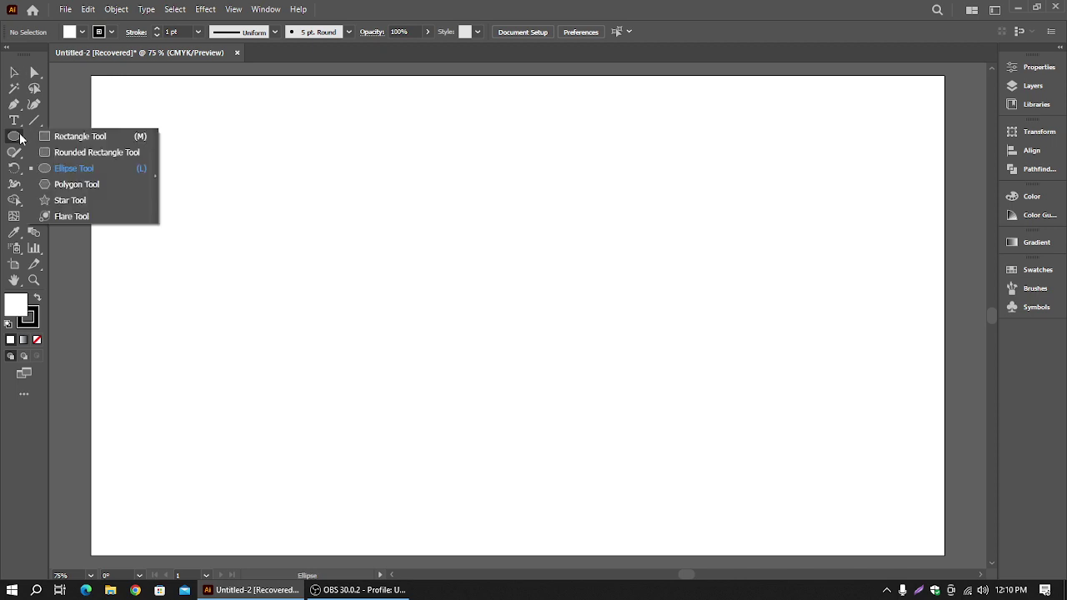
# - Draw a rectangle covering the whole artboard and remove its stroke
pyautogui.click(52, 137)
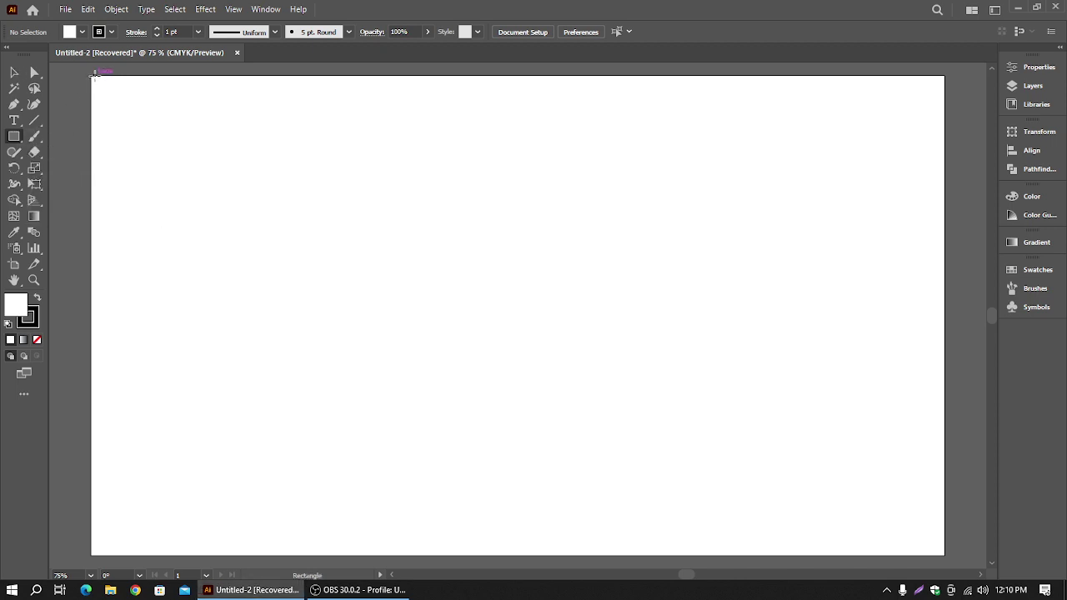
pyautogui.moveTo(94, 75)
pyautogui.mouseDown()
pyautogui.moveTo(178, 178)
pyautogui.moveTo(883, 555)
pyautogui.moveTo(944, 555)
pyautogui.mouseUp()
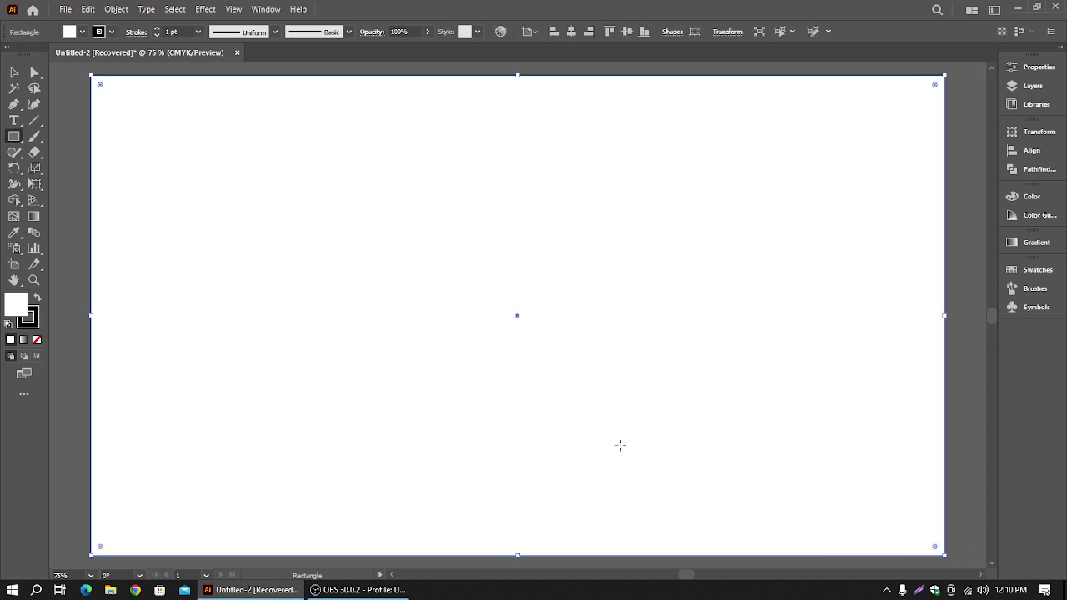
pyautogui.click(36, 340)
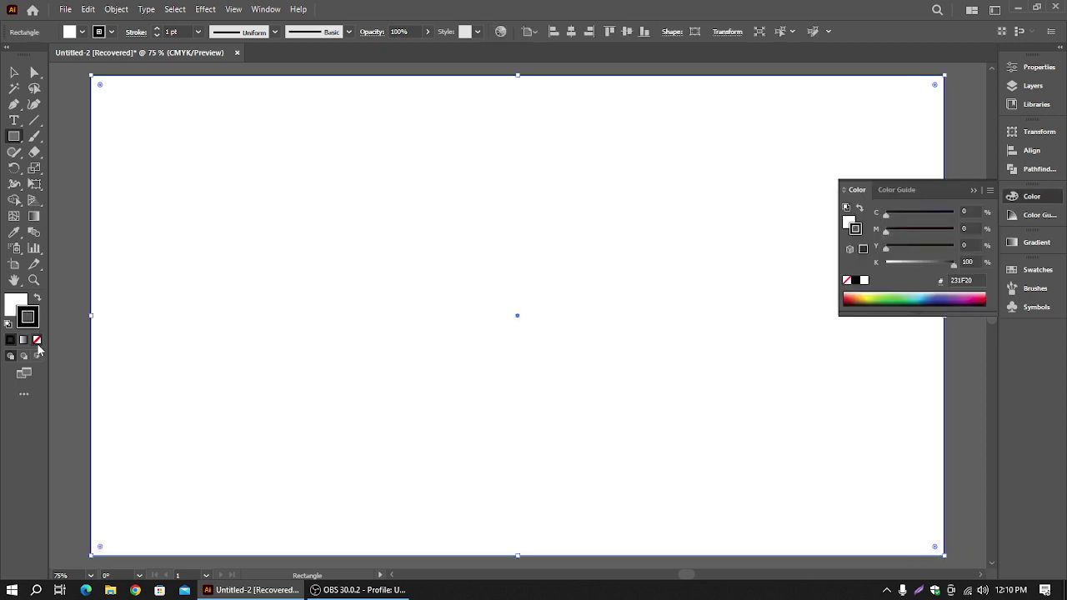
pyautogui.click(15, 305)
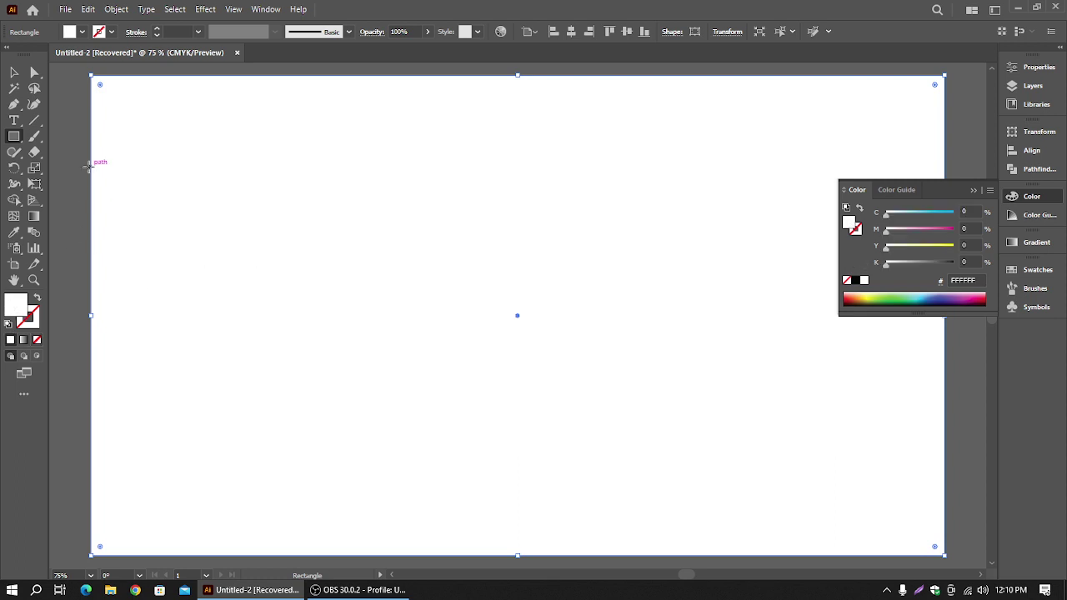
# - Fill the artboard-sized rectangle with black and lock it as the background
pyautogui.click(82, 32)
pyautogui.click(38, 55)
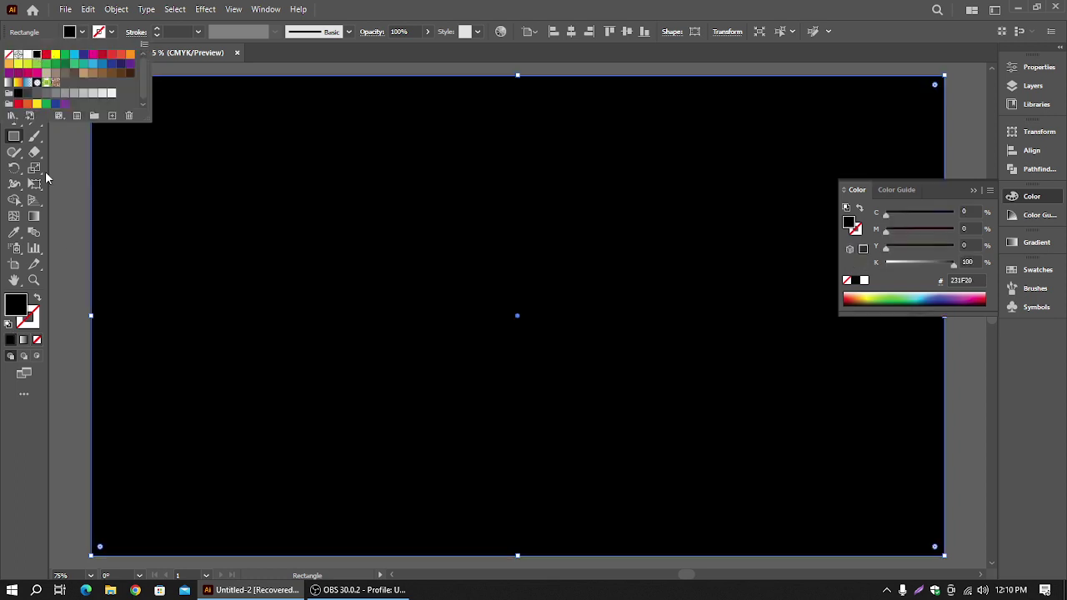
pyautogui.click(14, 72)
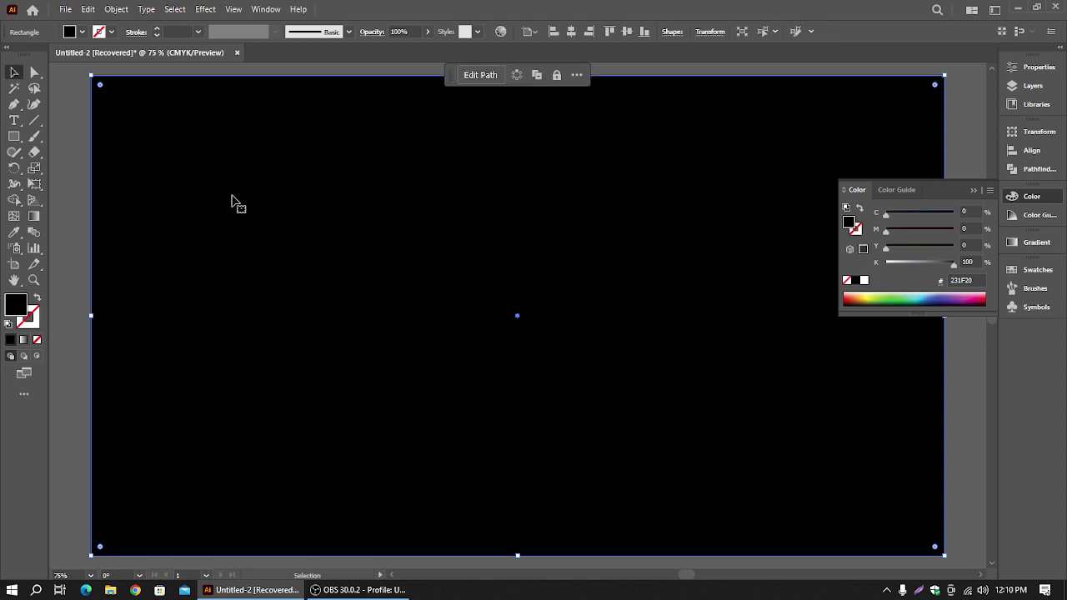
pyautogui.press('a')
pyautogui.click(159, 228)
pyautogui.hotkey('ctrl', 'shift', 'a')
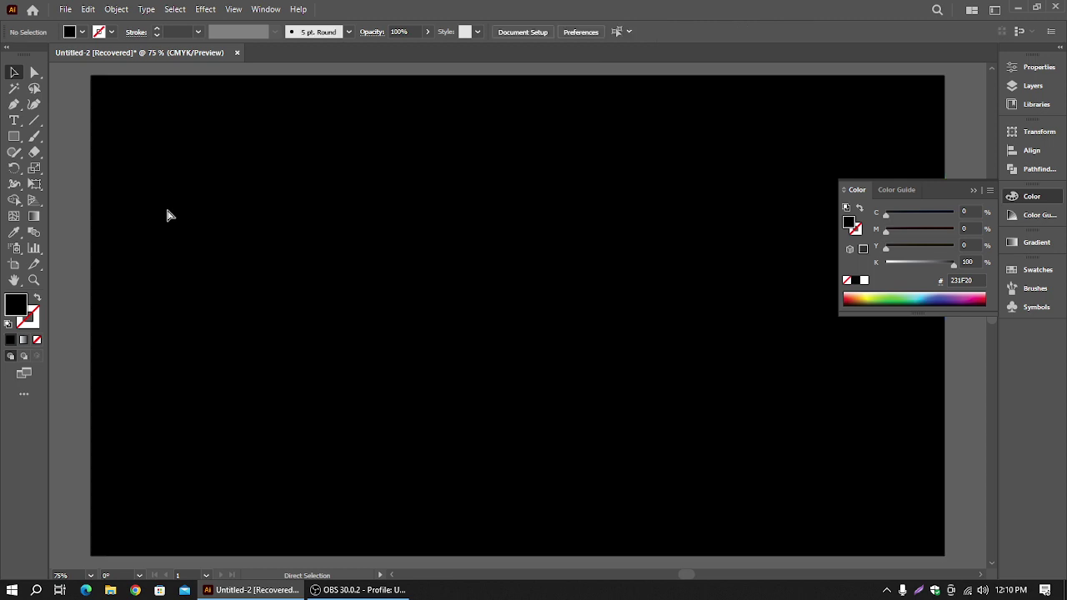
pyautogui.click(973, 191)
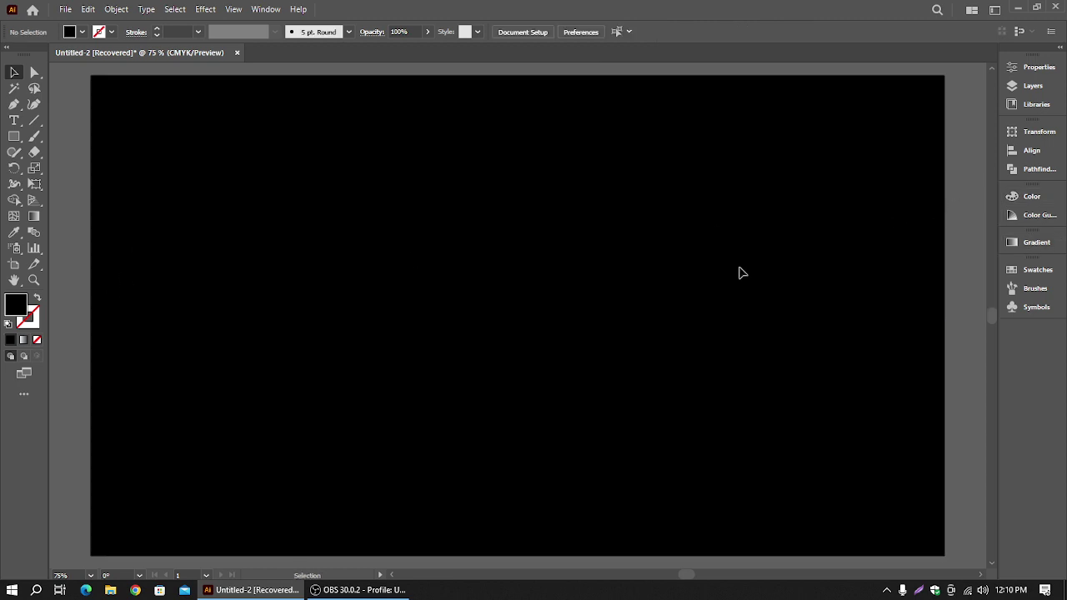
# - Add the point text GRAPHICS on the black background and give it a white fill
pyautogui.scroll(-1, 739, 272)
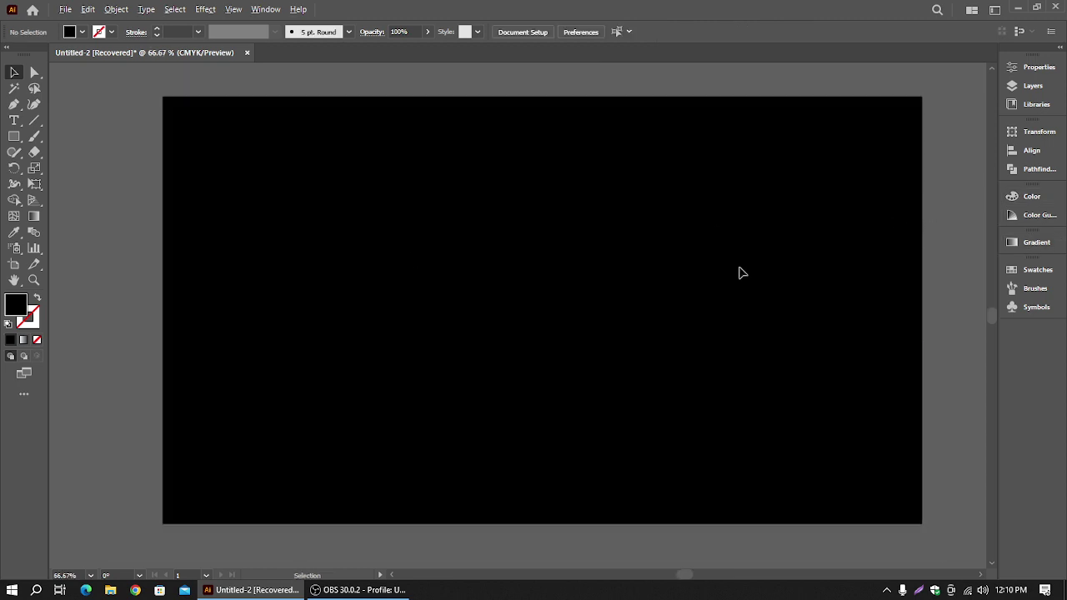
pyautogui.click(13, 120)
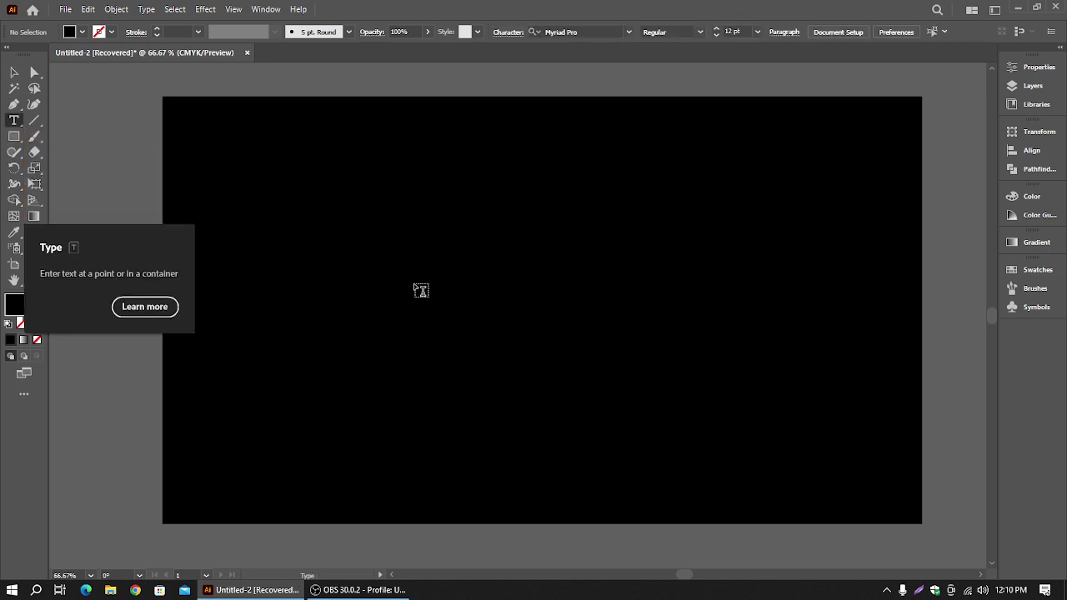
pyautogui.click(414, 283)
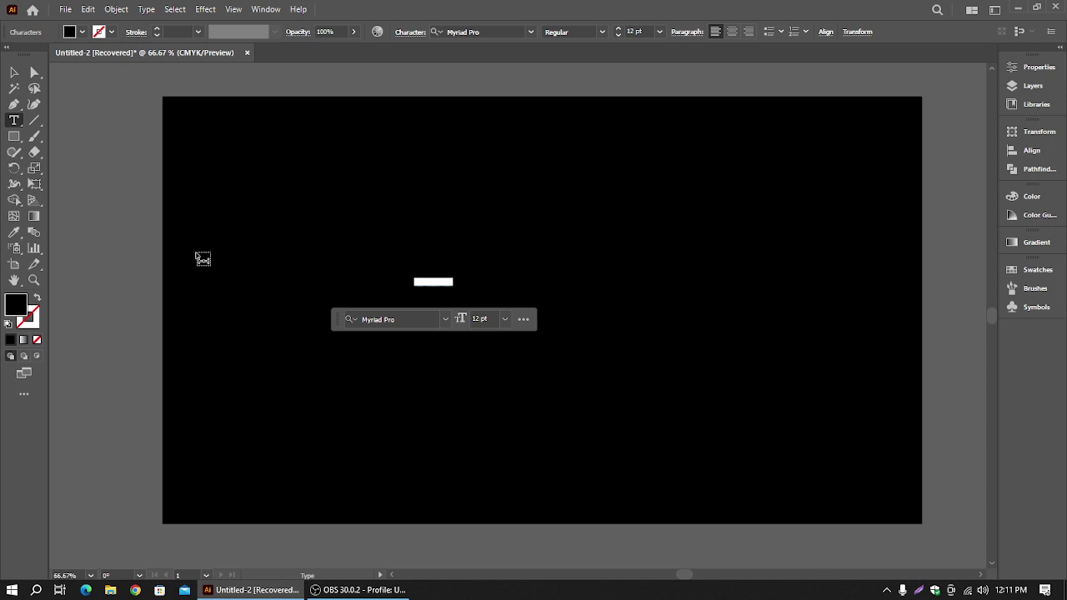
pyautogui.write('A')
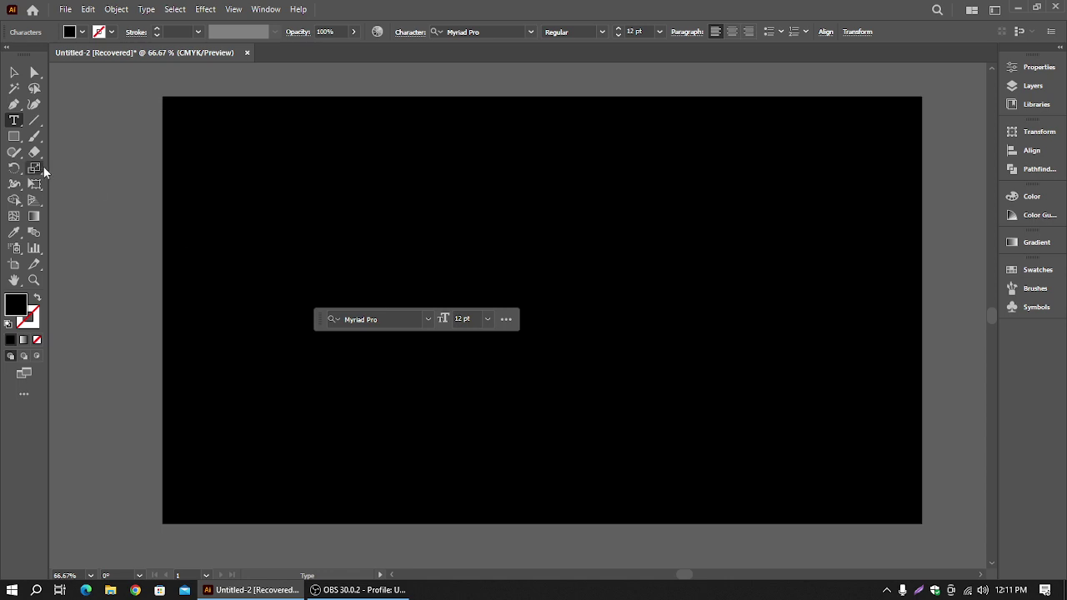
pyautogui.hotkey('ctrl', 'a')
pyautogui.click(82, 31)
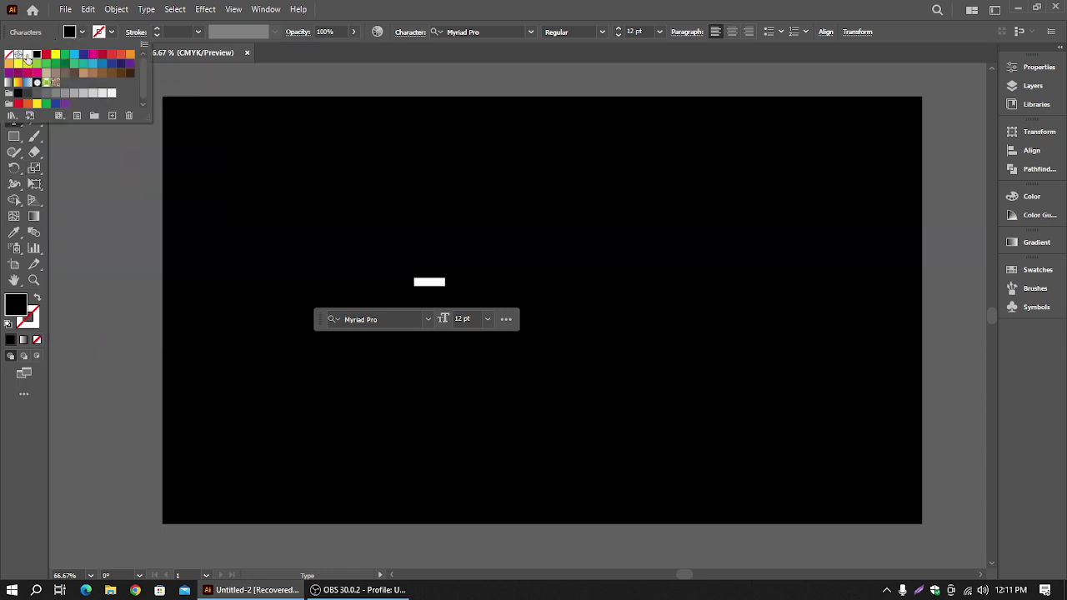
pyautogui.click(27, 56)
pyautogui.click(250, 90)
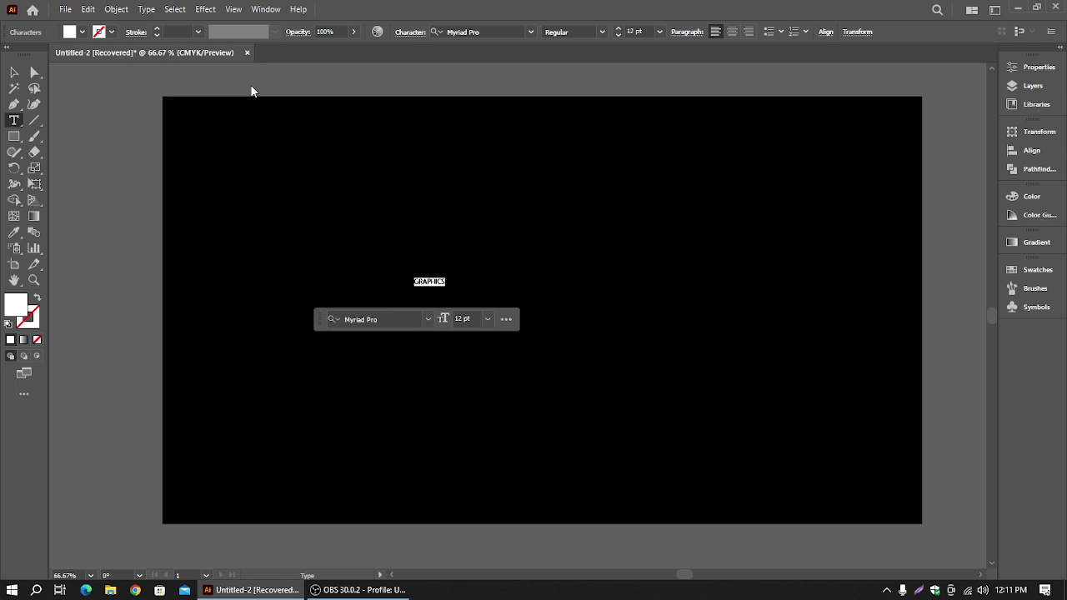
# - Enlarge the GRAPHICS text to about 85 pt and move it down toward the artboard's left half
pyautogui.click(15, 73)
pyautogui.click(404, 219)
pyautogui.click(434, 290)
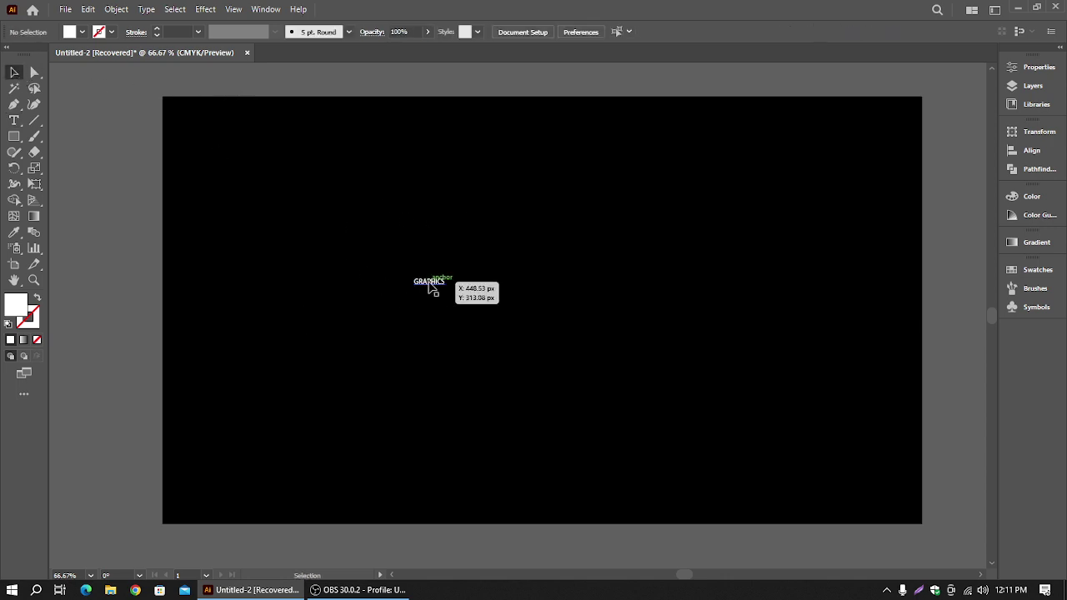
pyautogui.moveTo(447, 288); pyautogui.dragTo(543, 363)
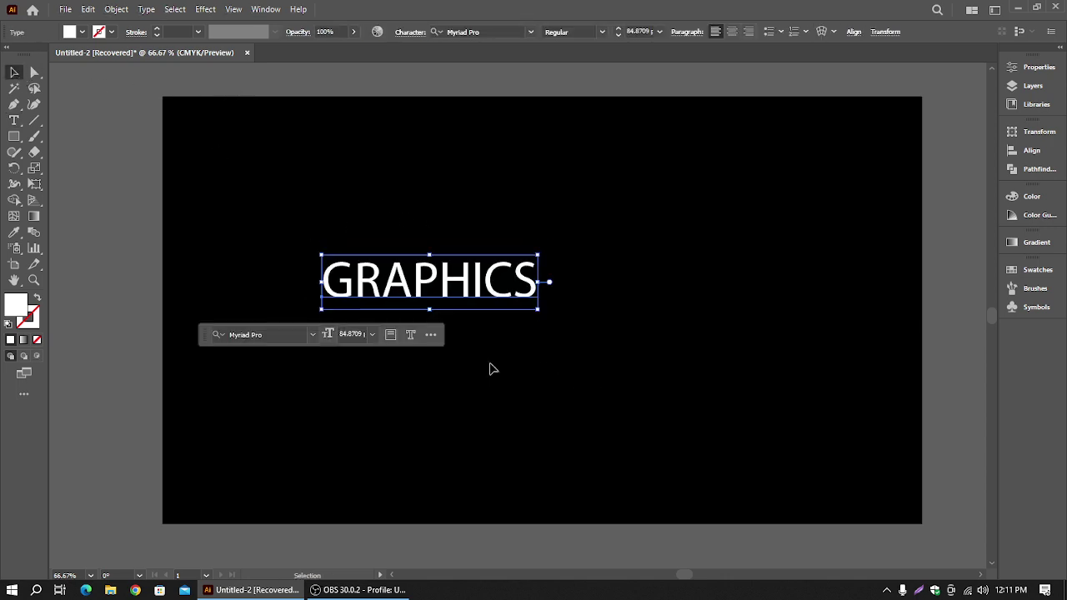
pyautogui.moveTo(460, 303); pyautogui.dragTo(438, 333)
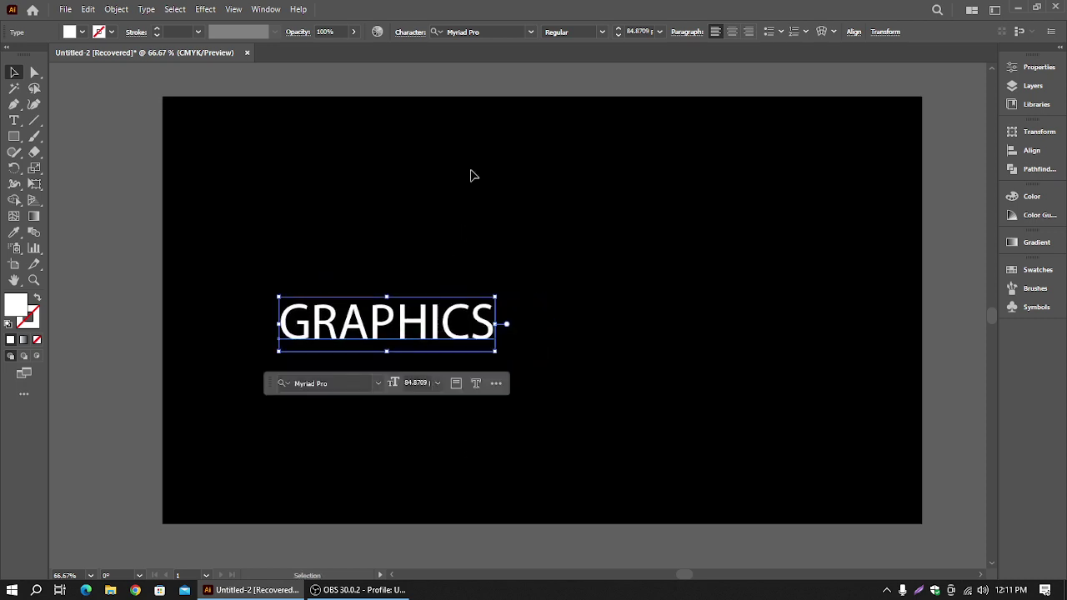
# - Set the GRAPHICS text's font to Arial Black and enlarge it to about 117 pt
pyautogui.click(496, 28)
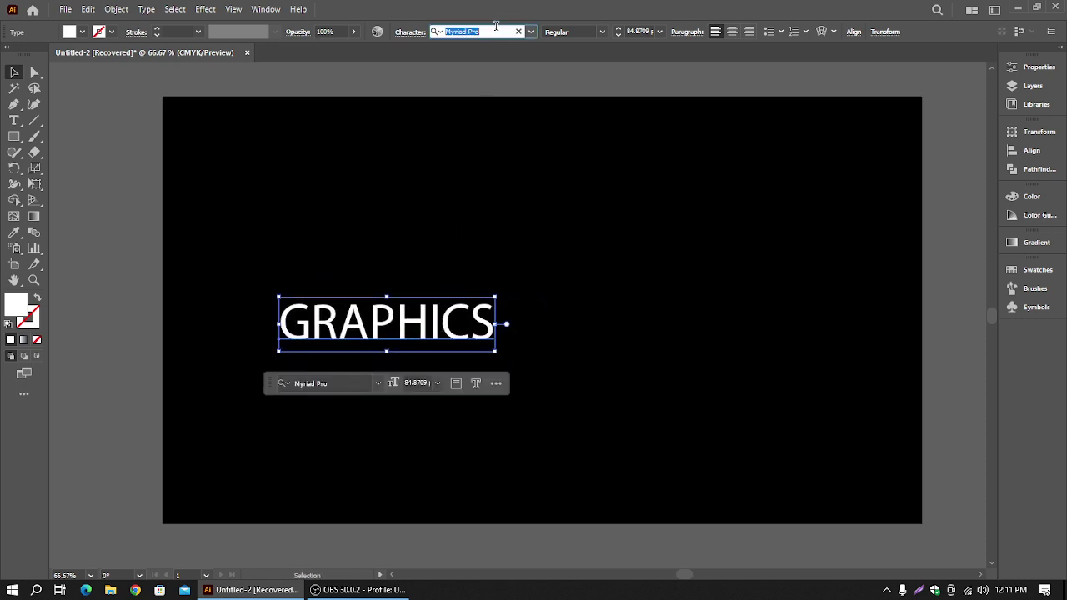
pyautogui.write('AR')
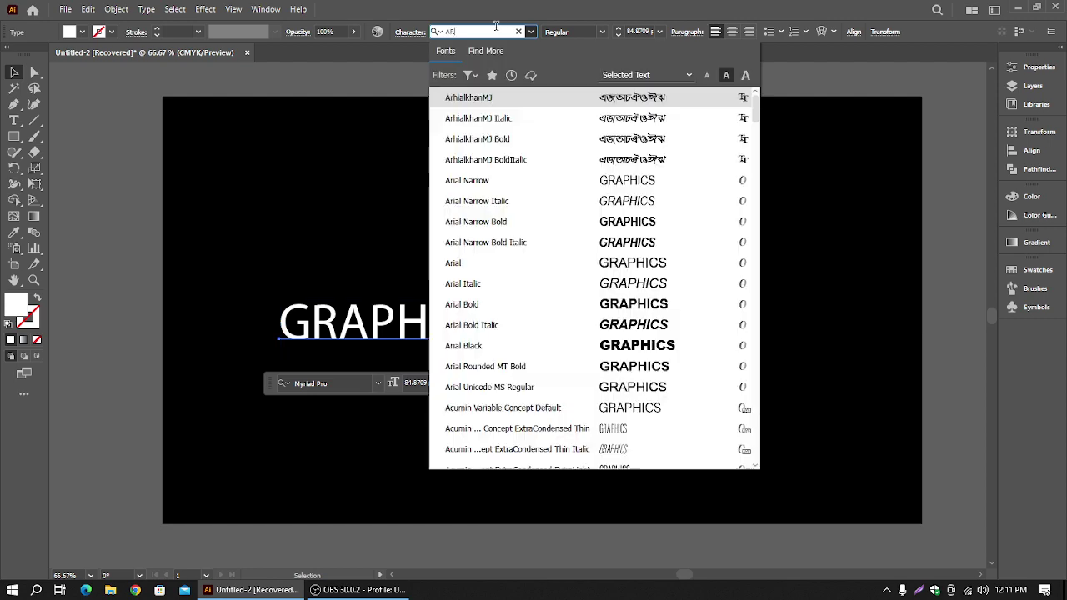
pyautogui.write('IA')
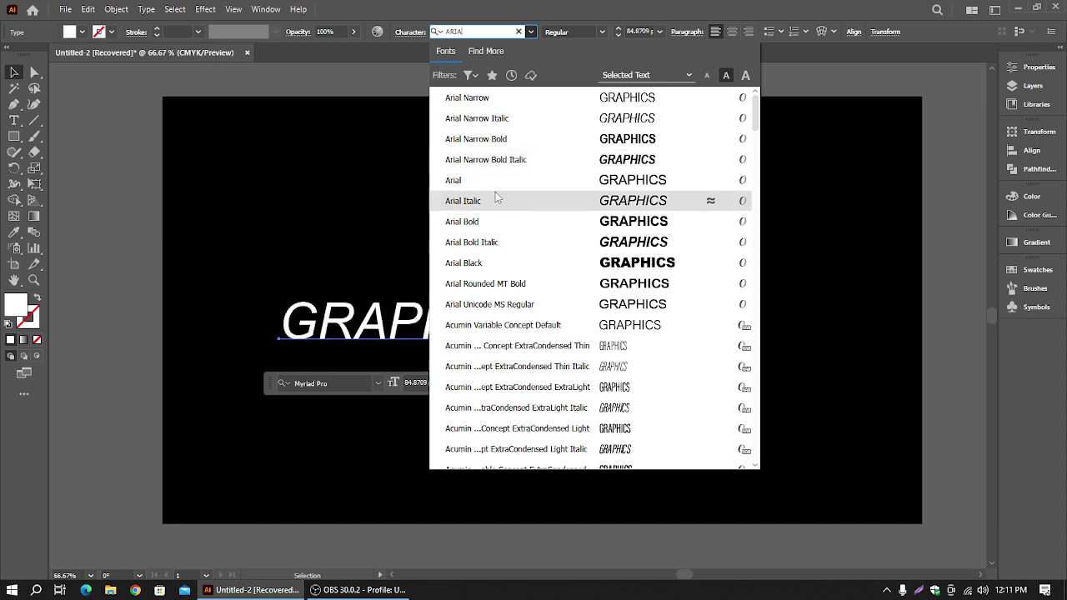
pyautogui.click(511, 264)
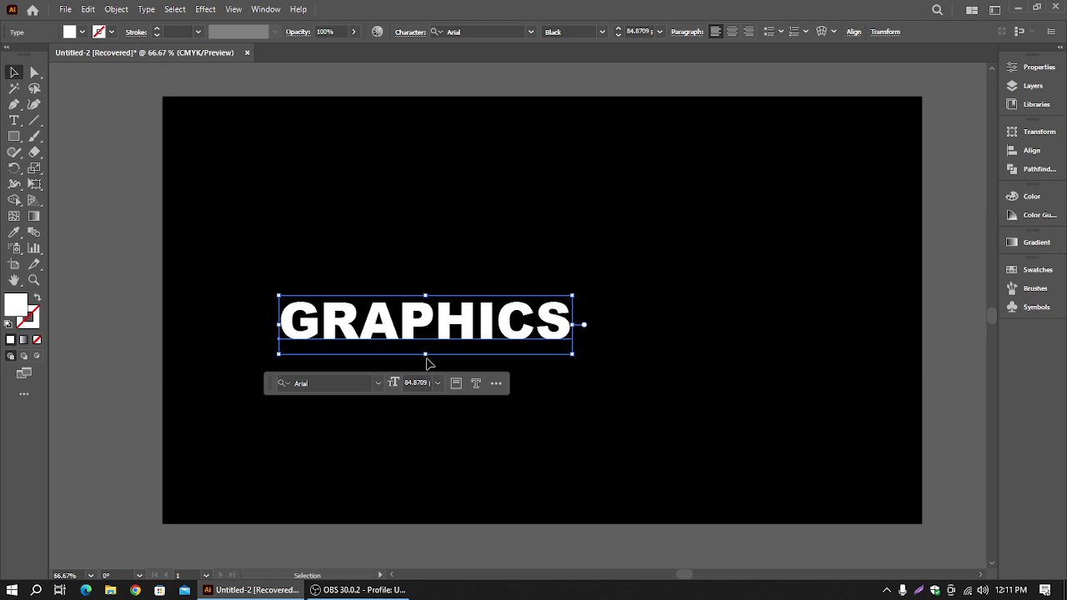
pyautogui.moveTo(428, 357); pyautogui.dragTo(428, 368)
pyautogui.click(495, 396)
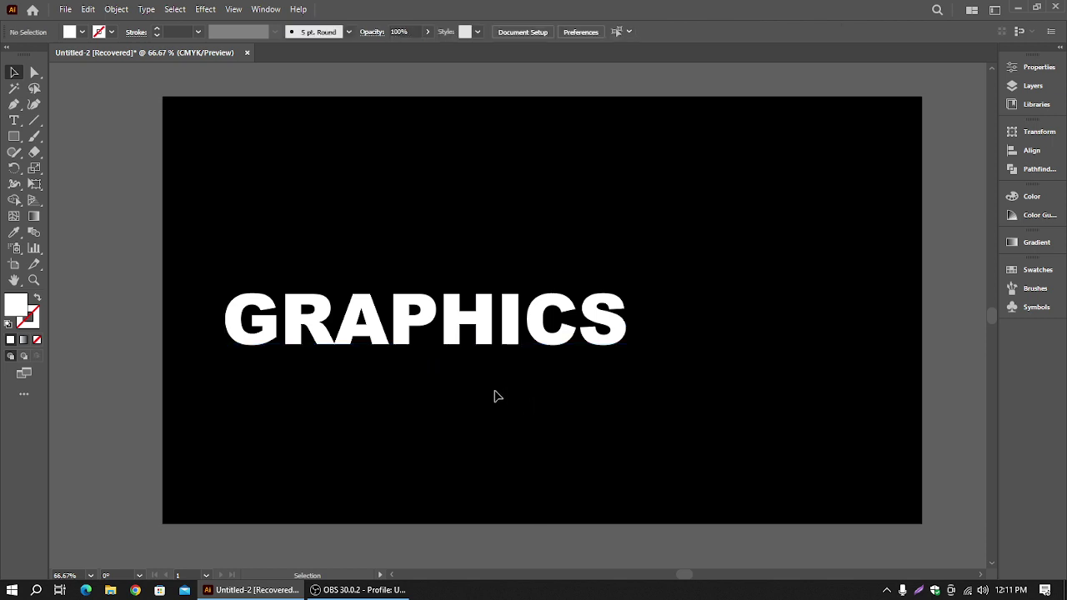
# - Try converting the GRAPHICS text to outlines, and enter and leave isolation mode on the resulting letter group
pyautogui.click(519, 349)
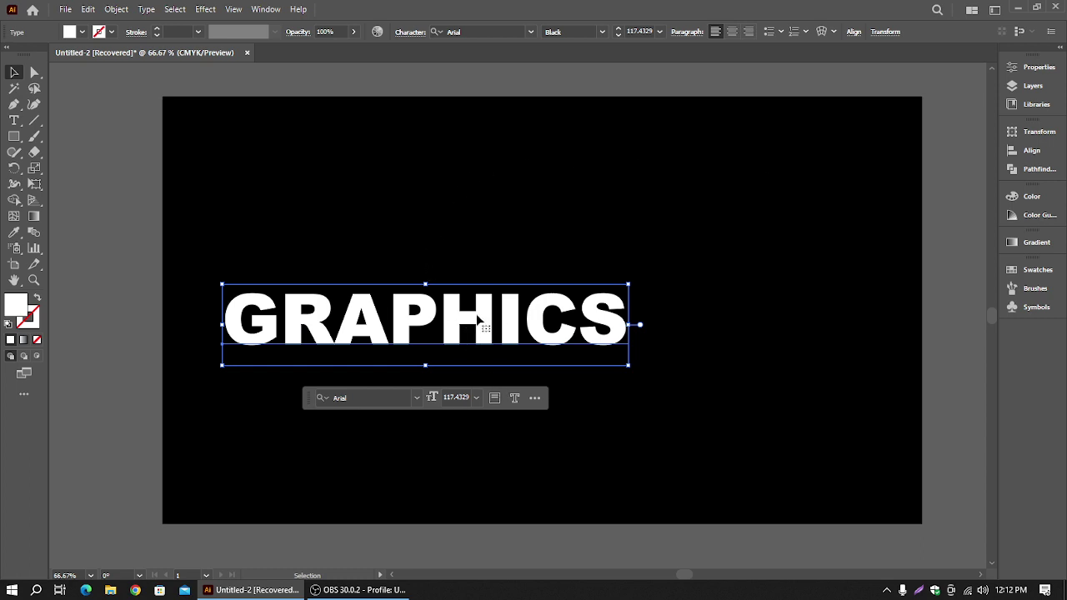
pyautogui.rightClick(395, 327)
pyautogui.click(342, 245)
pyautogui.click(142, 10)
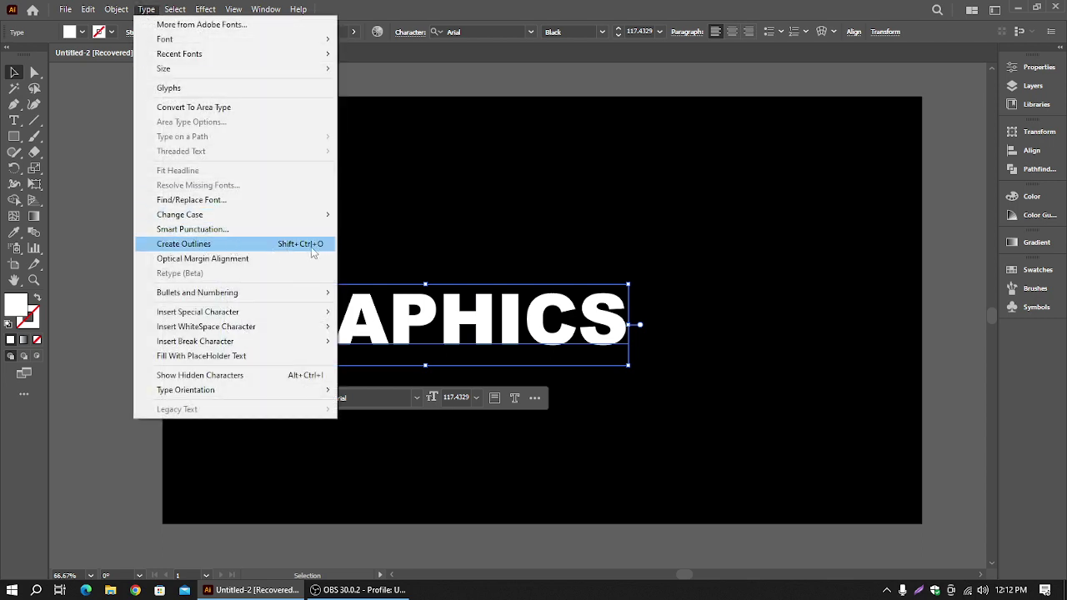
pyautogui.rightClick(487, 338)
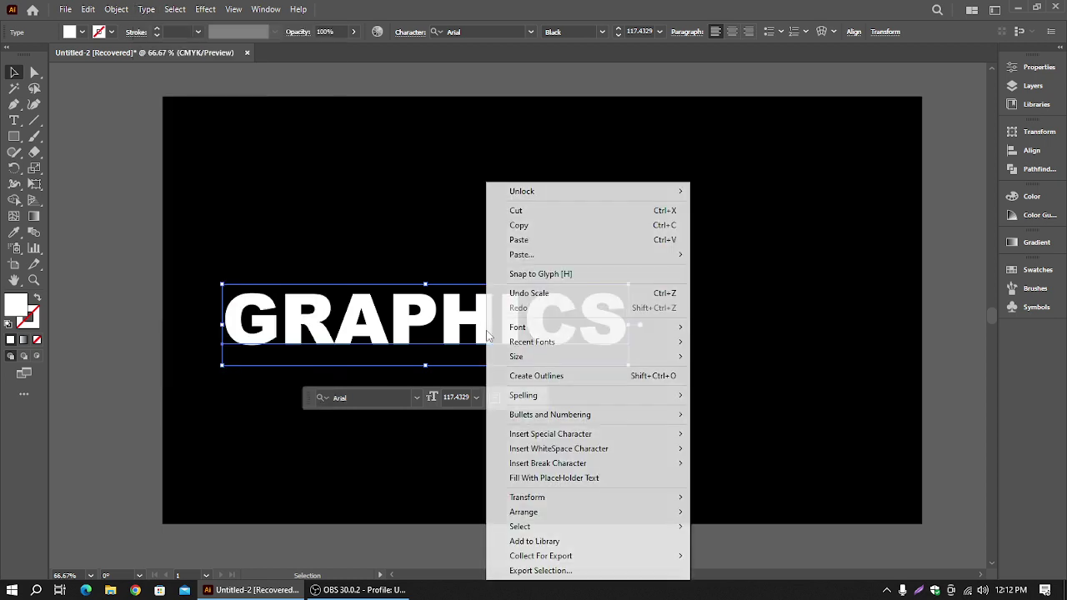
pyautogui.click(550, 376)
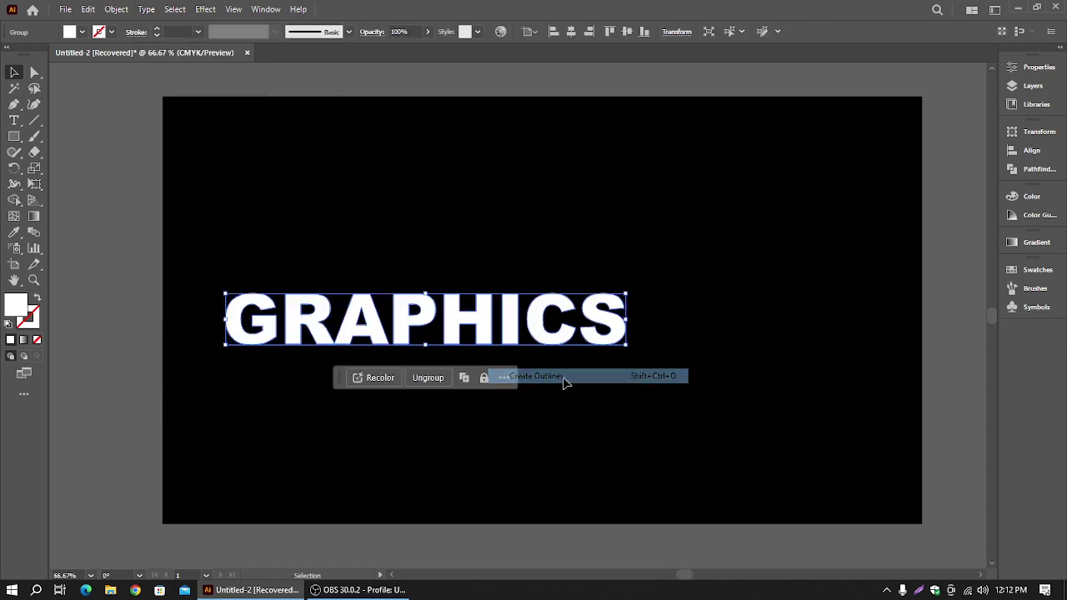
pyautogui.click(162, 305)
pyautogui.doubleClick(386, 333)
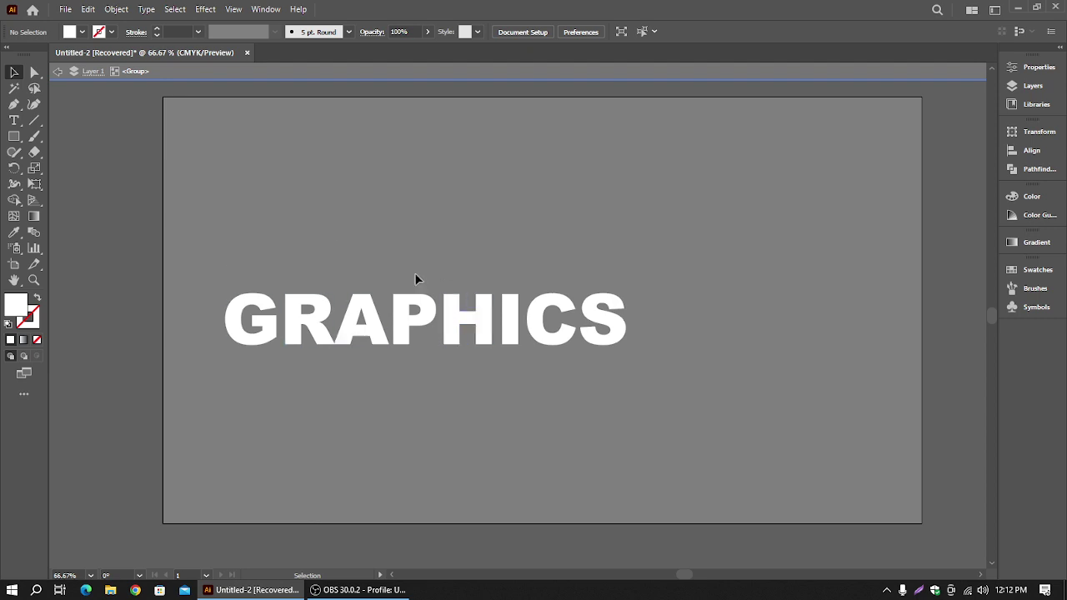
pyautogui.click(57, 71)
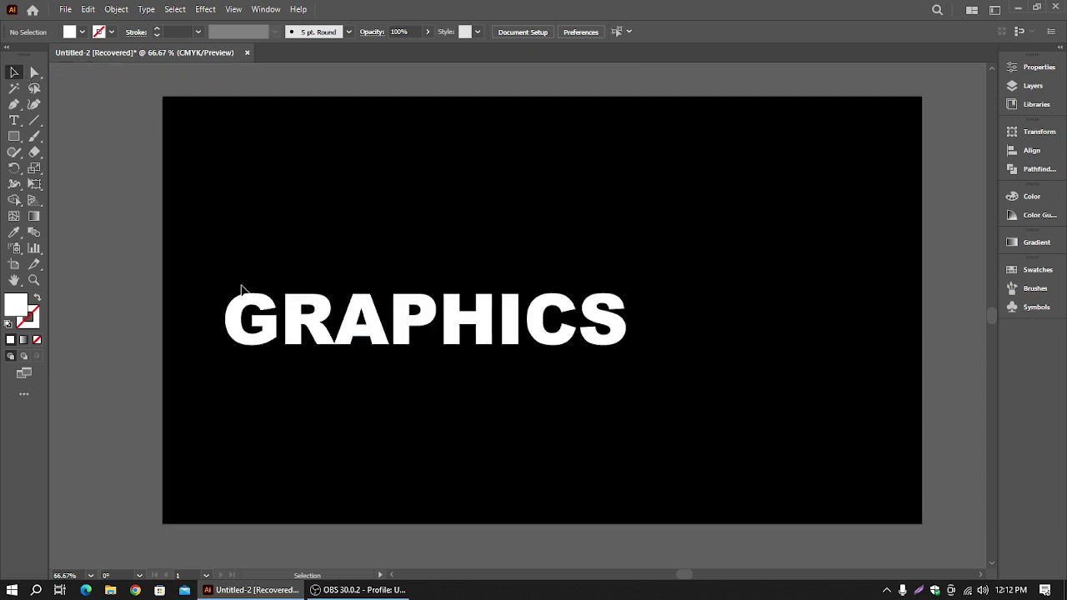
# - Move the GRAPHICS text closer to the artboard's centre and resize it to about 100 pt with slightly taller letters
pyautogui.click(443, 334)
pyautogui.moveTo(444, 333); pyautogui.dragTo(484, 345)
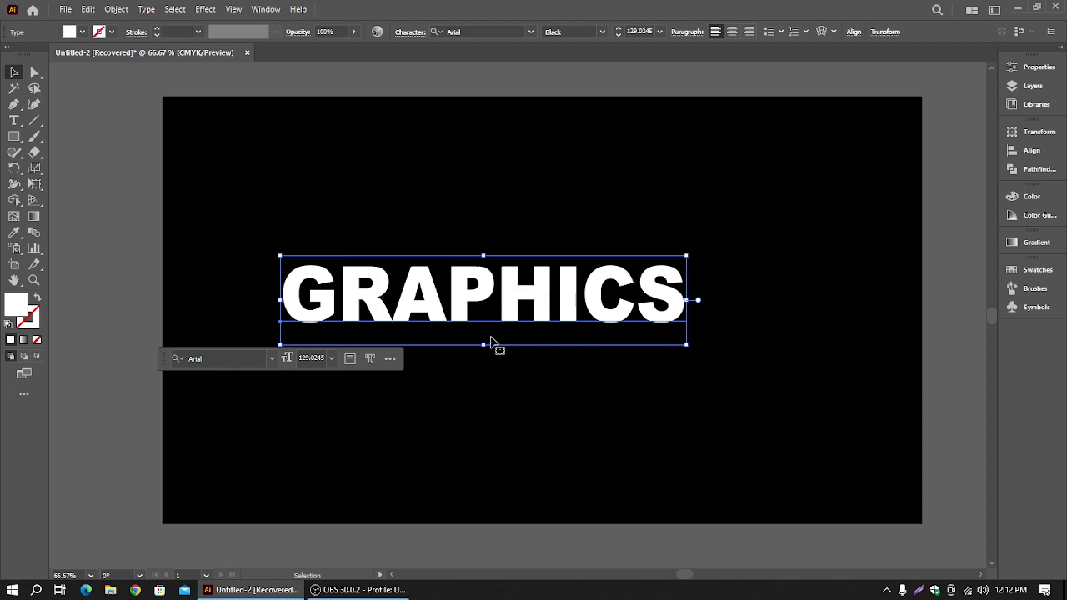
pyautogui.moveTo(686, 344); pyautogui.dragTo(641, 335)
pyautogui.click(144, 316)
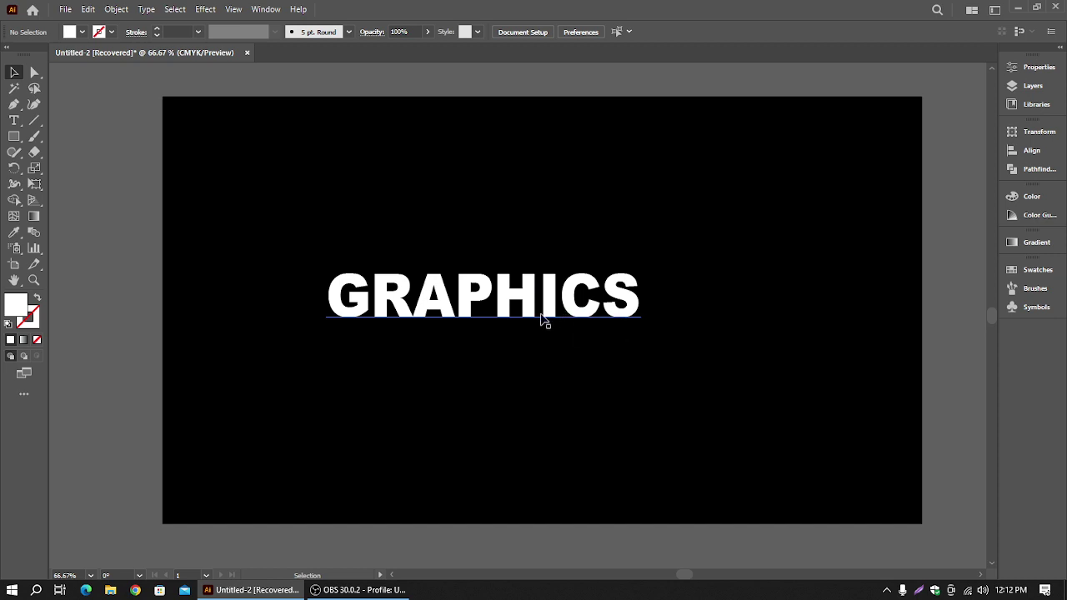
# - Convert the GRAPHICS text to outlines and deselect it
pyautogui.rightClick(488, 313)
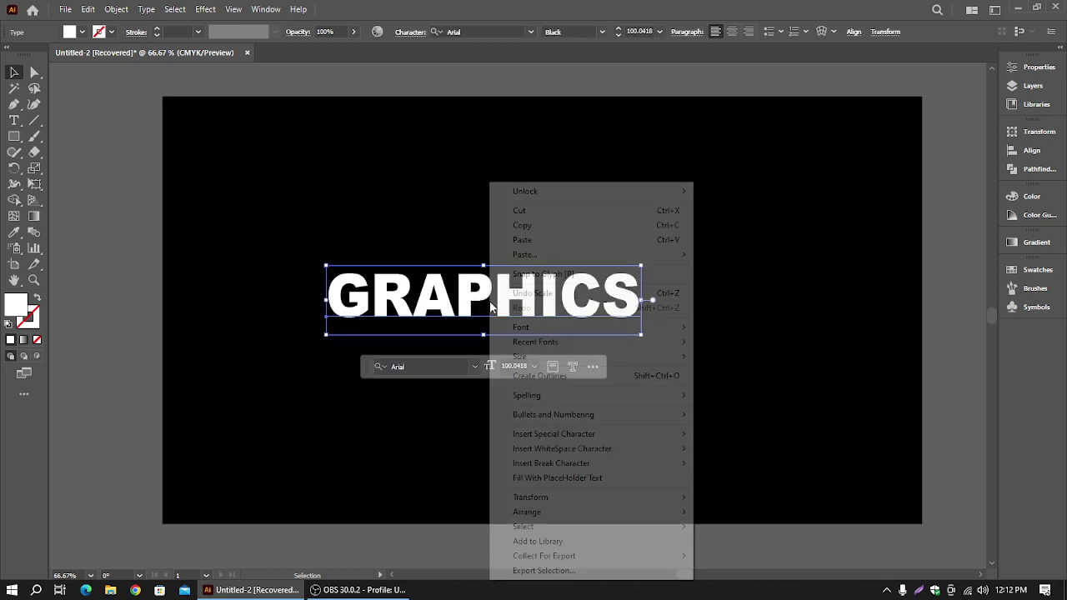
pyautogui.click(543, 378)
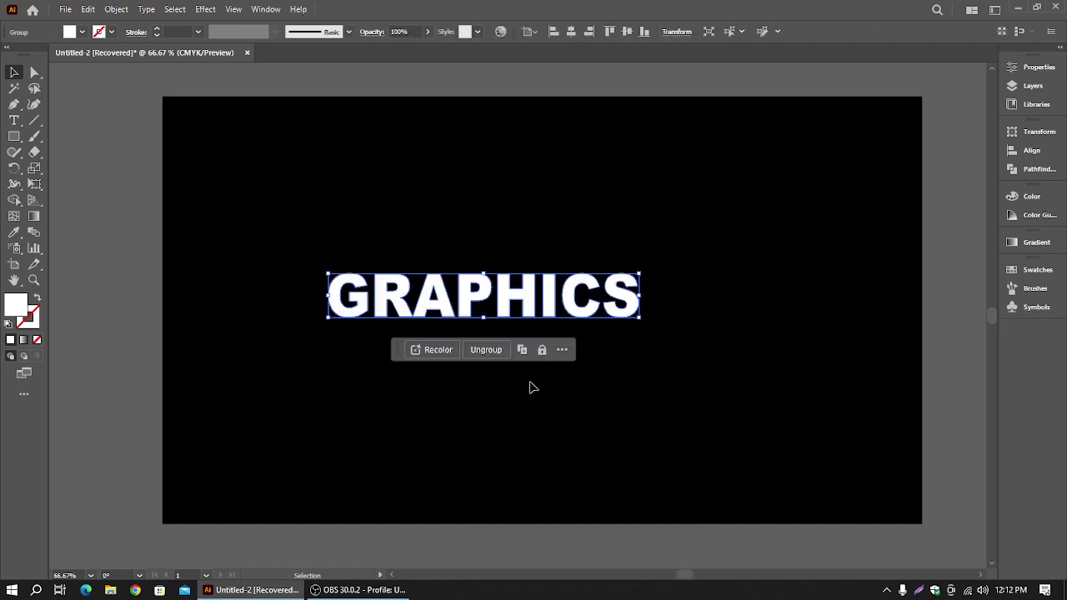
pyautogui.click(543, 414)
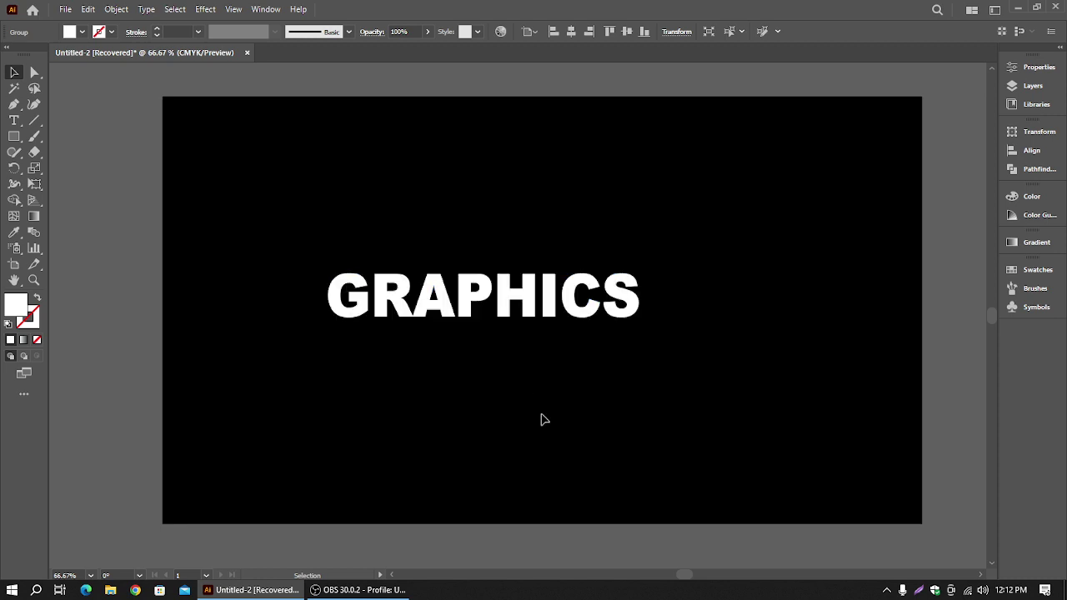
# - Rotate the outlined GRAPHICS lettering 90° counterclockwise and scale it down slightly left of the artboard's centre
pyautogui.click(594, 321)
pyautogui.moveTo(644, 320); pyautogui.dragTo(524, 210)
pyautogui.moveTo(474, 259); pyautogui.dragTo(419, 274)
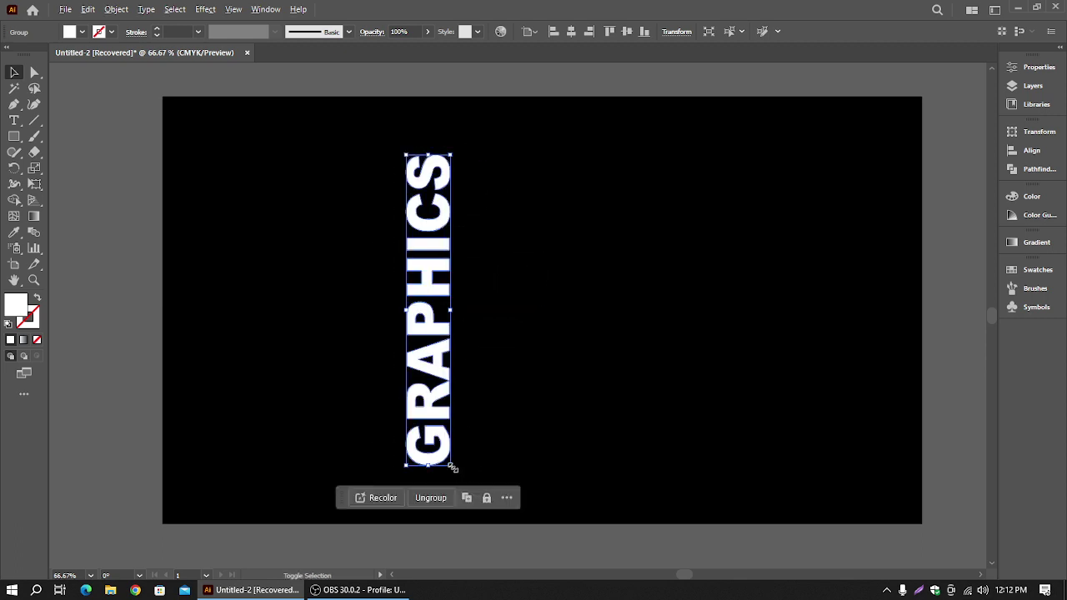
pyautogui.moveTo(452, 469); pyautogui.dragTo(443, 442)
pyautogui.click(95, 355)
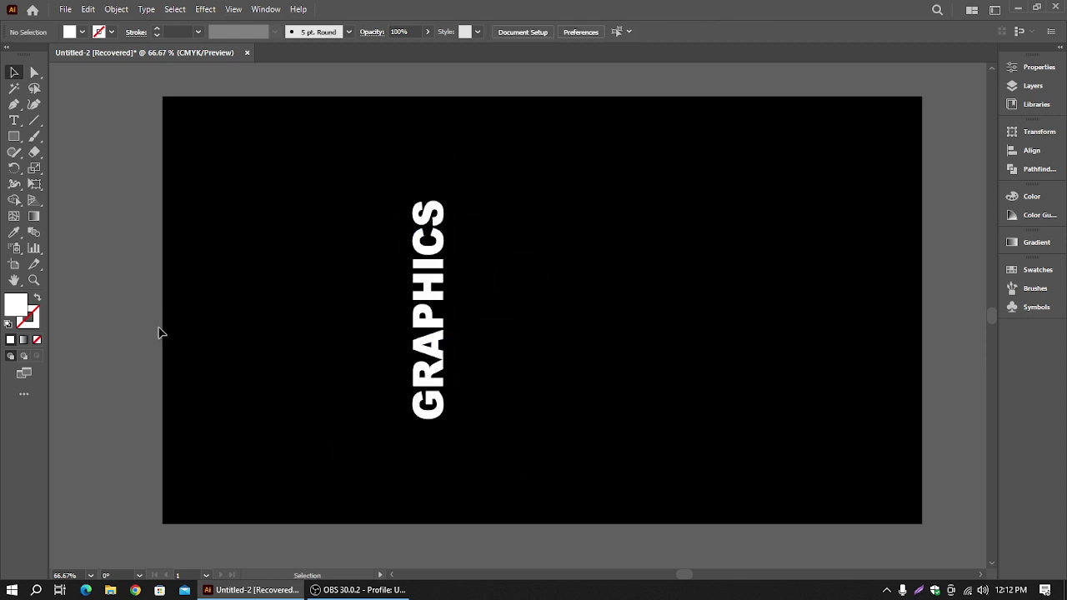
# - Fill the outlined GRAPHICS lettering with a white-to-black linear gradient
pyautogui.click(426, 332)
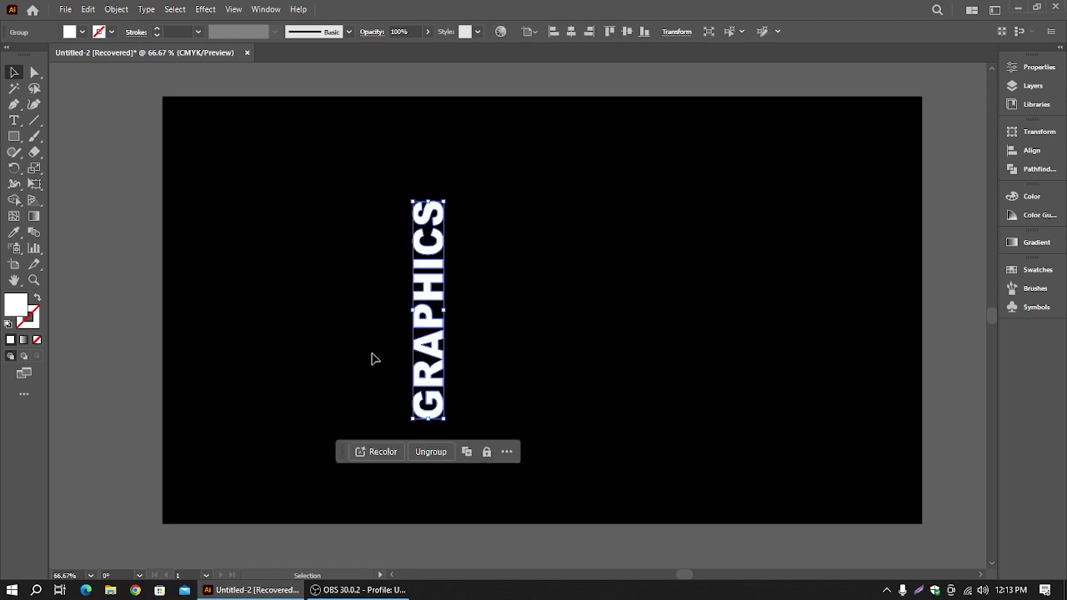
pyautogui.click(1037, 242)
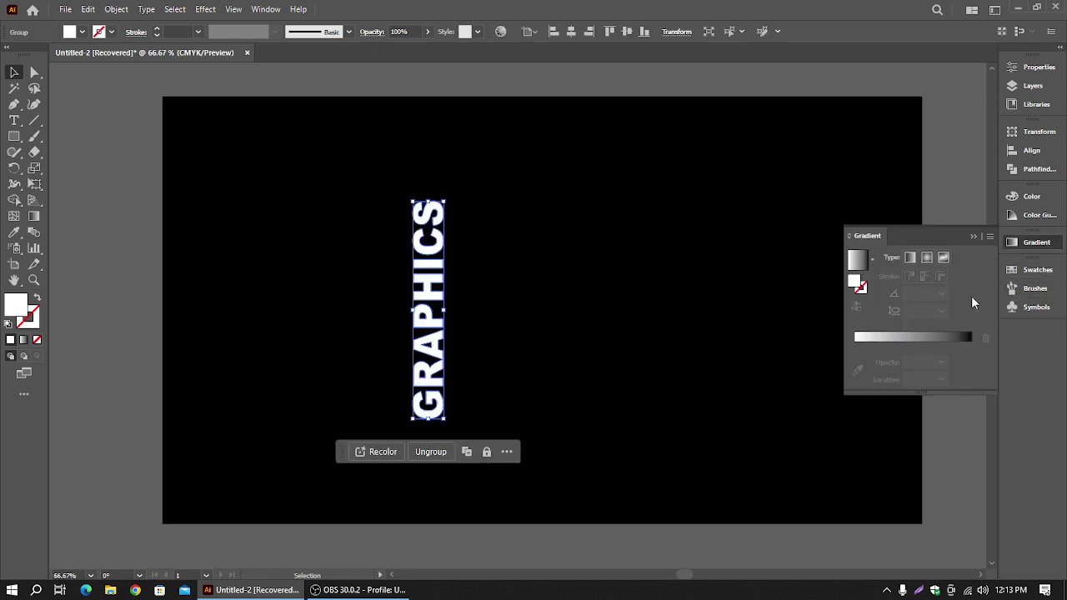
pyautogui.click(912, 340)
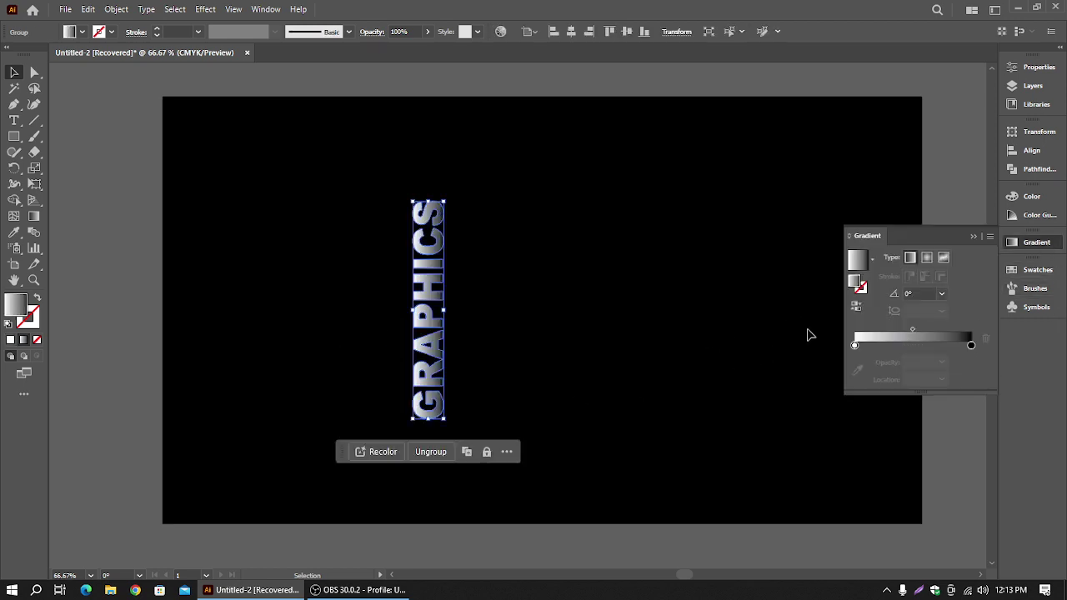
pyautogui.click(142, 299)
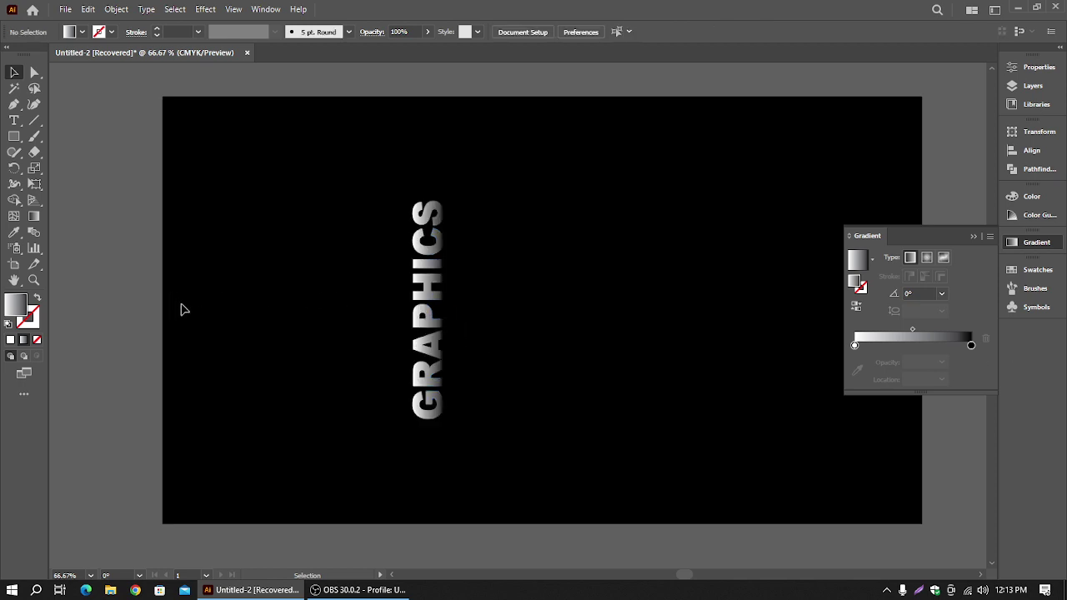
# - Shift the lettering's gradient midpoint slightly toward the white end, to about 45.5%
pyautogui.click(427, 330)
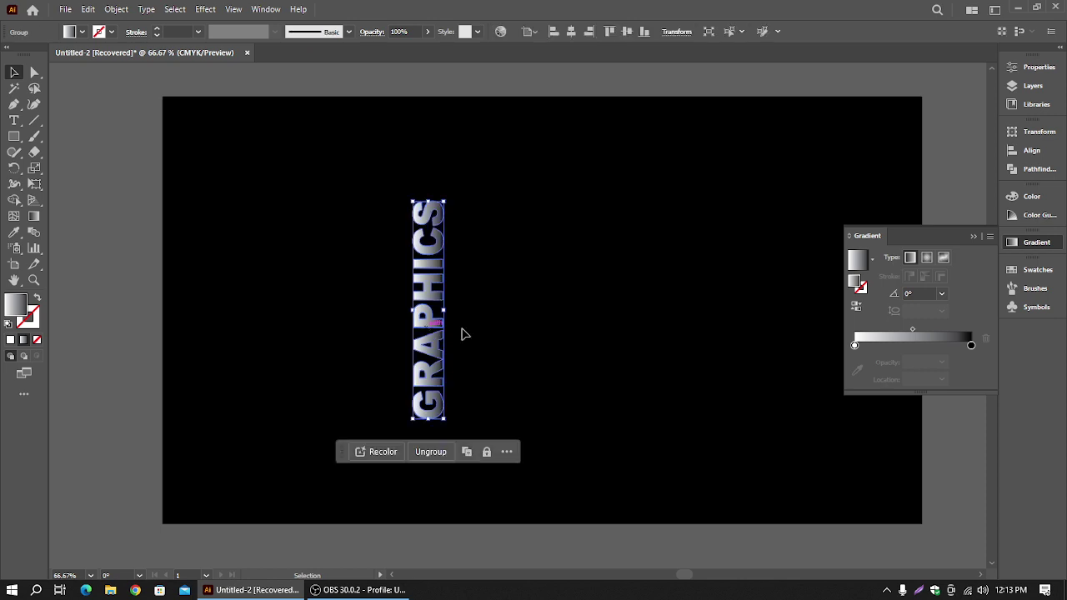
pyautogui.moveTo(914, 334); pyautogui.dragTo(907, 335)
pyautogui.click(91, 356)
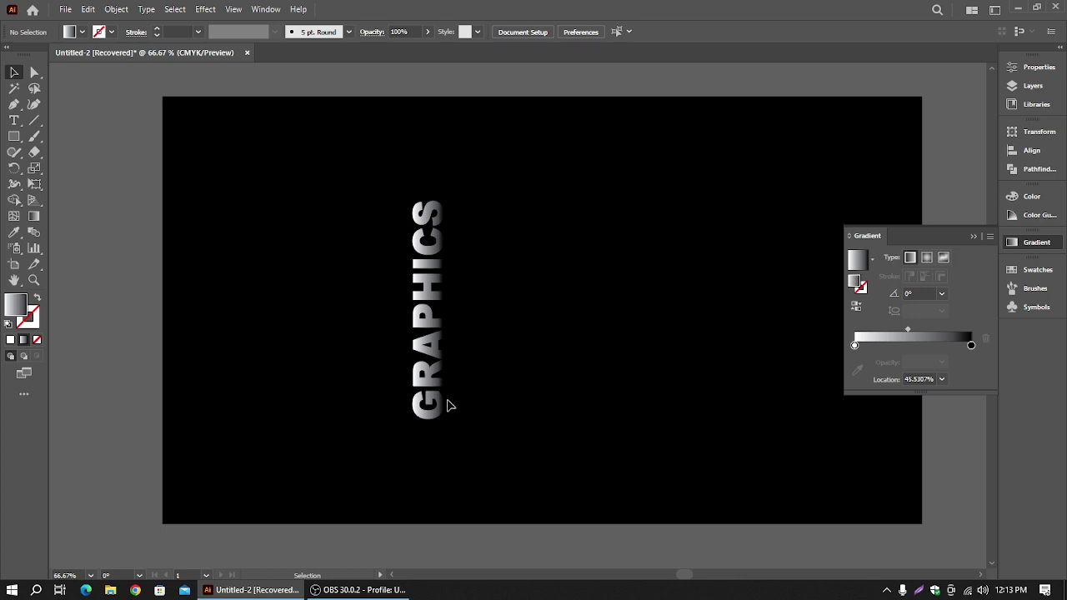
# - Widen the lettering slightly, move it a little left, and shift its gradient midpoint to about 32%
pyautogui.moveTo(431, 348); pyautogui.dragTo(385, 317)
pyautogui.click(138, 330)
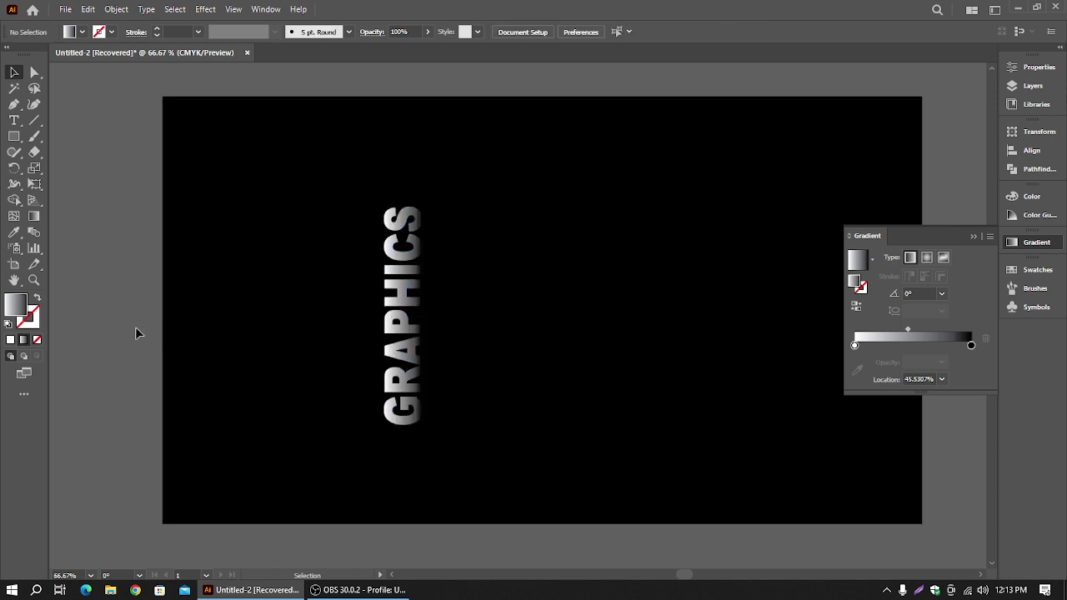
pyautogui.click(421, 349)
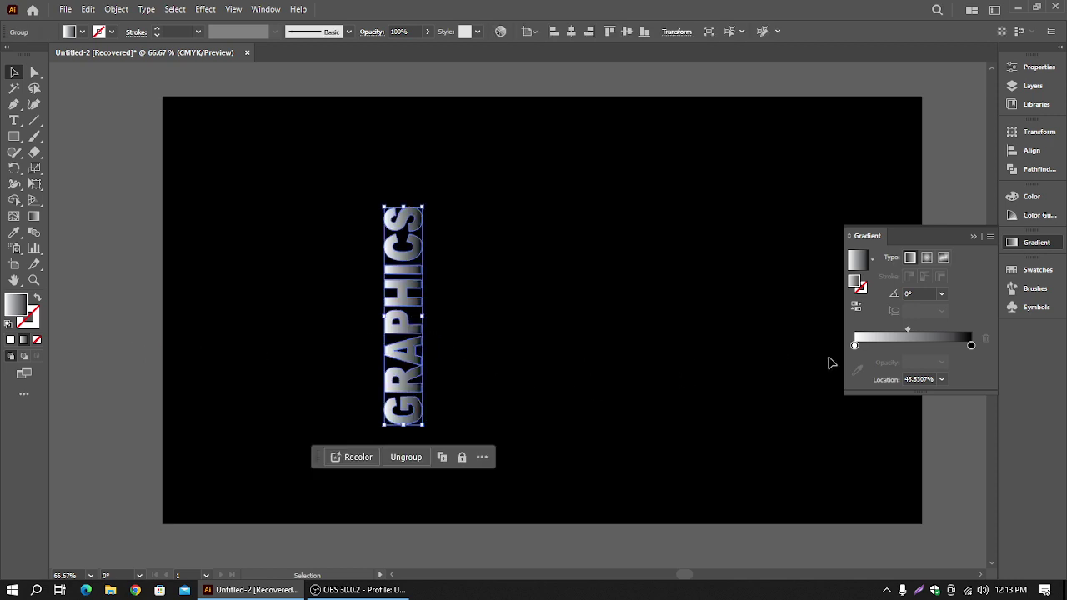
pyautogui.moveTo(907, 331); pyautogui.dragTo(890, 331)
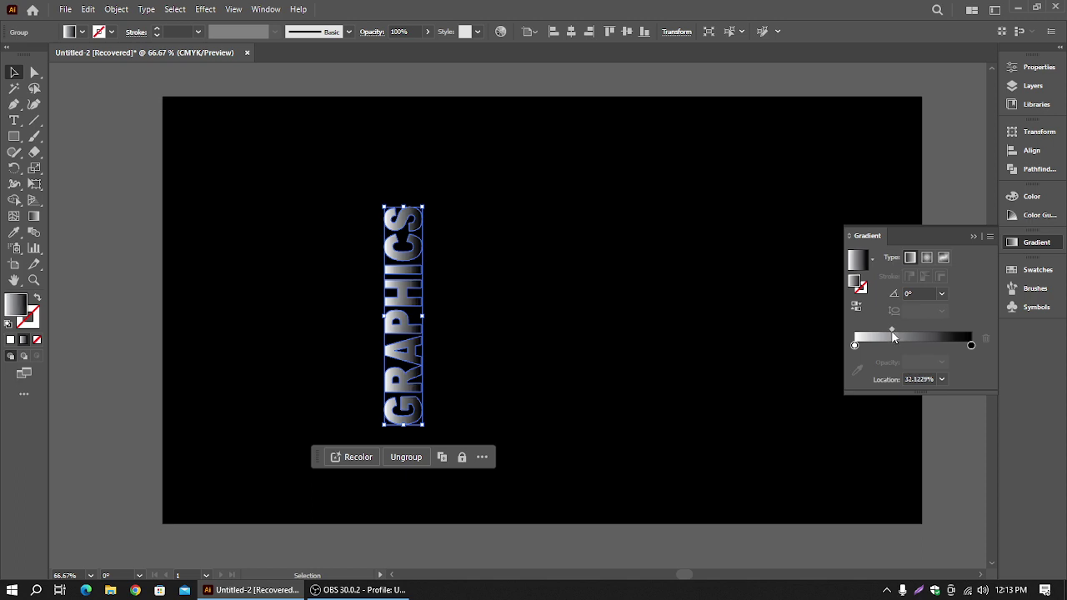
pyautogui.click(122, 330)
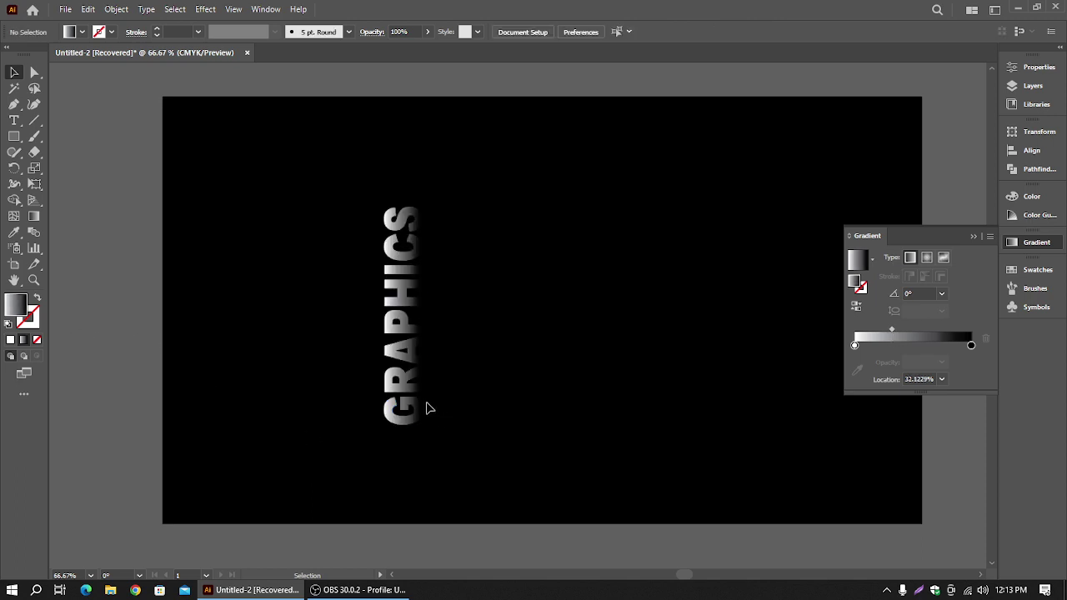
pyautogui.moveTo(407, 396)
pyautogui.mouseDown()
pyautogui.moveTo(441, 402)
pyautogui.moveTo(403, 400)
pyautogui.mouseUp()
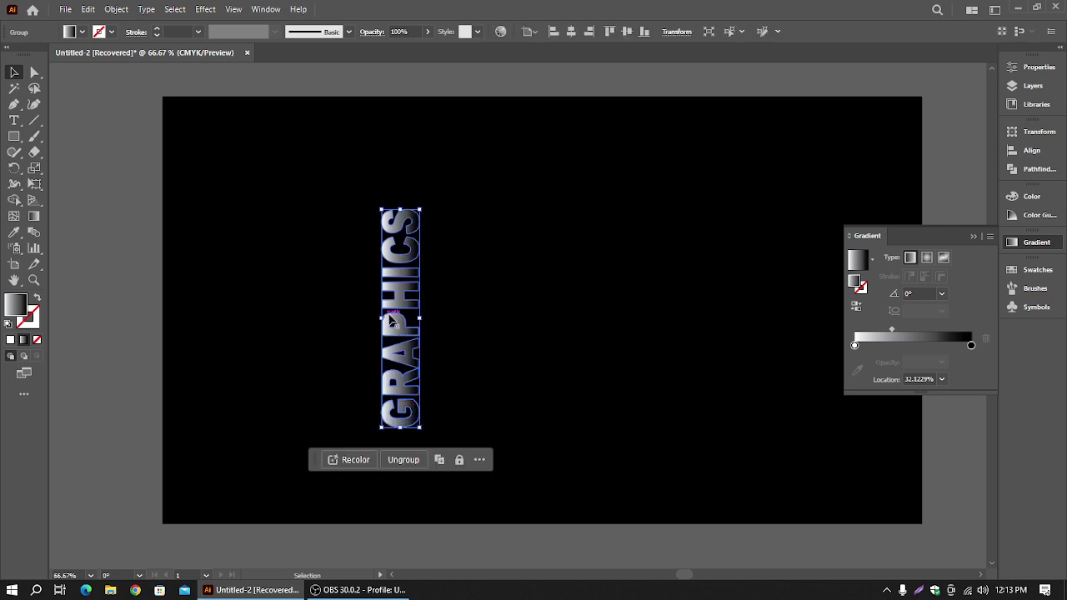
pyautogui.click(975, 237)
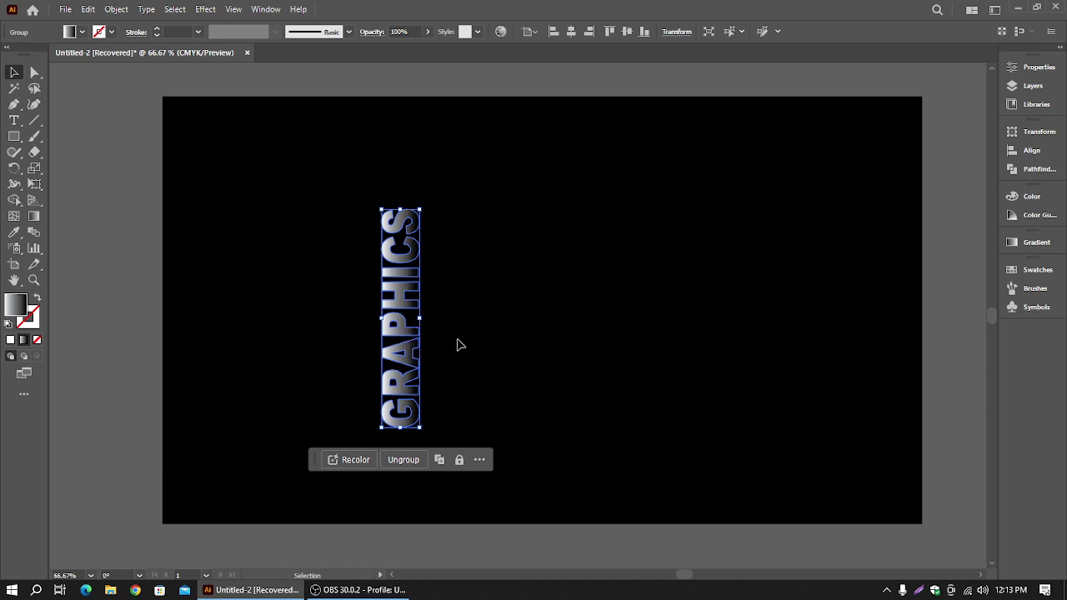
# - Perspective-distort the GRAPHICS lettering with Free Transform so its left edge is stretched taller than its right edge
pyautogui.click(34, 183)
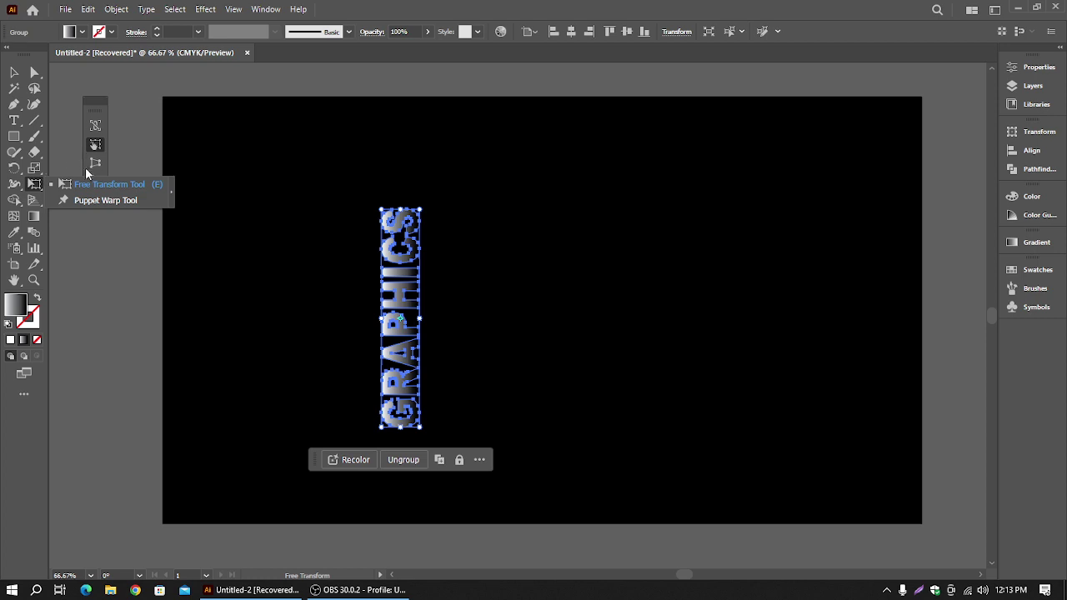
pyautogui.click(95, 162)
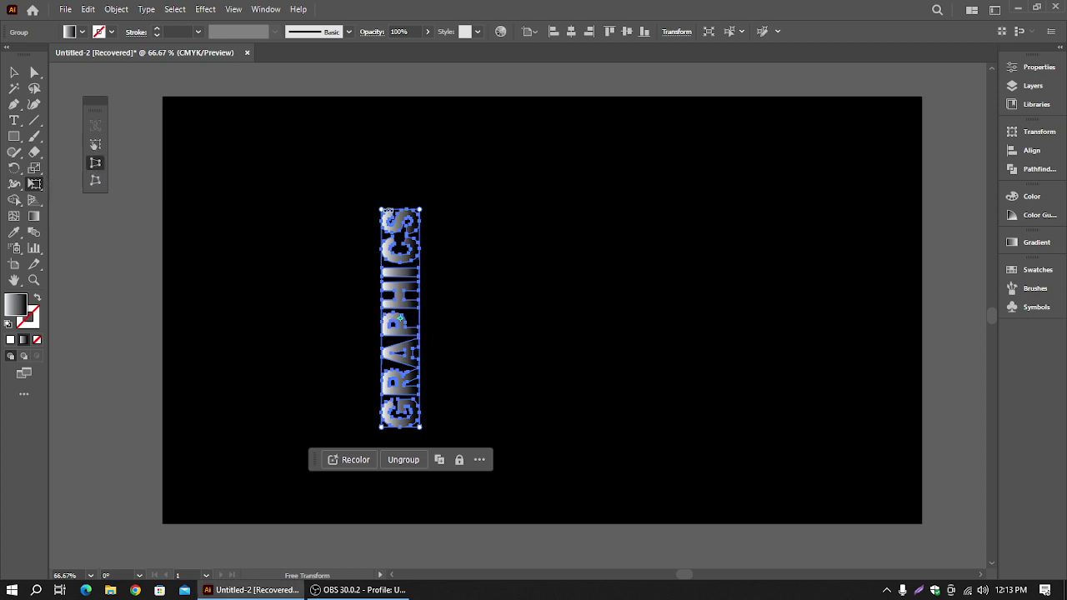
pyautogui.moveTo(381, 210); pyautogui.dragTo(383, 179)
pyautogui.moveTo(383, 185); pyautogui.dragTo(385, 188)
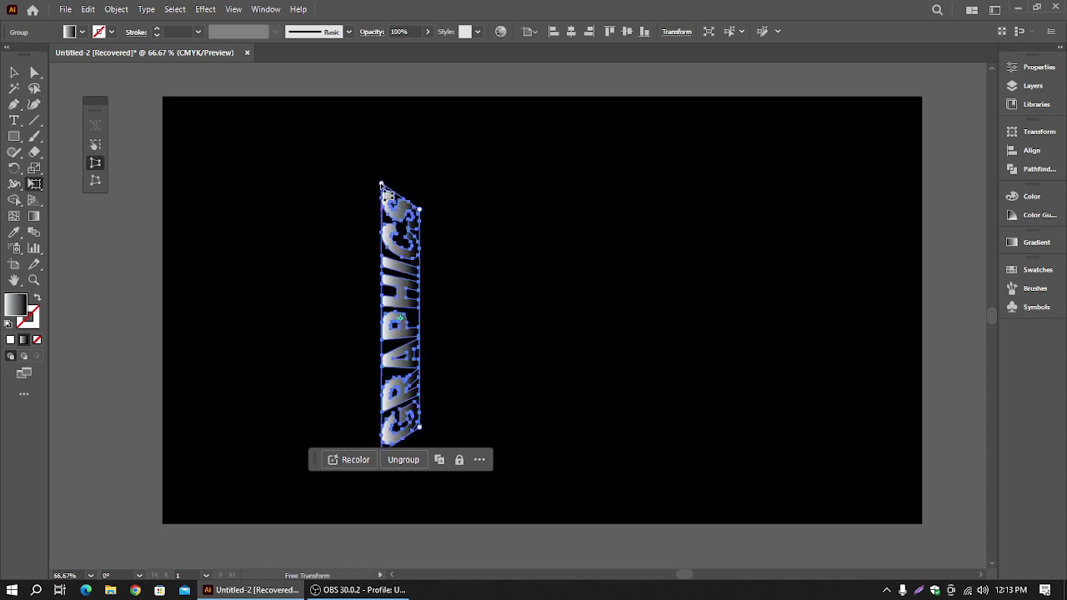
pyautogui.press('a')
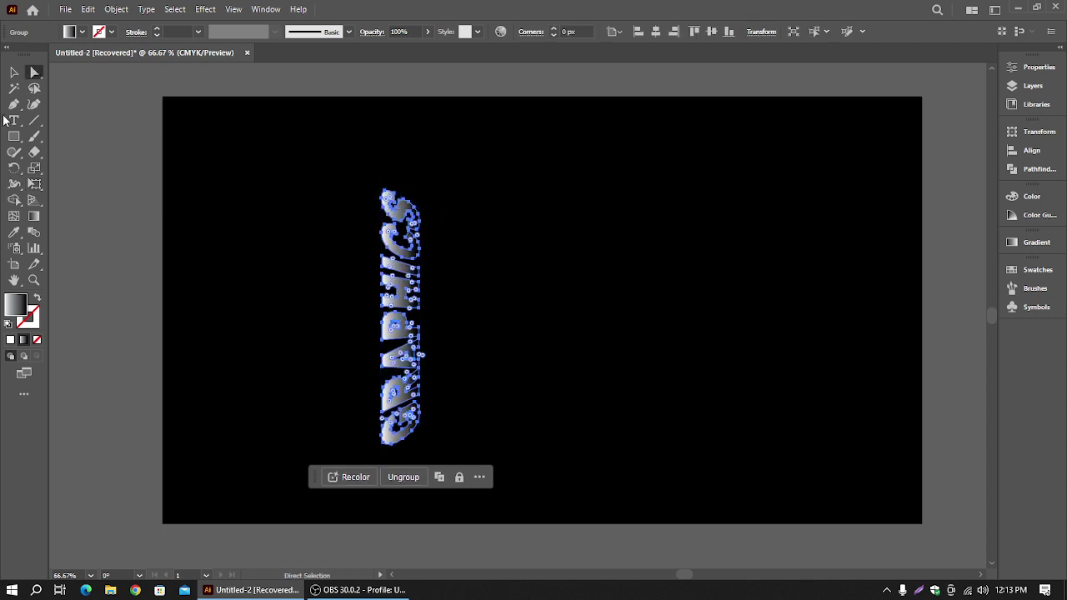
pyautogui.press('v')
pyautogui.click(250, 218)
# - Narrow the distorted GRAPHICS lettering from its left side and reposition it slightly left of the artboard's centre
pyautogui.click(403, 321)
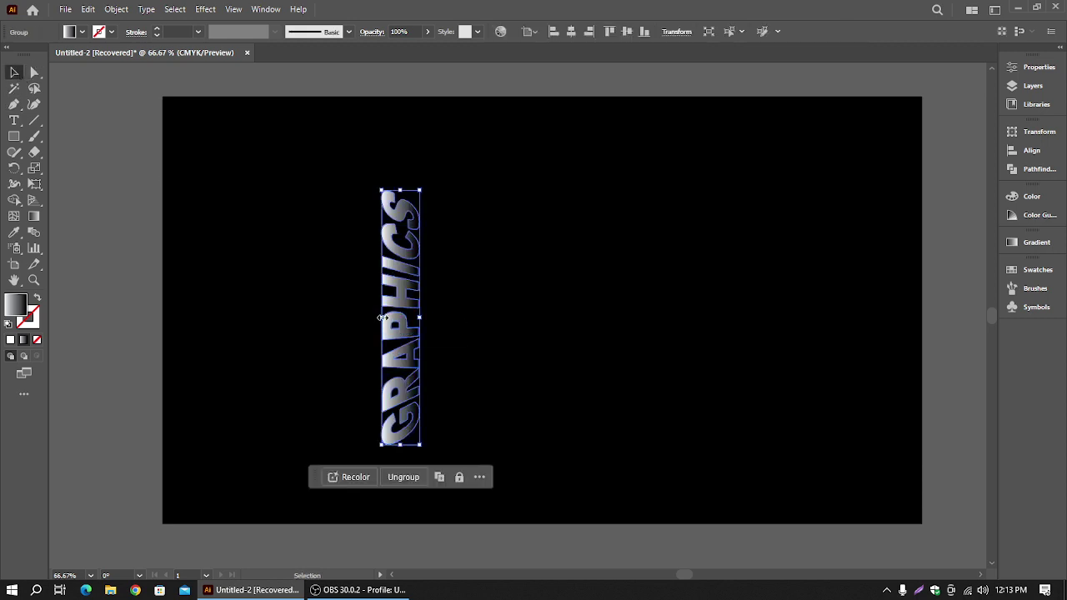
pyautogui.moveTo(382, 318); pyautogui.dragTo(397, 317)
pyautogui.click(97, 302)
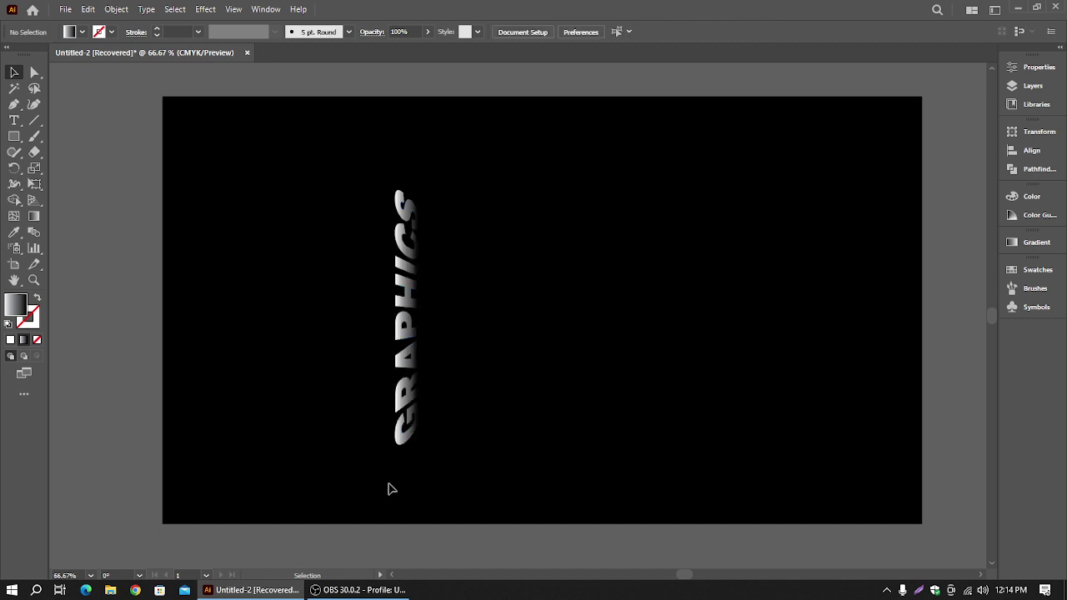
pyautogui.moveTo(400, 340); pyautogui.dragTo(388, 318)
pyautogui.click(129, 318)
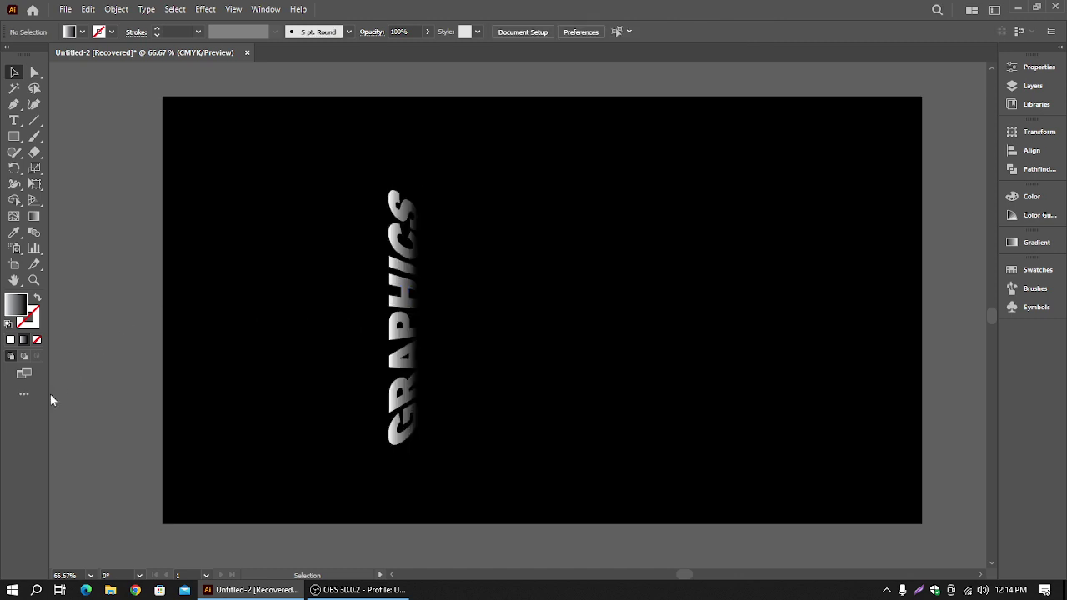
pyautogui.moveTo(405, 371); pyautogui.dragTo(425, 364)
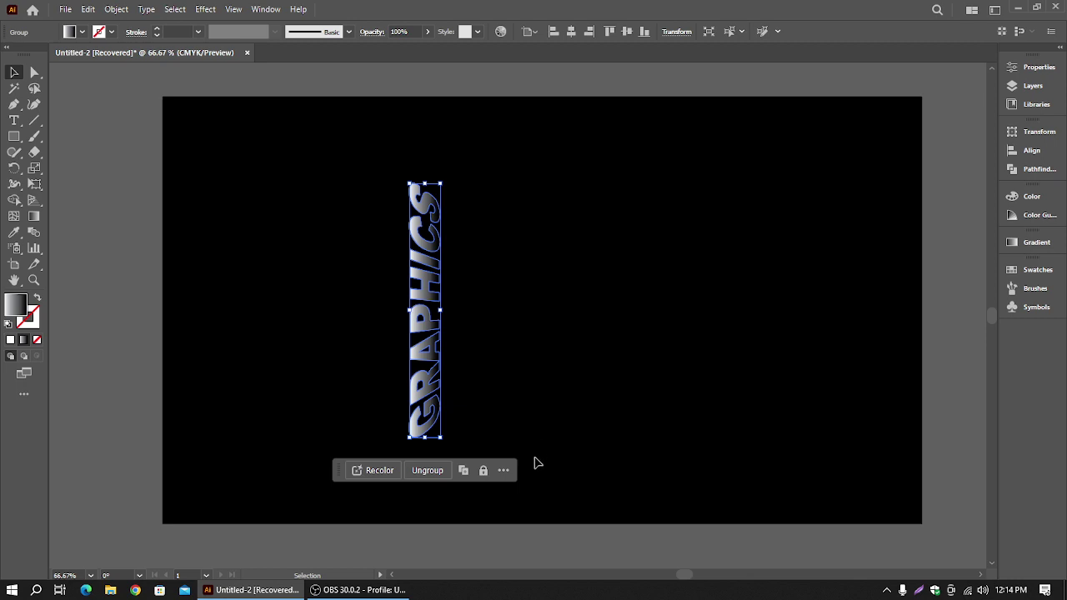
pyautogui.click(242, 415)
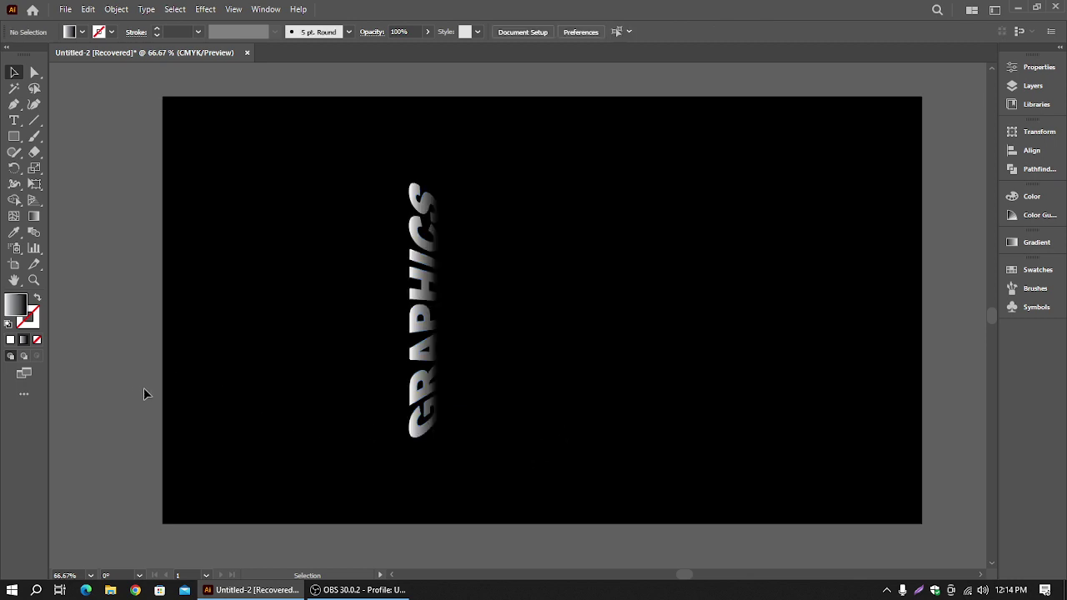
pyautogui.moveTo(402, 435); pyautogui.dragTo(420, 415)
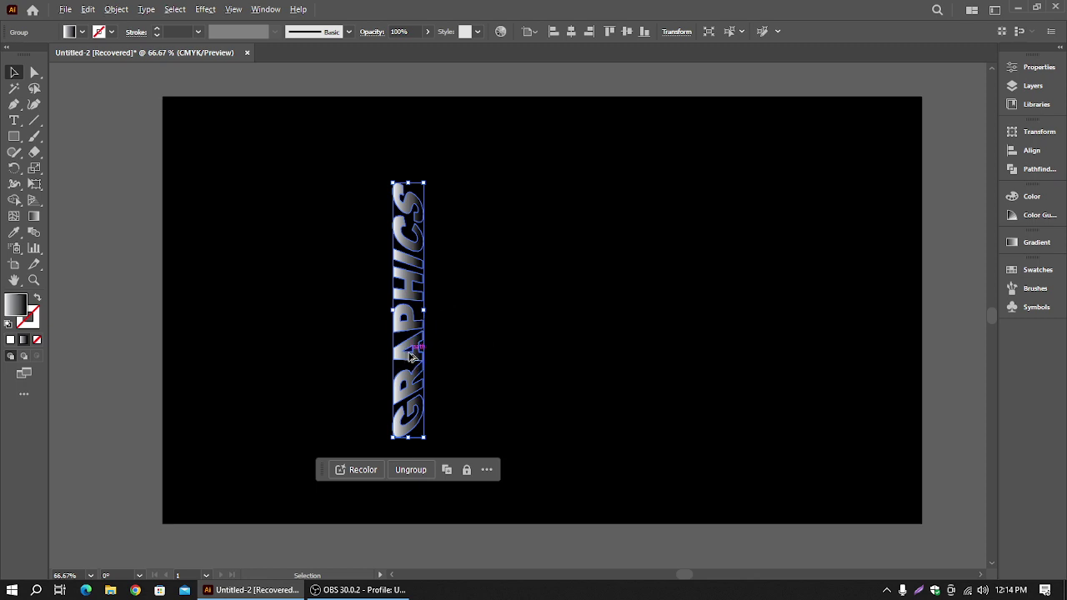
# - Duplicate the GRAPHICS lettering horizontally to the right and scale the copy down to about 60% around its centre
pyautogui.moveTo(410, 357); pyautogui.dragTo(499, 357)
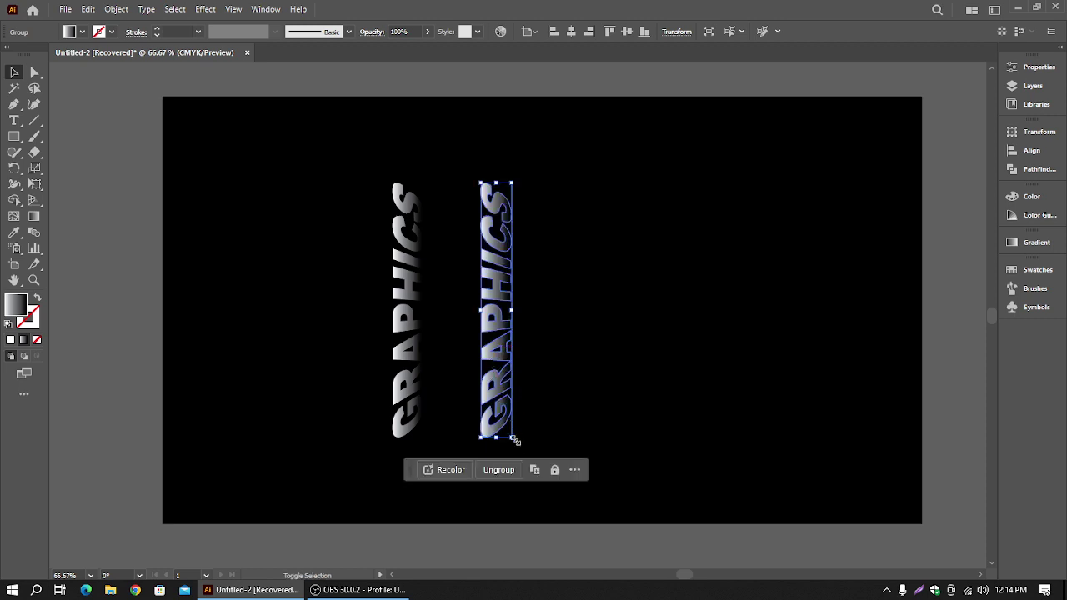
pyautogui.moveTo(513, 437); pyautogui.dragTo(510, 429)
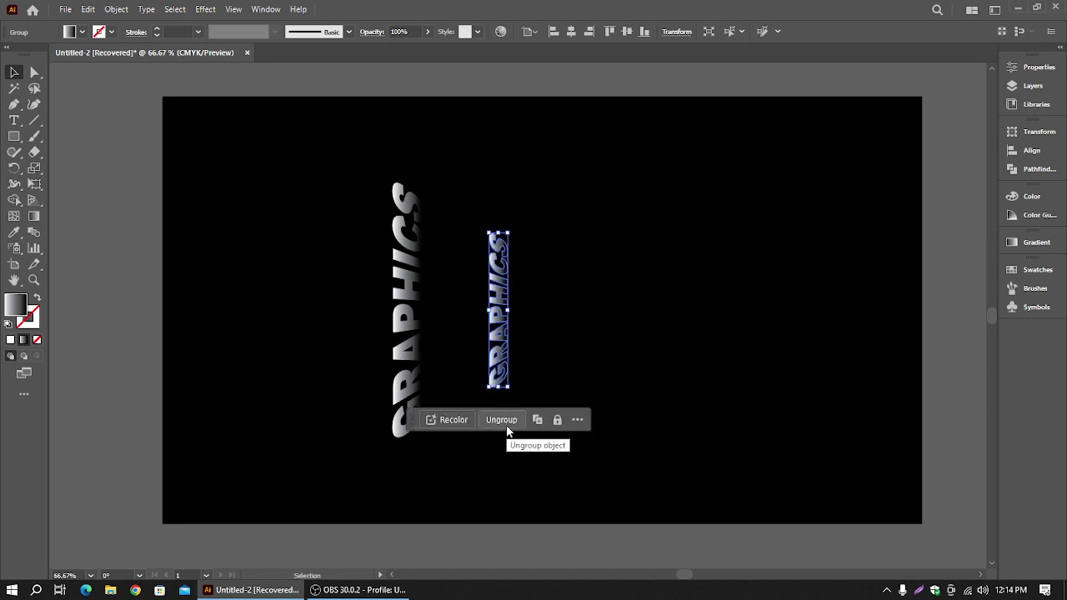
pyautogui.click(70, 215)
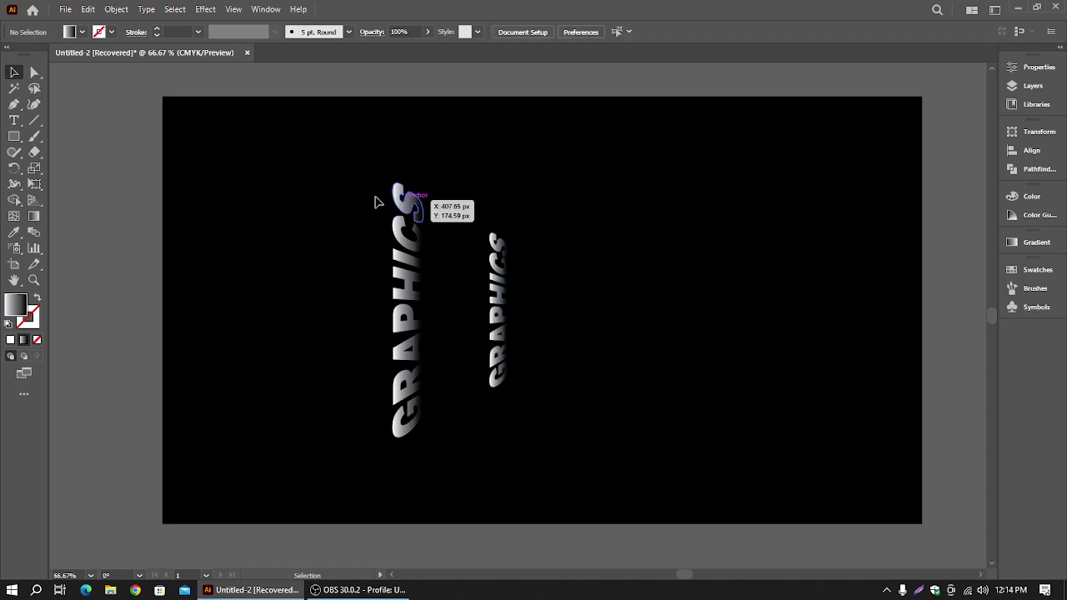
# - Make a blend between the large GRAPHICS lettering and its smaller copy
pyautogui.moveTo(363, 165); pyautogui.dragTo(553, 372)
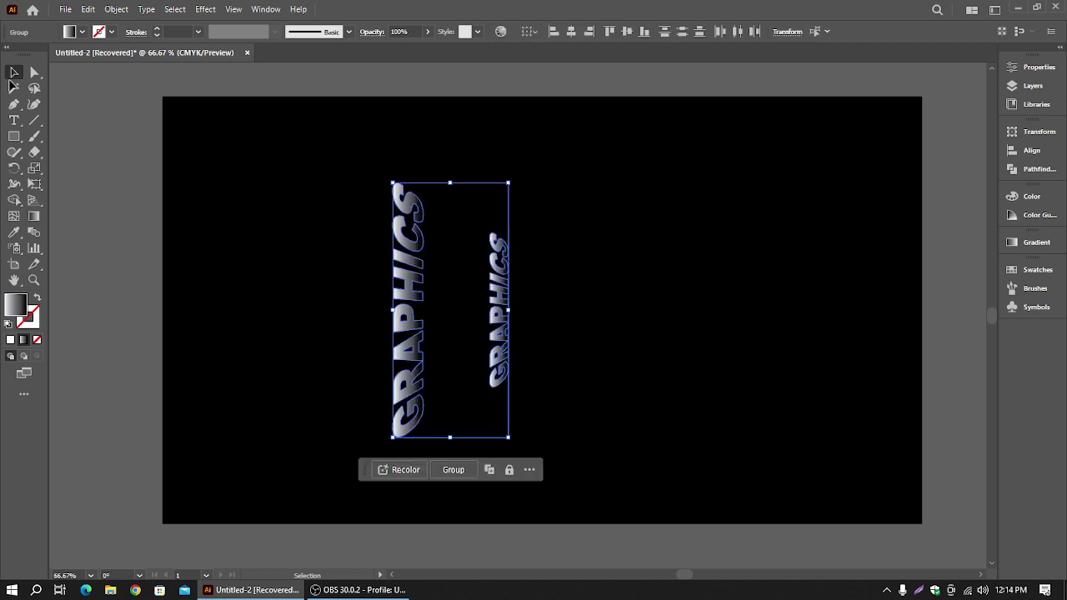
pyautogui.click(116, 10)
pyautogui.moveTo(222, 415)
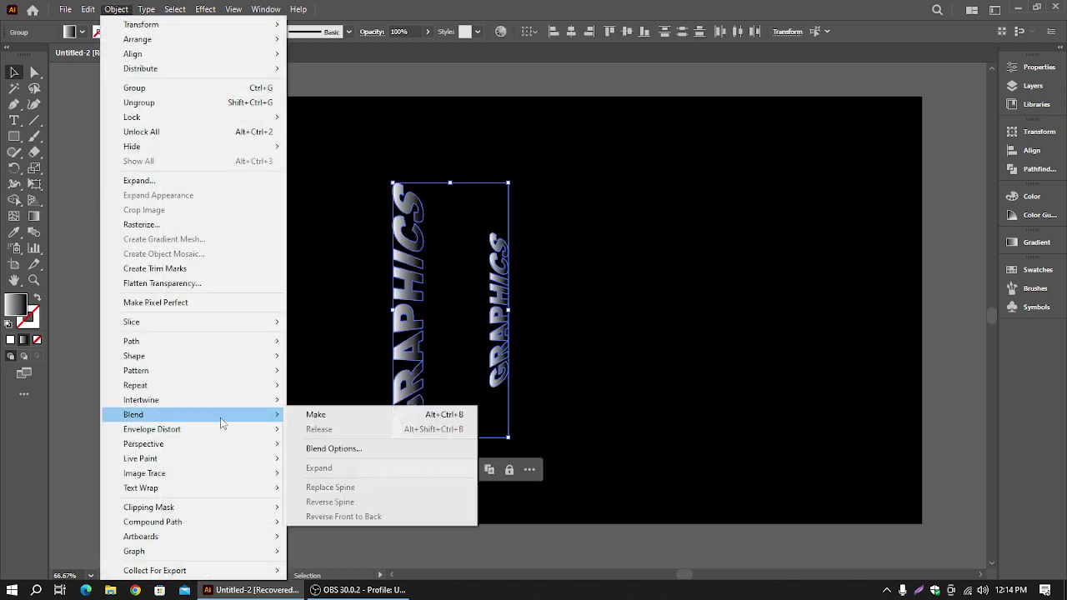
pyautogui.click(343, 416)
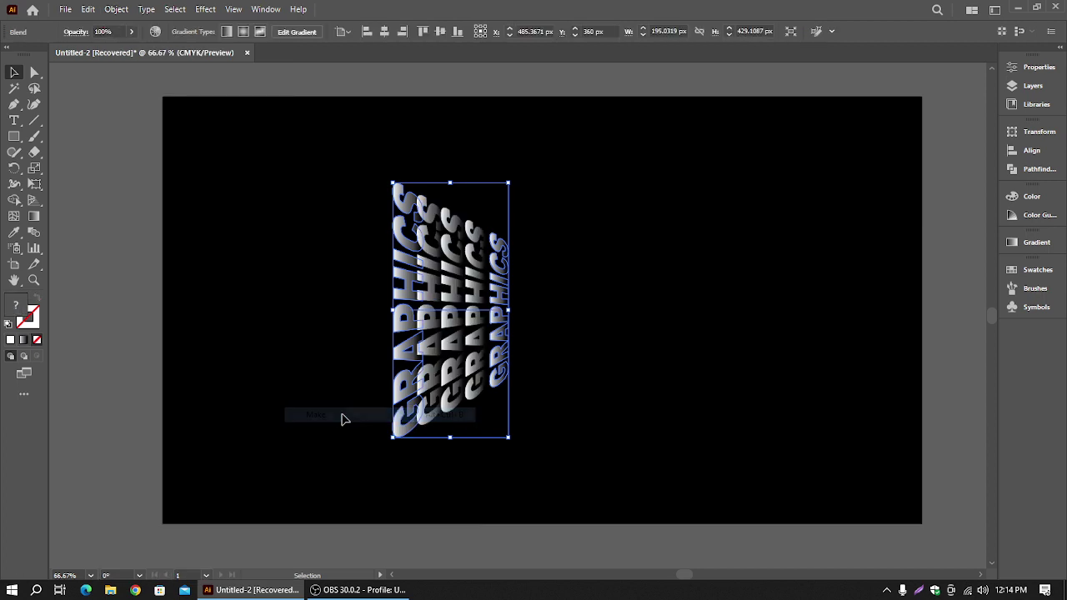
# - Set the GRAPHICS blend's spacing to Specified Steps with a value of 2
pyautogui.click(121, 12)
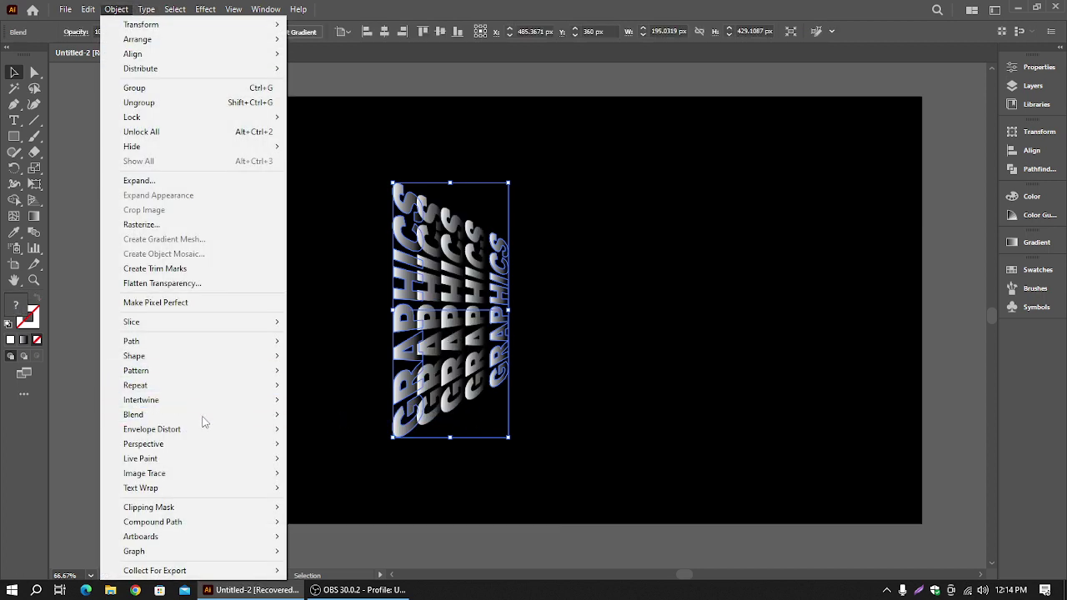
pyautogui.moveTo(220, 414)
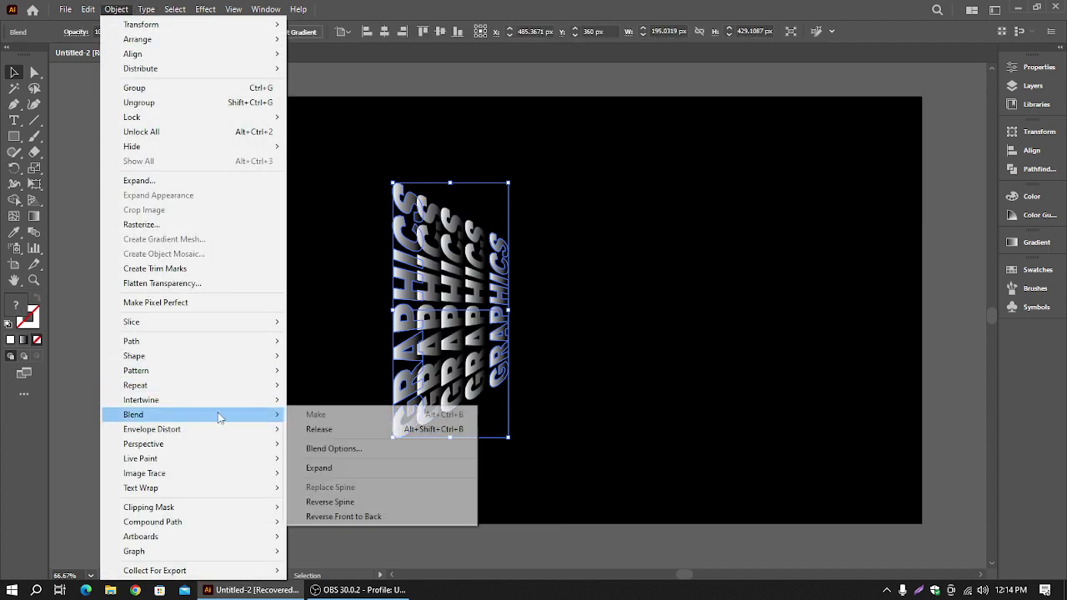
pyautogui.click(363, 452)
pyautogui.moveTo(550, 221); pyautogui.dragTo(739, 221)
pyautogui.click(733, 243)
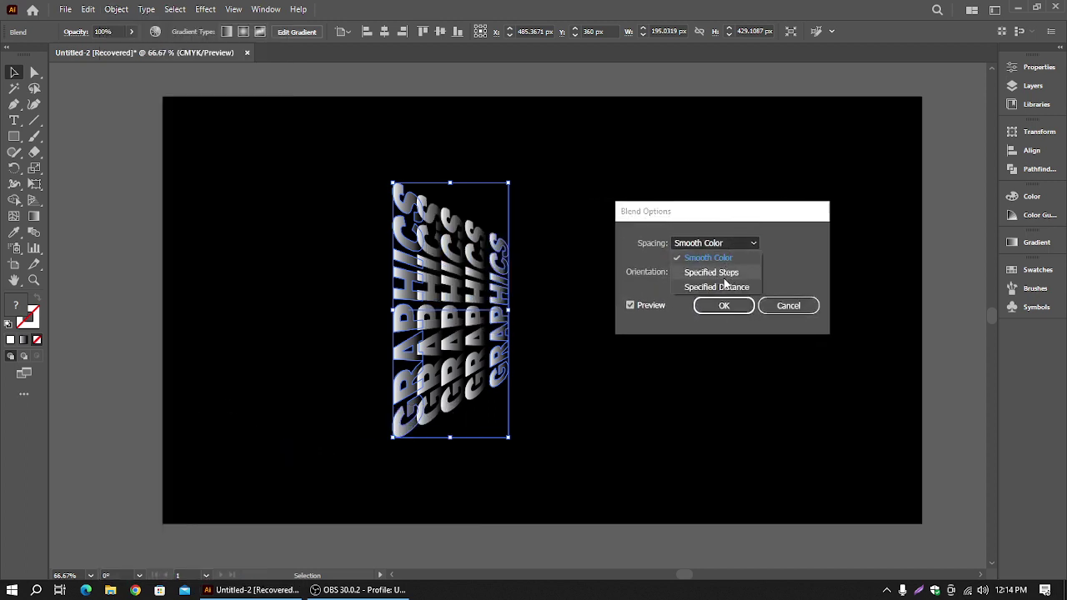
pyautogui.click(717, 278)
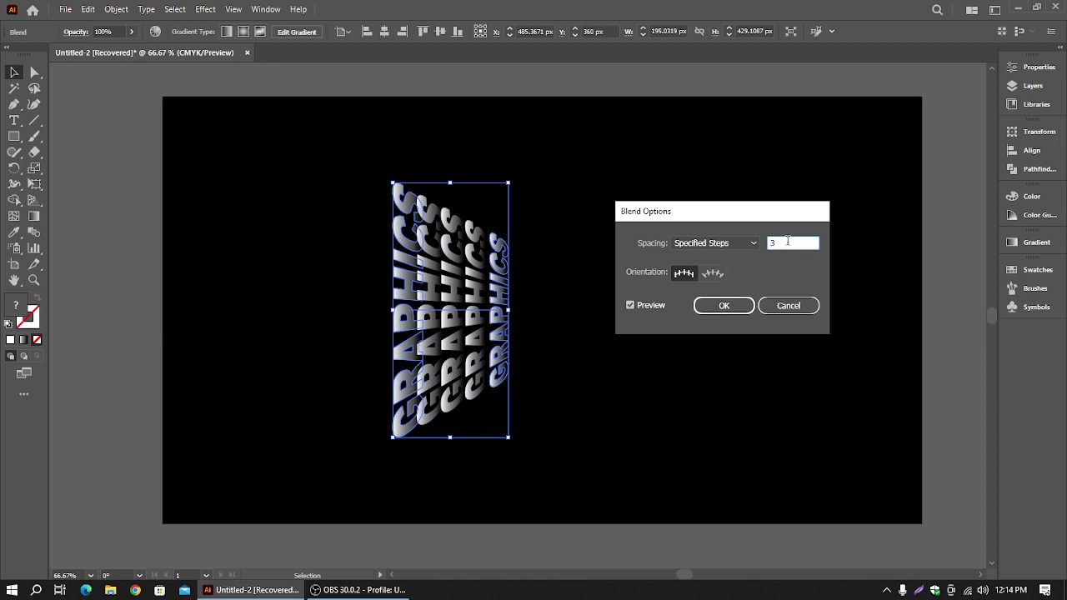
pyautogui.press('Down')
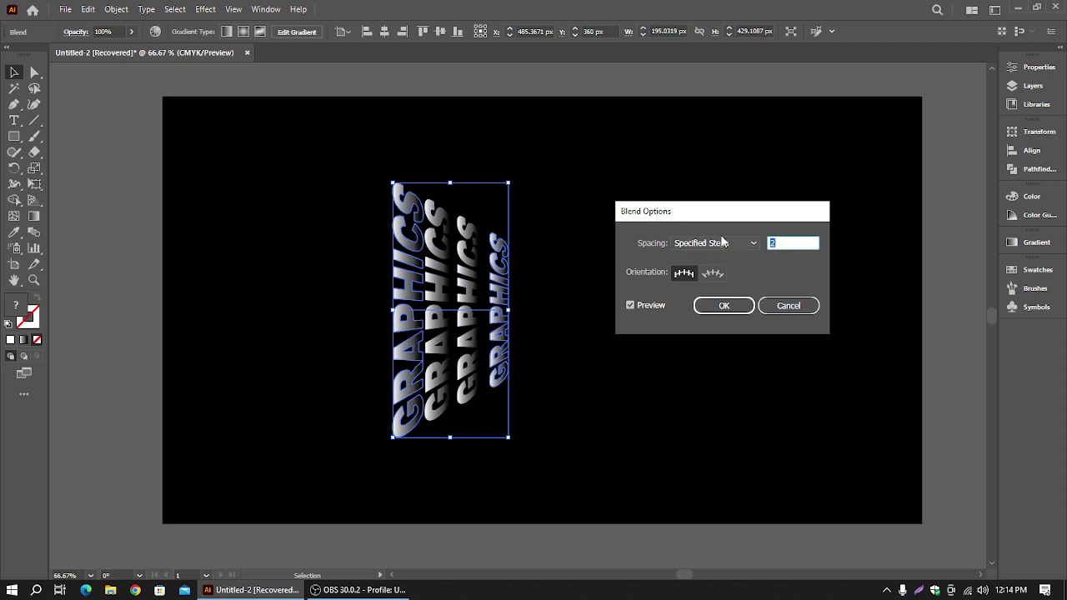
pyautogui.press('Up')
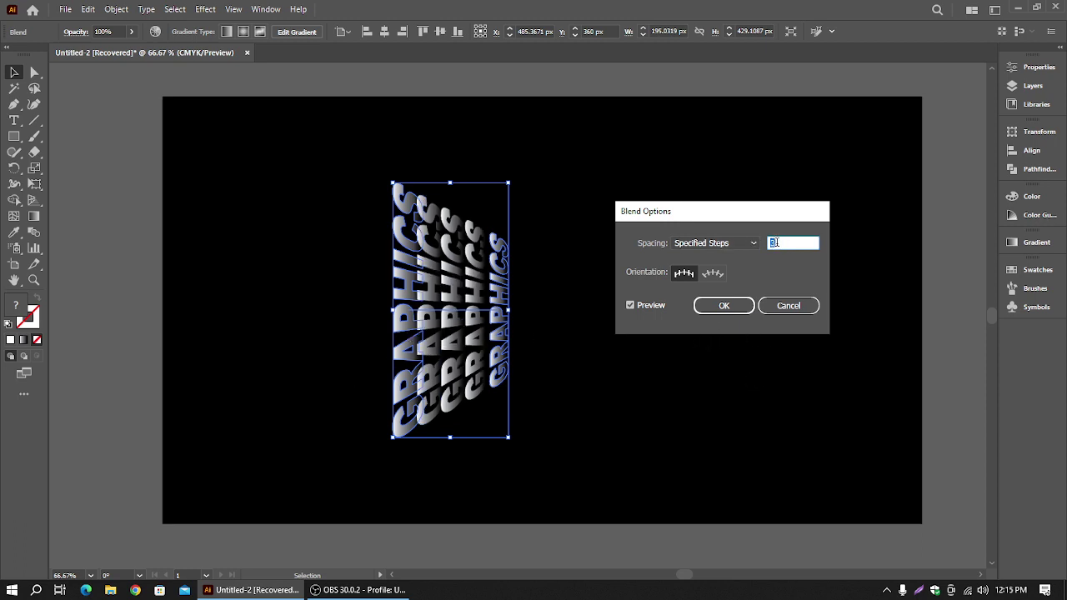
pyautogui.press('Down')
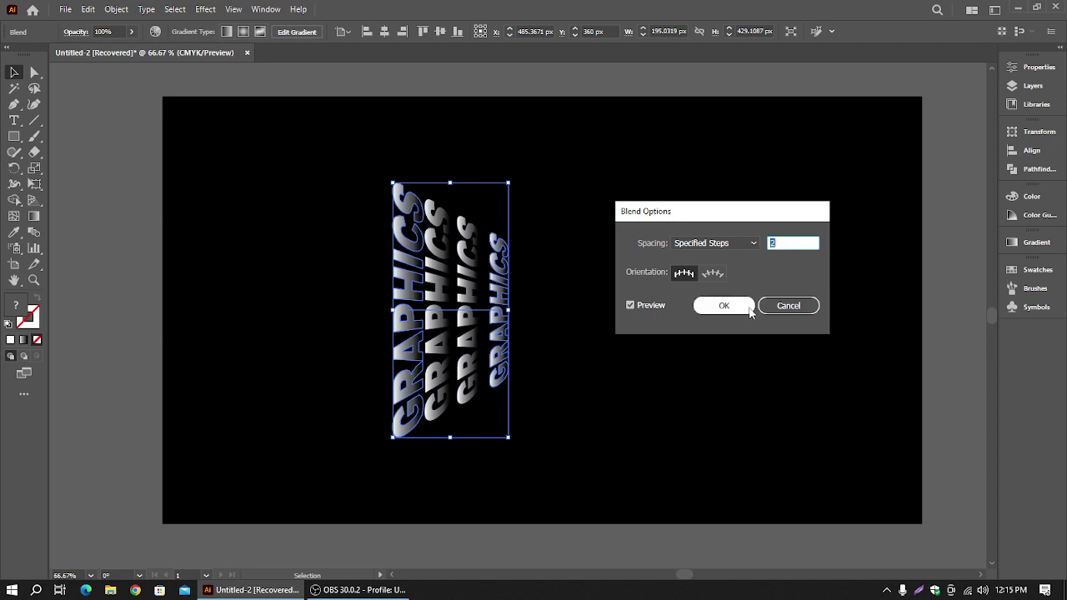
pyautogui.click(725, 306)
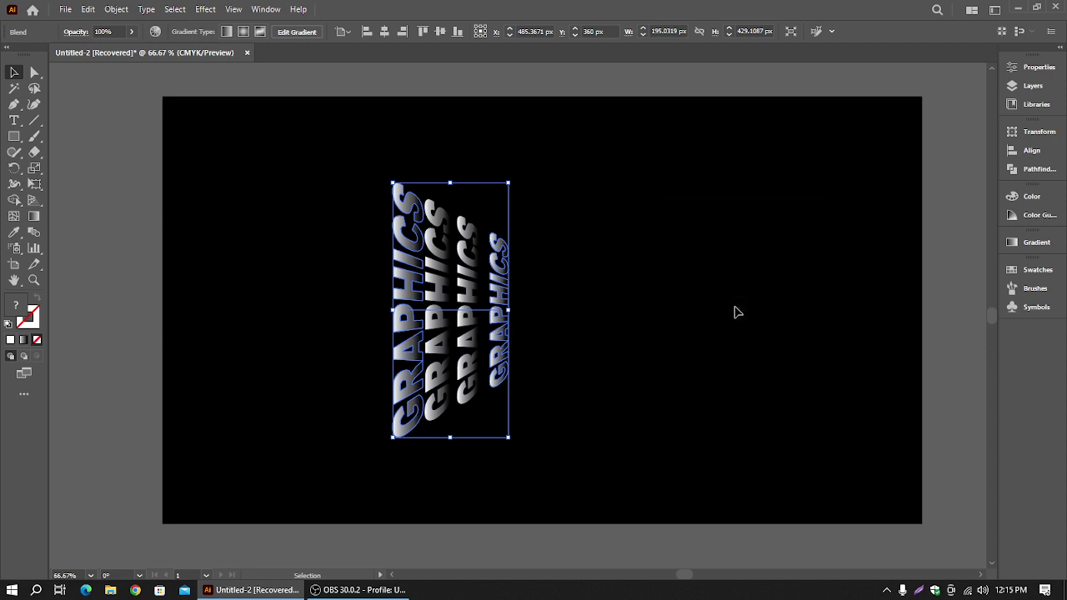
pyautogui.click(88, 287)
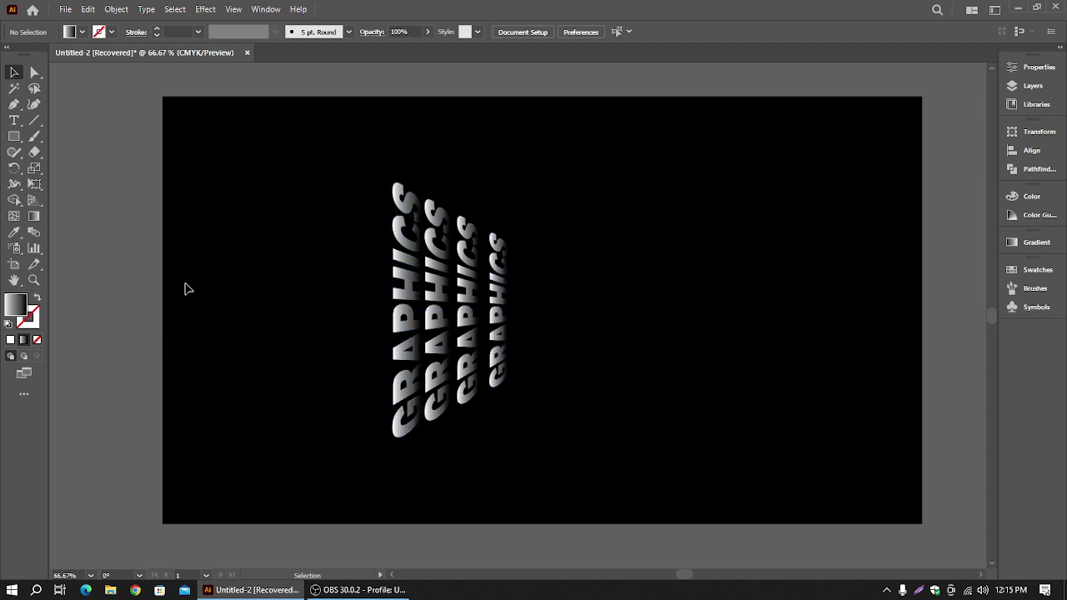
pyautogui.moveTo(366, 178); pyautogui.dragTo(530, 438)
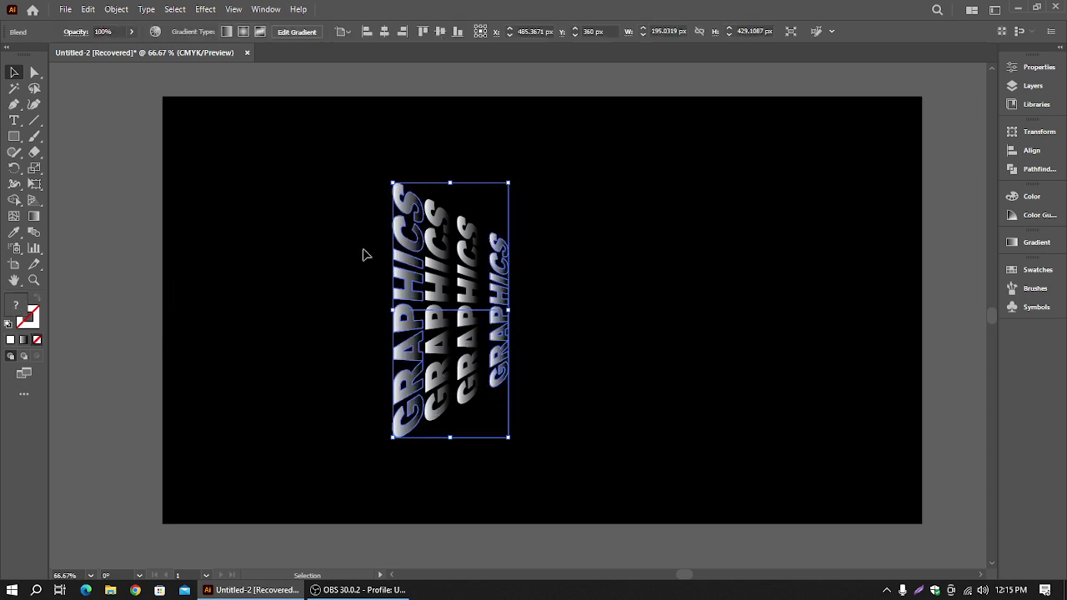
pyautogui.click(127, 10)
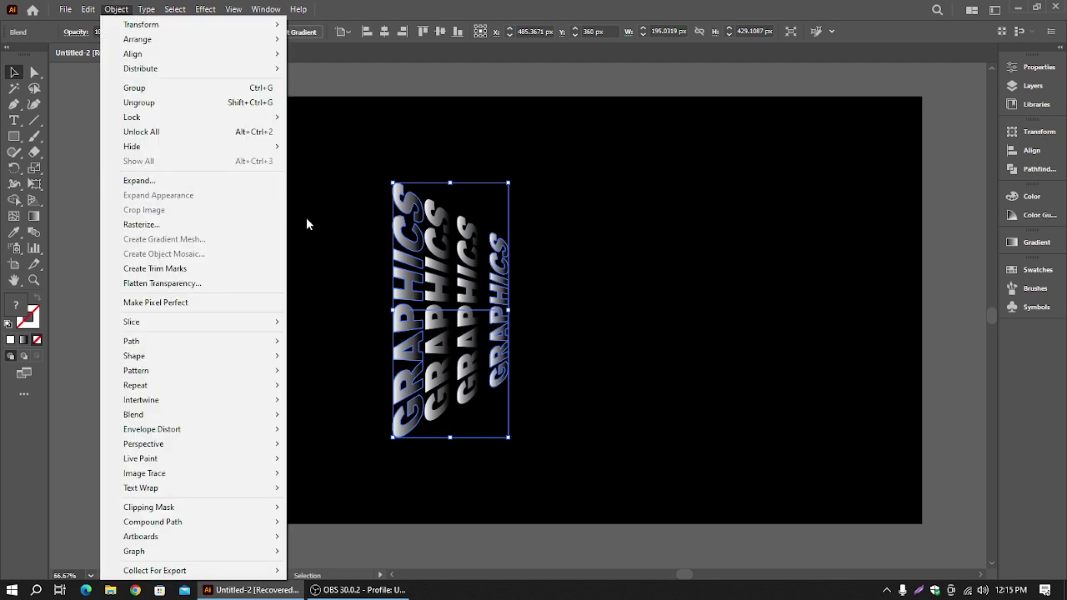
pyautogui.click(71, 304)
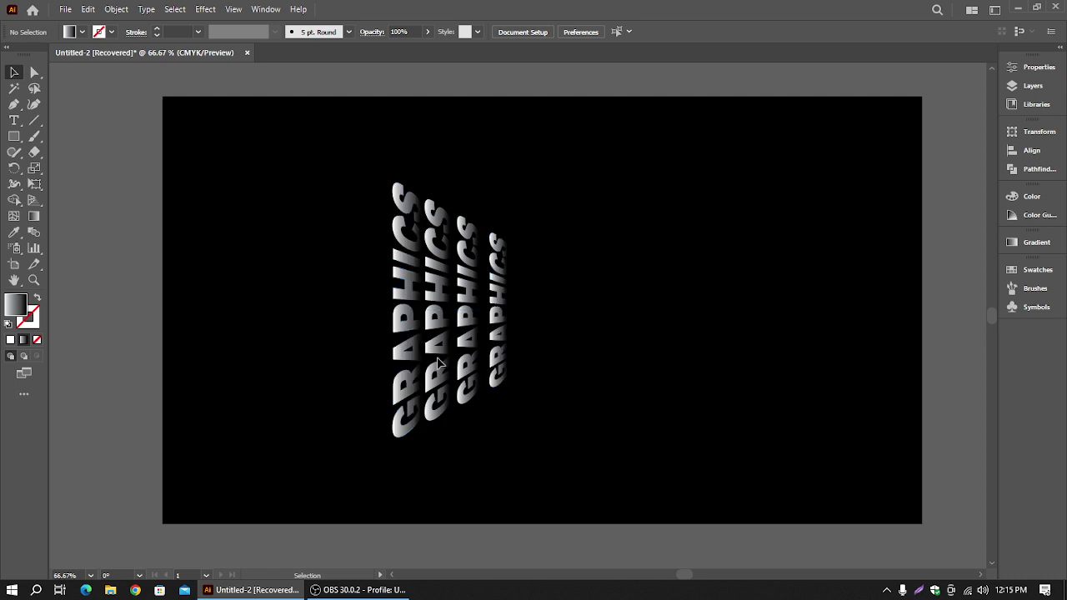
pyautogui.click(123, 9)
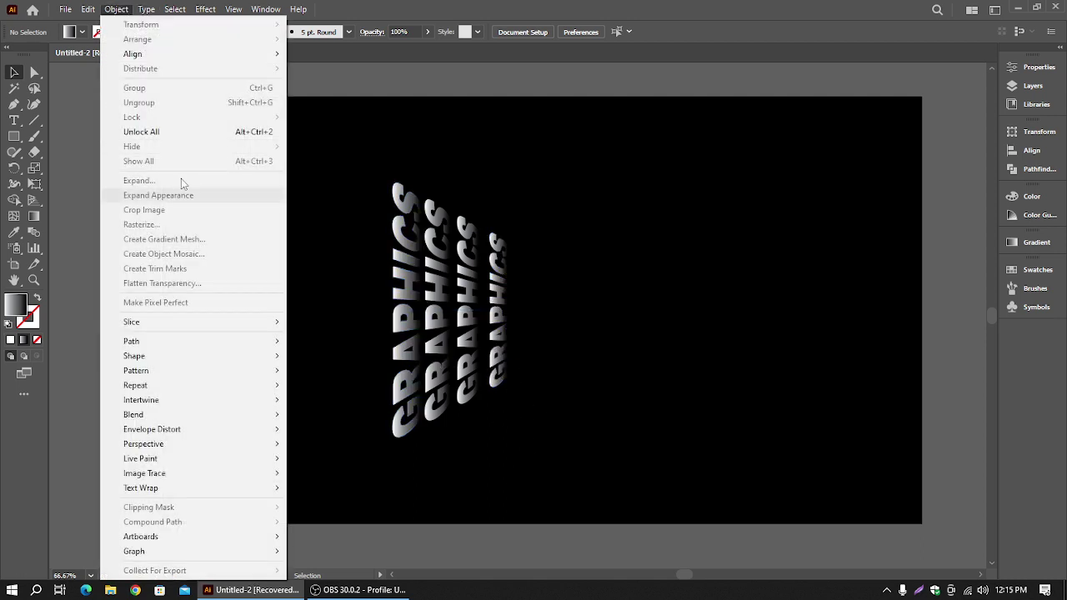
# - Expand the selected GRAPHICS blend with Object and Fill enabled and the gradient expanded to 255 objects
pyautogui.hotkey('ctrl', 'a')
pyautogui.click(116, 9)
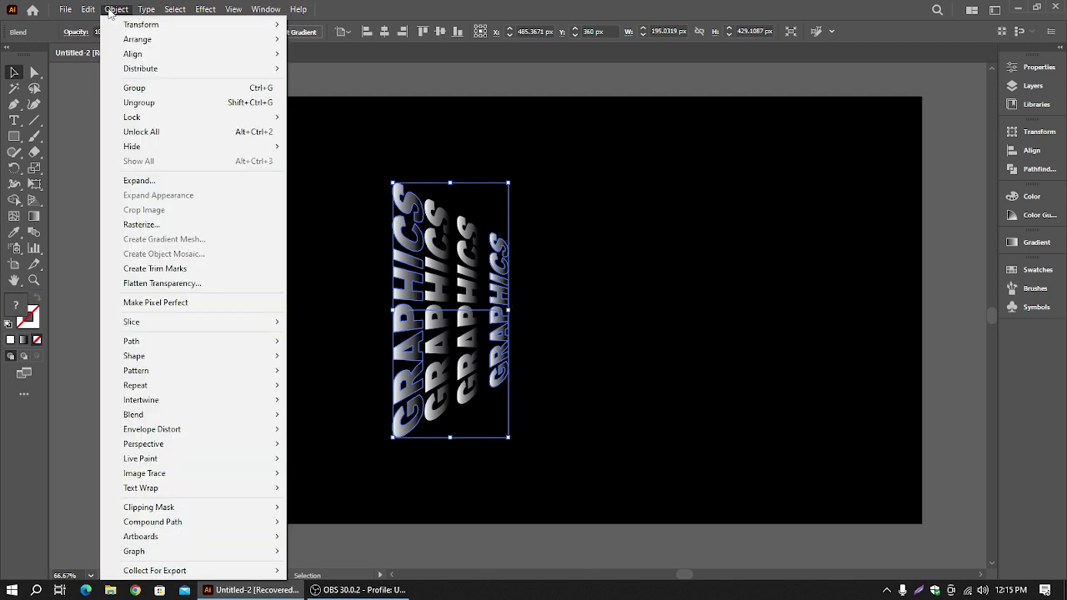
pyautogui.click(183, 189)
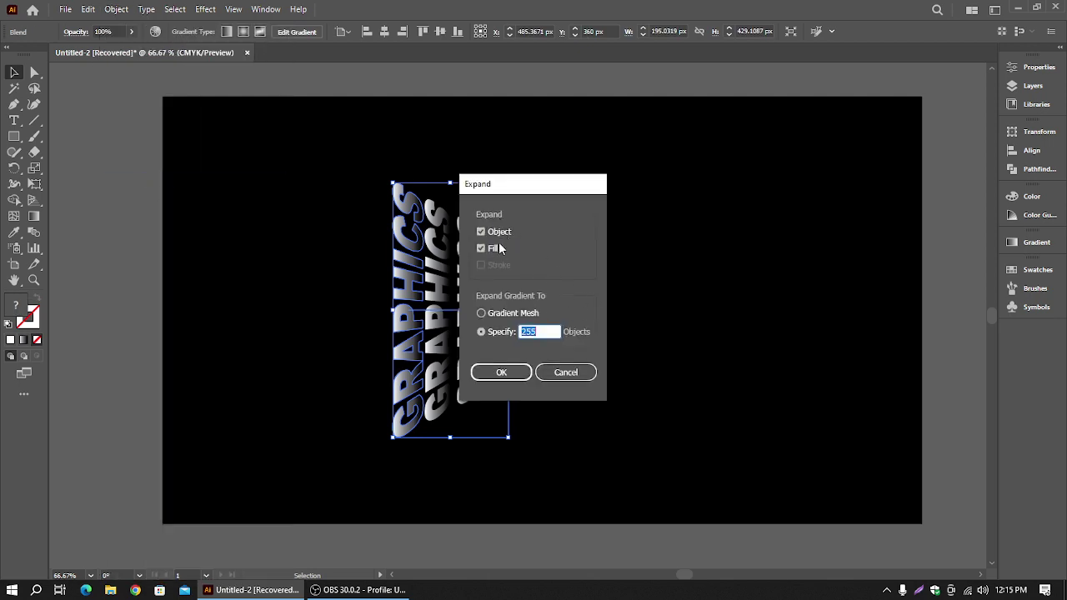
pyautogui.click(501, 373)
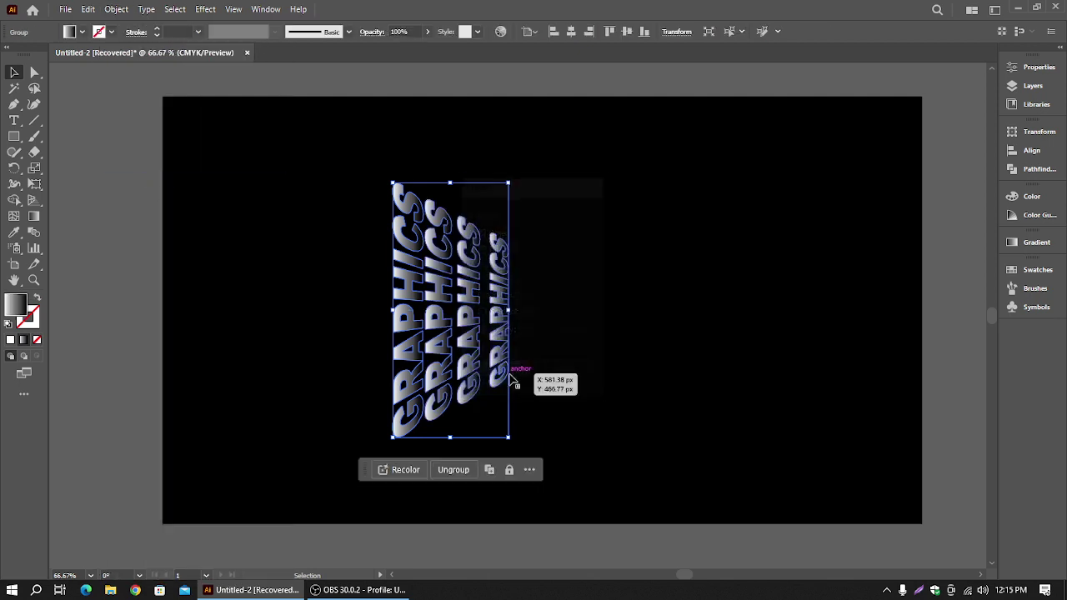
pyautogui.click(97, 307)
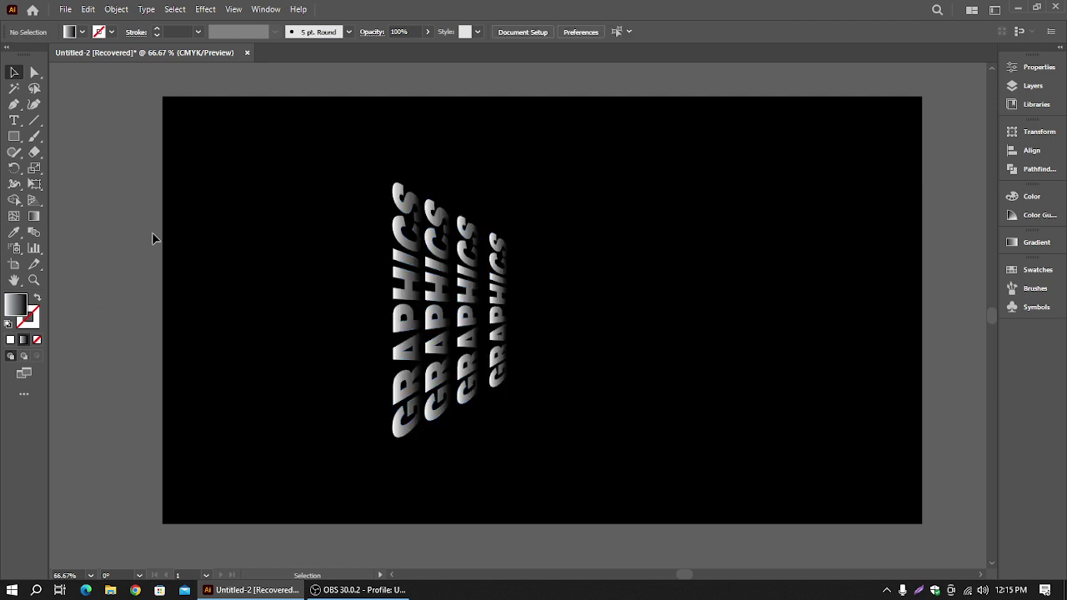
# - Rotate a copy of the expanded GRAPHICS group by about 180° around a pivot just outside the middle of its right edge
pyautogui.click(491, 313)
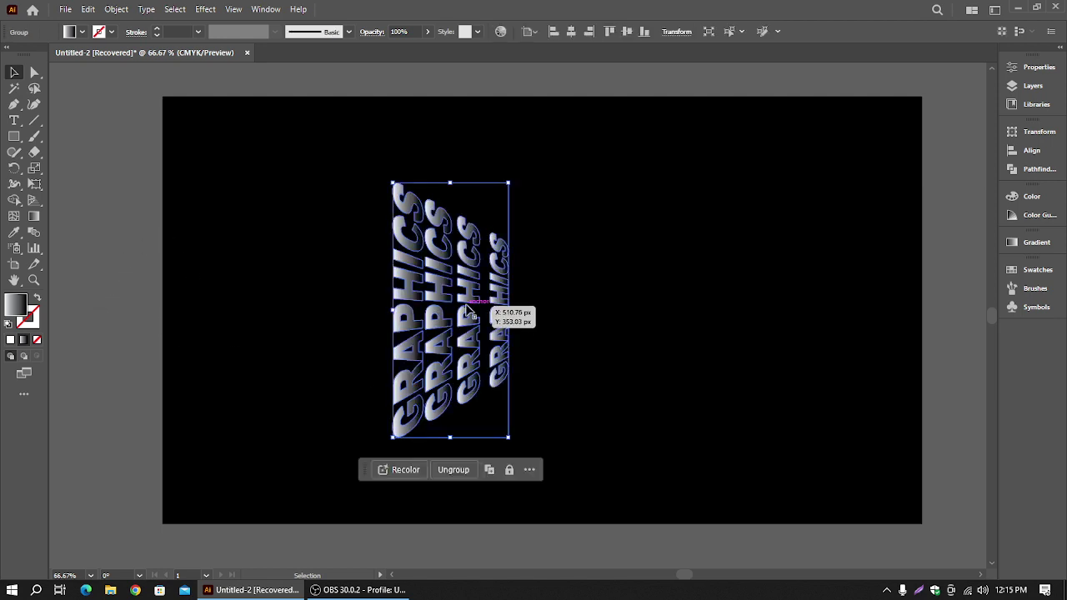
pyautogui.click(17, 171)
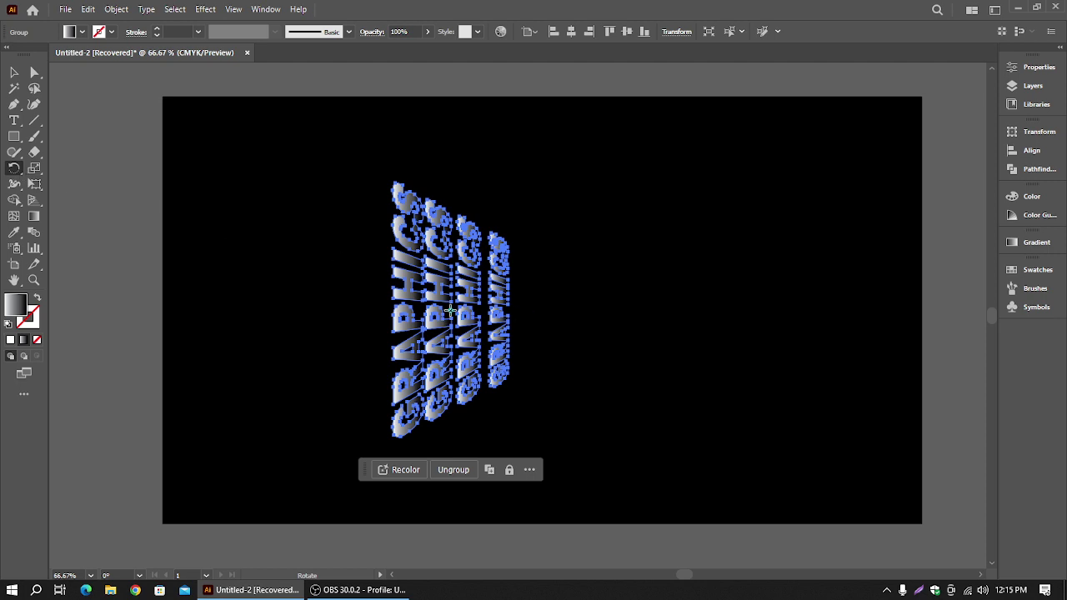
pyautogui.click(513, 311)
pyautogui.moveTo(451, 284); pyautogui.dragTo(553, 328)
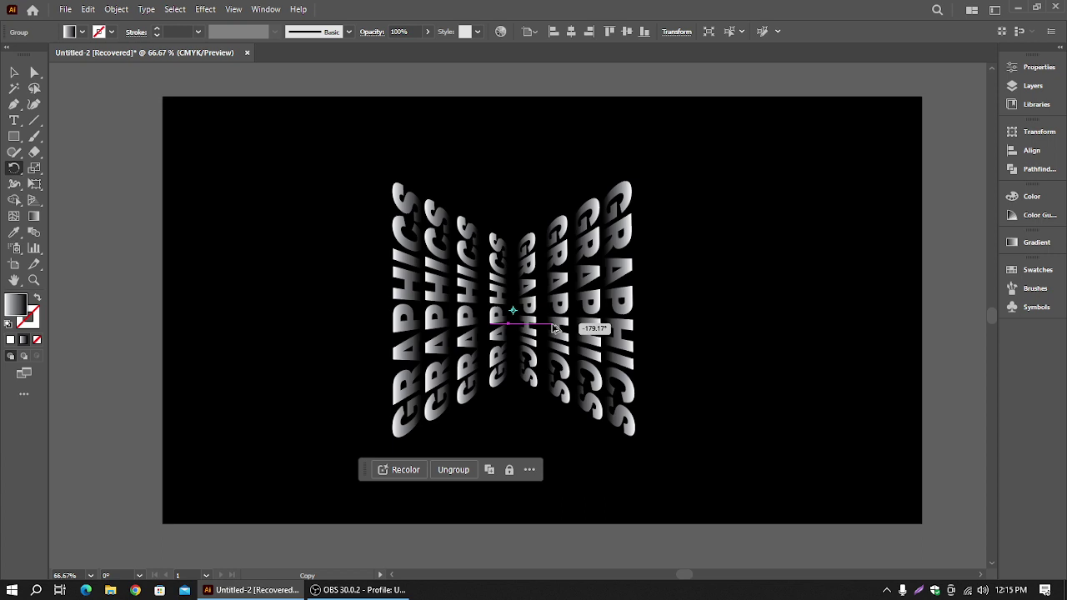
pyautogui.moveTo(554, 328); pyautogui.dragTo(551, 329)
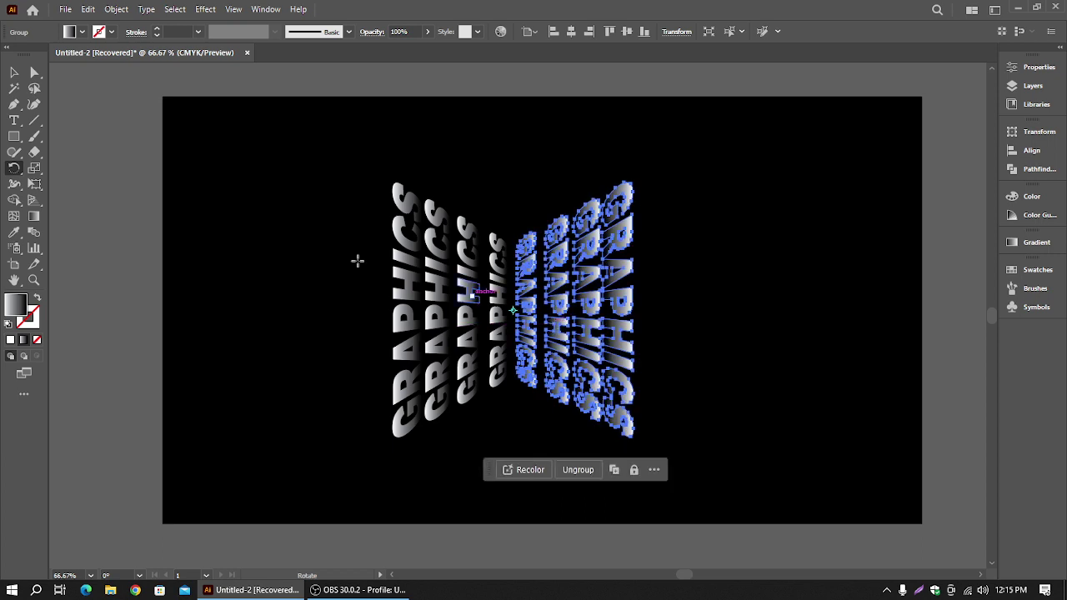
pyautogui.click(14, 72)
pyautogui.click(115, 157)
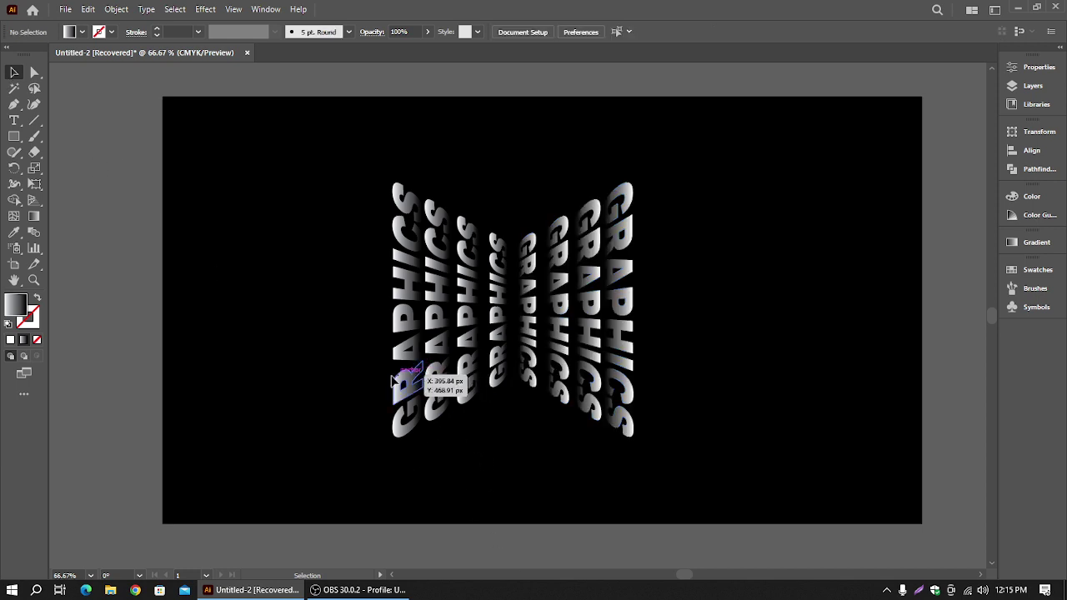
# - Enlarge both GRAPHICS groups together proportionally by about a fifth around their common centre
pyautogui.moveTo(340, 170); pyautogui.dragTo(679, 494)
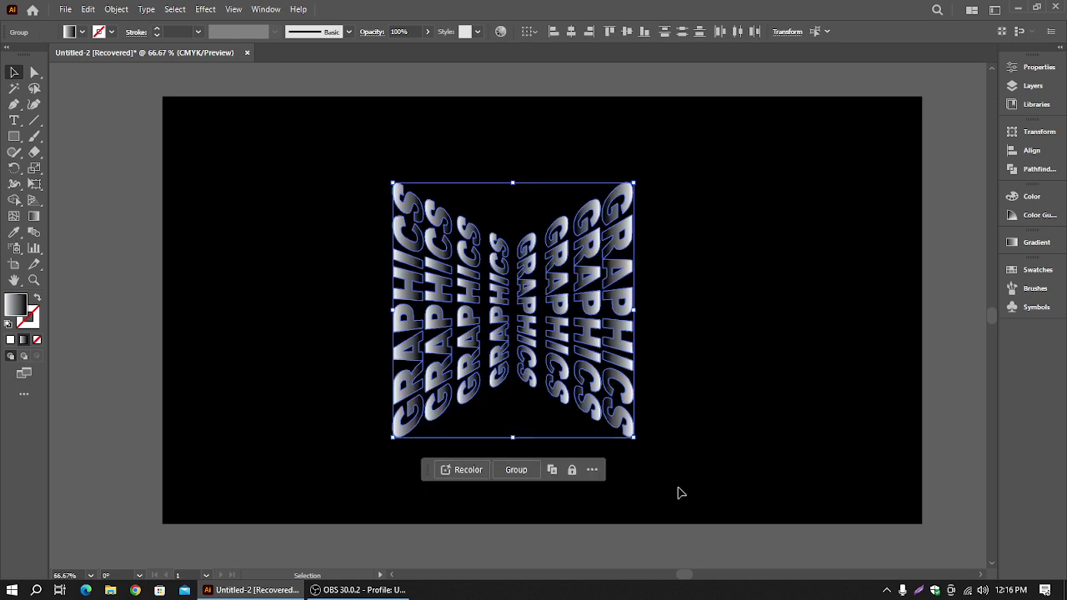
pyautogui.moveTo(631, 437); pyautogui.dragTo(660, 465)
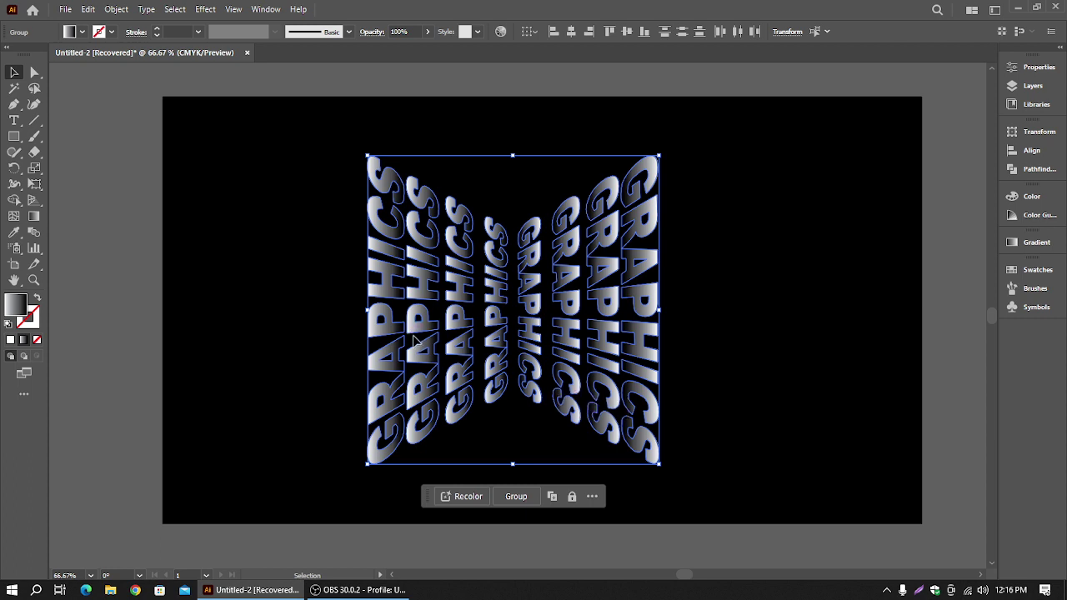
pyautogui.click(104, 296)
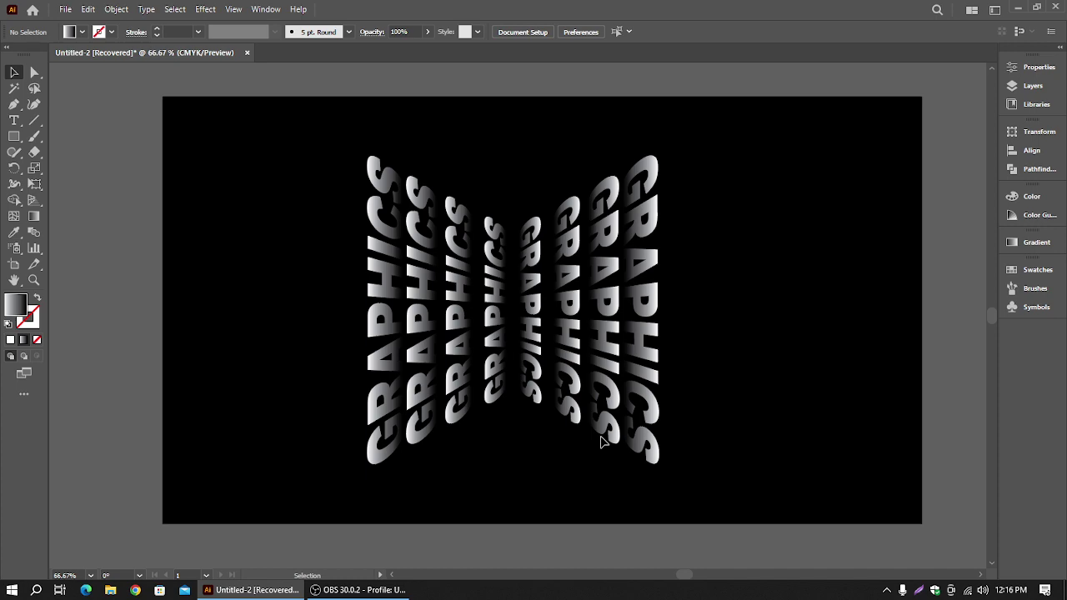
# - Create a new landscape document of 1280 x 720 px in CMYK Color with one artboard
pyautogui.click(65, 9)
pyautogui.click(83, 23)
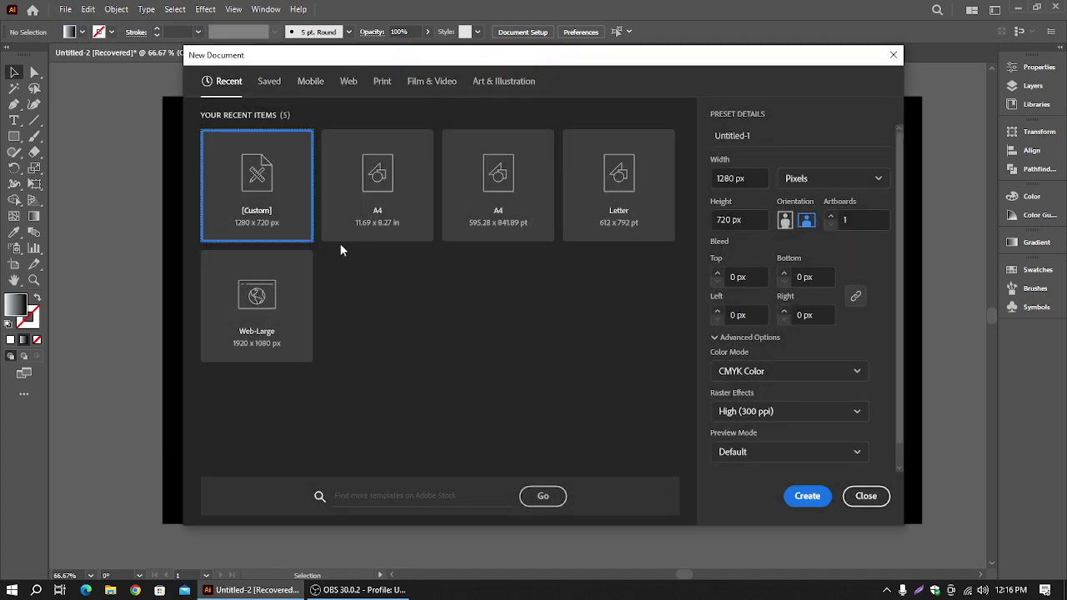
pyautogui.click(805, 496)
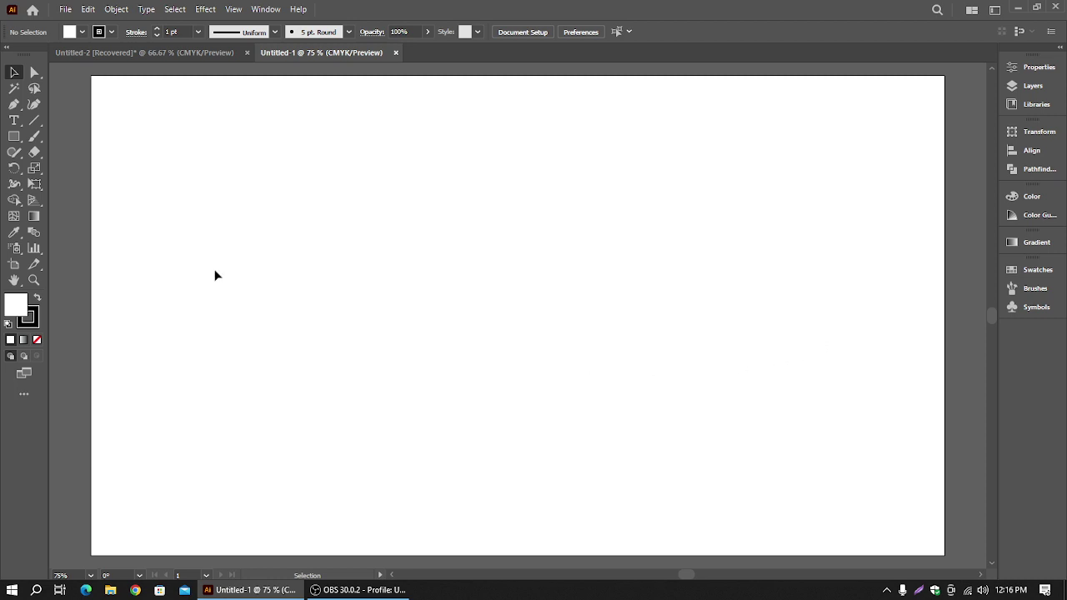
# - Draw an upward-arching curve with the Pen tool from the artboard's lower left to about X 423 px, Y 591 px
pyautogui.click(14, 104)
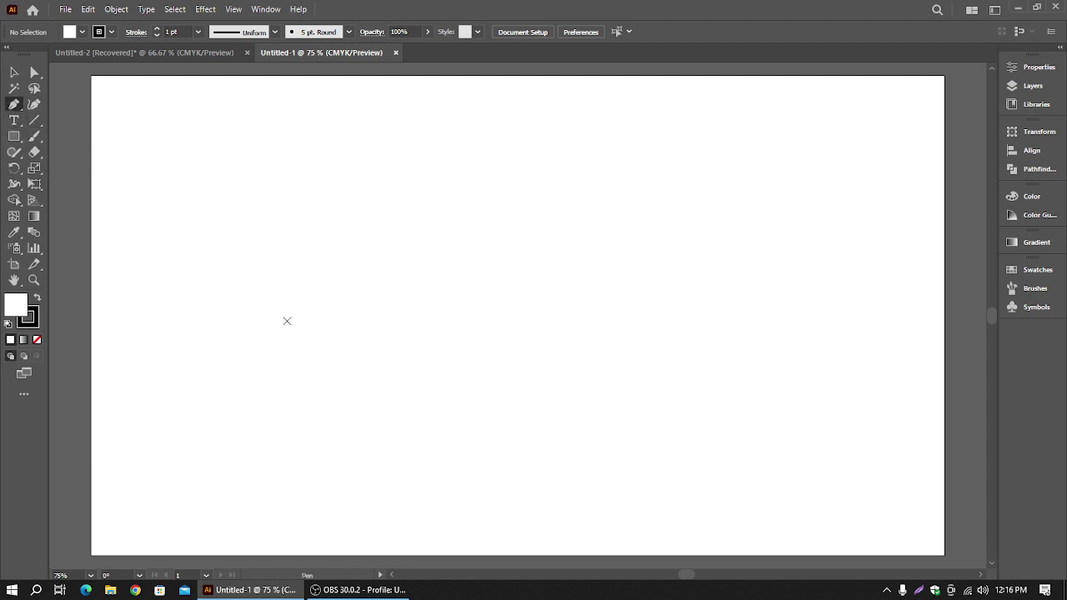
pyautogui.click(150, 470)
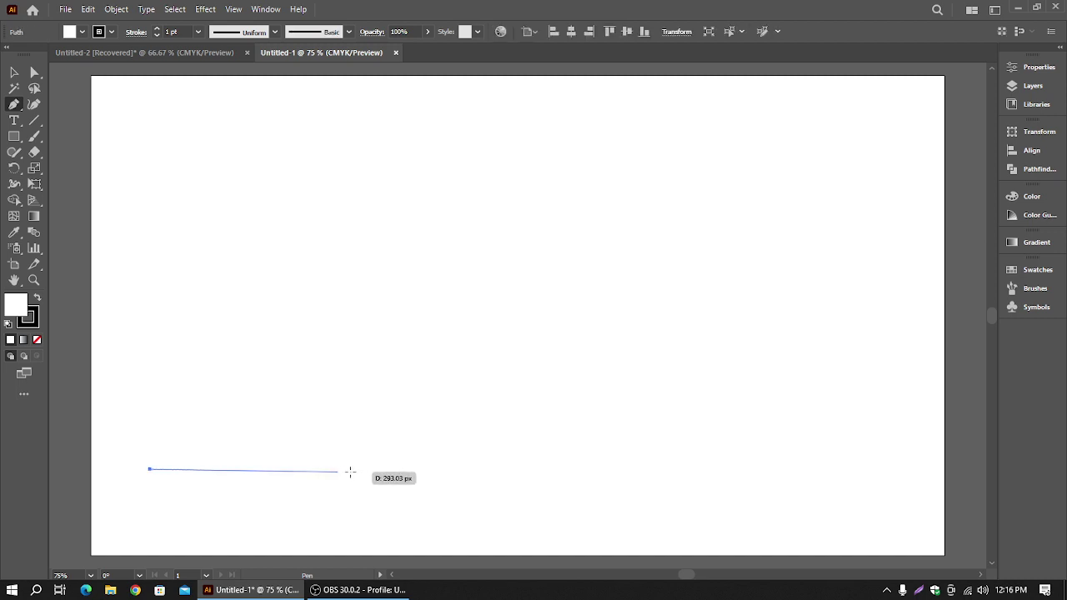
pyautogui.moveTo(373, 470); pyautogui.dragTo(517, 537)
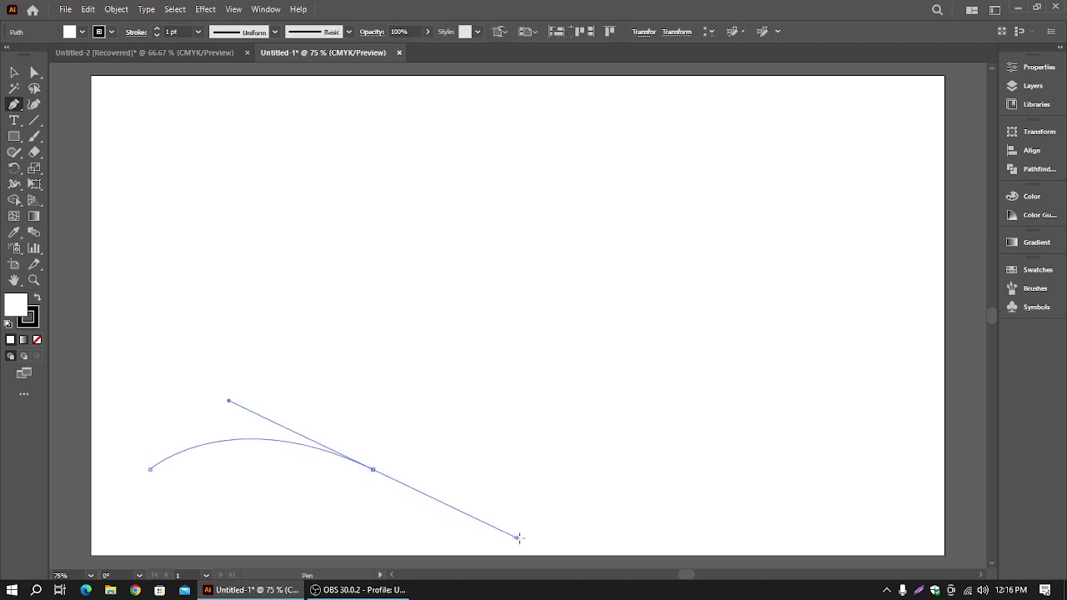
pyautogui.click(611, 437)
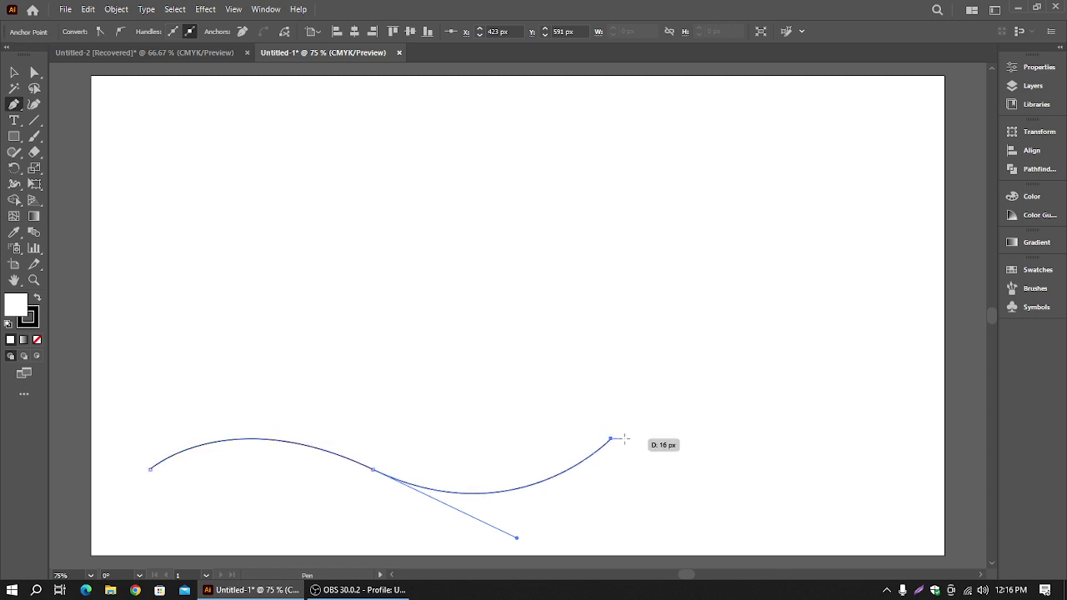
pyautogui.moveTo(616, 444); pyautogui.dragTo(619, 424)
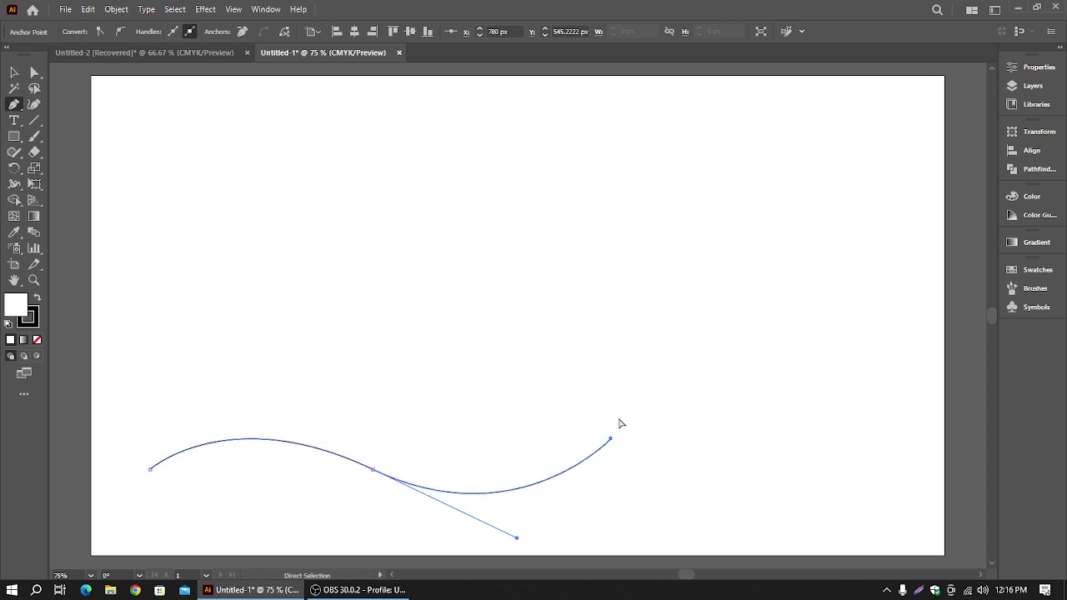
pyautogui.hotkey('ctrl', 'z')
# - Extend the path with a downward curve to X 803 px, Y 591 px and an upward arch ending near the artboard's right edge
pyautogui.moveTo(373, 470); pyautogui.dragTo(375, 473)
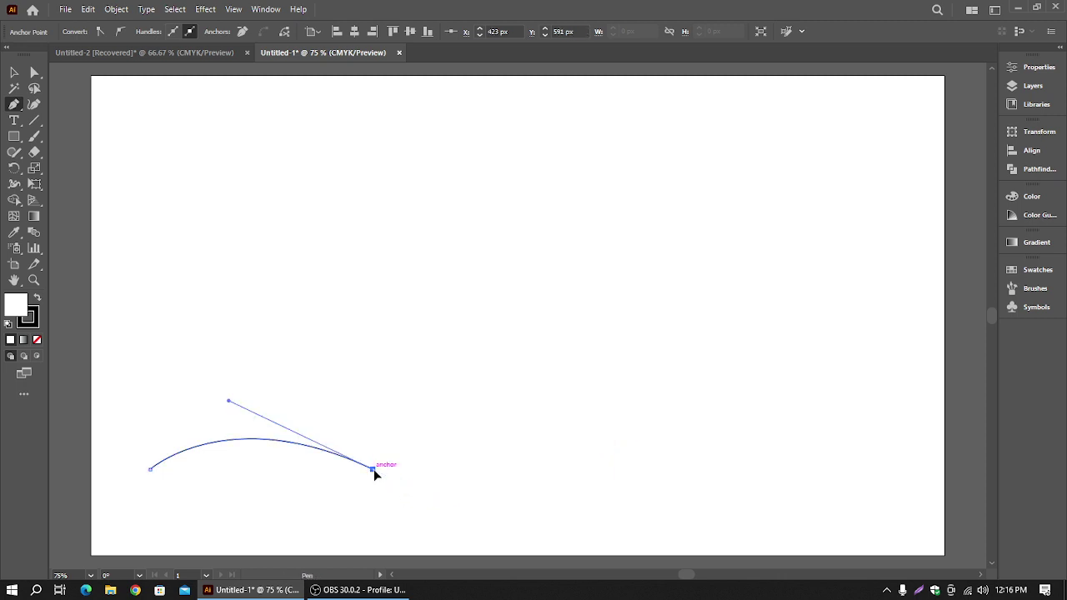
pyautogui.moveTo(625, 471); pyautogui.dragTo(696, 368)
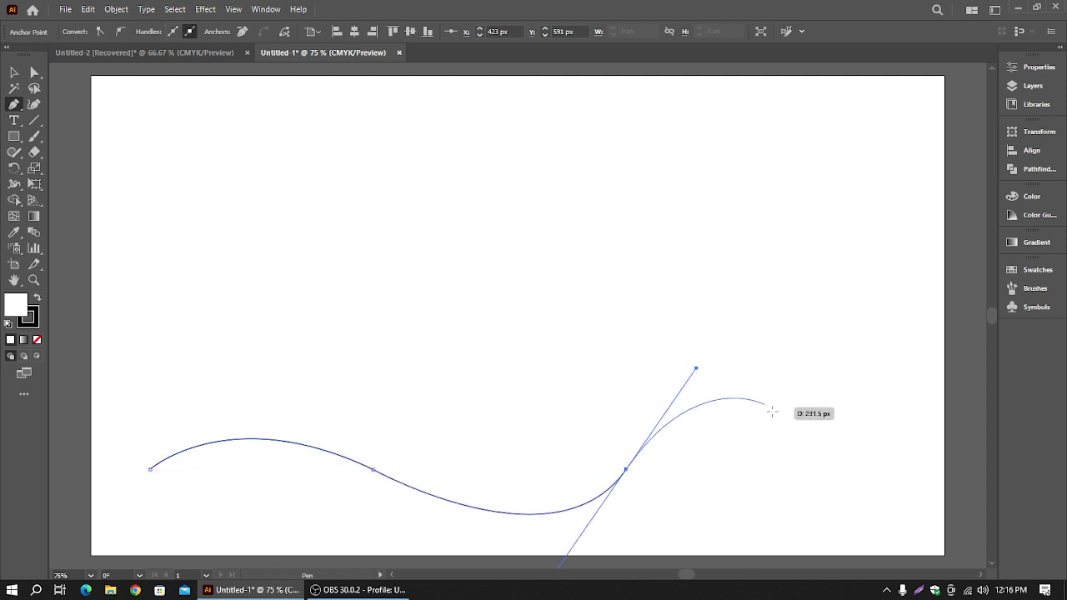
pyautogui.click(626, 470)
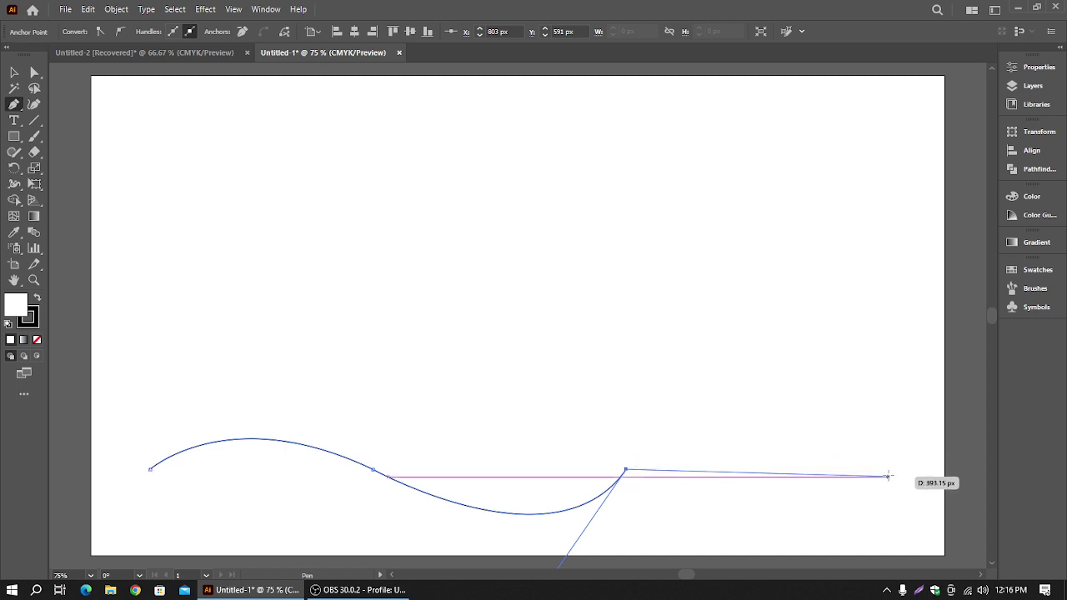
pyautogui.moveTo(889, 477); pyautogui.dragTo(908, 534)
pyautogui.click(14, 73)
pyautogui.click(388, 336)
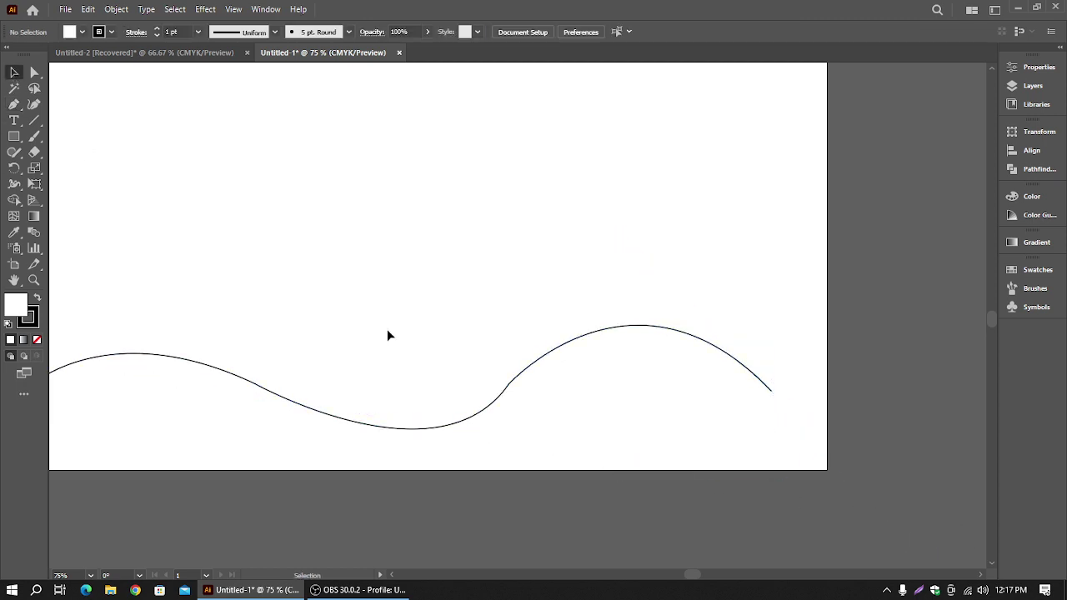
# - Smooth the sharp corner between the wave's trough and its last arch with the Smooth tool
pyautogui.click(510, 381)
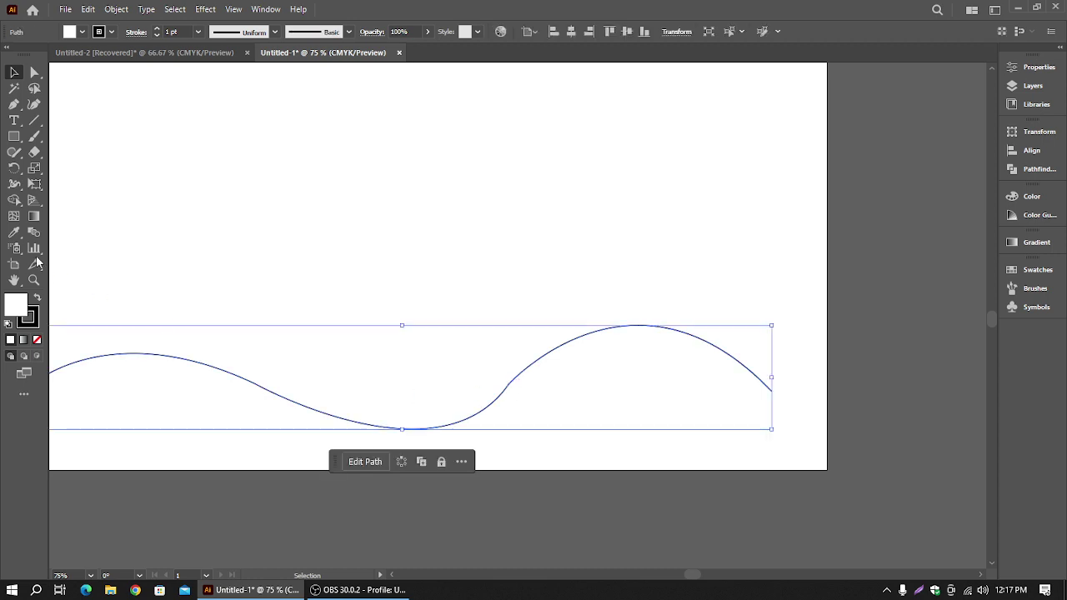
pyautogui.click(13, 154)
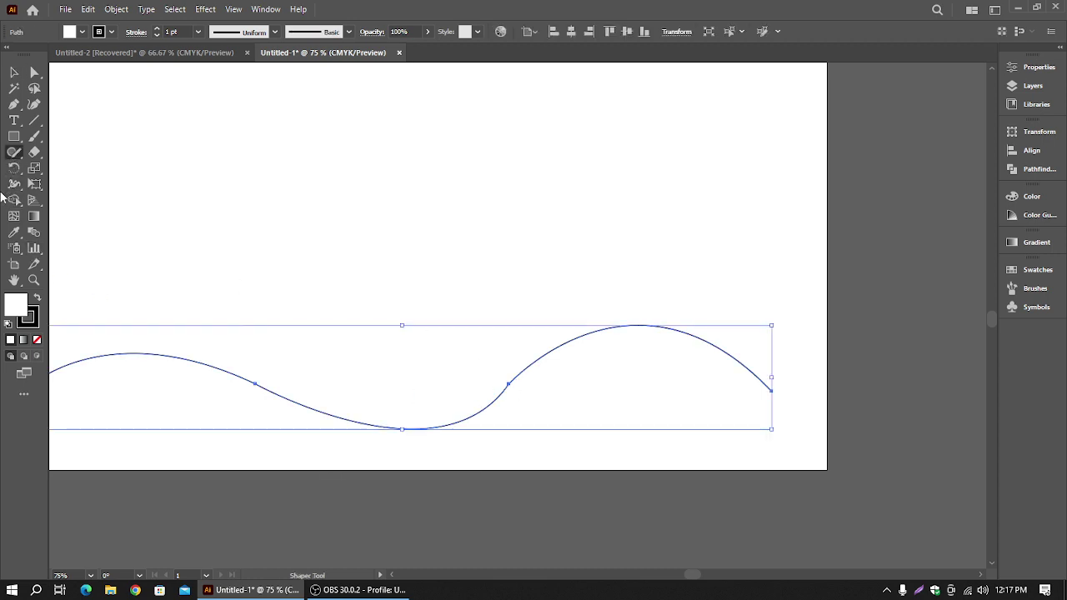
pyautogui.click(13, 157)
pyautogui.click(66, 185)
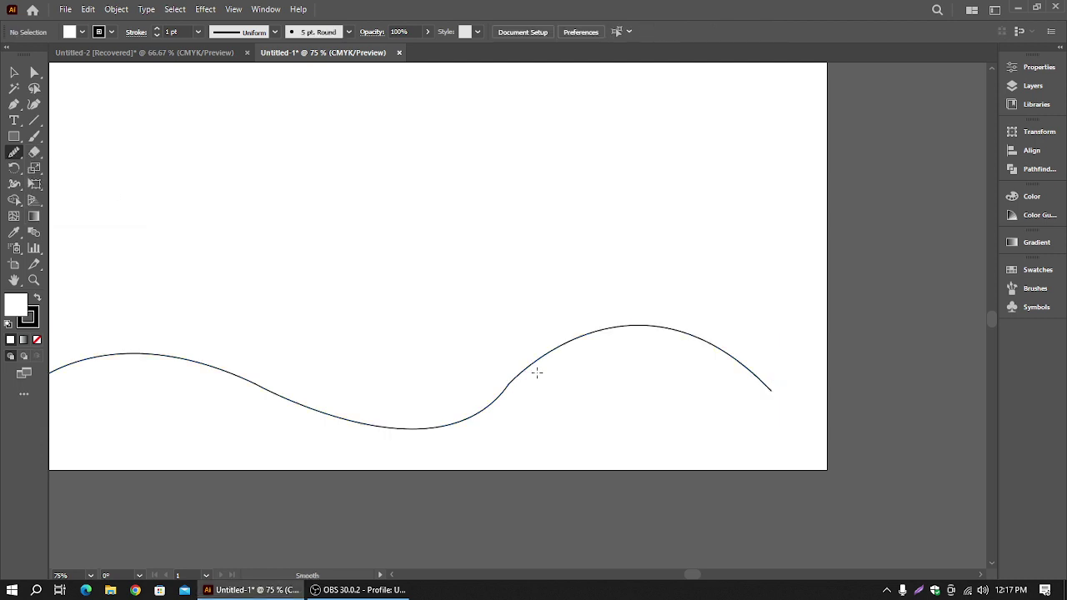
pyautogui.moveTo(510, 378); pyautogui.dragTo(492, 407)
pyautogui.scroll(4, 484, 415)
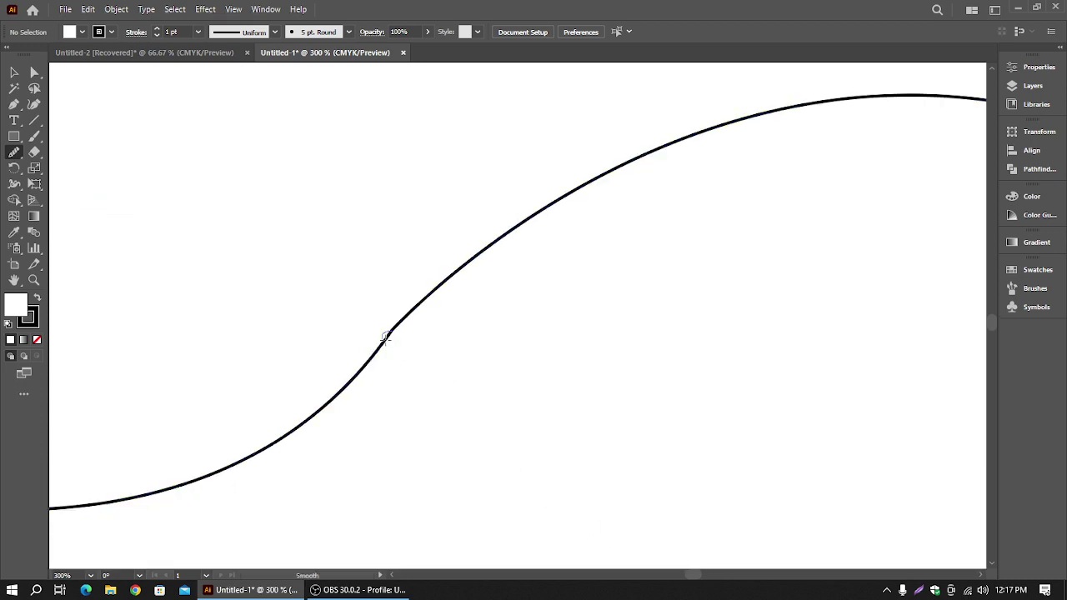
pyautogui.click(14, 73)
pyautogui.click(398, 322)
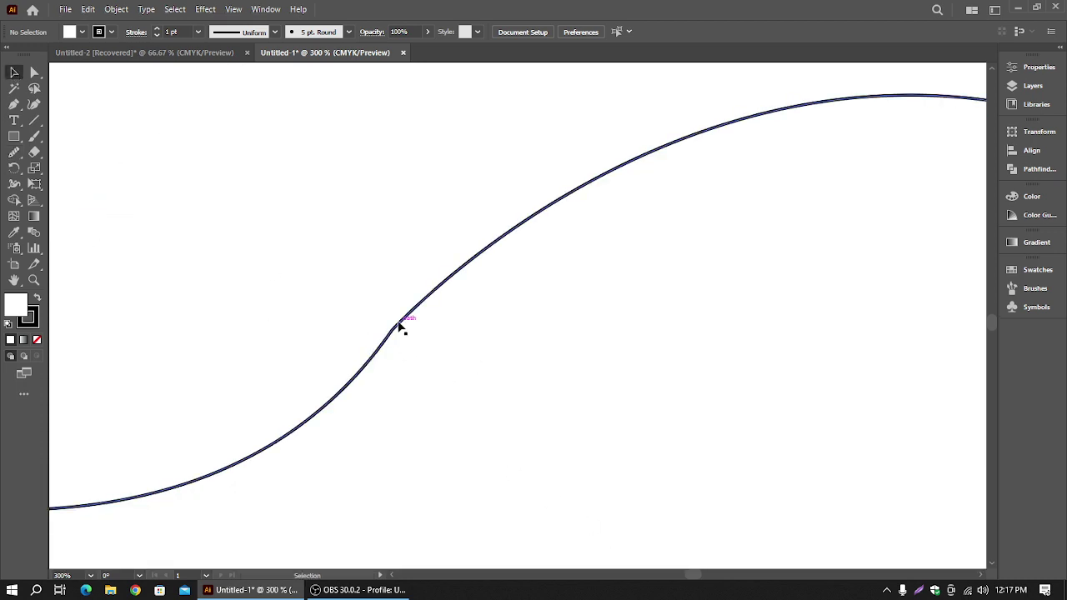
pyautogui.click(14, 152)
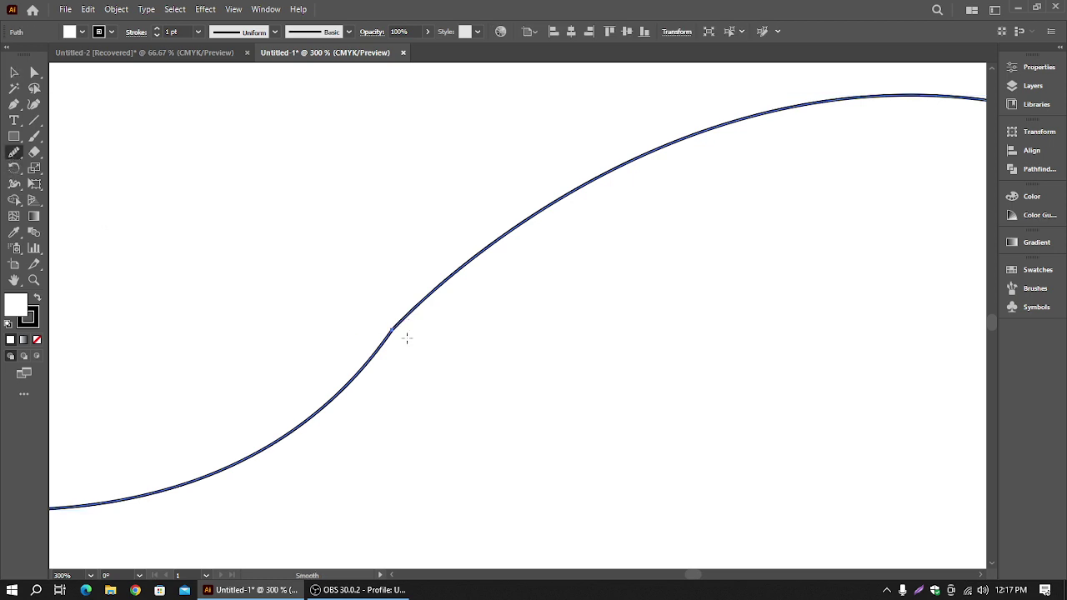
pyautogui.moveTo(393, 327); pyautogui.dragTo(385, 345)
pyautogui.scroll(-5, 409, 421)
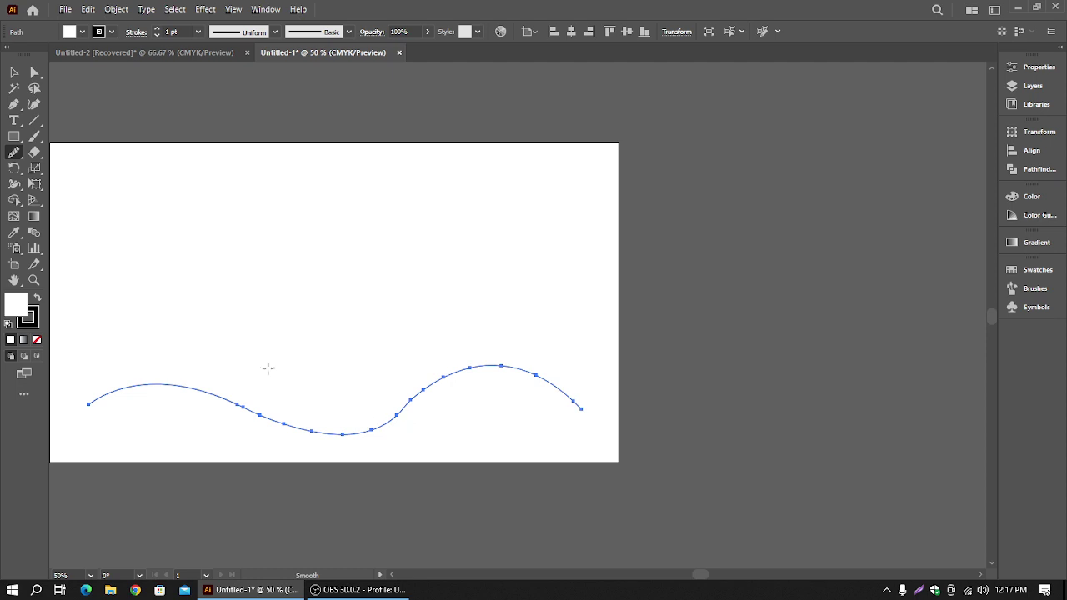
# - Give the wavy path a dark blue stroke and no fill
pyautogui.click(14, 72)
pyautogui.hotkey('ctrl', 'a')
pyautogui.moveTo(250, 222); pyautogui.dragTo(500, 242)
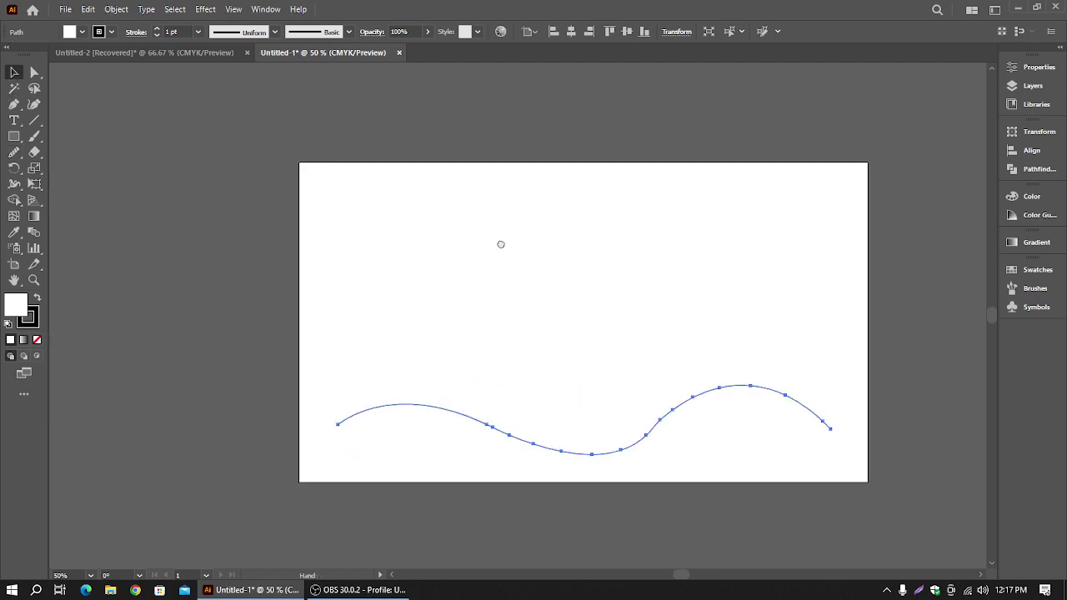
pyautogui.click(605, 445)
pyautogui.click(603, 451)
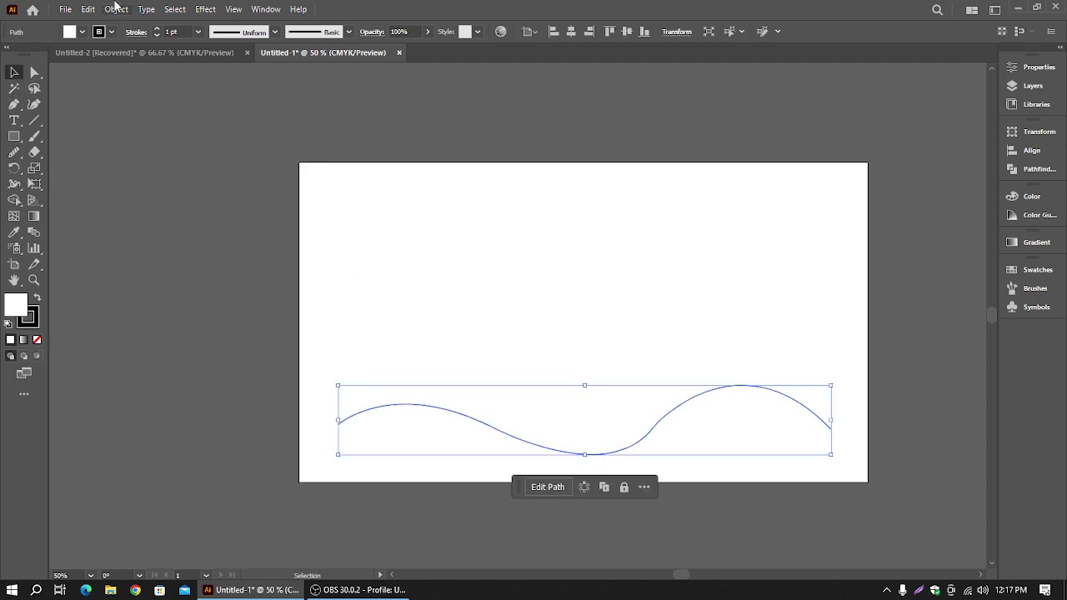
pyautogui.click(83, 33)
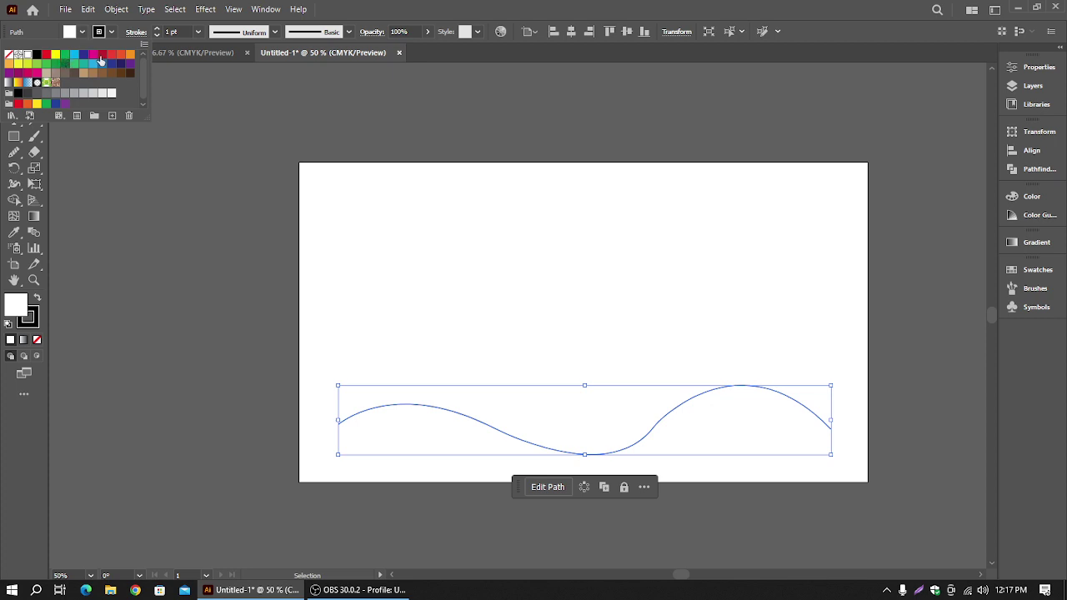
pyautogui.click(82, 55)
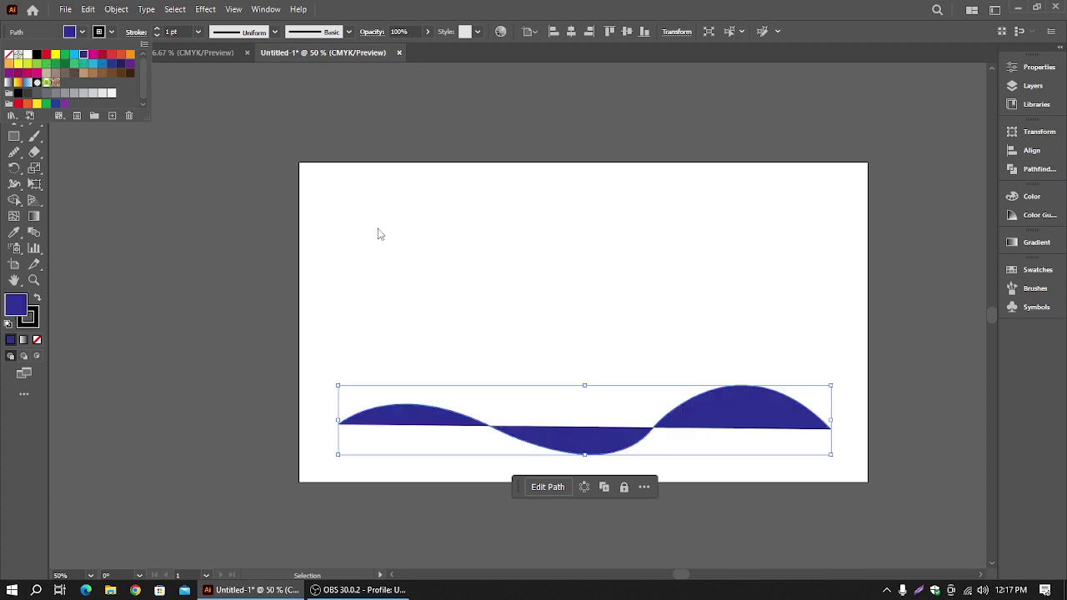
pyautogui.click(37, 296)
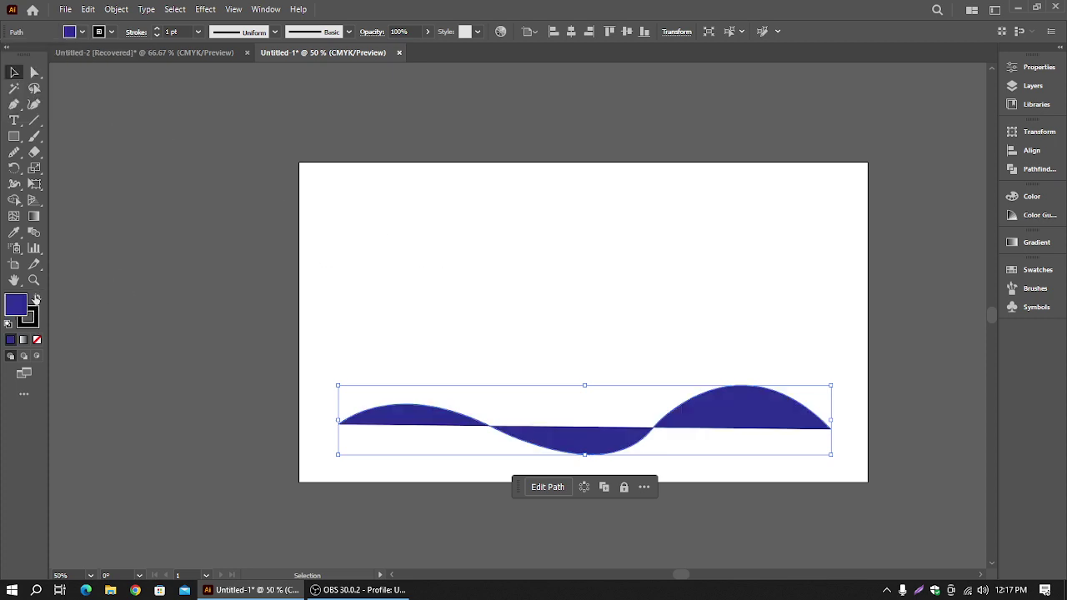
pyautogui.click(37, 297)
pyautogui.click(36, 339)
pyautogui.click(428, 283)
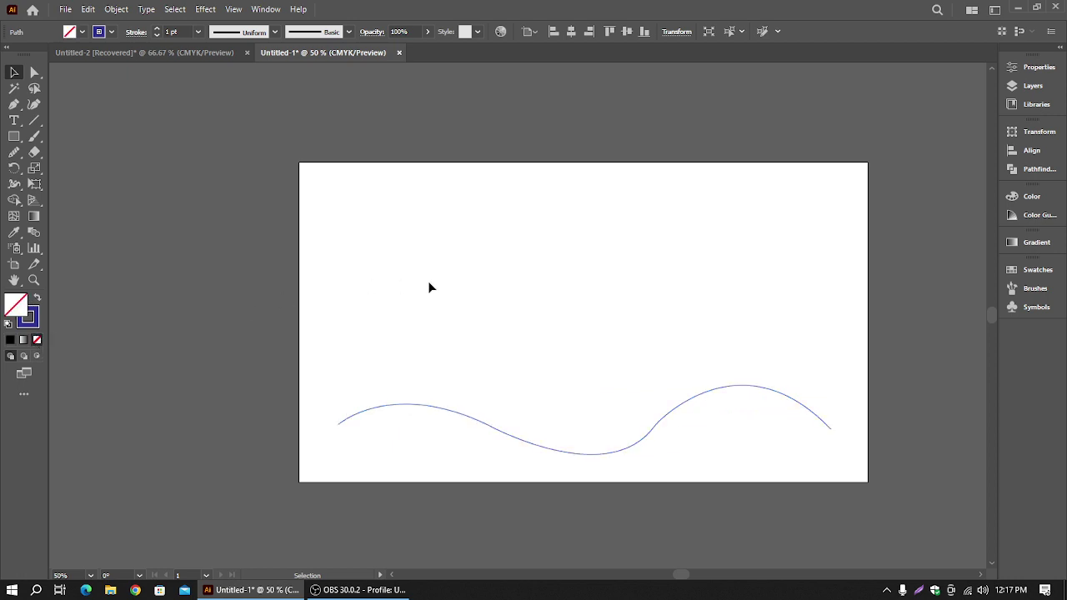
# - Copy the wave to the upper part of the artboard and shrink the copy proportionally around its centre to about 43%
pyautogui.click(611, 455)
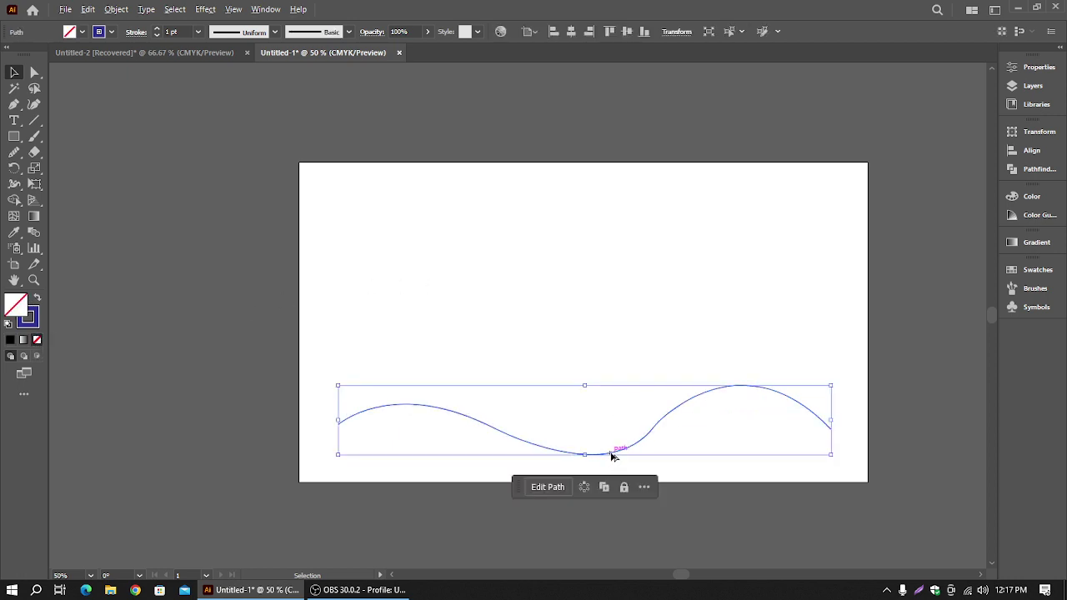
pyautogui.keyDown('alt'); pyautogui.moveTo(611, 455); pyautogui.dragTo(604, 273); pyautogui.keyUp('alt')
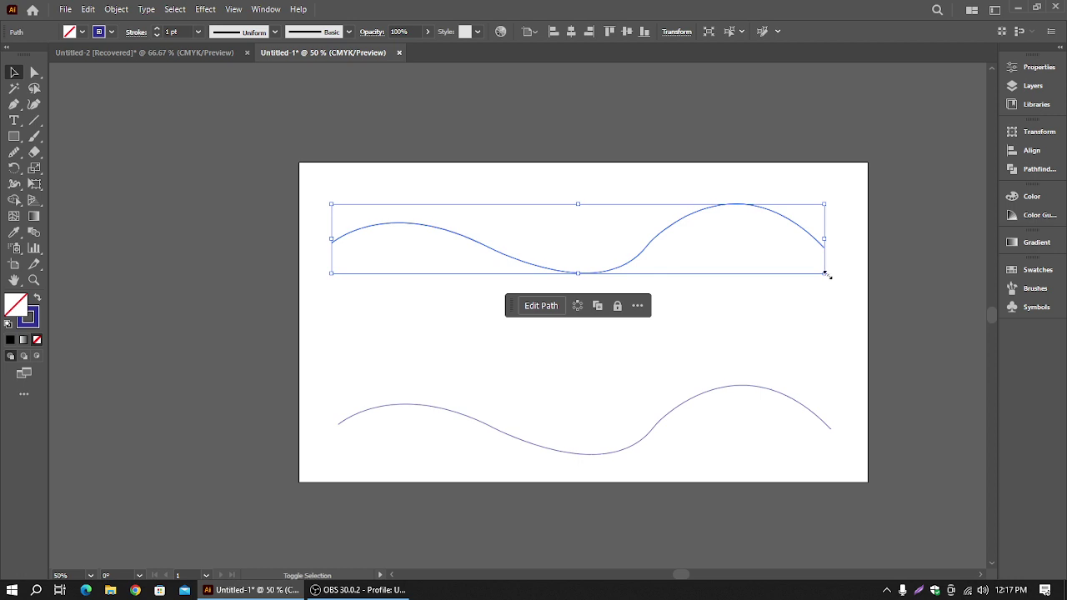
pyautogui.keyDown('alt'); pyautogui.keyDown('shift'); pyautogui.moveTo(826, 276); pyautogui.dragTo(777, 259); pyautogui.keyUp('shift'); pyautogui.keyUp('alt')
pyautogui.click(776, 259)
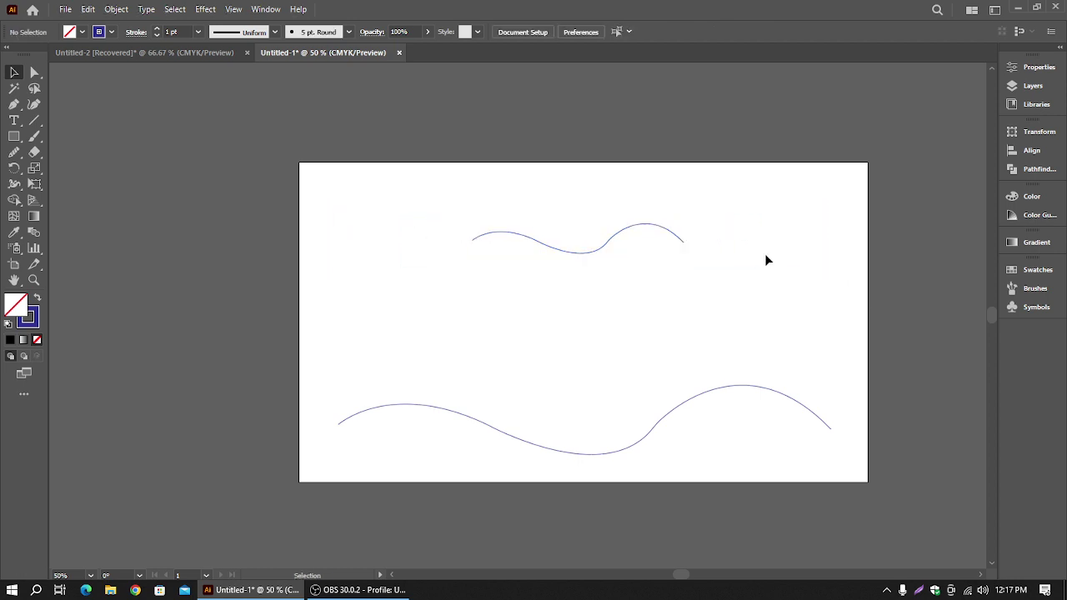
# - Change the small upper wave's stroke colour to magenta
pyautogui.click(595, 251)
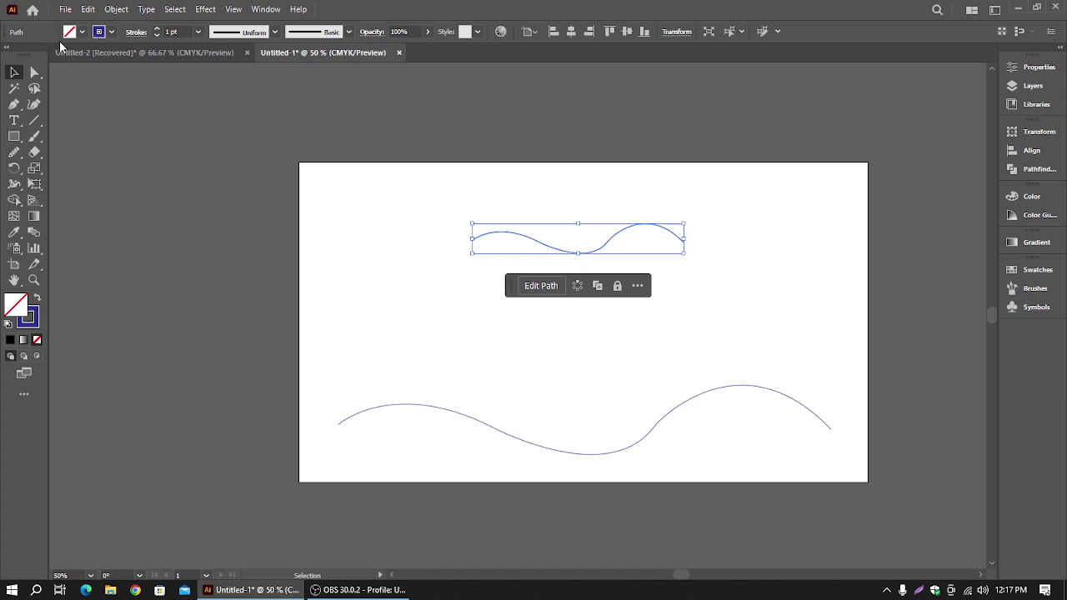
pyautogui.click(112, 32)
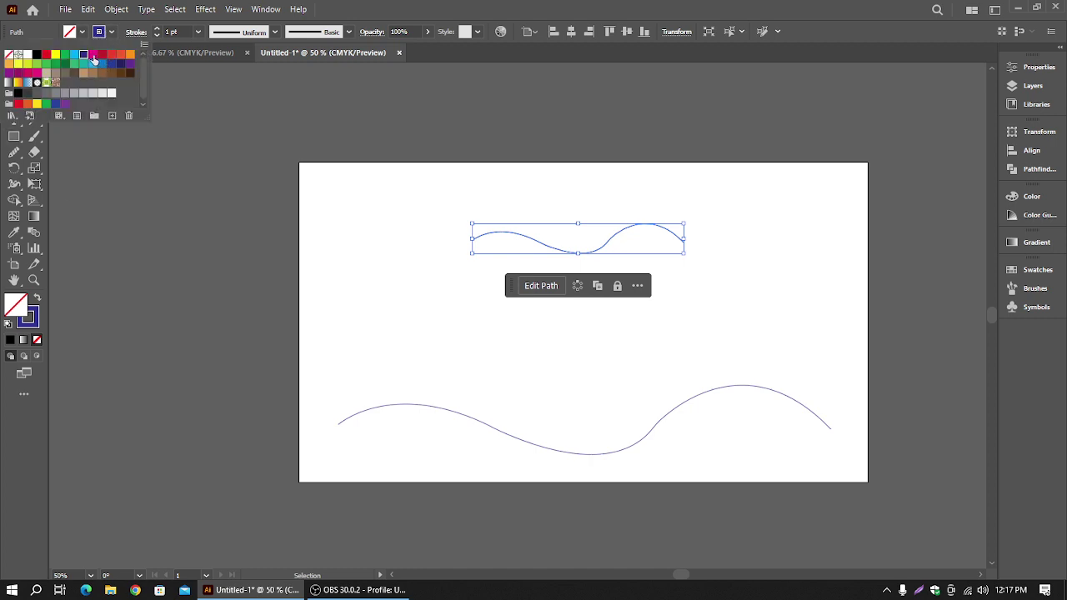
pyautogui.click(94, 59)
pyautogui.click(370, 162)
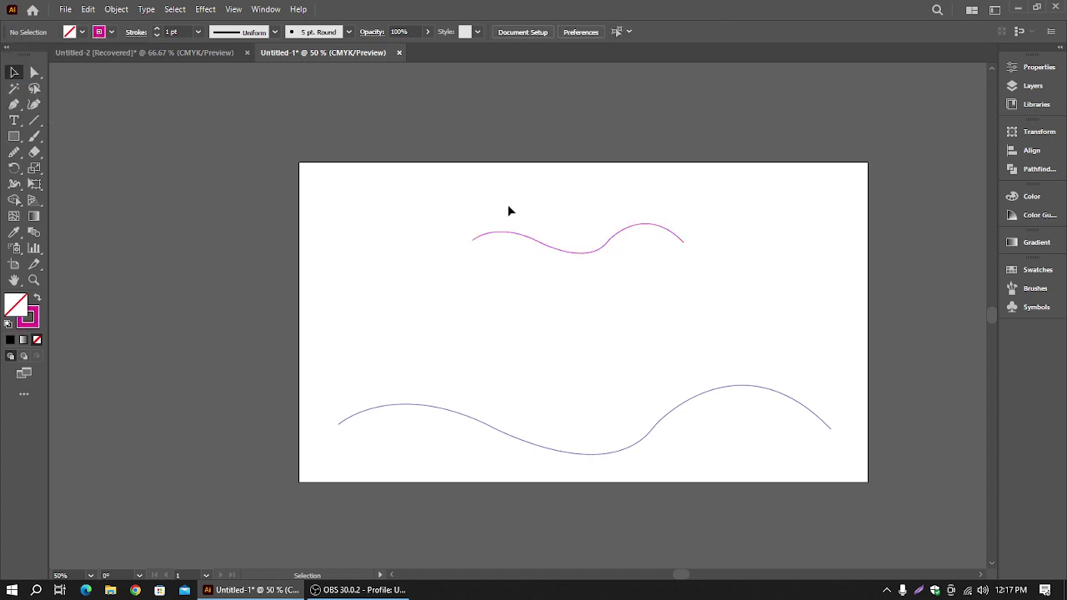
# - Blend the small magenta wave with the large blue wave
pyautogui.moveTo(512, 211); pyautogui.dragTo(697, 502)
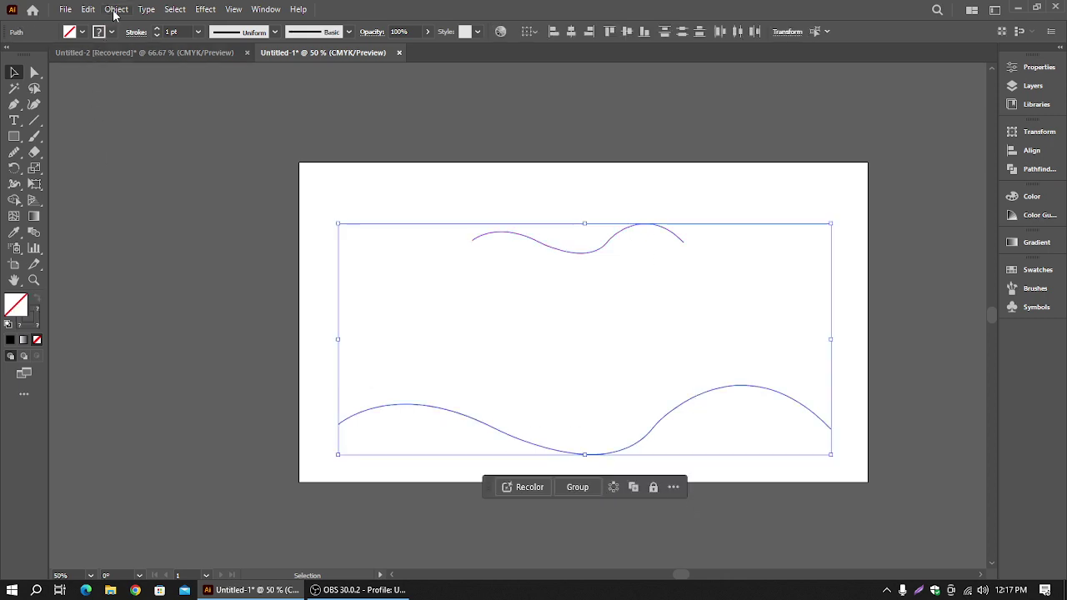
pyautogui.doubleClick(34, 231)
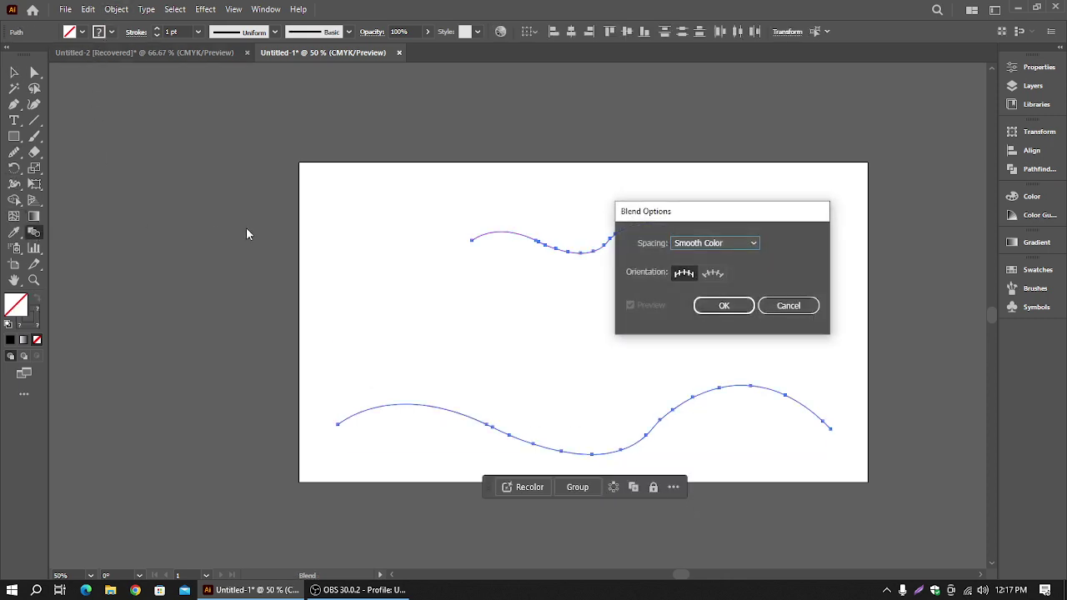
pyautogui.click(794, 306)
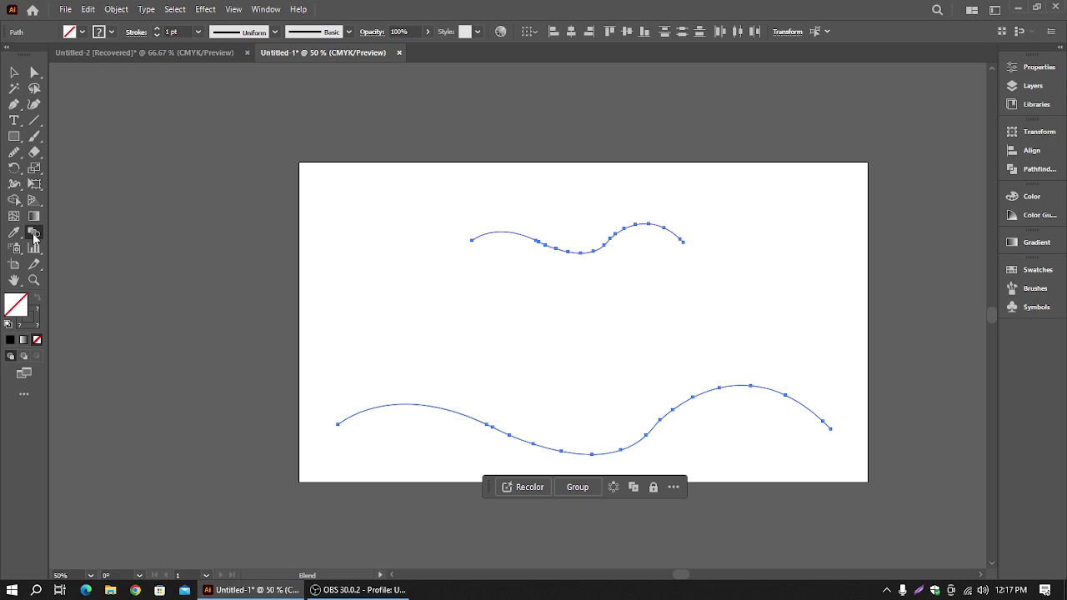
pyautogui.click(129, 8)
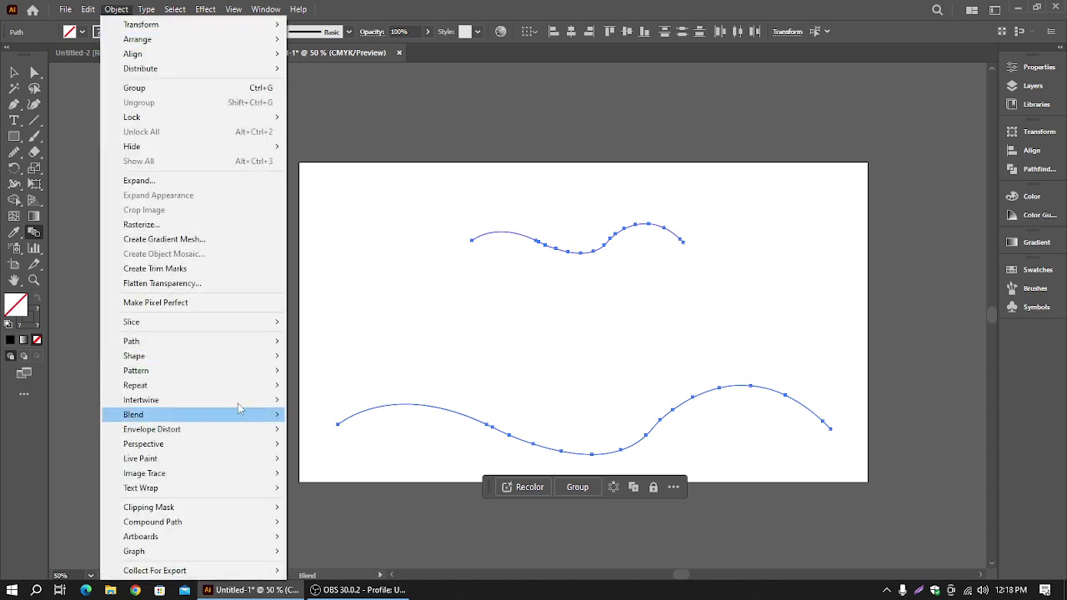
pyautogui.moveTo(250, 415)
pyautogui.click(350, 414)
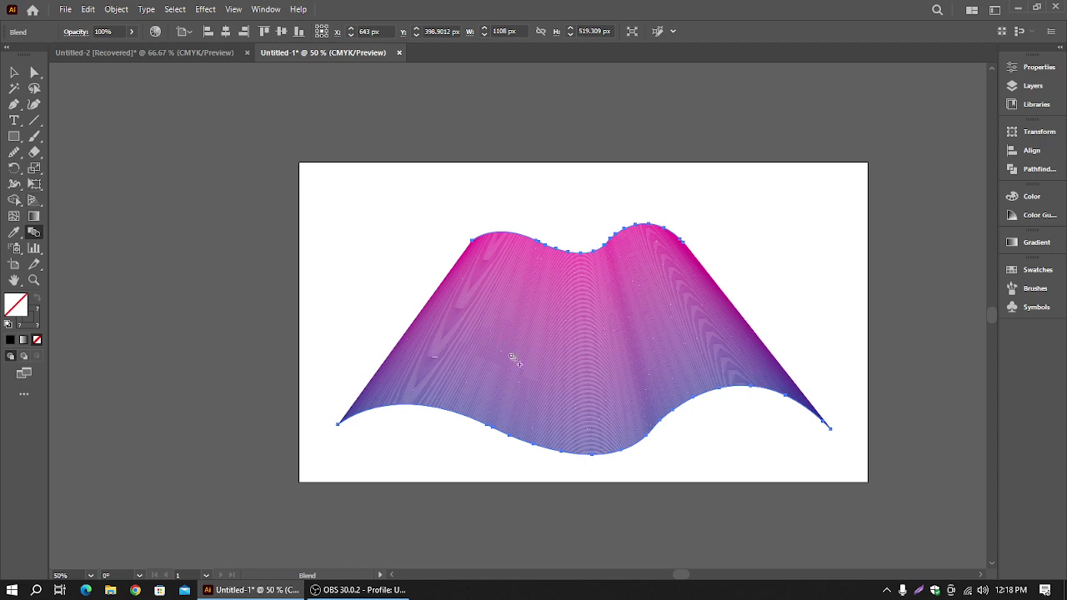
# - Open the wave blend's options and set its spacing to Specified Steps
pyautogui.click(117, 10)
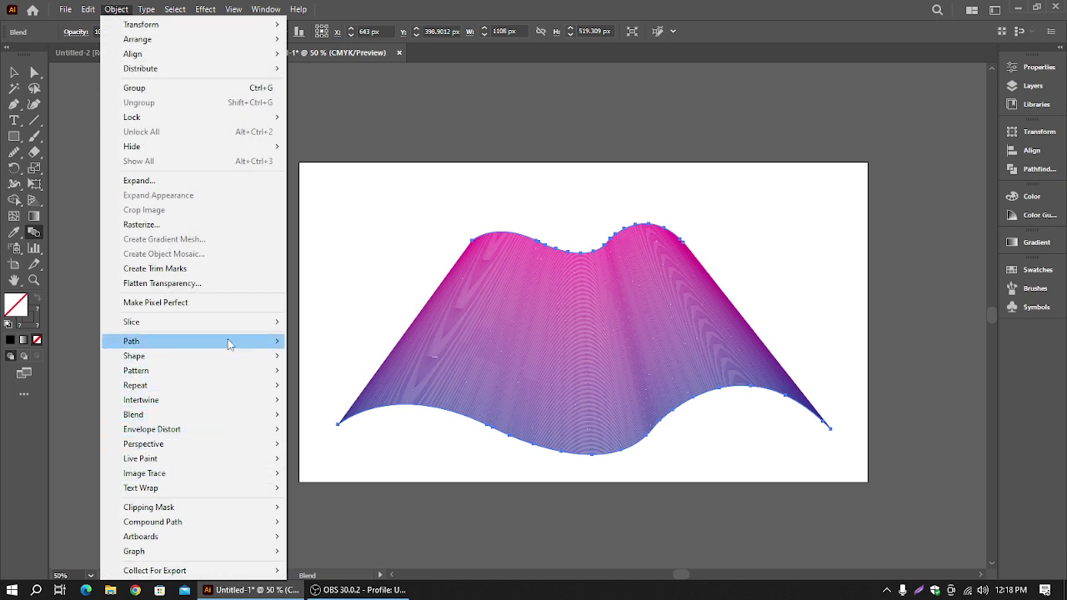
pyautogui.moveTo(255, 417)
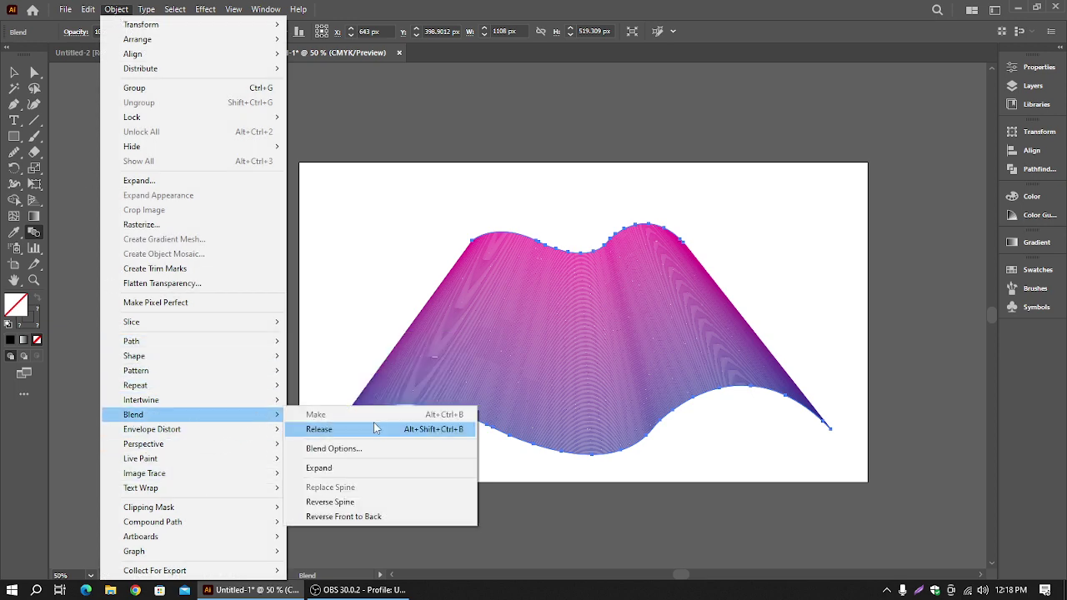
pyautogui.click(367, 450)
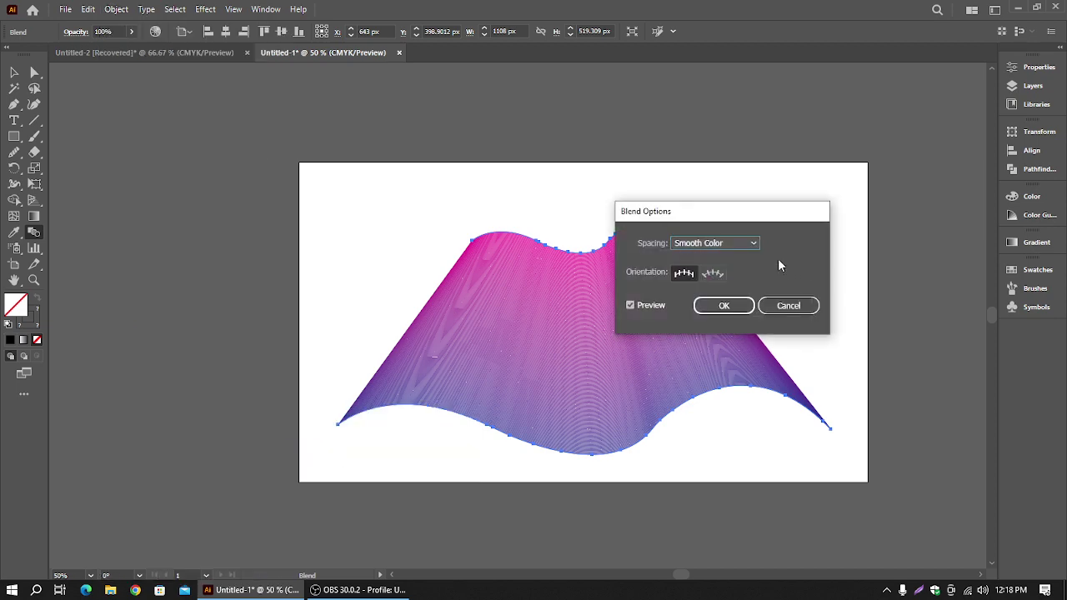
pyautogui.moveTo(761, 222); pyautogui.dragTo(285, 222)
pyautogui.click(256, 246)
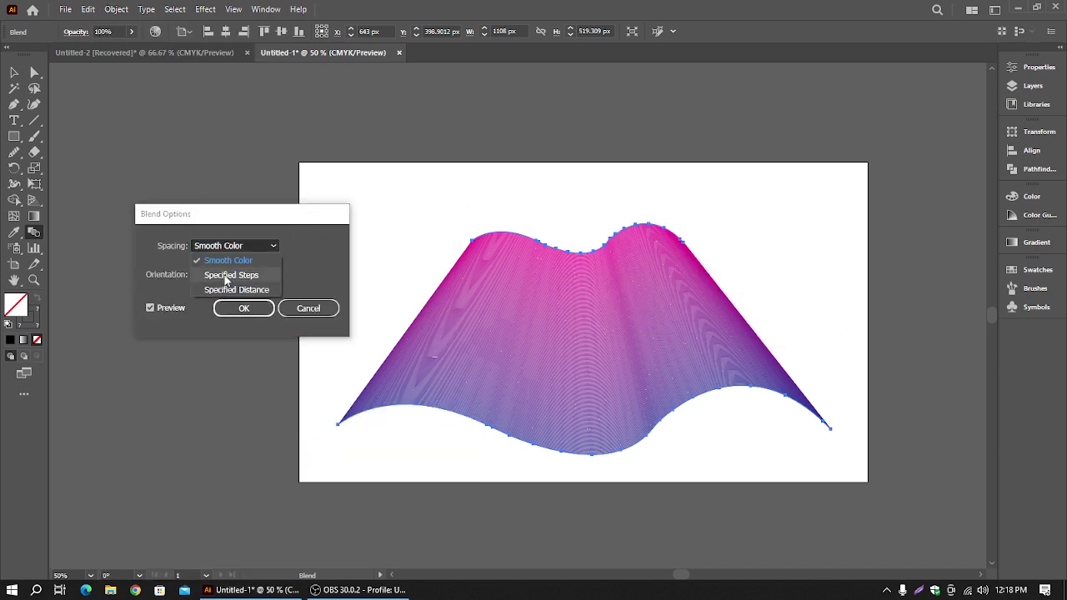
pyautogui.click(226, 280)
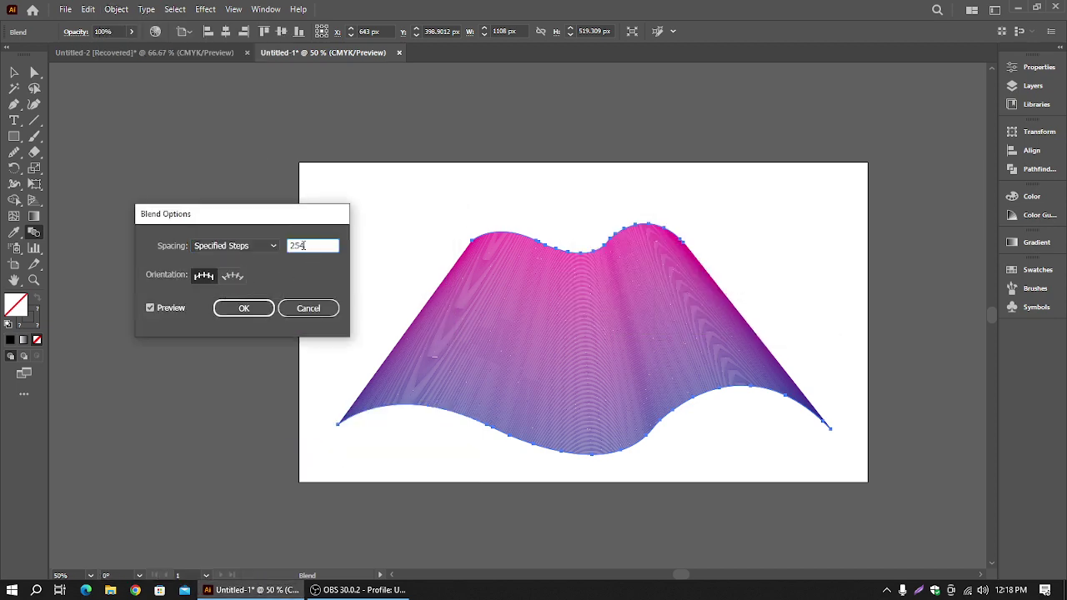
# - Preview the wave blend with 20 specified steps
pyautogui.press('Down')
pyautogui.press('Down')
pyautogui.press('Down')
pyautogui.press('Down')
pyautogui.press('Down')
pyautogui.press('Down')
pyautogui.press('Down')
pyautogui.press('Down')
pyautogui.press('Down')
pyautogui.press('Down')
pyautogui.press('Down')
pyautogui.press('Down')
pyautogui.press('Down')
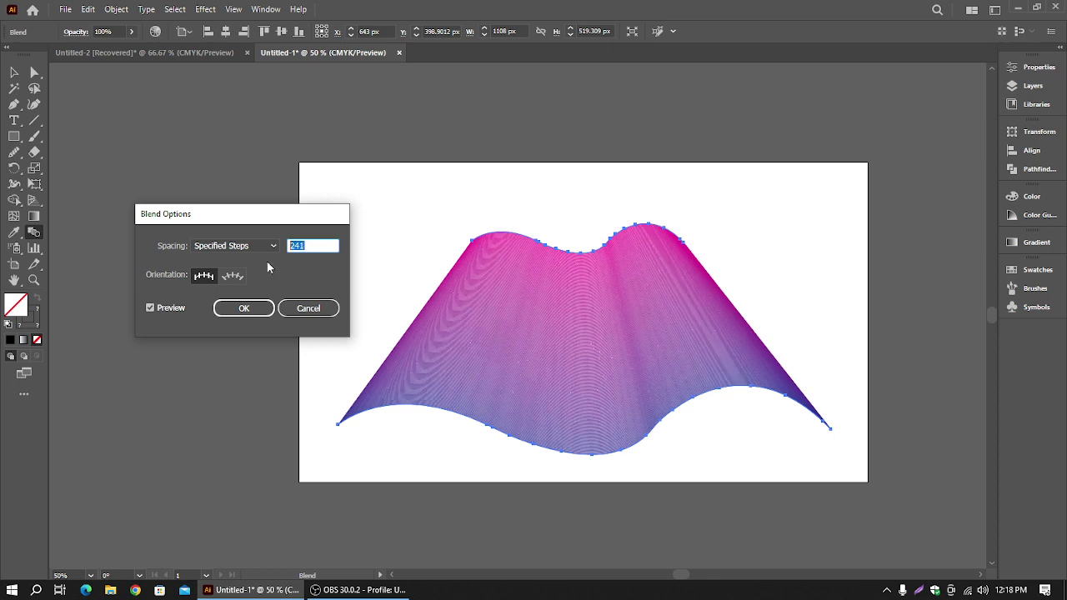
pyautogui.write('20')
pyautogui.click(151, 308)
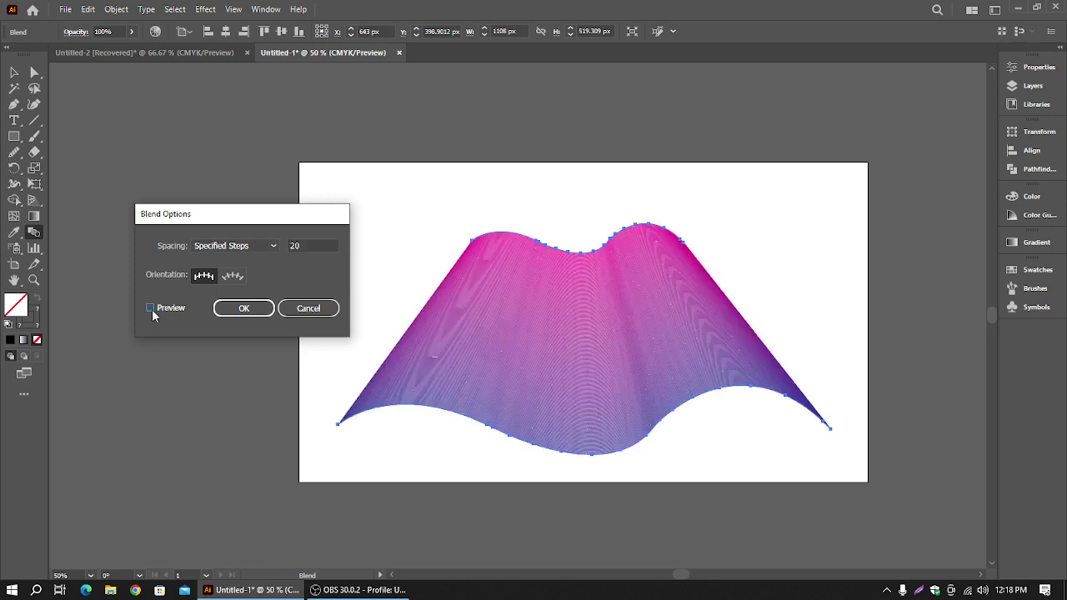
pyautogui.click(151, 308)
pyautogui.click(307, 247)
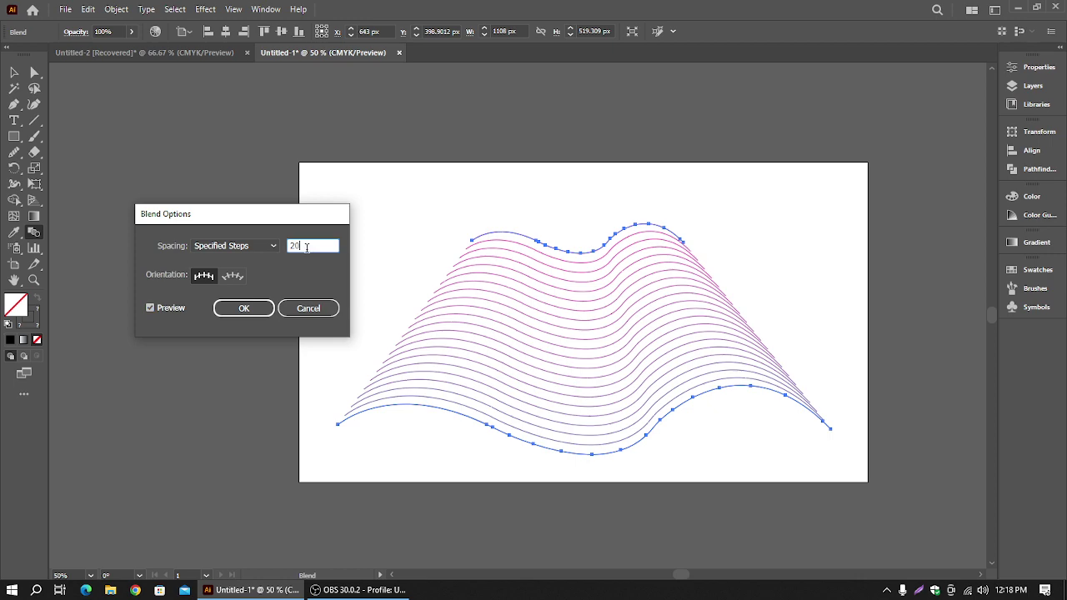
# - Set the wave blend to 100 specified steps and apply the blend options
pyautogui.doubleClick(298, 247)
pyautogui.write('100')
pyautogui.click(151, 308)
pyautogui.click(175, 309)
pyautogui.click(175, 311)
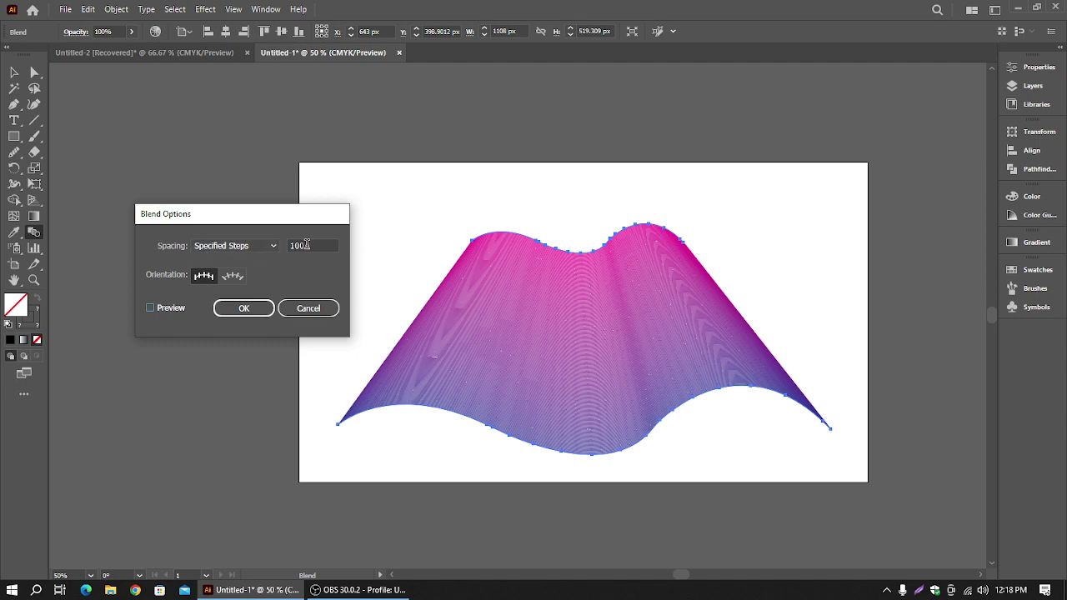
pyautogui.click(259, 310)
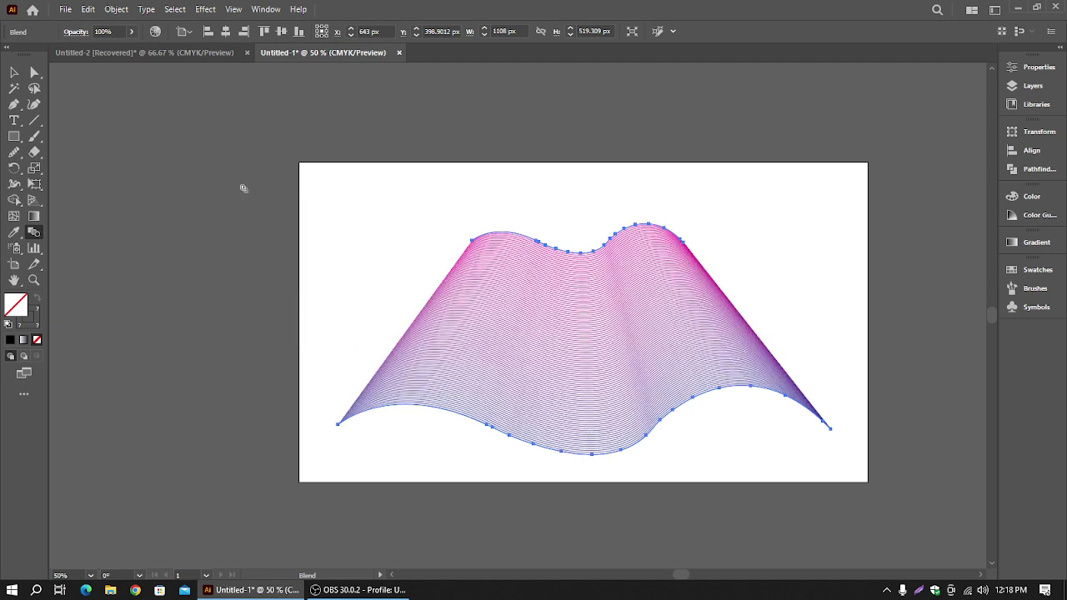
# - Move the whole wave blend up and to the right, to X 706 px and Y 360 px
pyautogui.press('v')
pyautogui.click(229, 122)
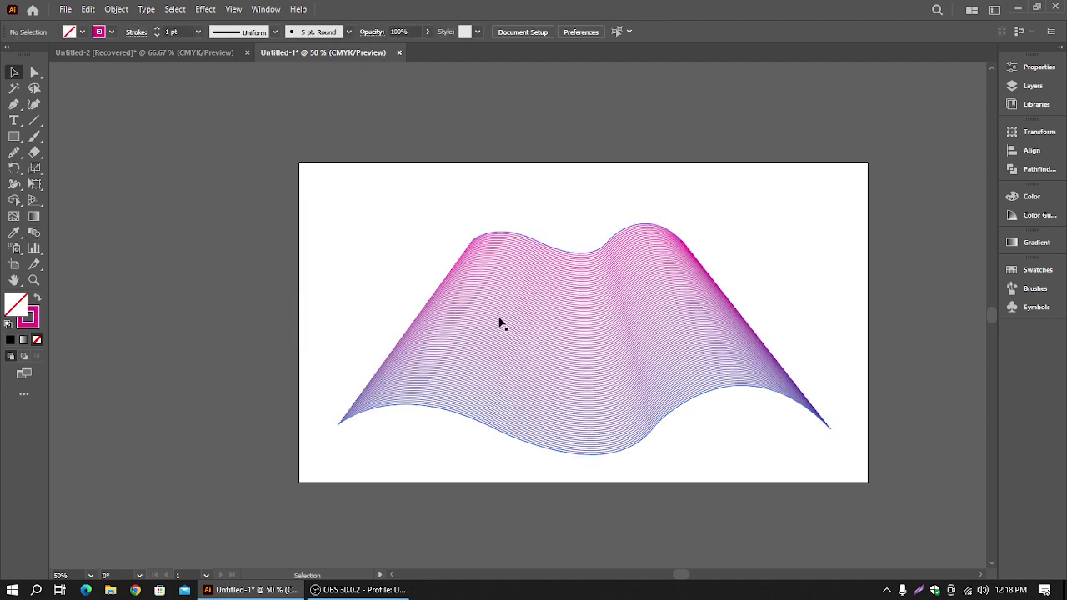
pyautogui.click(561, 330)
pyautogui.moveTo(570, 347); pyautogui.dragTo(597, 331)
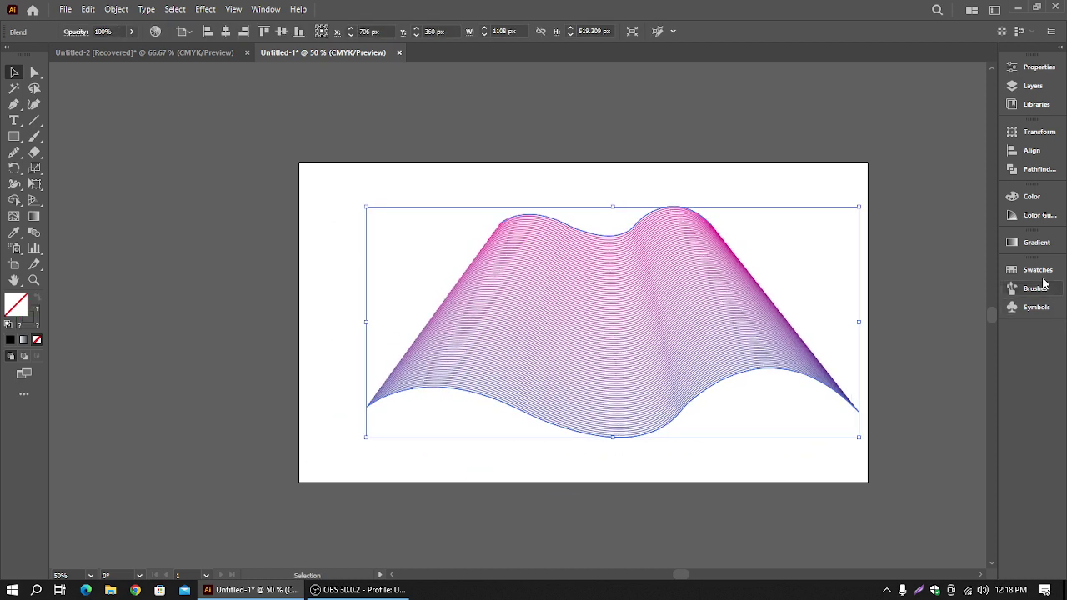
# - Try a white-to-black linear gradient fill on the wave blend, and undo it
pyautogui.click(1048, 242)
pyautogui.click(915, 342)
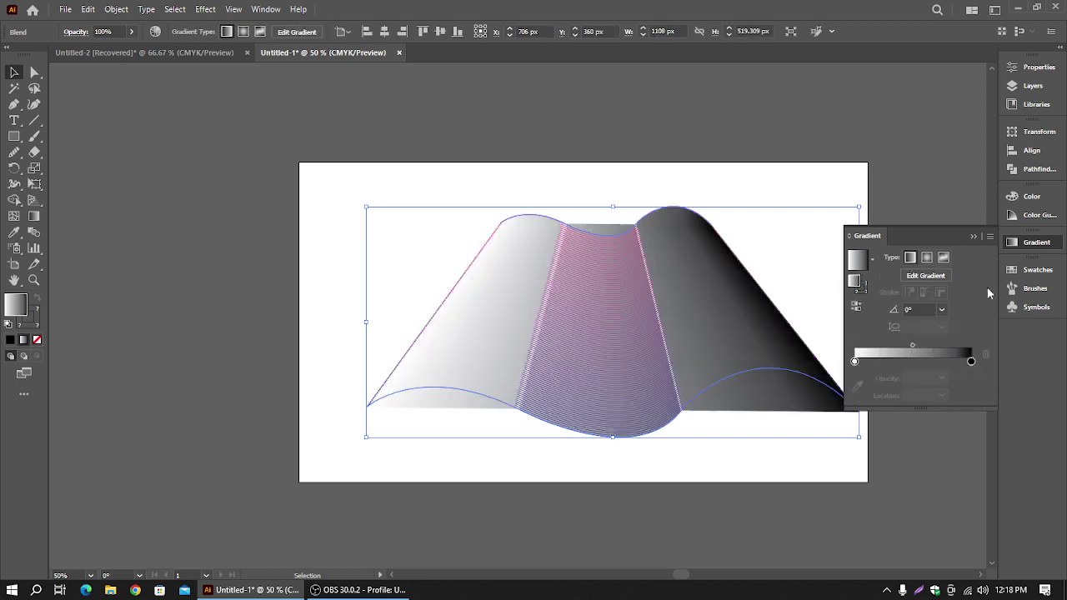
pyautogui.click(973, 238)
pyautogui.hotkey('ctrl', 'z')
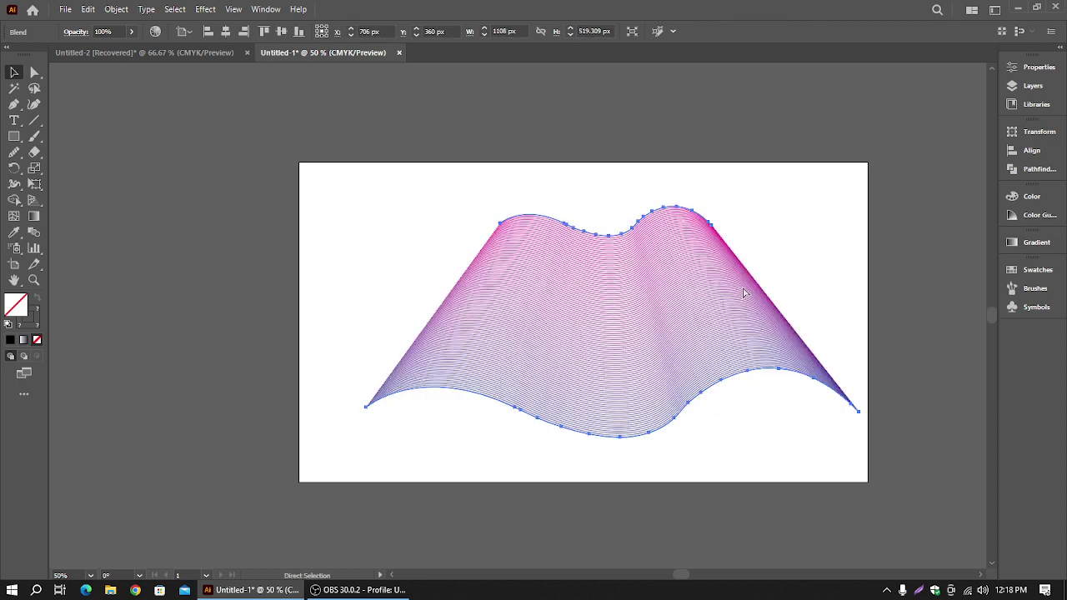
# - Expand the wave blend with the Object, Fill and Stroke options included
pyautogui.click(116, 10)
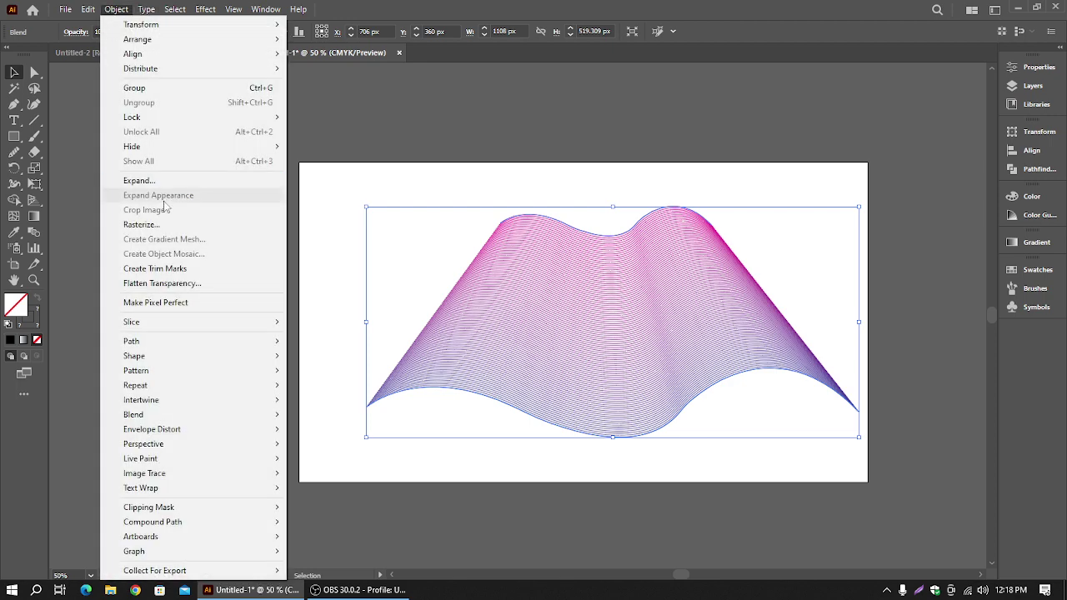
pyautogui.click(166, 180)
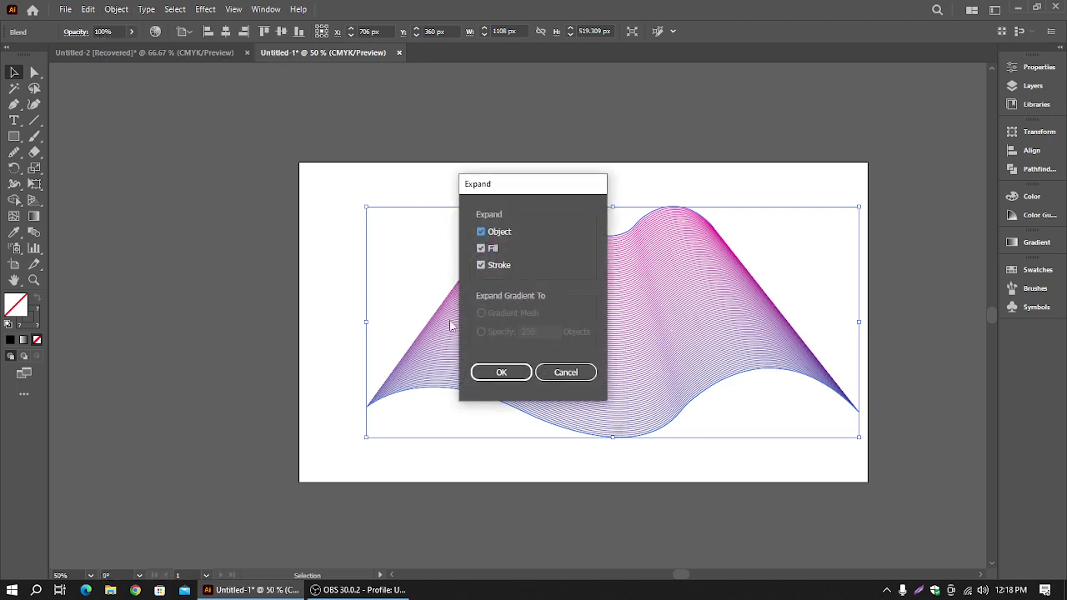
pyautogui.click(505, 377)
pyautogui.click(350, 297)
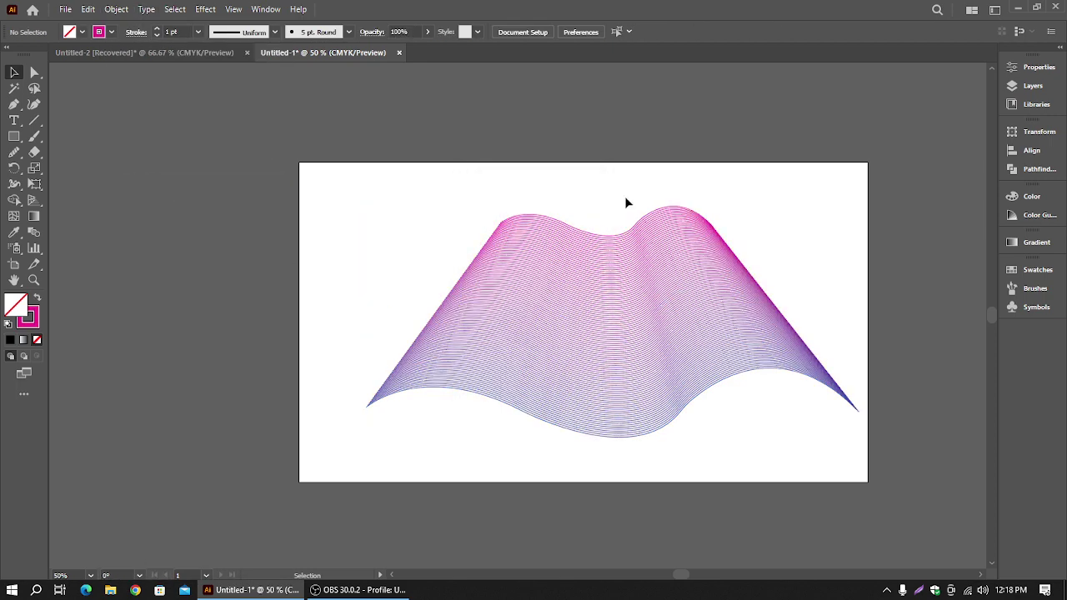
# - Apply a white-to-black linear gradient fill at 0° to the expanded wave group
pyautogui.click(643, 358)
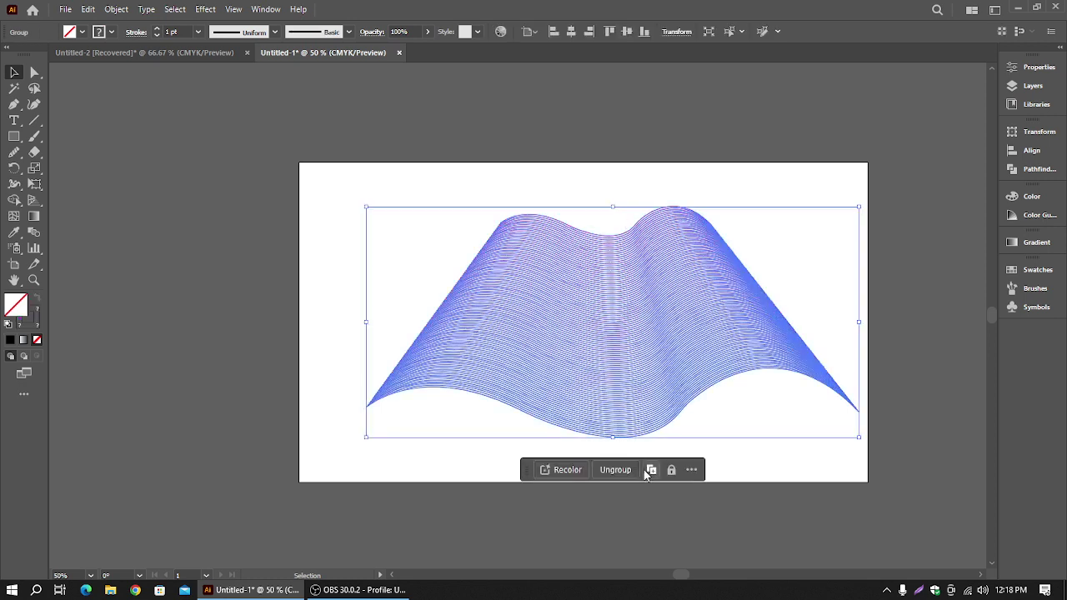
pyautogui.click(1037, 243)
pyautogui.click(912, 335)
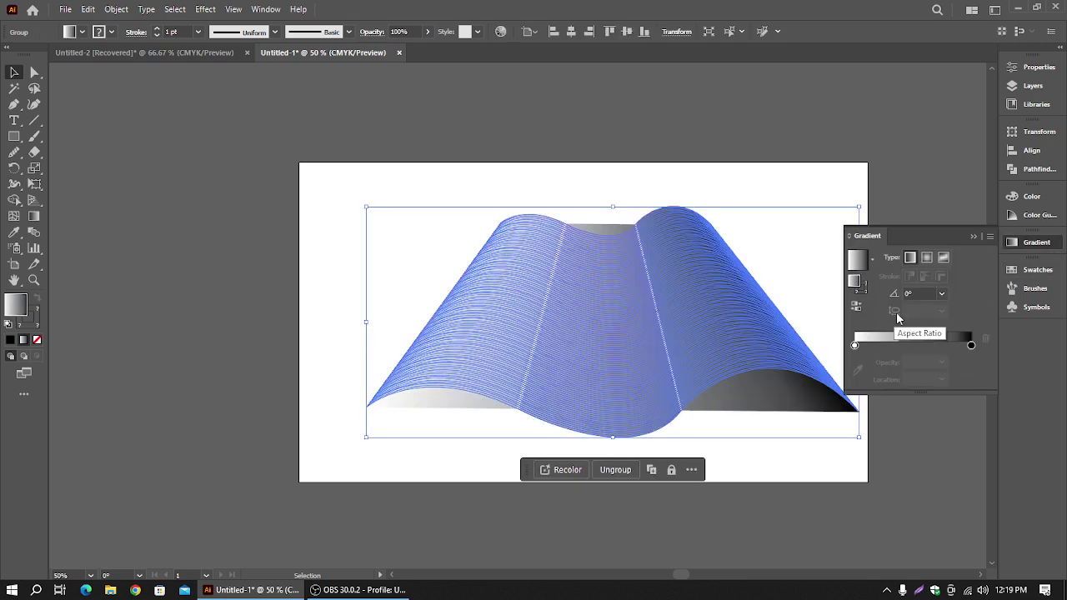
pyautogui.click(972, 240)
pyautogui.click(269, 298)
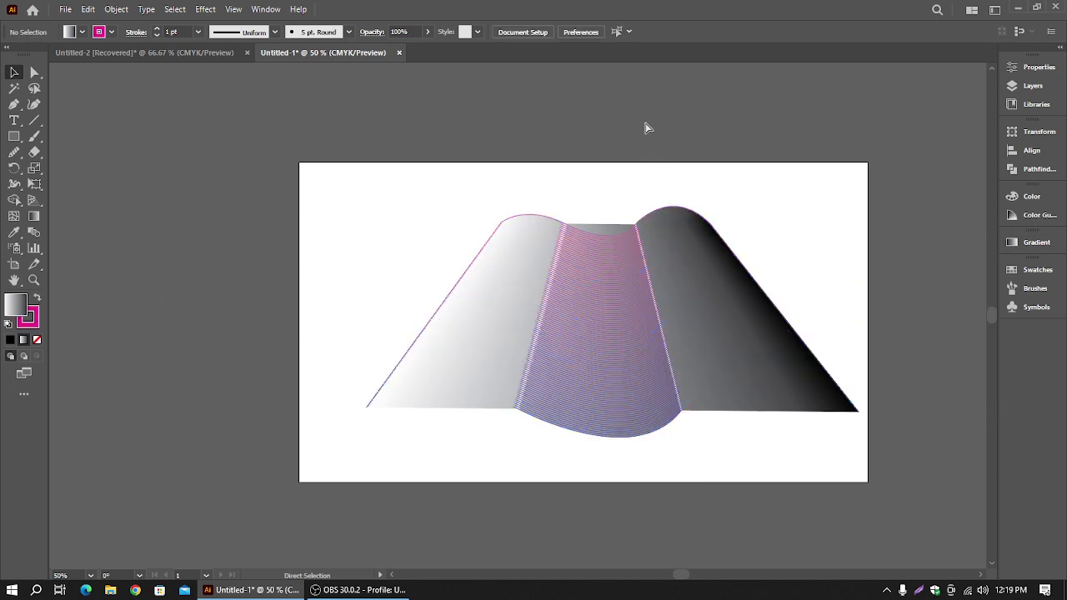
# - Remove the gradient fill from the expanded wave group
pyautogui.hotkey('ctrl', 'a')
pyautogui.press('/')
pyautogui.click(810, 188)
# - Fill the expanded wave group with a muted magenta tint from the Color Guide
pyautogui.click(677, 336)
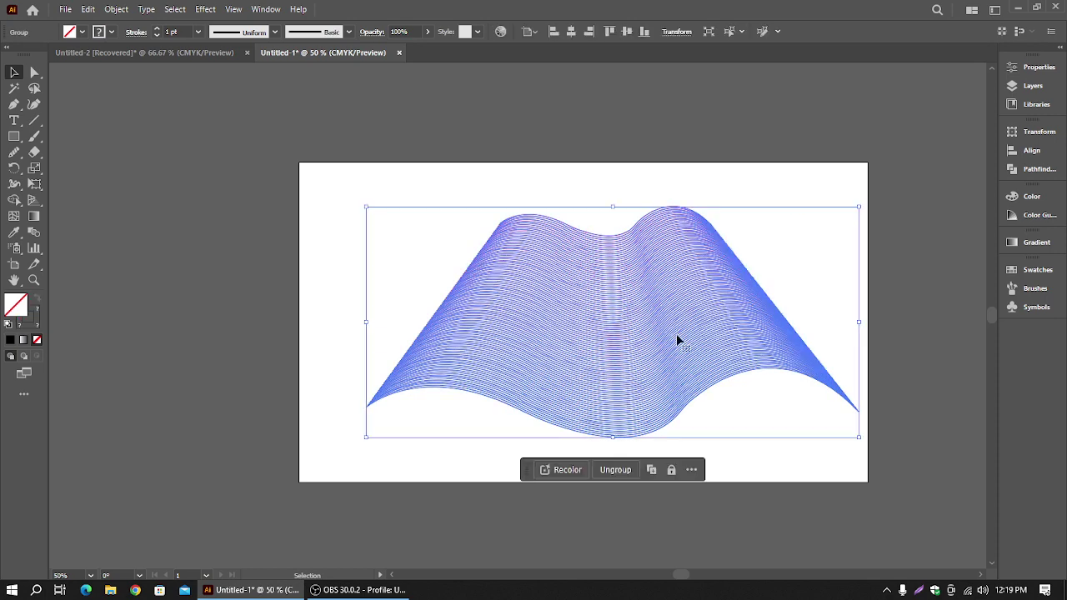
pyautogui.click(1041, 215)
pyautogui.click(932, 265)
pyautogui.click(930, 254)
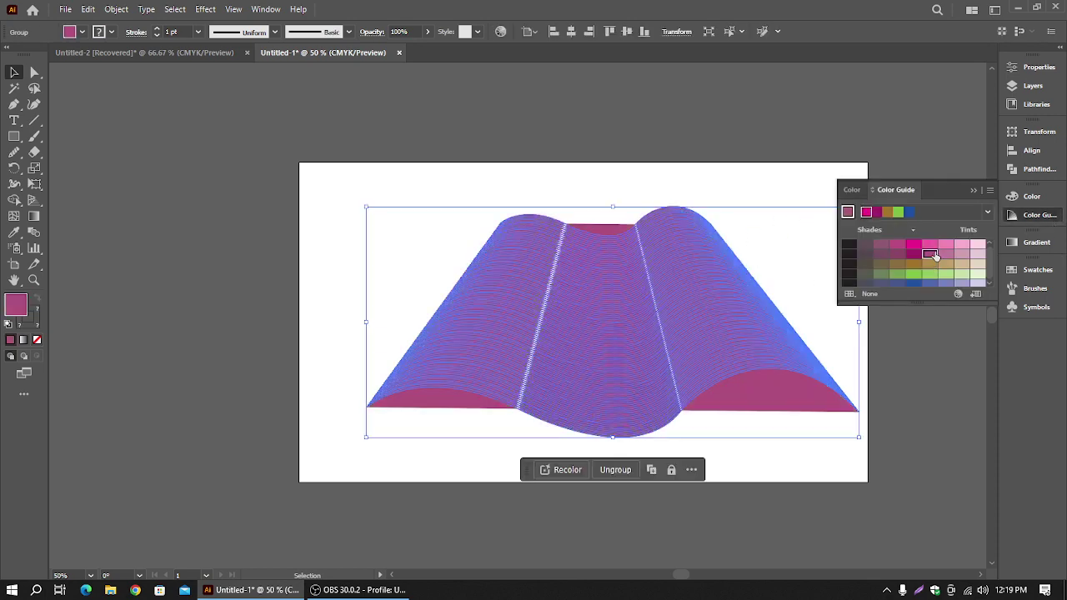
pyautogui.click(291, 243)
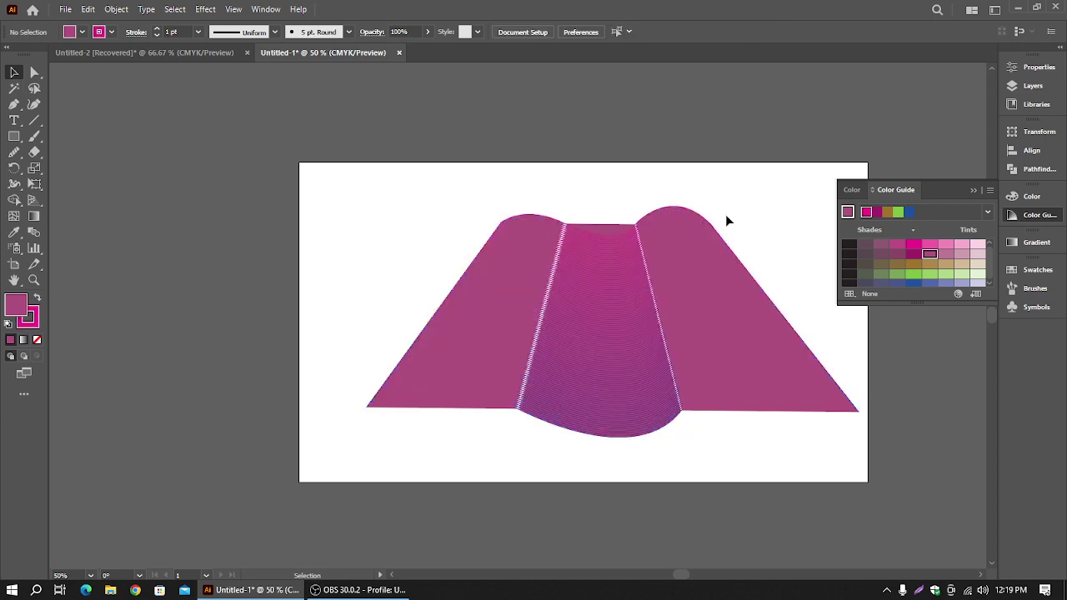
# - Undo the colour fills and the expansion of the wave blend
pyautogui.hotkey('ctrl', 'z')
pyautogui.hotkey('ctrl', 'z')
pyautogui.hotkey('ctrl', 'z')
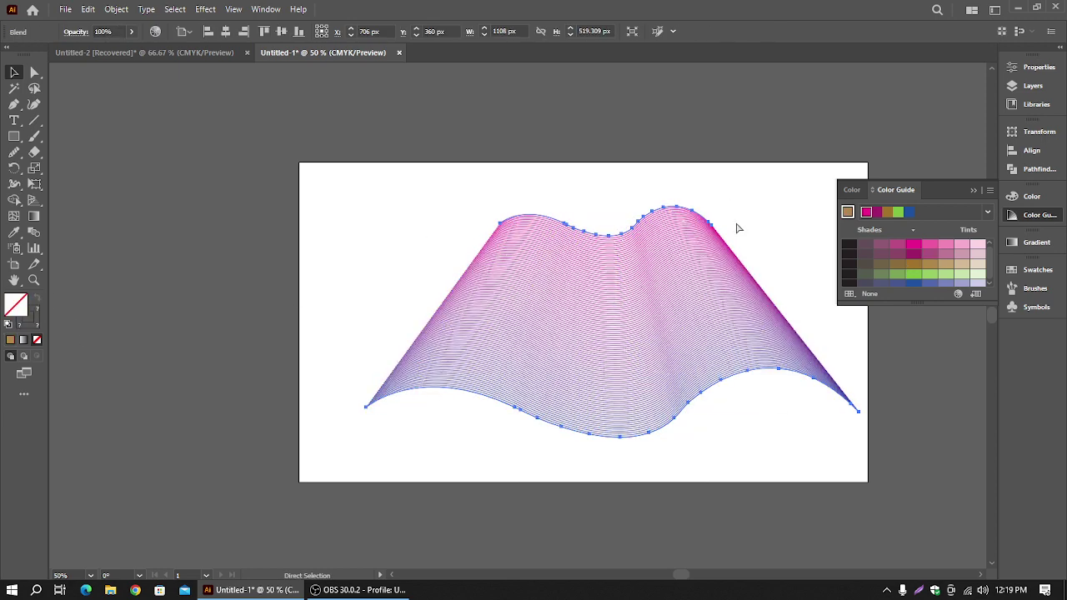
# - Try filling the wave blend with a light pink tint from the Color Guide
pyautogui.click(539, 183)
pyautogui.click(604, 281)
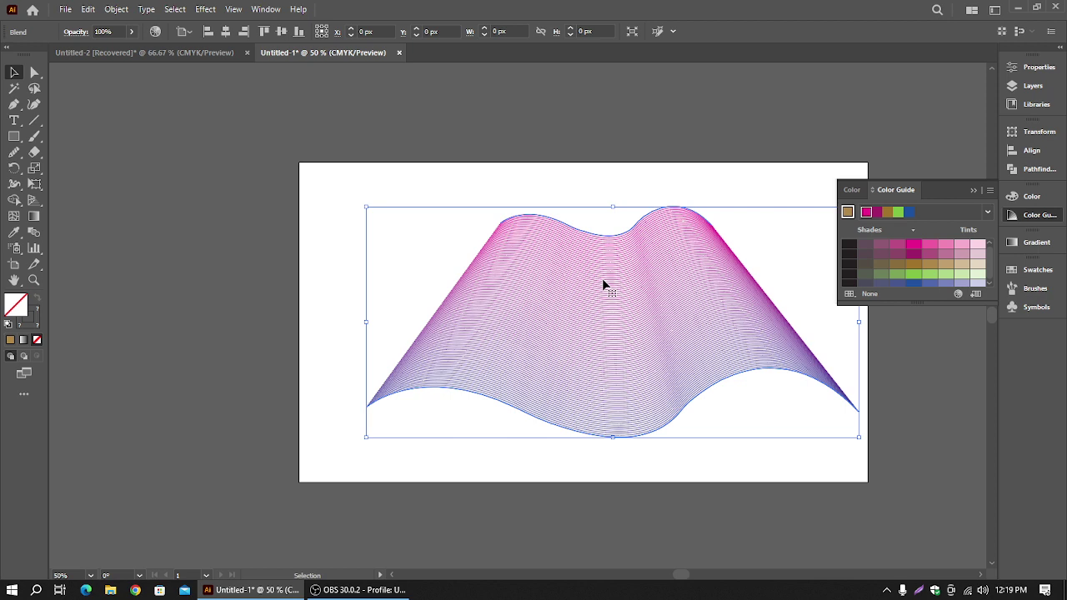
pyautogui.click(945, 250)
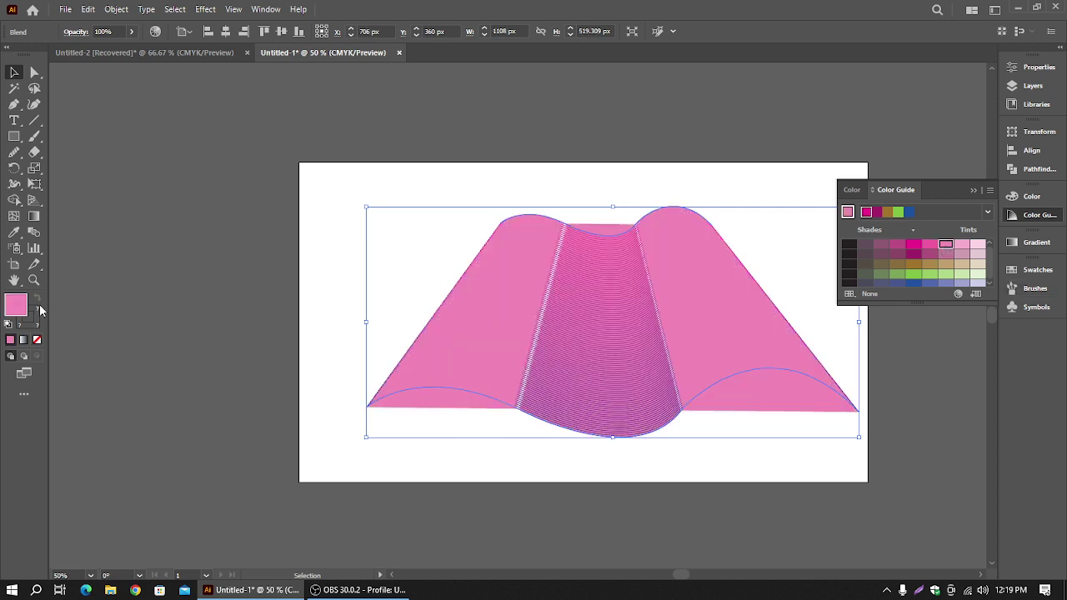
pyautogui.click(622, 192)
# - Undo the changes back to the two separate, unblended blue wave paths
pyautogui.press('a')
pyautogui.hotkey('ctrl', 'z')
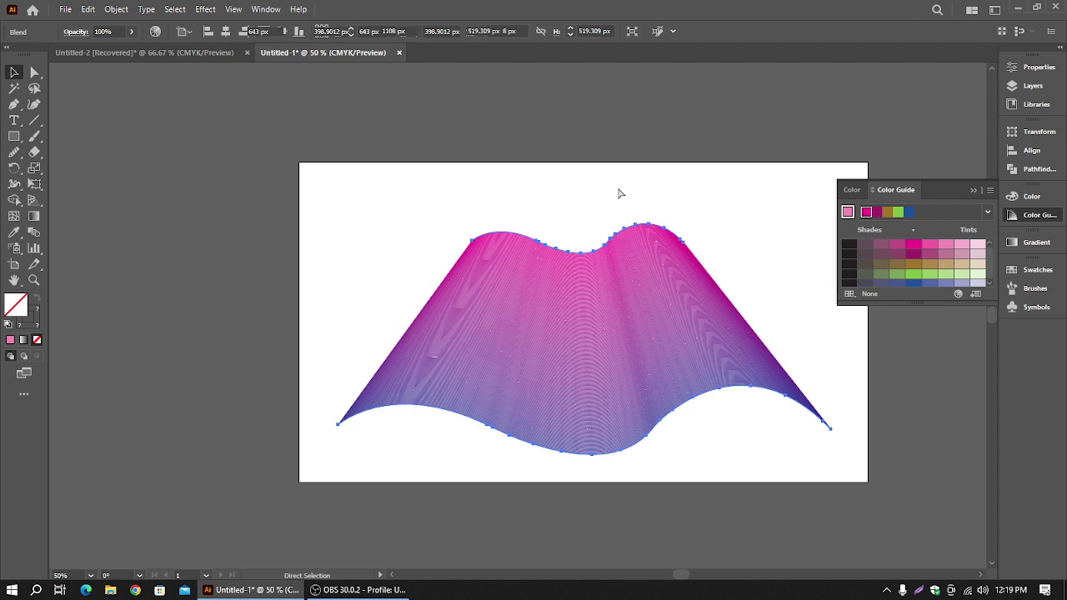
pyautogui.hotkey('ctrl', 'z')
pyautogui.press('v')
pyautogui.click(595, 201)
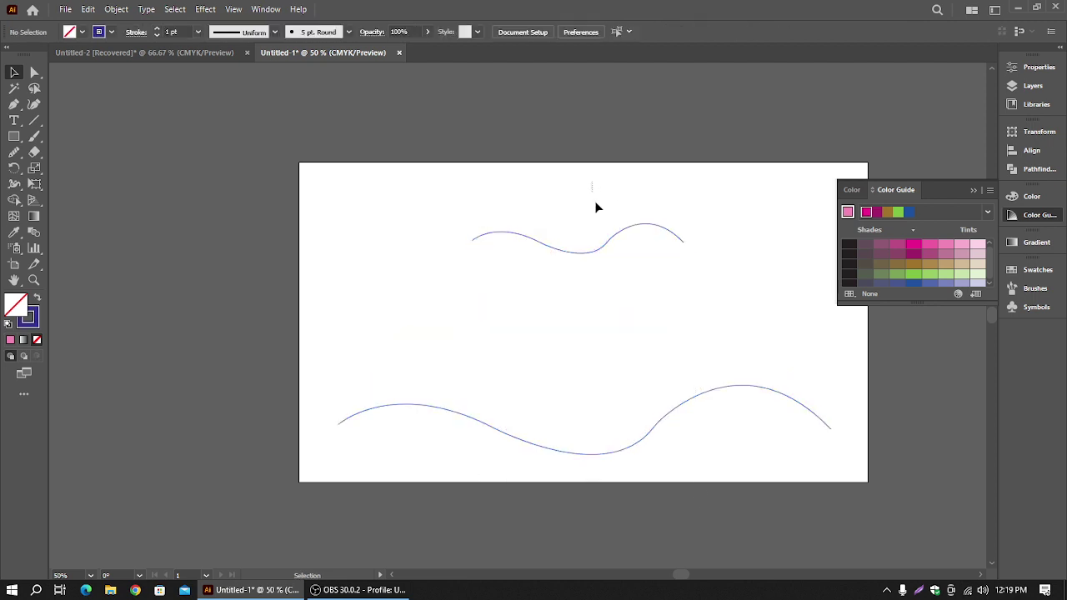
# - Blend the small upper blue wave with the large lower blue wave
pyautogui.hotkey('ctrl', 'a')
pyautogui.click(123, 8)
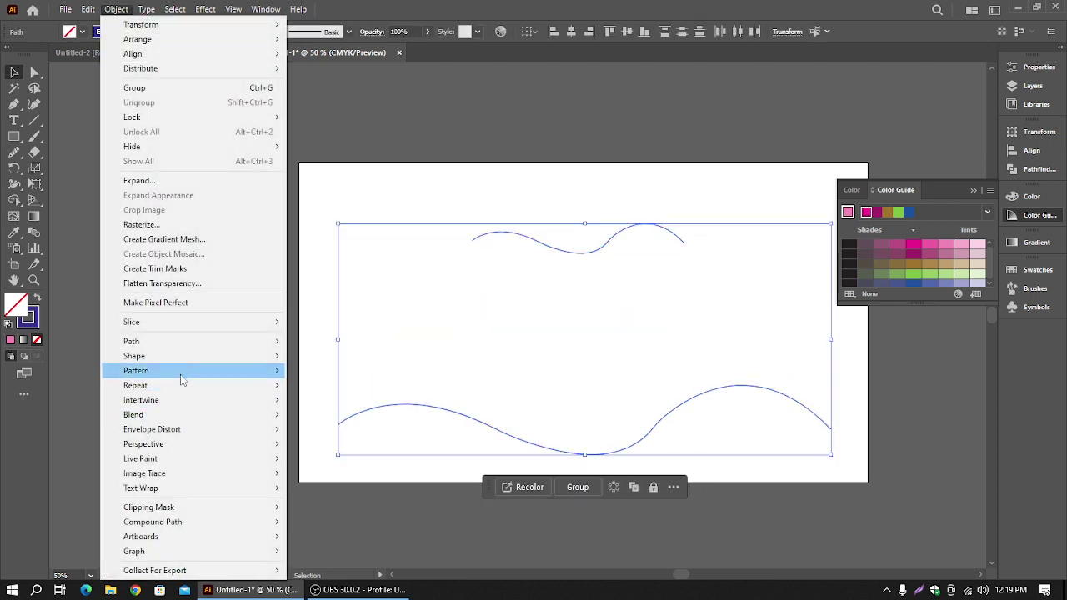
pyautogui.moveTo(271, 414)
pyautogui.click(316, 414)
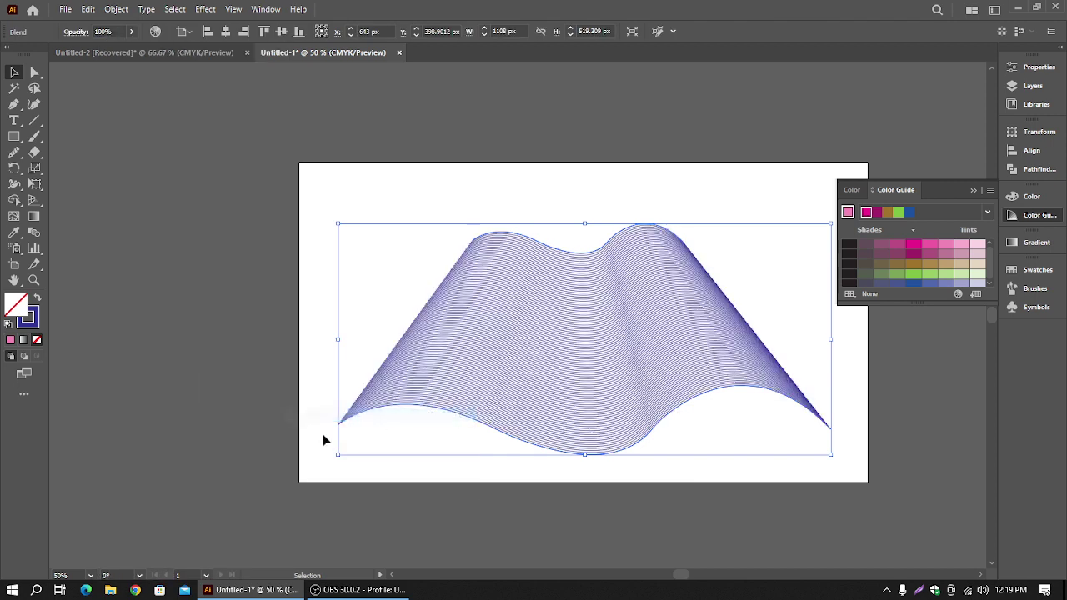
pyautogui.click(386, 196)
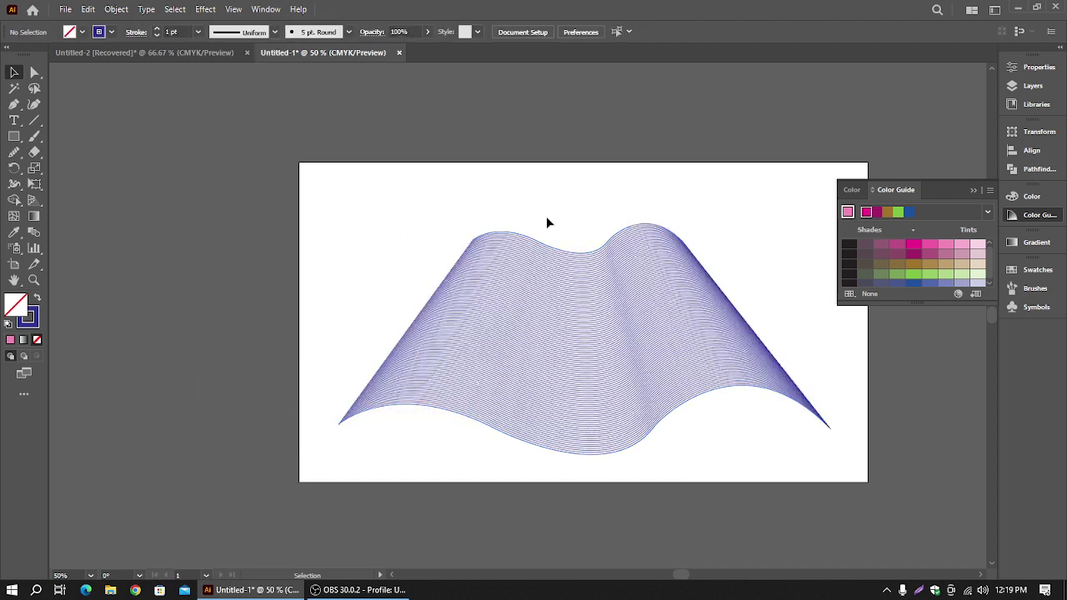
pyautogui.click(914, 246)
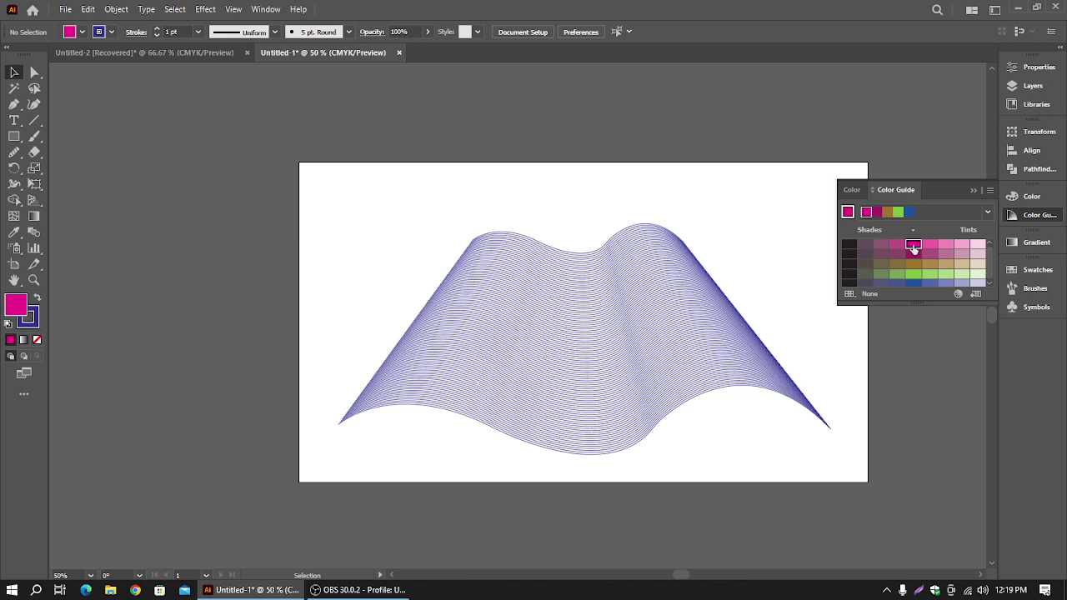
pyautogui.click(627, 308)
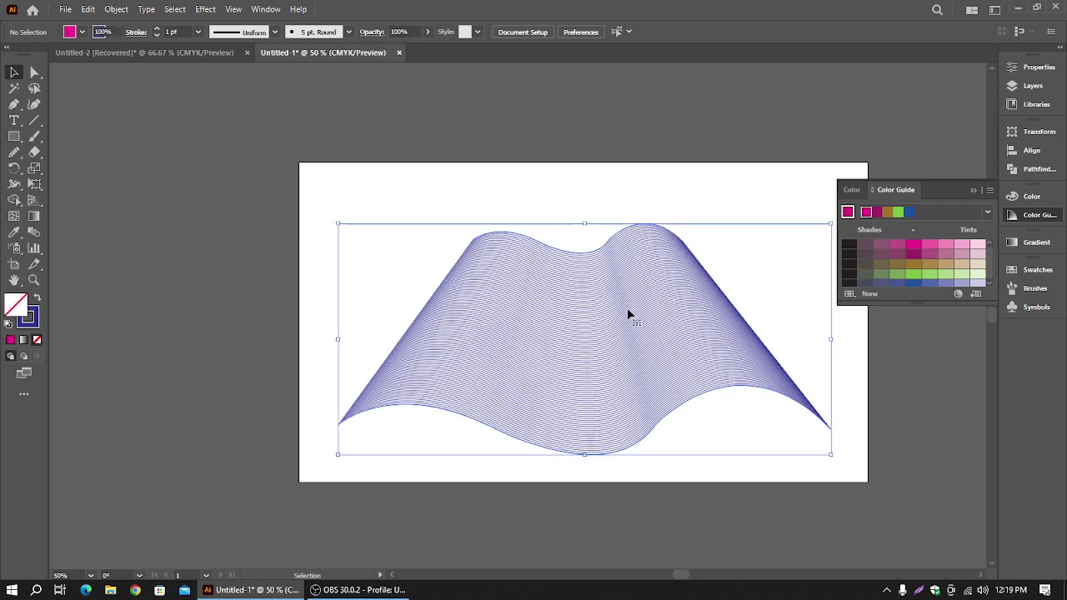
pyautogui.doubleClick(32, 320)
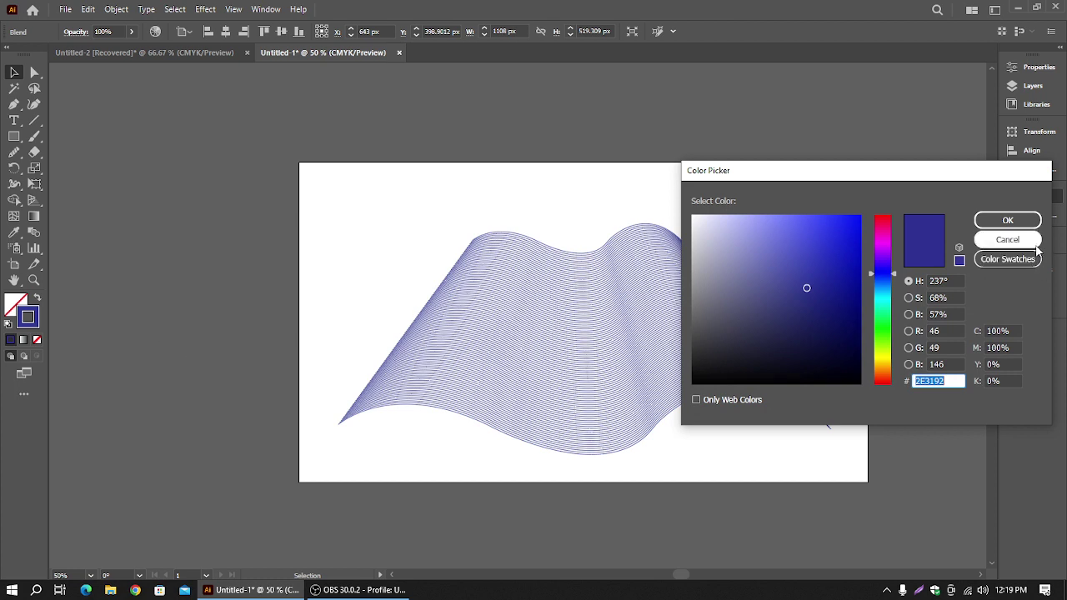
pyautogui.click(1034, 244)
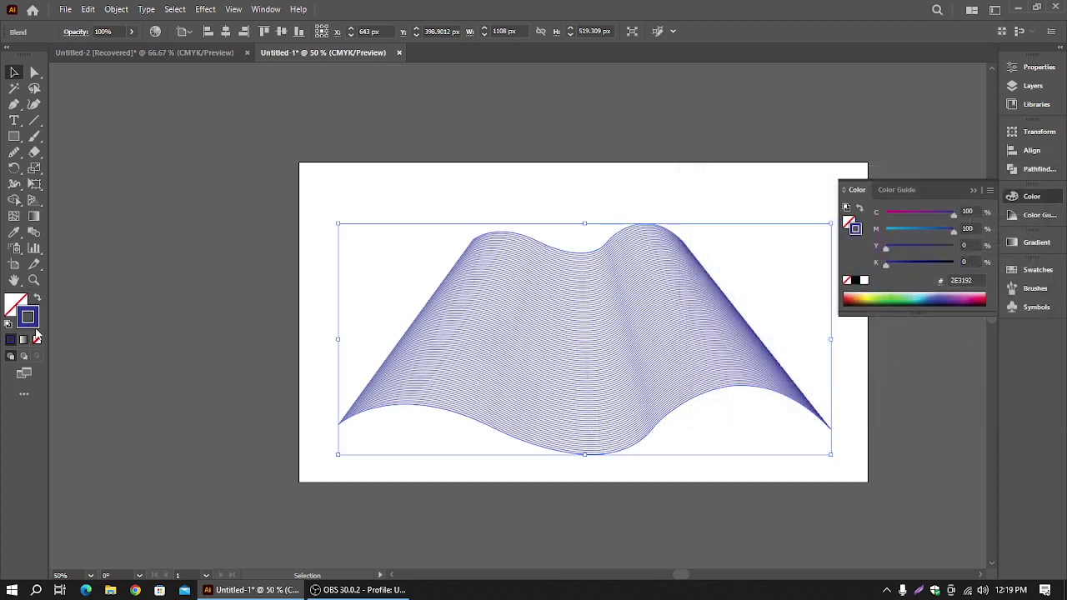
# - Give the wave blend a linear gradient stroke, trying the yellow-to-red preset and settling on the blue-to-transparent one
pyautogui.click(973, 191)
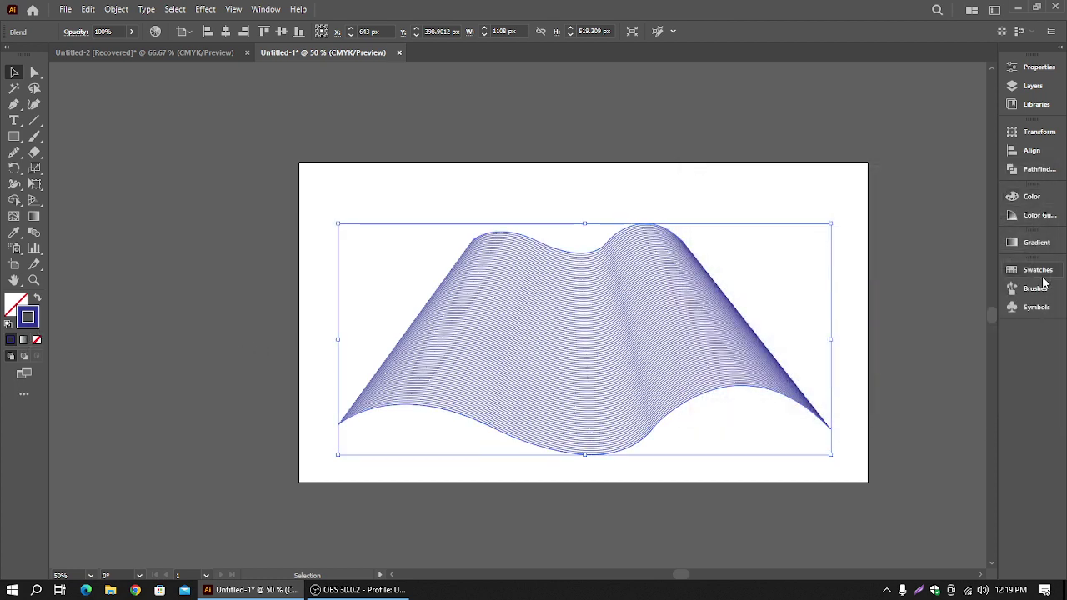
pyautogui.click(1043, 243)
pyautogui.click(914, 338)
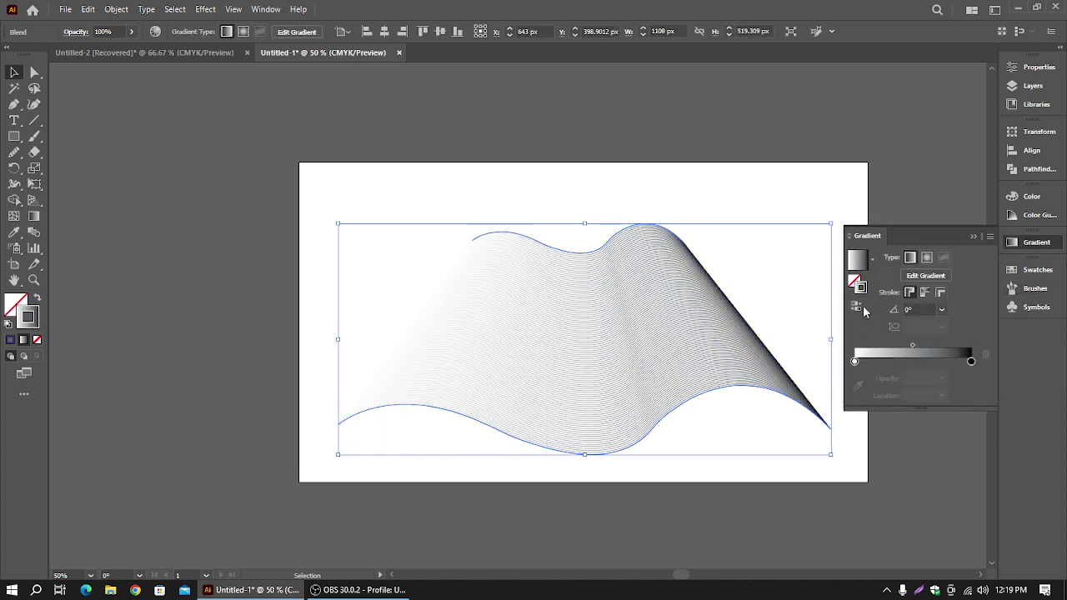
pyautogui.click(871, 259)
pyautogui.click(814, 311)
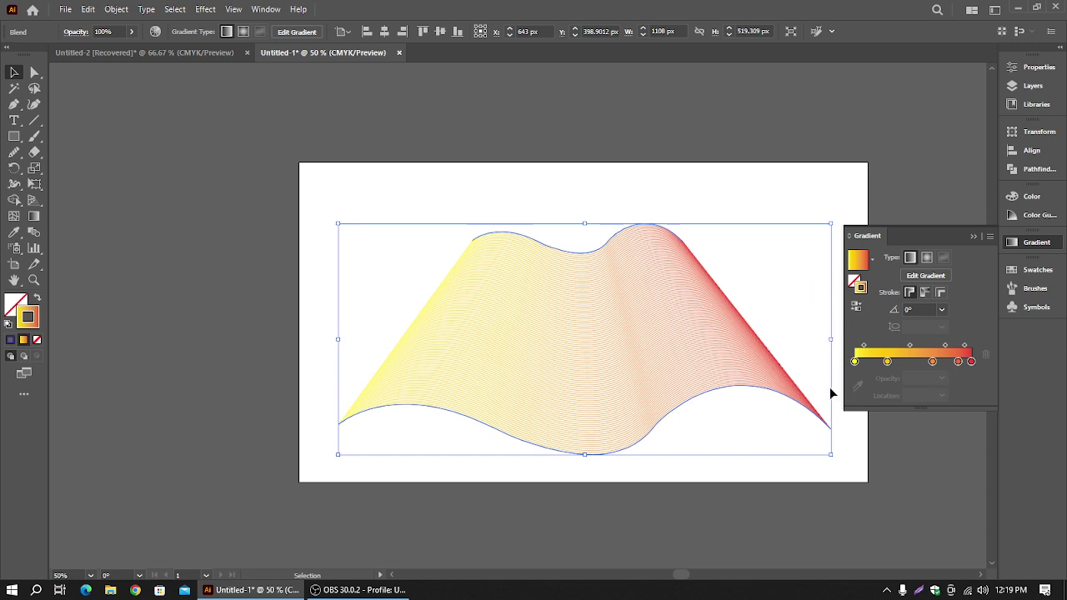
pyautogui.click(872, 261)
pyautogui.click(799, 326)
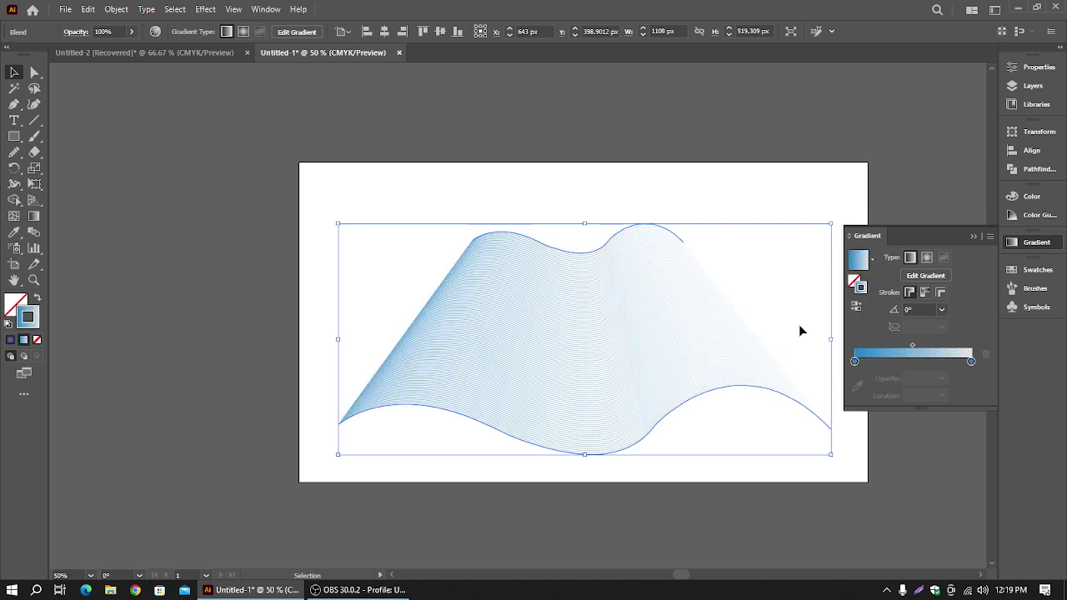
# - Add a gradient stop at about 48% and try darkening its blue to M 57 and K 46
pyautogui.click(911, 362)
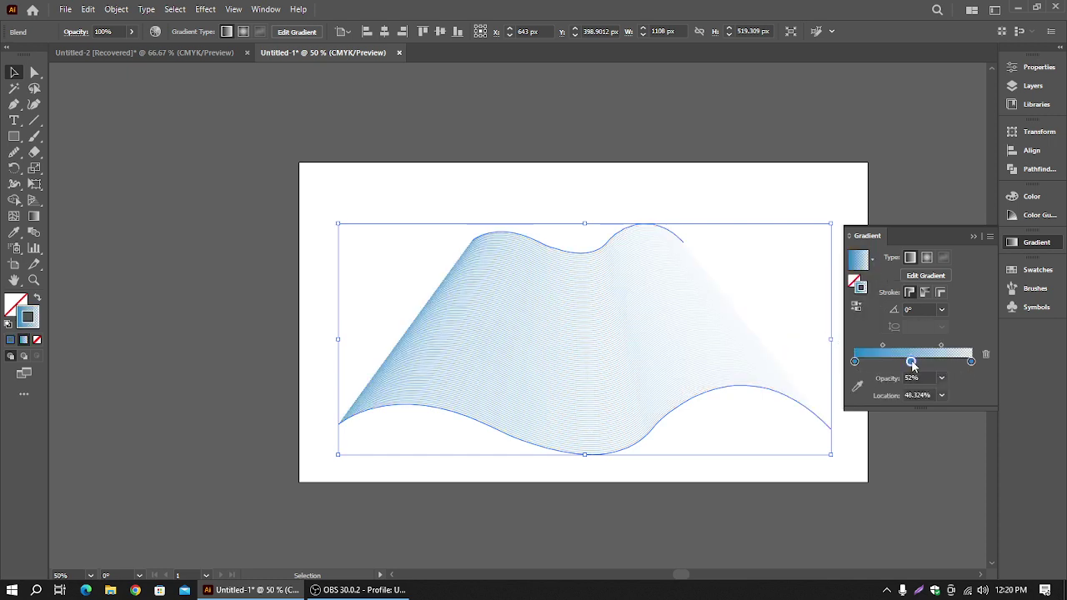
pyautogui.doubleClick(911, 362)
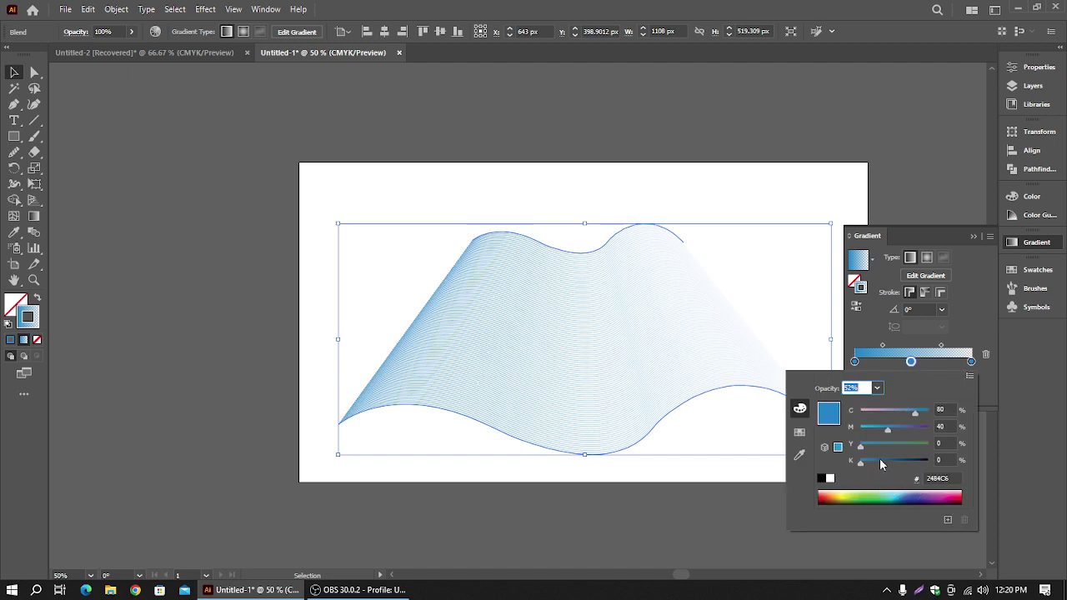
pyautogui.moveTo(880, 460); pyautogui.dragTo(901, 432)
pyautogui.click(885, 431)
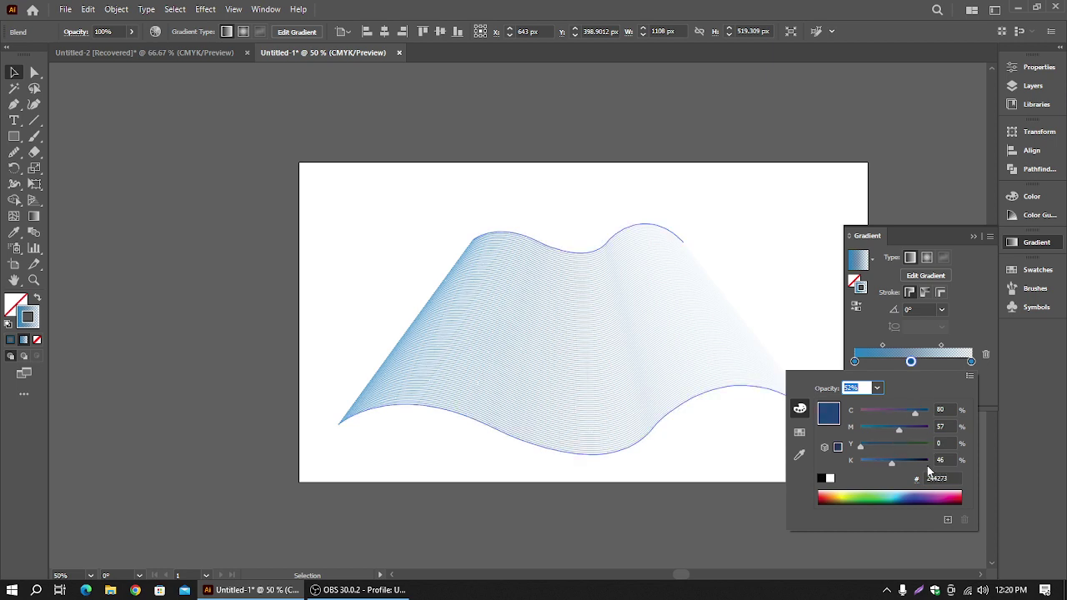
pyautogui.click(1006, 385)
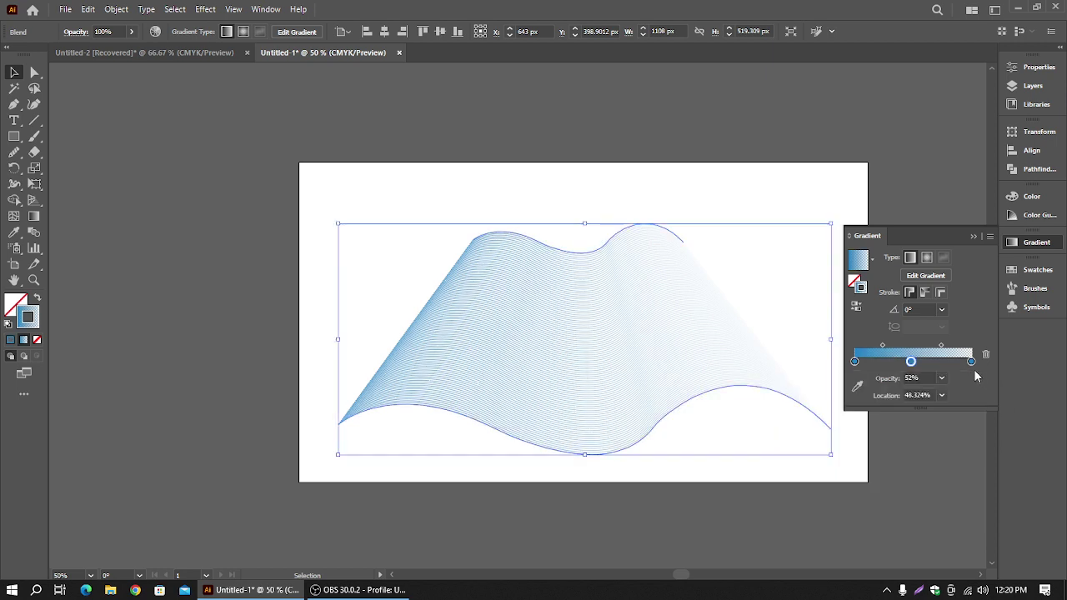
# - Recolour the middle gradient stop yellow, after trying other hues, and set its opacity to 100%
pyautogui.doubleClick(911, 363)
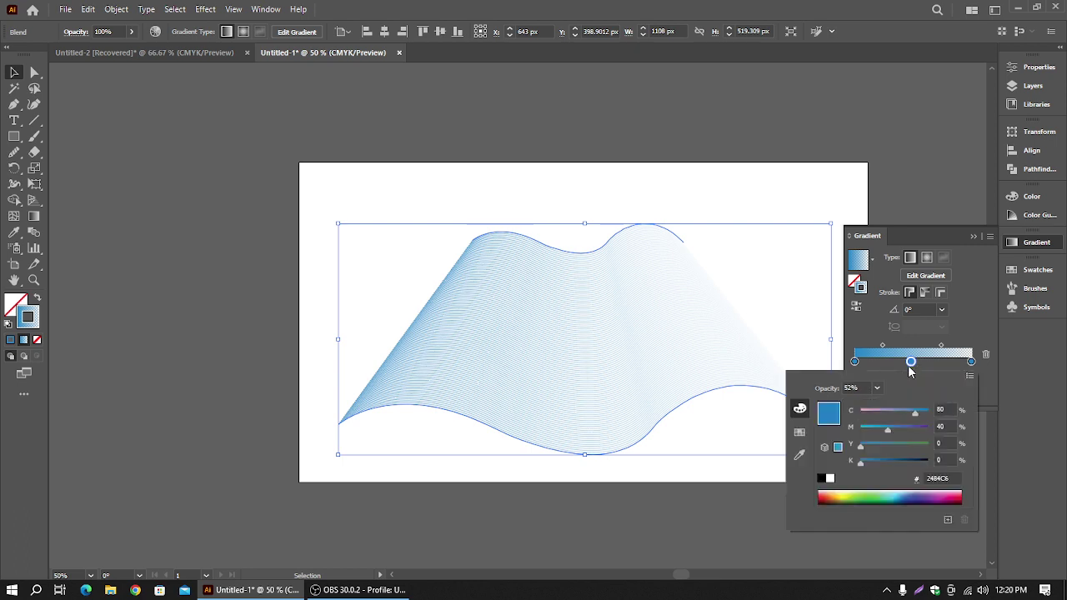
pyautogui.click(917, 496)
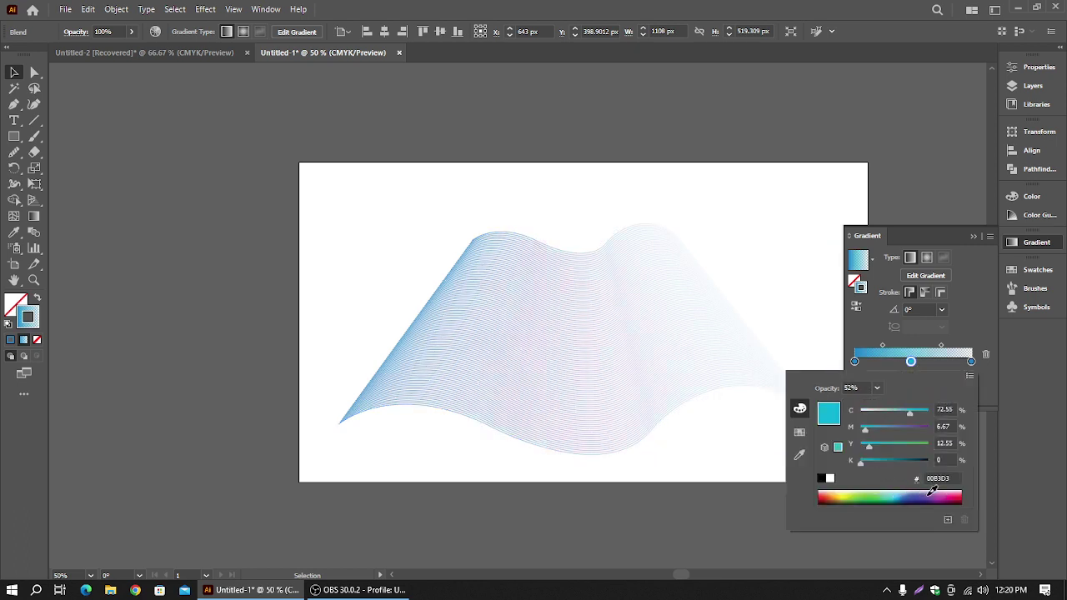
pyautogui.click(876, 495)
pyautogui.click(841, 496)
pyautogui.click(838, 495)
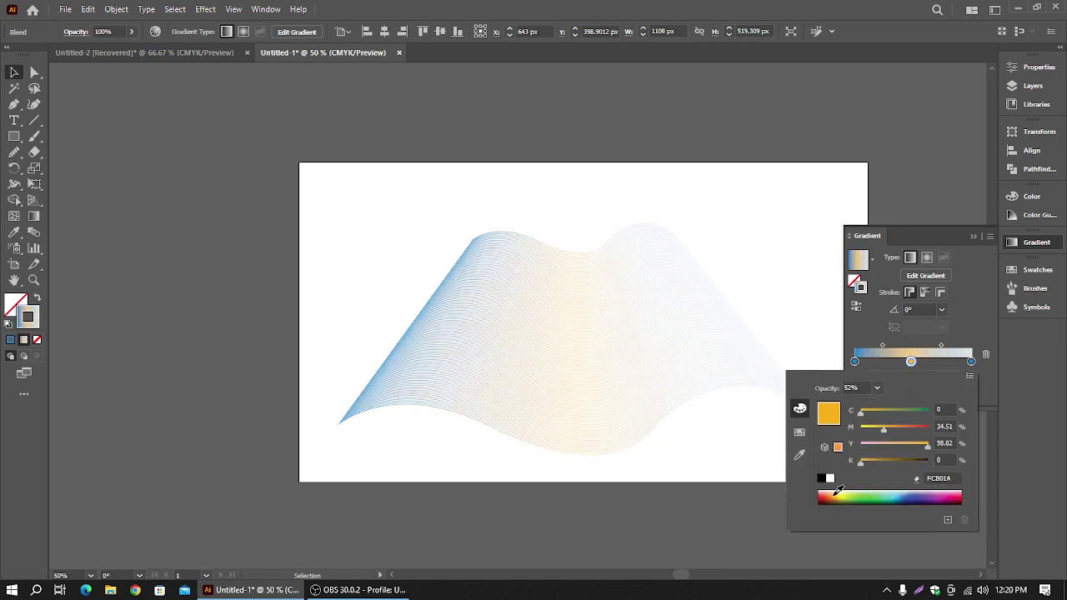
pyautogui.click(838, 491)
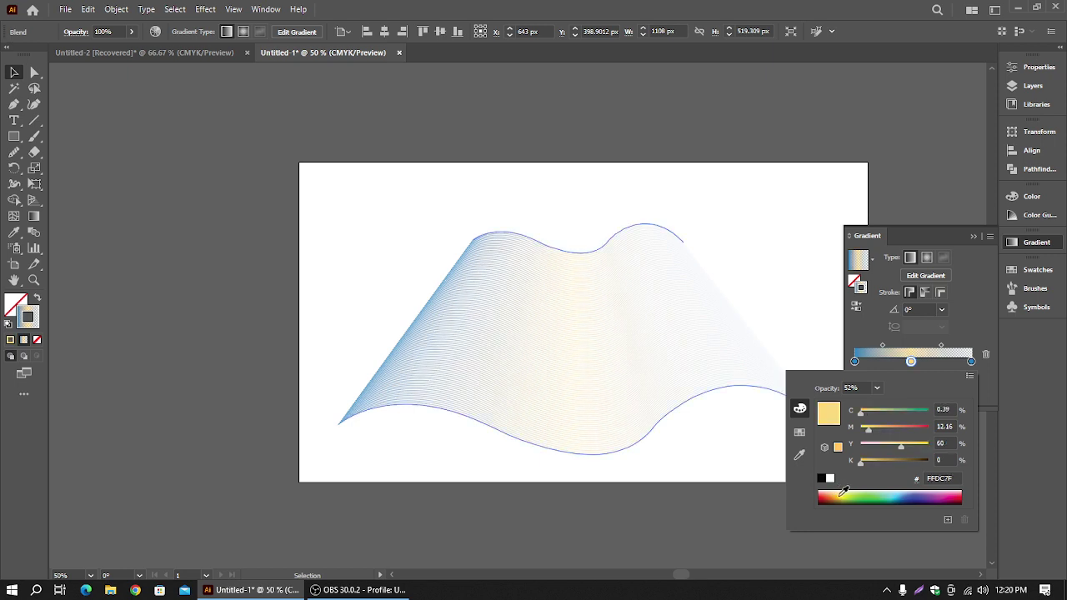
pyautogui.click(845, 494)
pyautogui.click(851, 497)
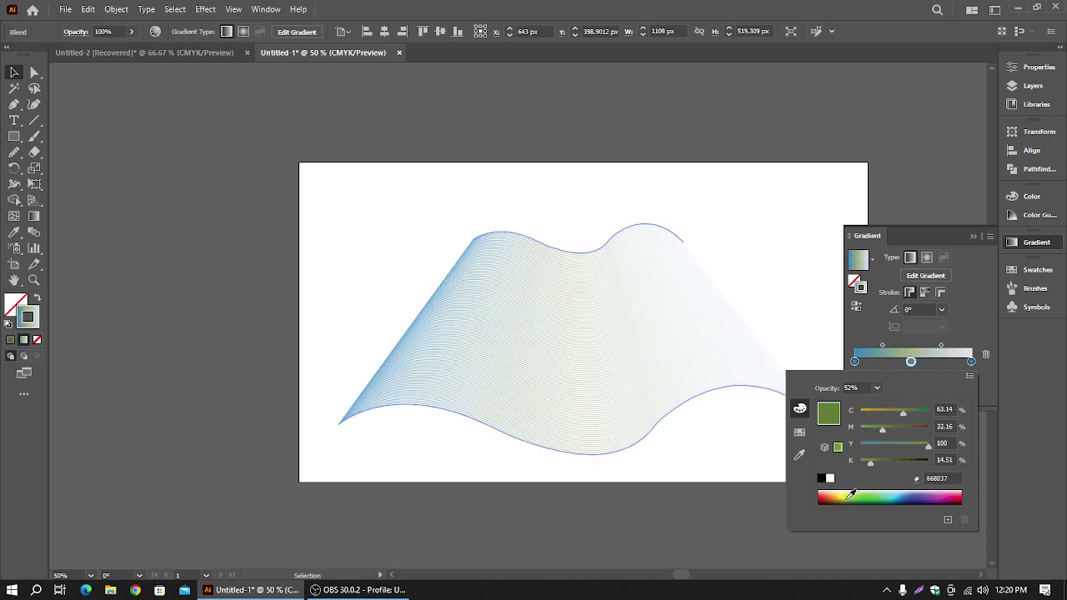
pyautogui.click(839, 493)
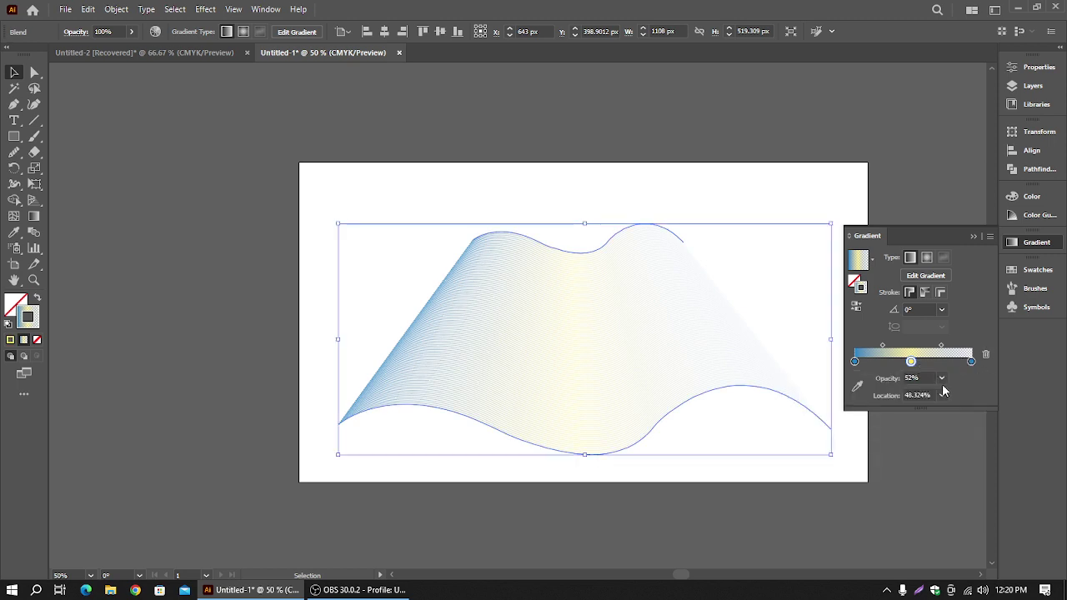
pyautogui.click(943, 379)
pyautogui.click(965, 542)
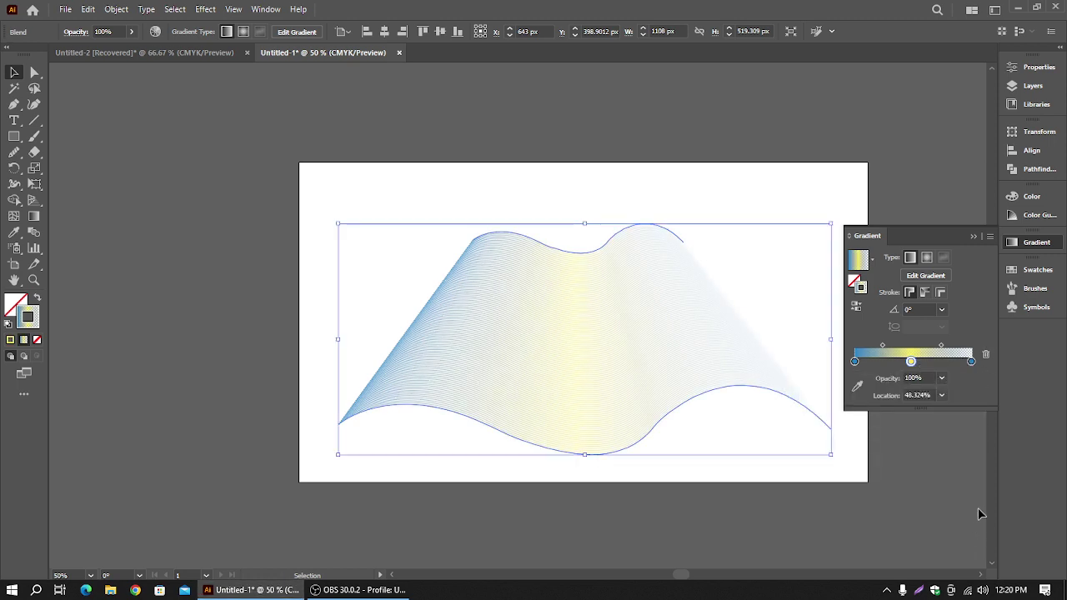
# - Set the opacity of the gradient's end stop at location 100% to 100% and deselect the blend
pyautogui.click(971, 361)
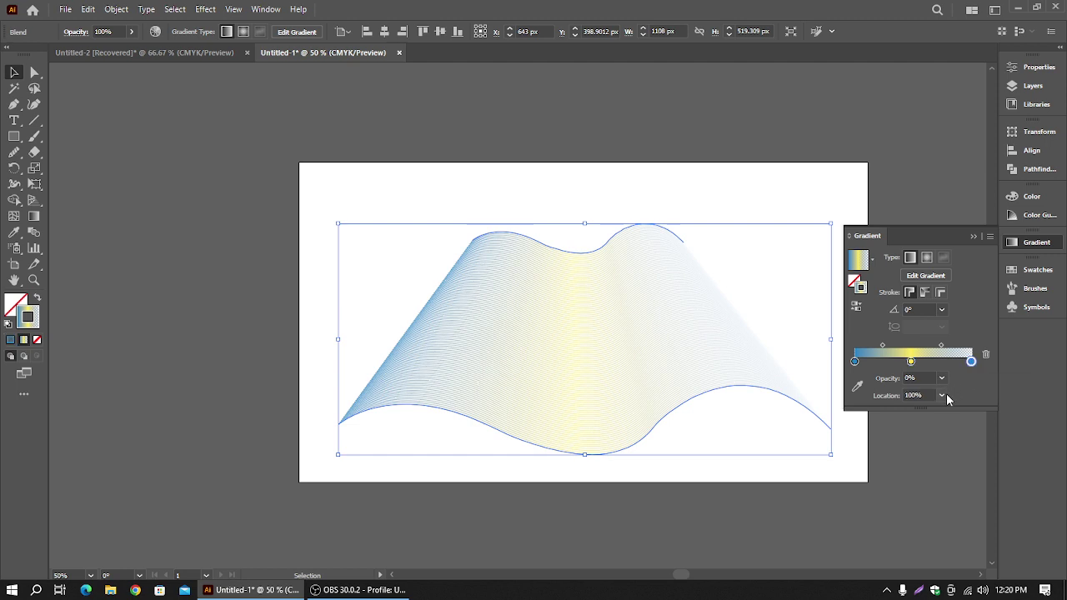
pyautogui.click(943, 395)
pyautogui.click(947, 386)
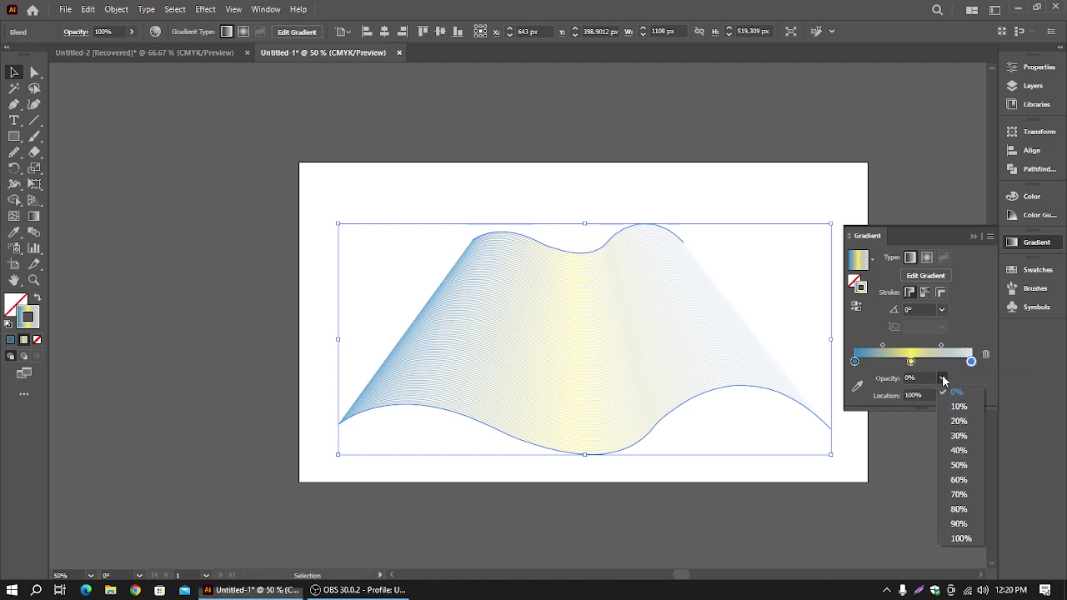
pyautogui.click(966, 539)
pyautogui.click(822, 493)
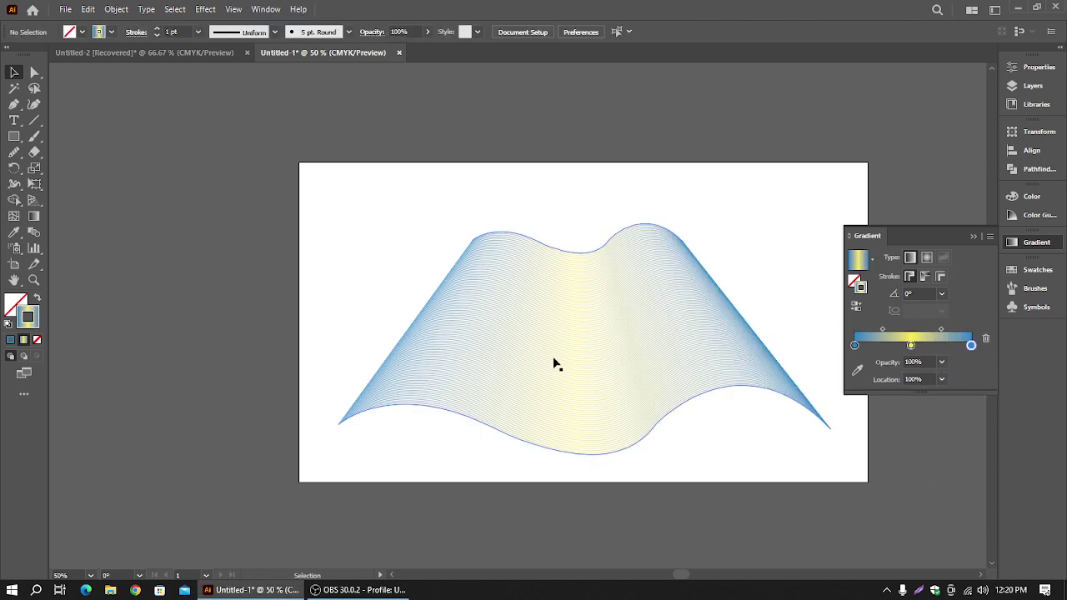
pyautogui.click(973, 237)
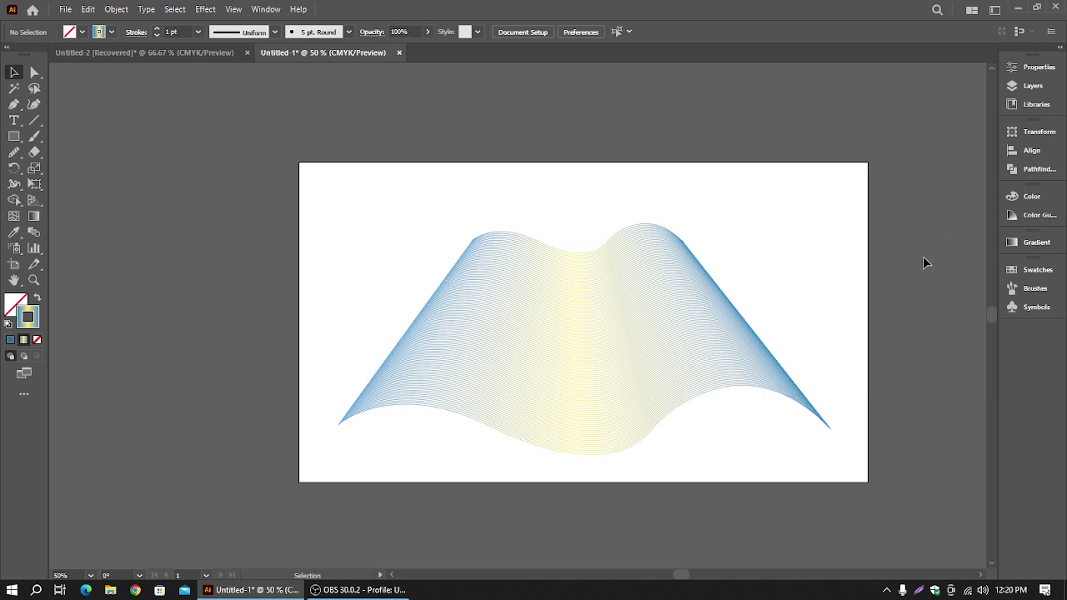
# - Scale the wave blend down to about 444 px wide and place it right of the artboard's centre
pyautogui.moveTo(644, 382); pyautogui.dragTo(659, 350)
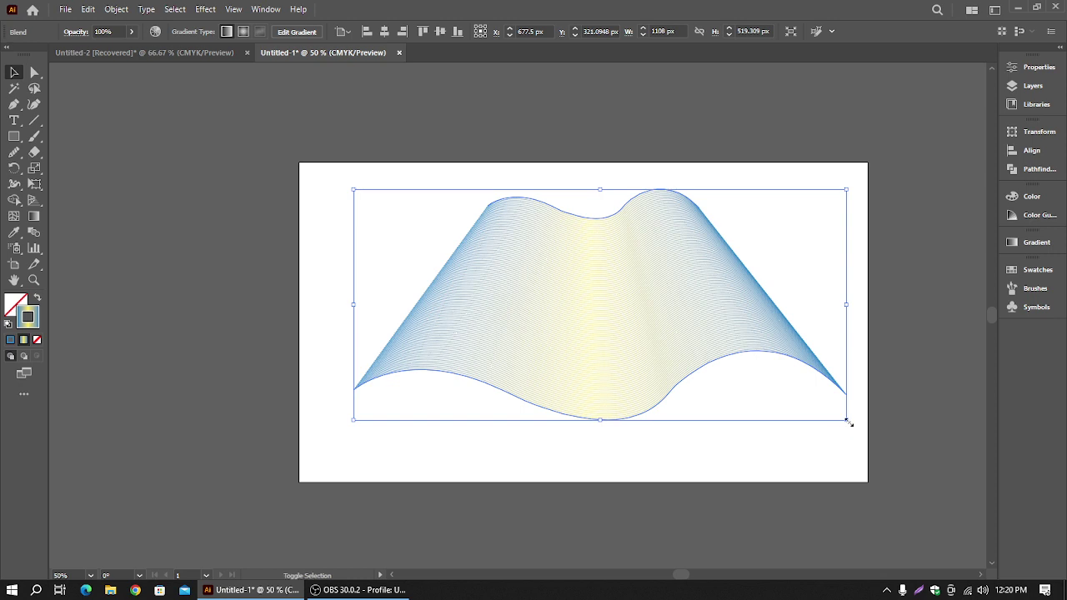
pyautogui.moveTo(845, 423); pyautogui.dragTo(745, 351)
pyautogui.moveTo(589, 330); pyautogui.dragTo(638, 365)
pyautogui.click(623, 262)
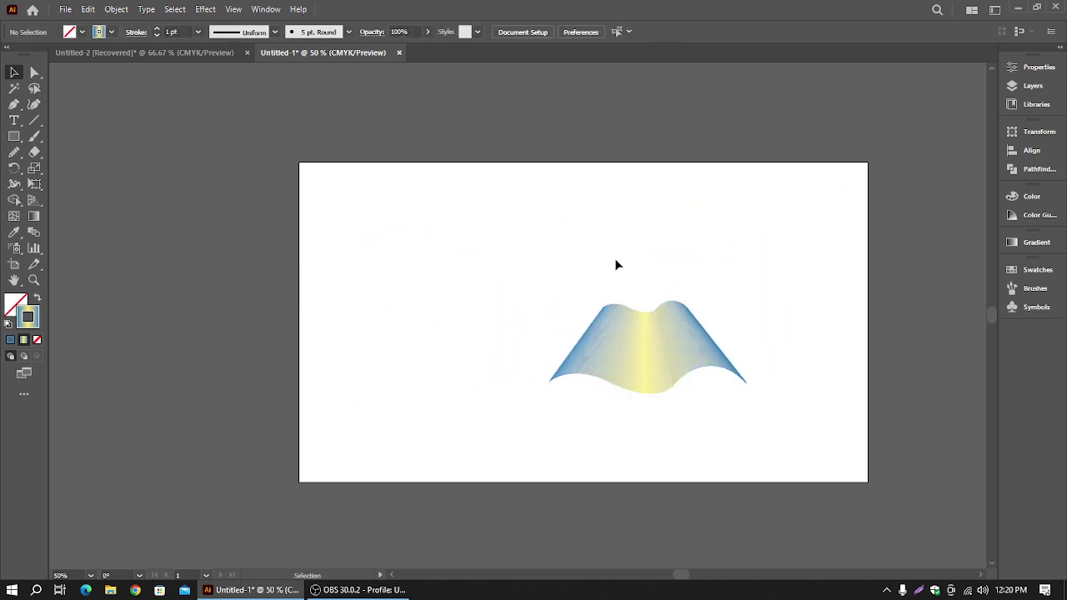
# - Stretch the small wave blend vertically and enlarge it to about 527 by 350 px
pyautogui.click(658, 342)
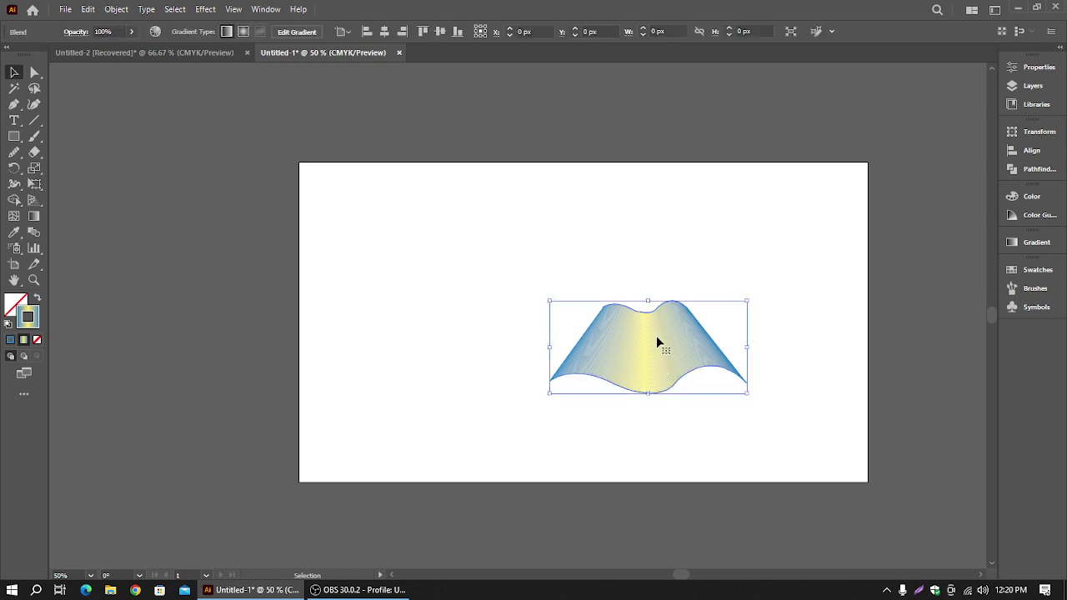
pyautogui.moveTo(656, 297); pyautogui.dragTo(655, 254)
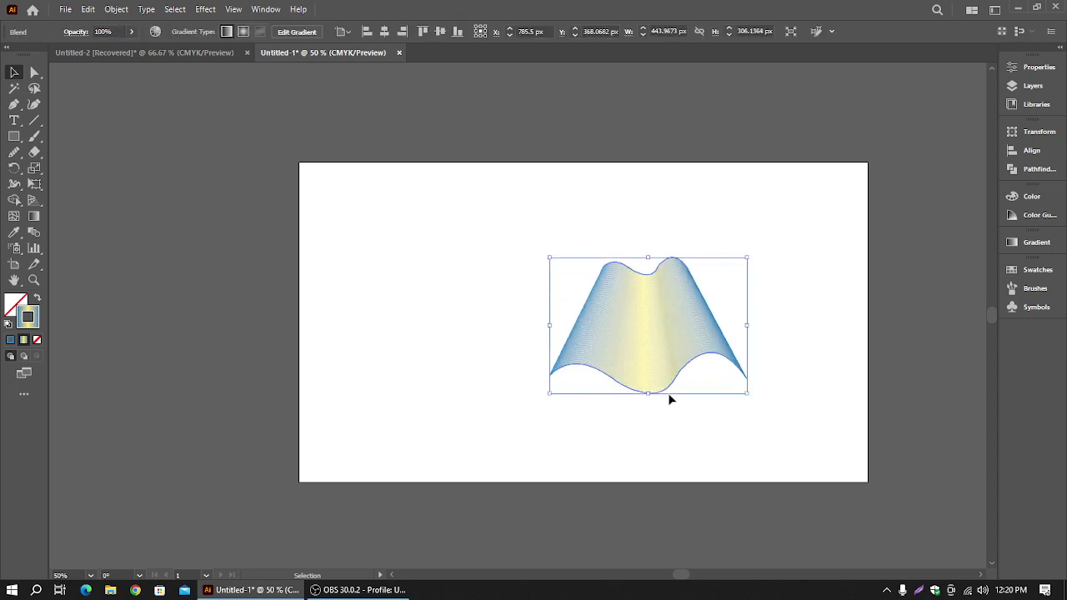
pyautogui.moveTo(744, 394); pyautogui.dragTo(805, 417)
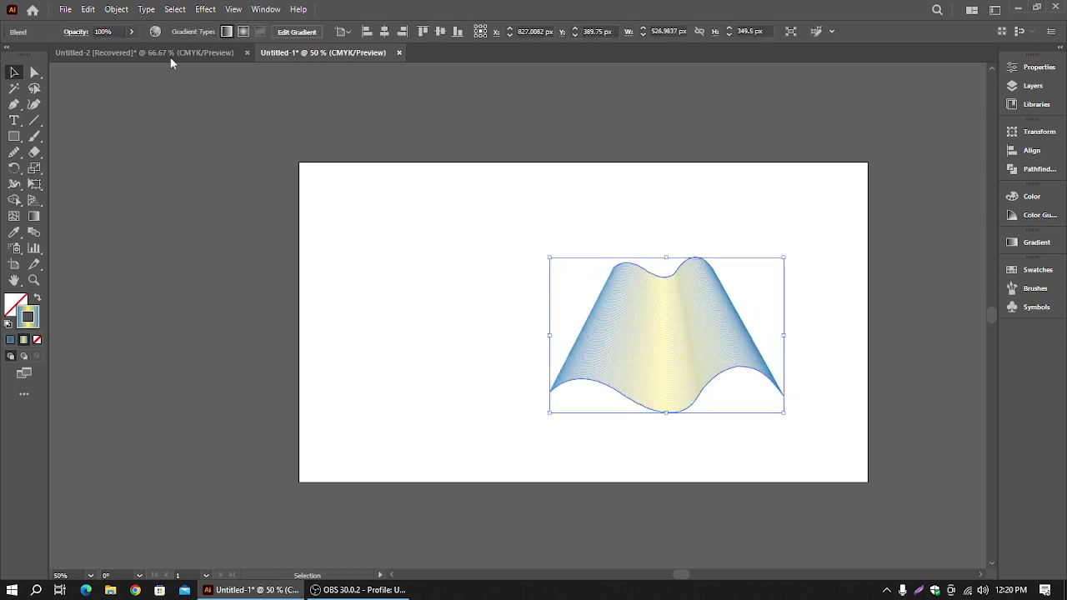
pyautogui.click(169, 55)
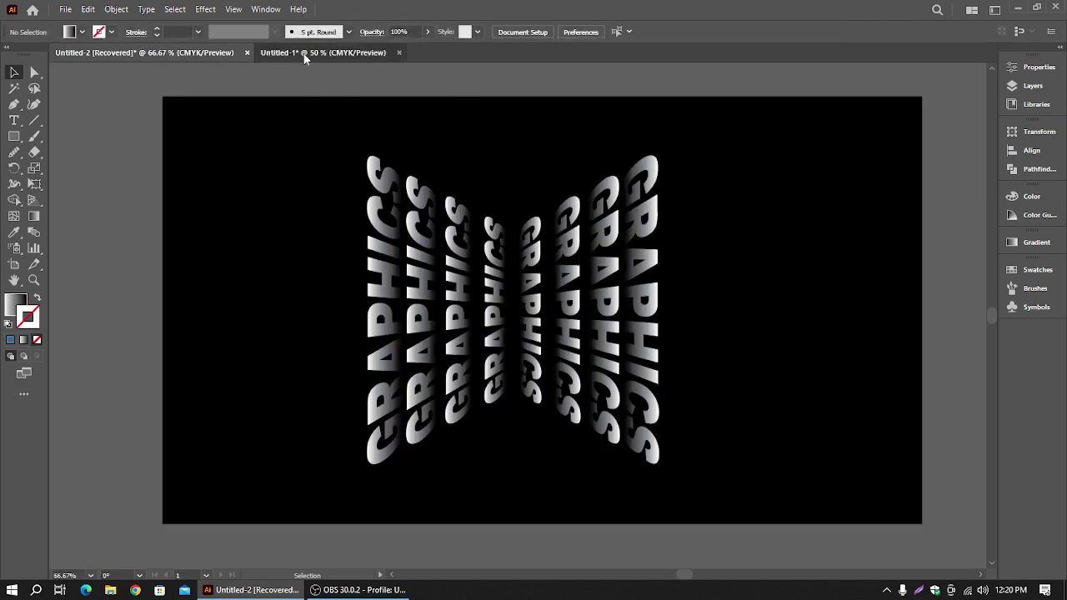
pyautogui.click(333, 52)
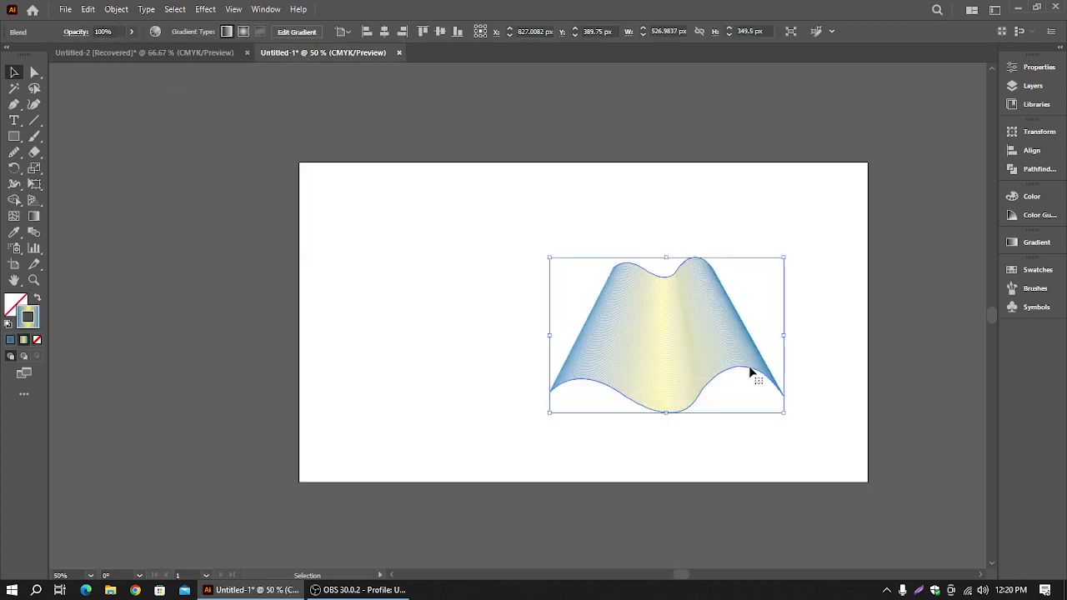
pyautogui.click(739, 230)
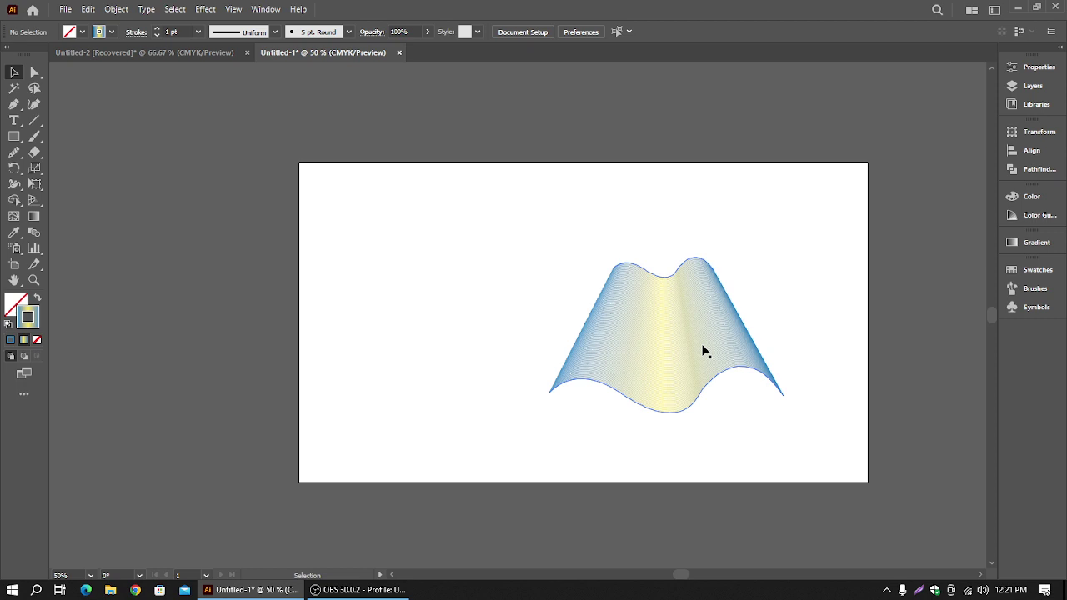
pyautogui.click(65, 9)
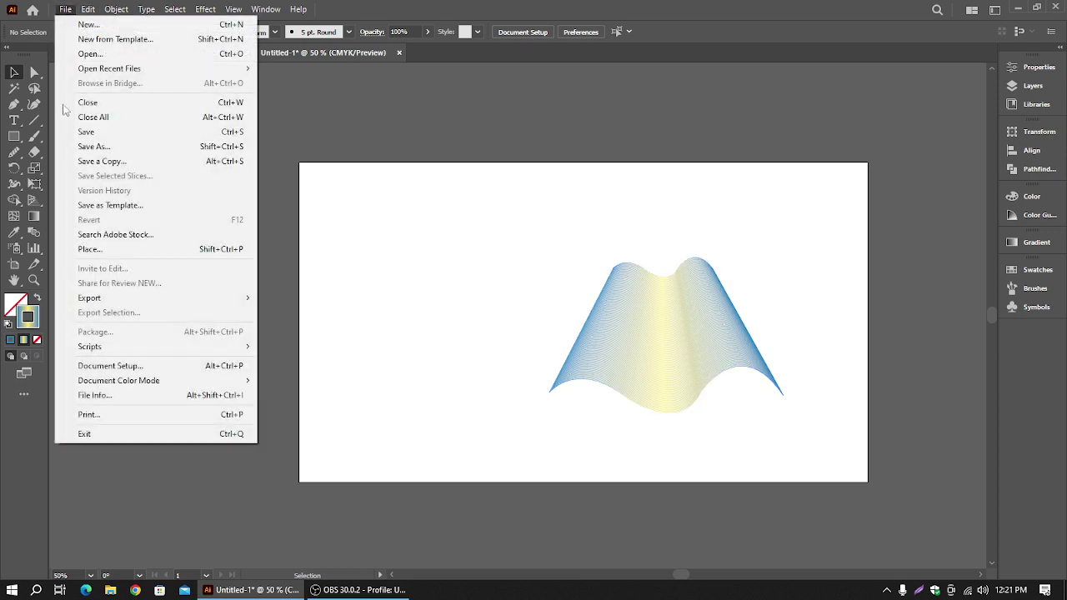
pyautogui.moveTo(123, 349)
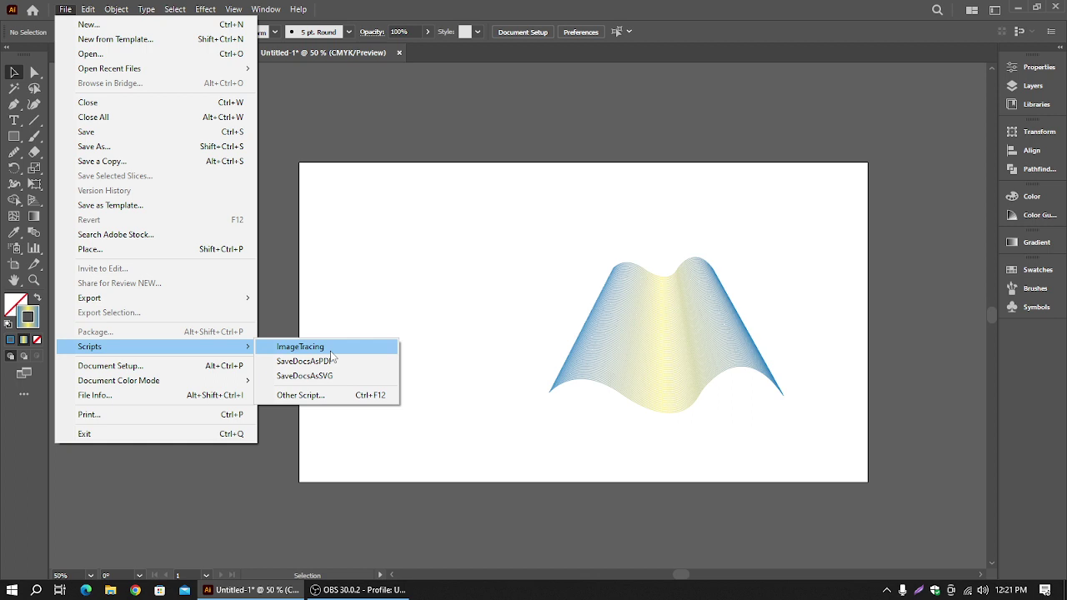
pyautogui.click(439, 228)
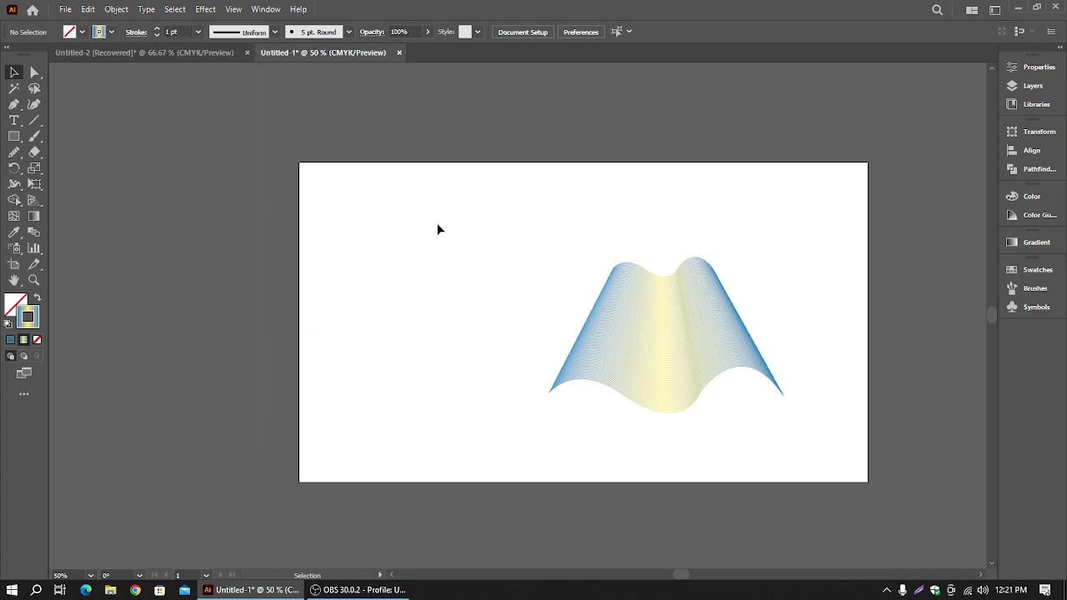
# - Delete the wave blend and draw a large unfilled circle near the artboard's centre with the gradient stroke
pyautogui.click(646, 339)
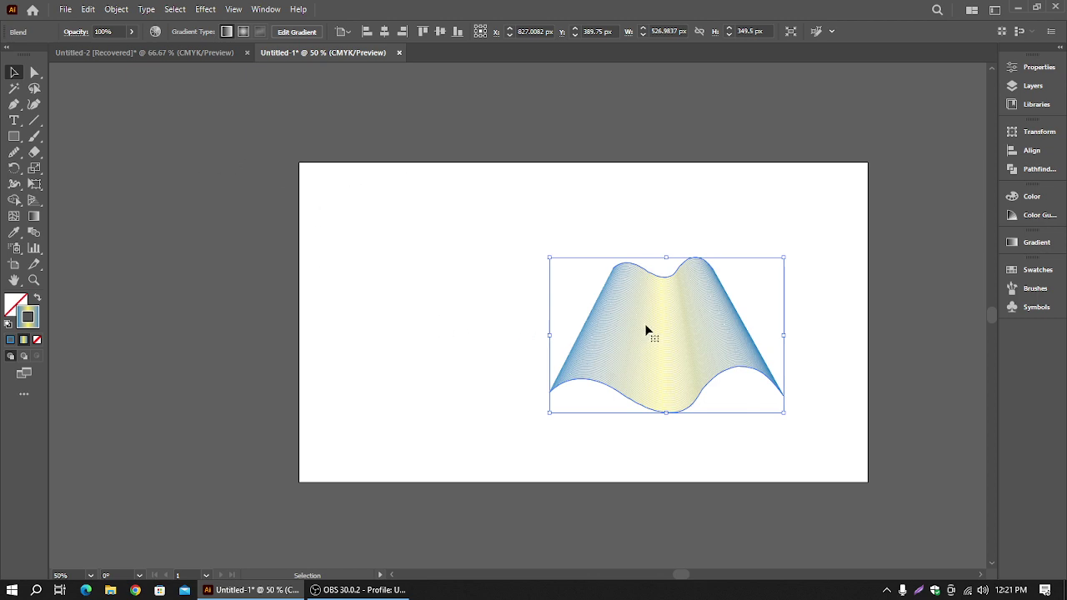
pyautogui.press('Delete')
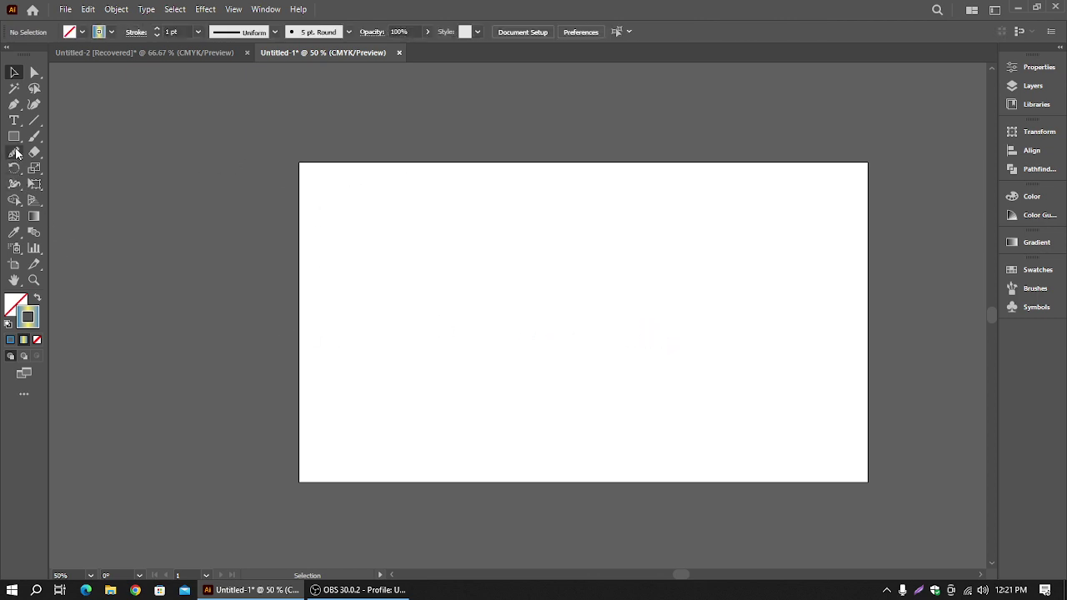
pyautogui.moveTo(13, 136); pyautogui.dragTo(84, 168)
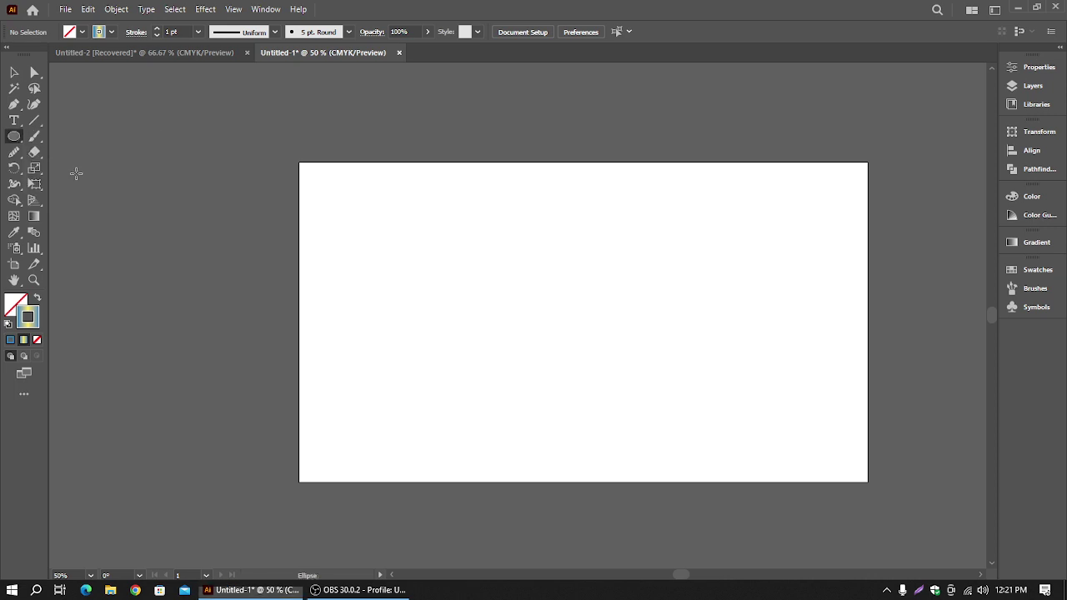
pyautogui.moveTo(560, 331); pyautogui.dragTo(674, 425)
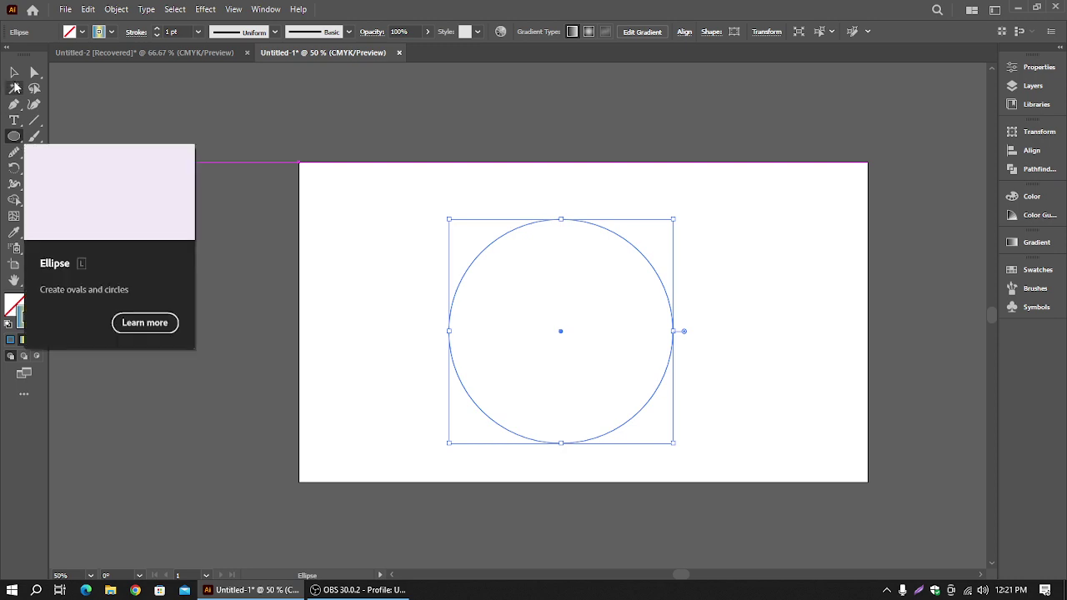
pyautogui.press('v')
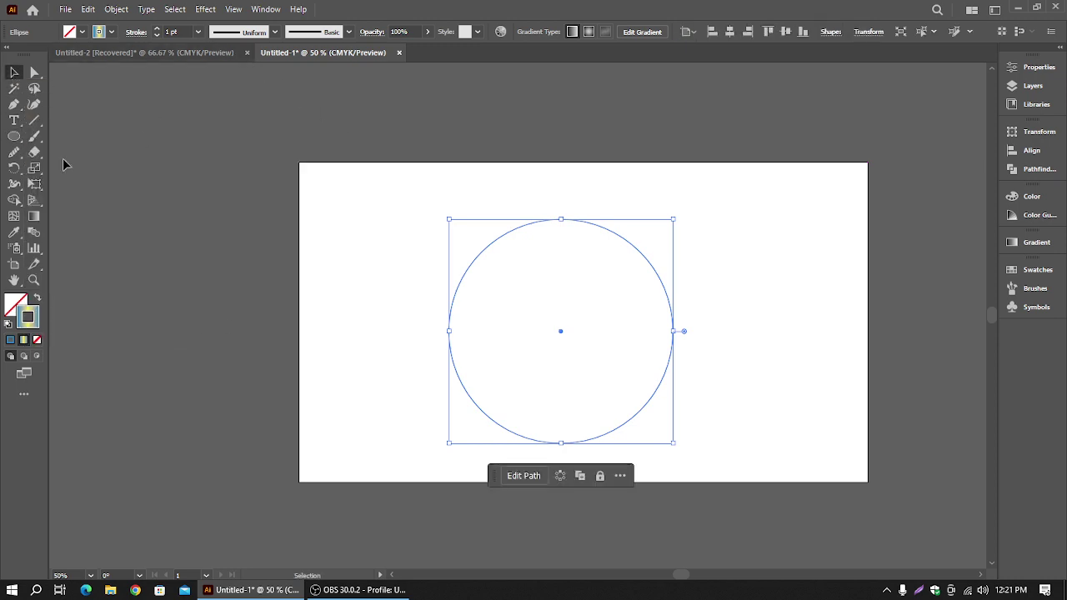
# - Draw a small circle with the same gradient stroke, concentric with the large circle
pyautogui.click(14, 136)
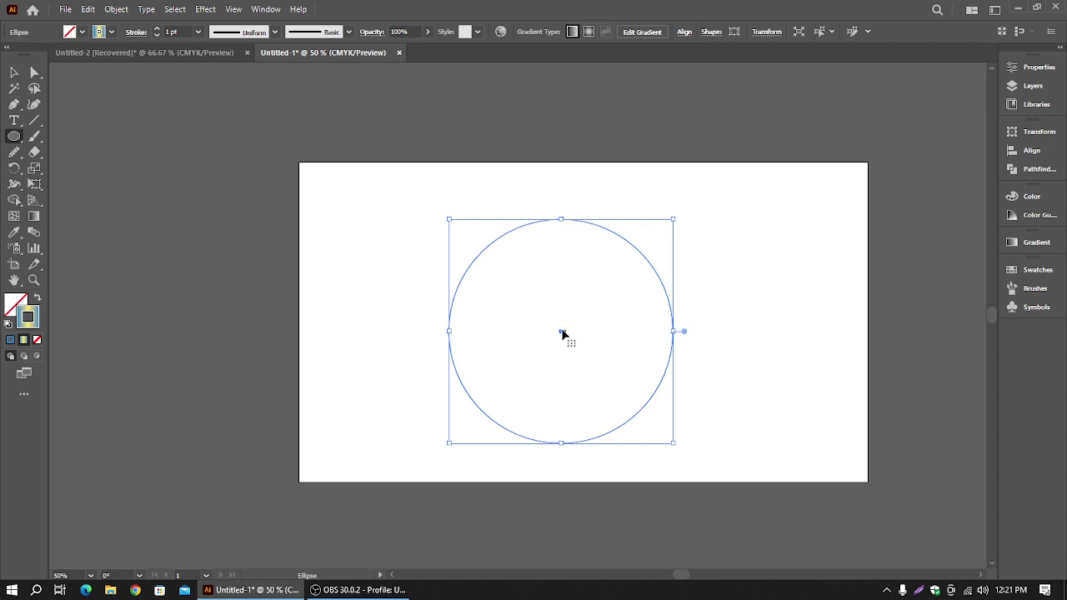
pyautogui.click(15, 73)
pyautogui.click(413, 197)
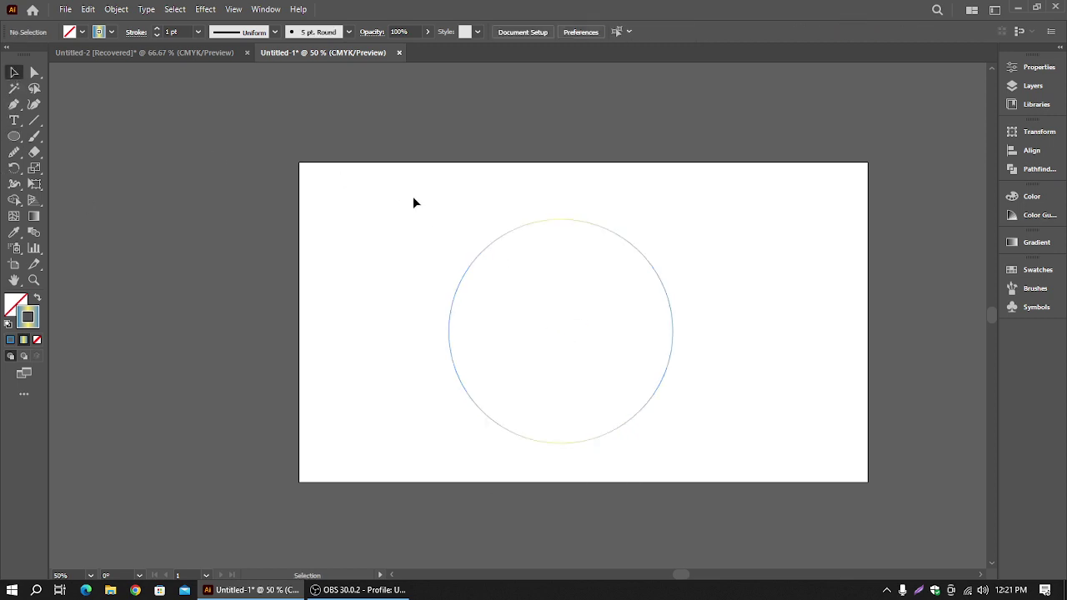
pyautogui.click(15, 138)
pyautogui.moveTo(560, 331); pyautogui.dragTo(594, 364)
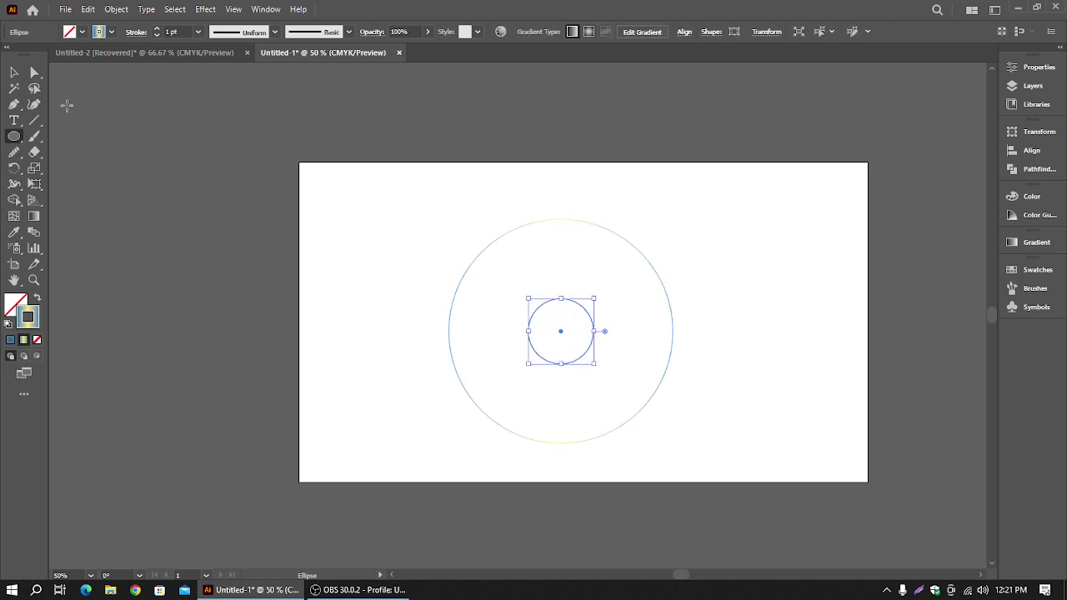
# - Blend the large and small concentric circles into a gradient ring
pyautogui.press('v')
pyautogui.click(410, 202)
pyautogui.moveTo(441, 184); pyautogui.dragTo(711, 433)
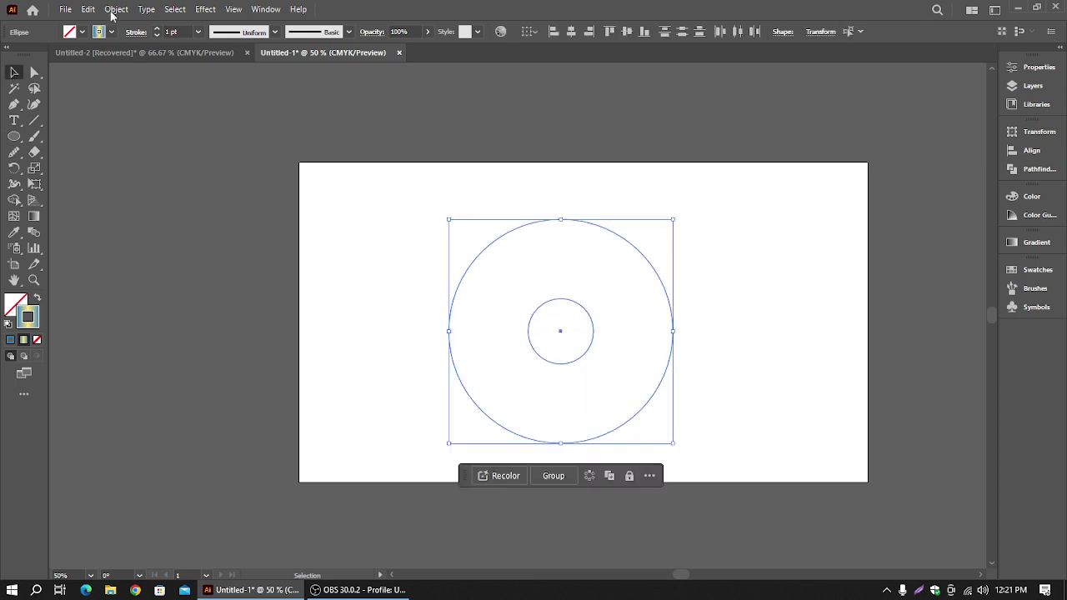
pyautogui.click(119, 10)
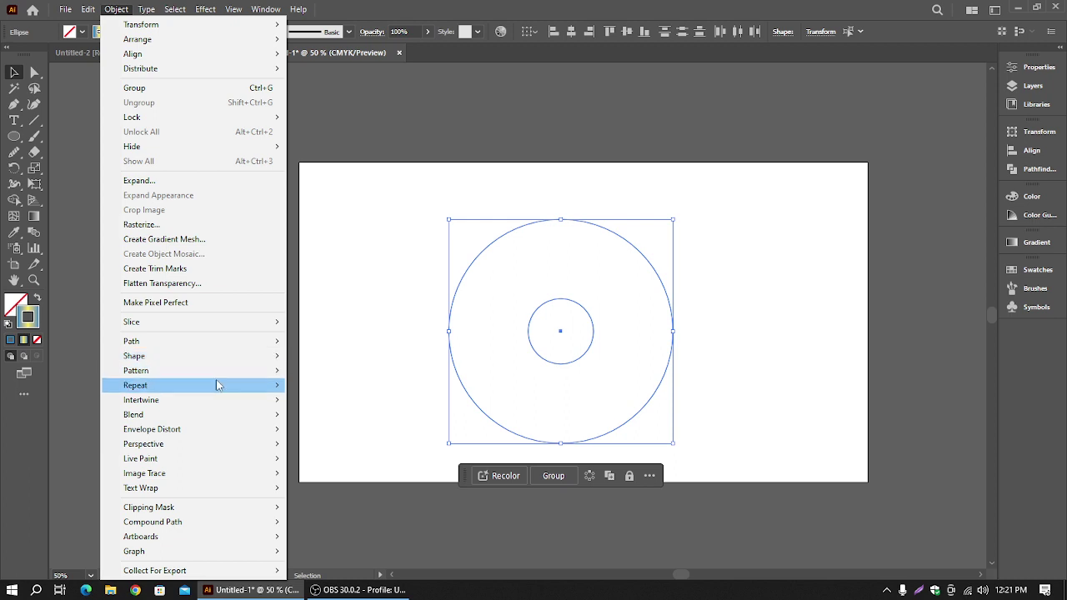
pyautogui.moveTo(250, 414)
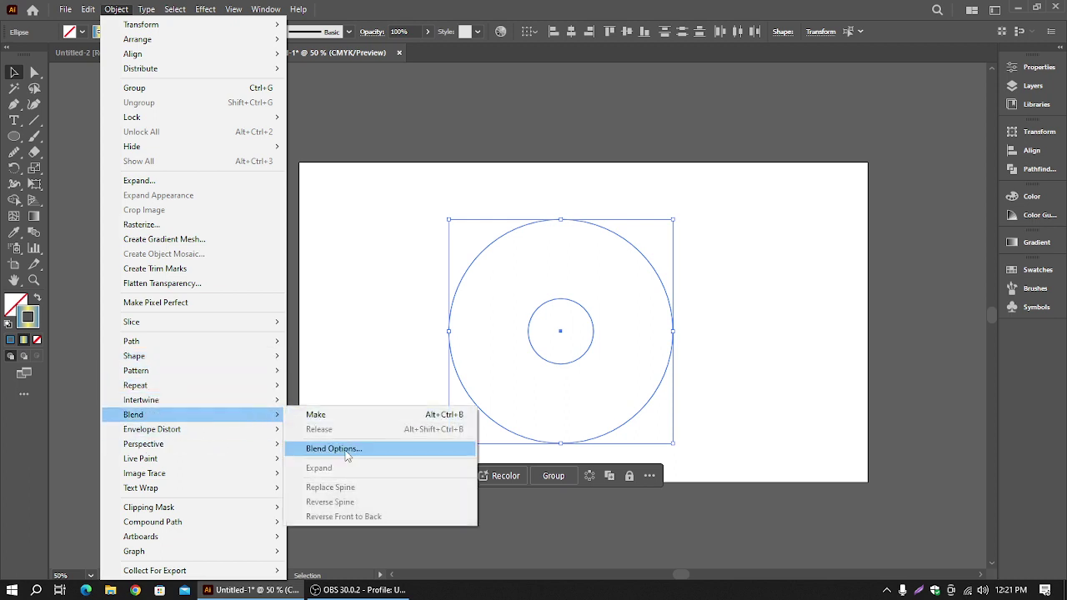
pyautogui.click(351, 416)
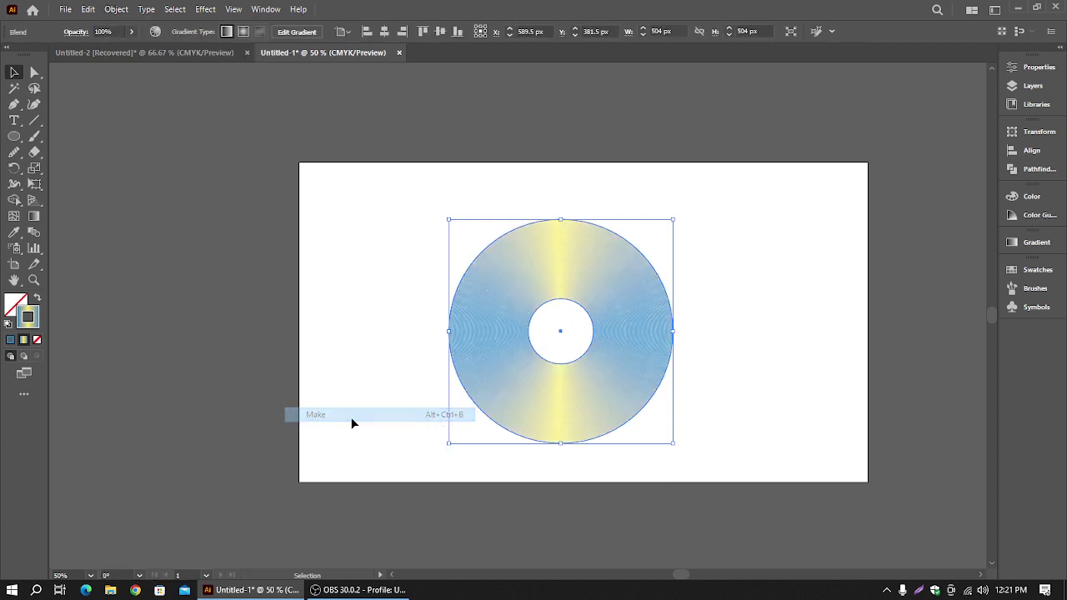
pyautogui.click(377, 319)
pyautogui.scroll(-1, 315, 464)
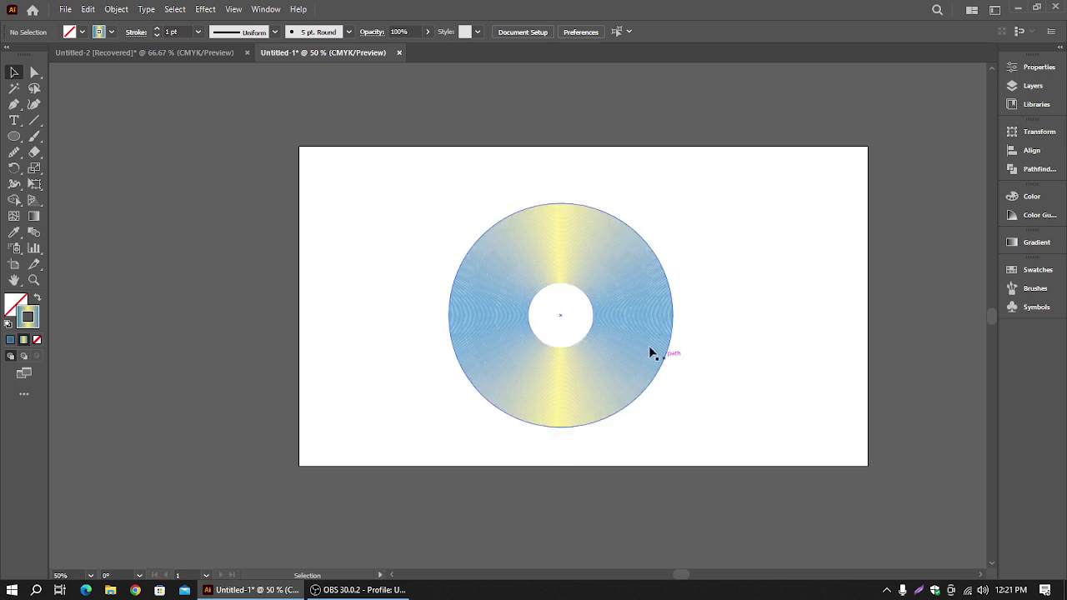
pyautogui.moveTo(428, 200); pyautogui.dragTo(673, 465)
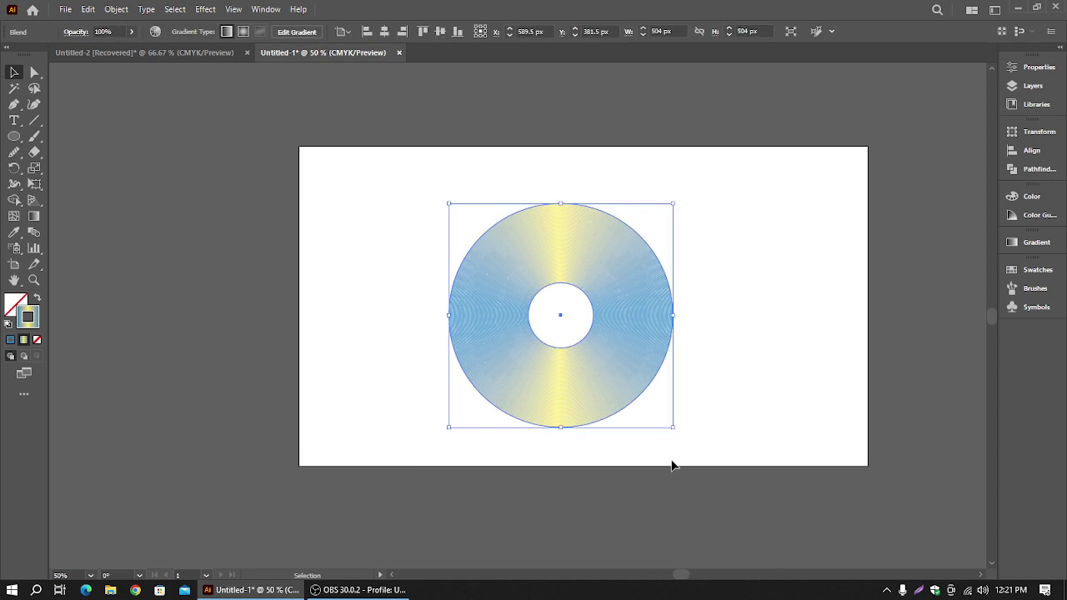
pyautogui.click(773, 367)
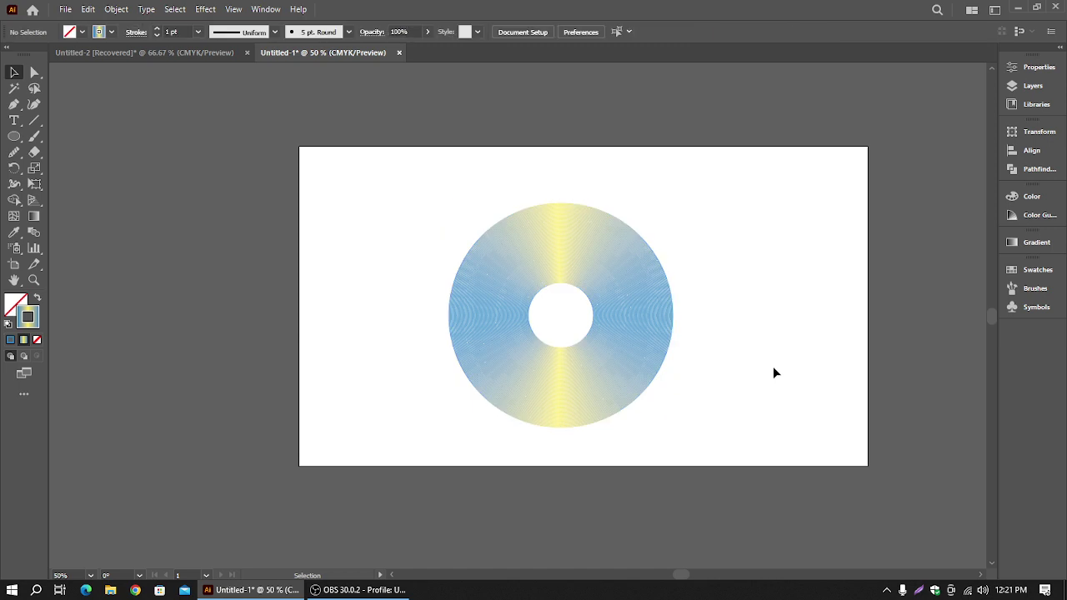
# - Delete the ring blend and draw a small five-pointed star in the artboard's upper right area
pyautogui.click(617, 332)
pyautogui.press('Delete')
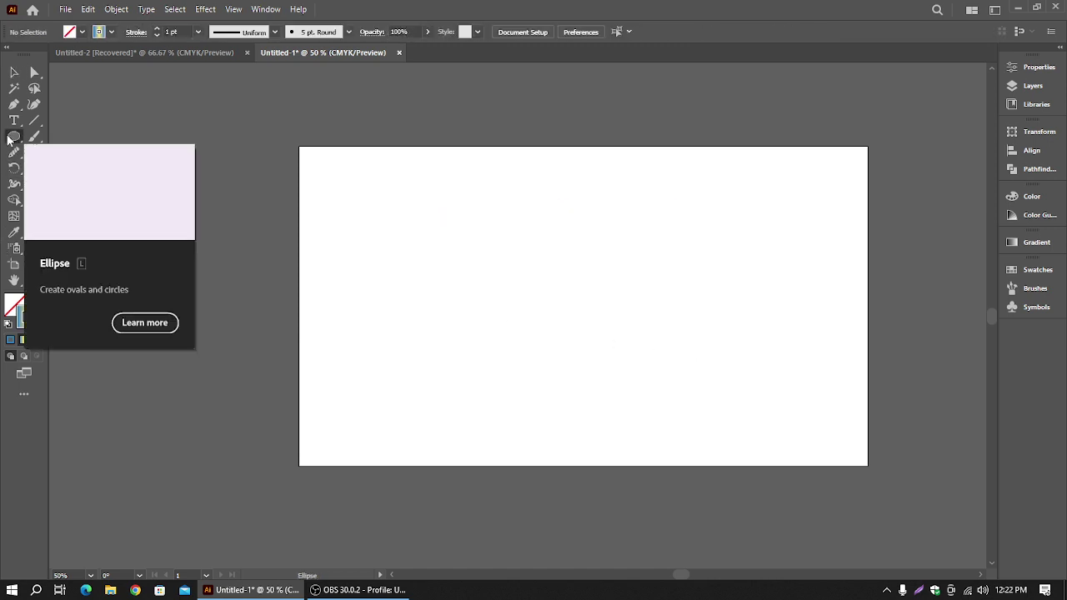
pyautogui.moveTo(13, 135); pyautogui.dragTo(46, 202)
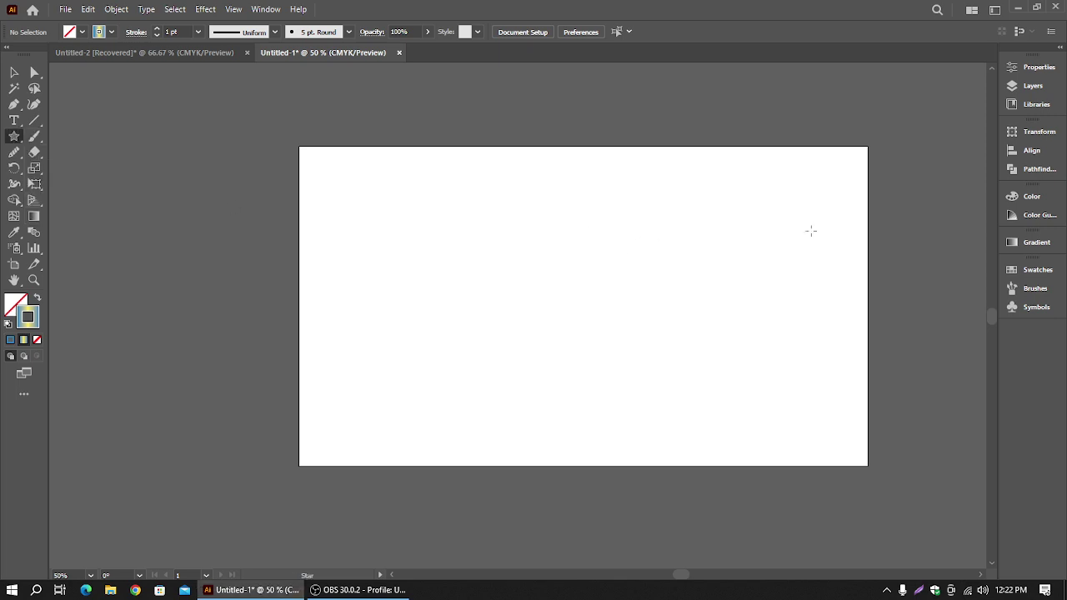
pyautogui.moveTo(721, 254); pyautogui.dragTo(748, 288)
pyautogui.press('v')
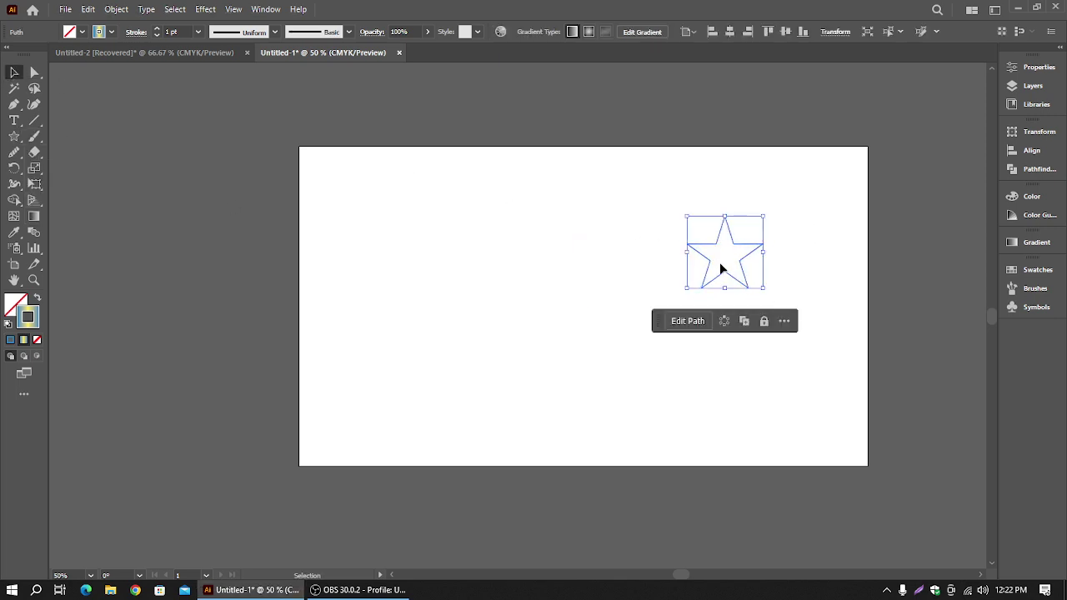
# - Round all corners of the star with a radius of about 10 px
pyautogui.click(34, 72)
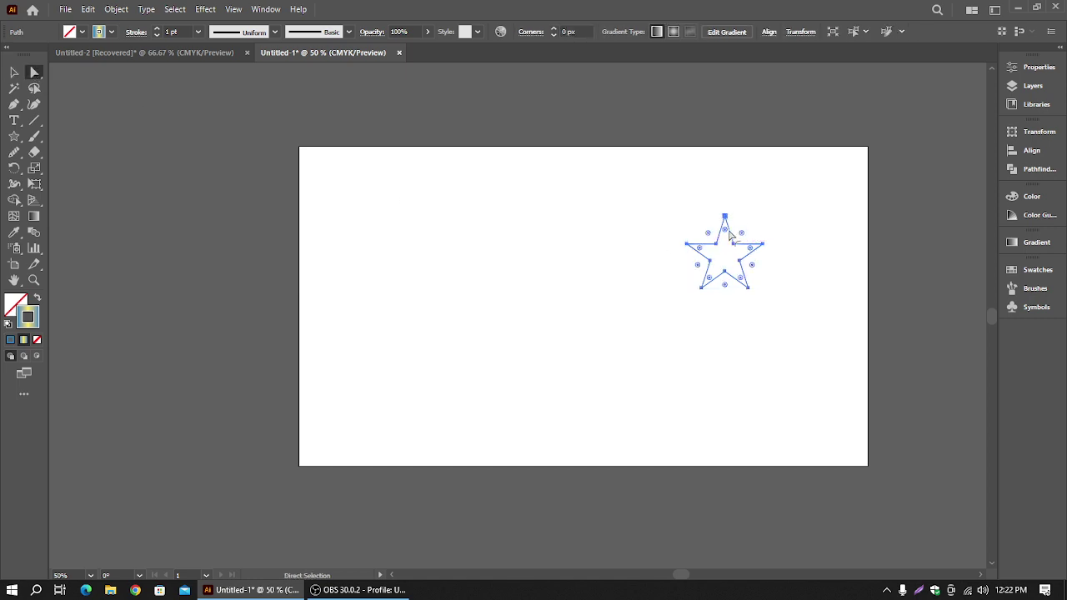
pyautogui.moveTo(726, 236); pyautogui.dragTo(735, 242)
pyautogui.click(732, 278)
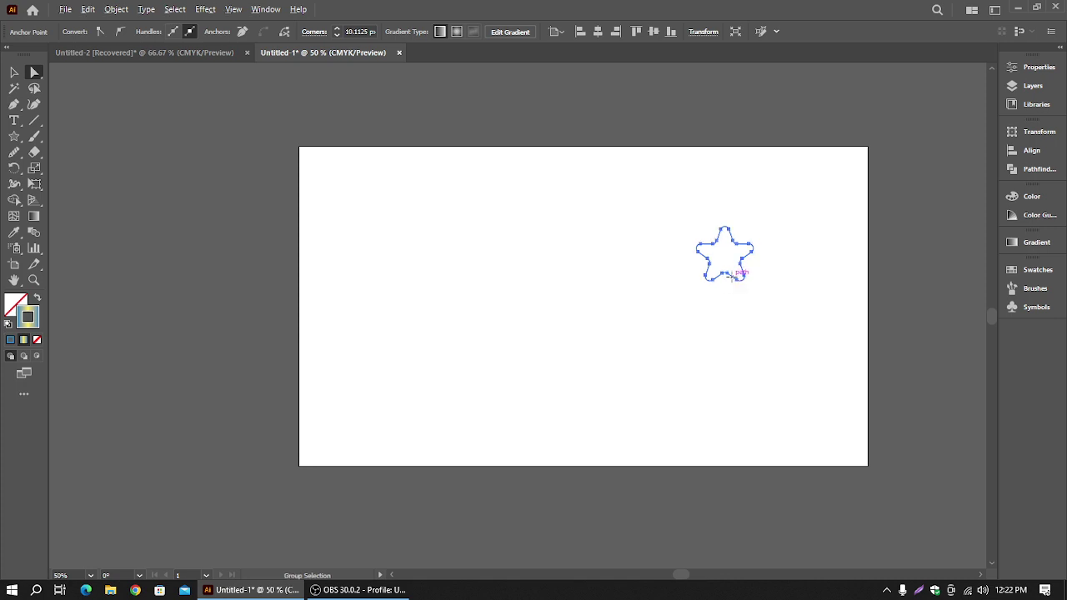
# - Duplicate the rounded star to the artboard's centre and scale the copy down to about half size
pyautogui.moveTo(734, 280); pyautogui.dragTo(599, 339)
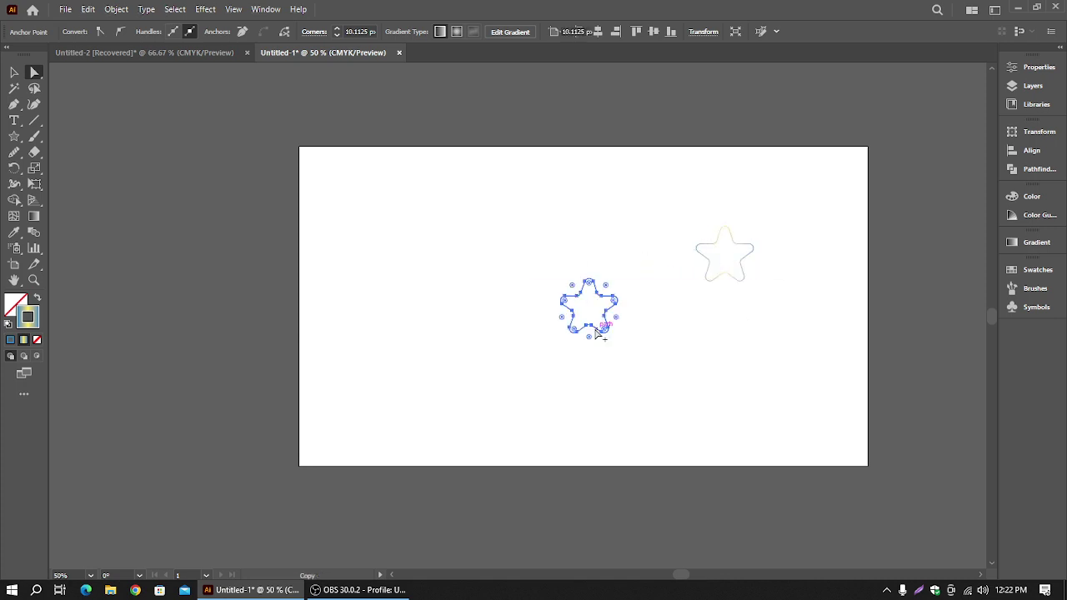
pyautogui.click(15, 73)
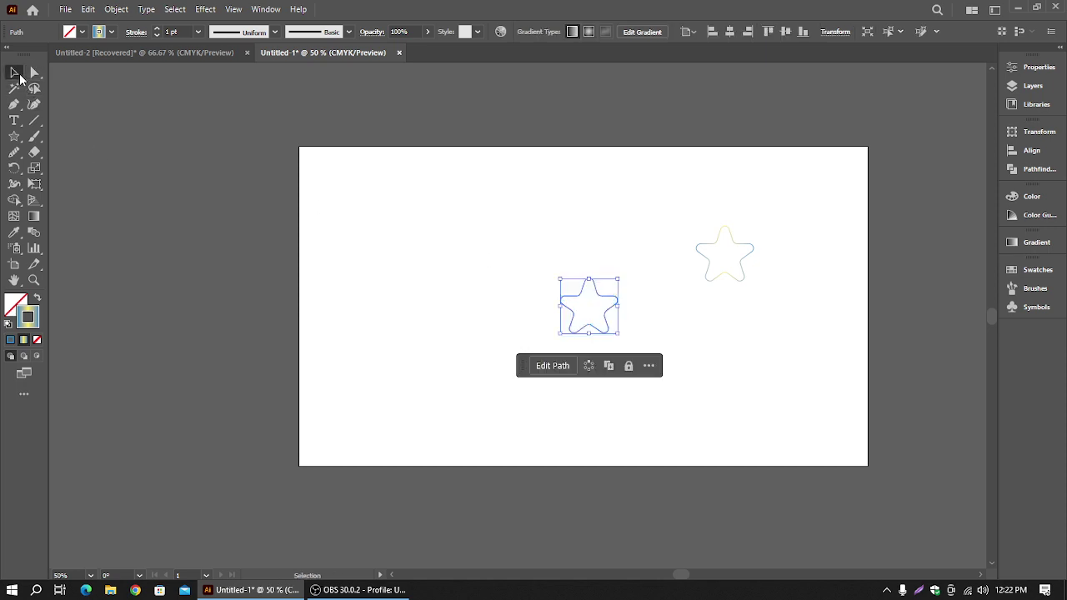
pyautogui.moveTo(619, 335); pyautogui.dragTo(607, 322)
pyautogui.click(615, 262)
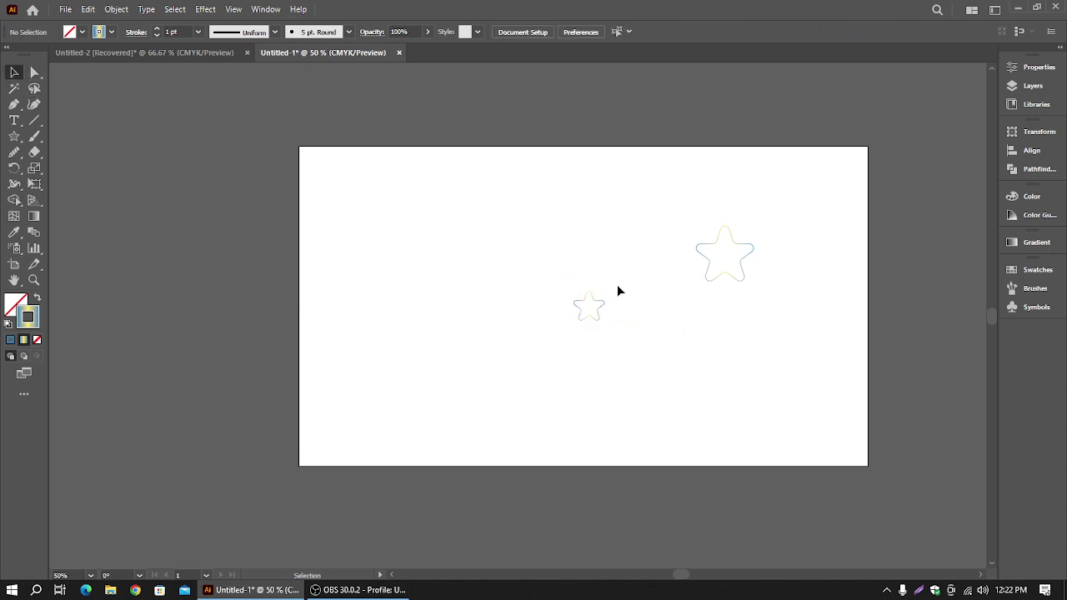
# - Blend the small rounded star with the larger one
pyautogui.moveTo(572, 224); pyautogui.dragTo(651, 327)
pyautogui.click(118, 10)
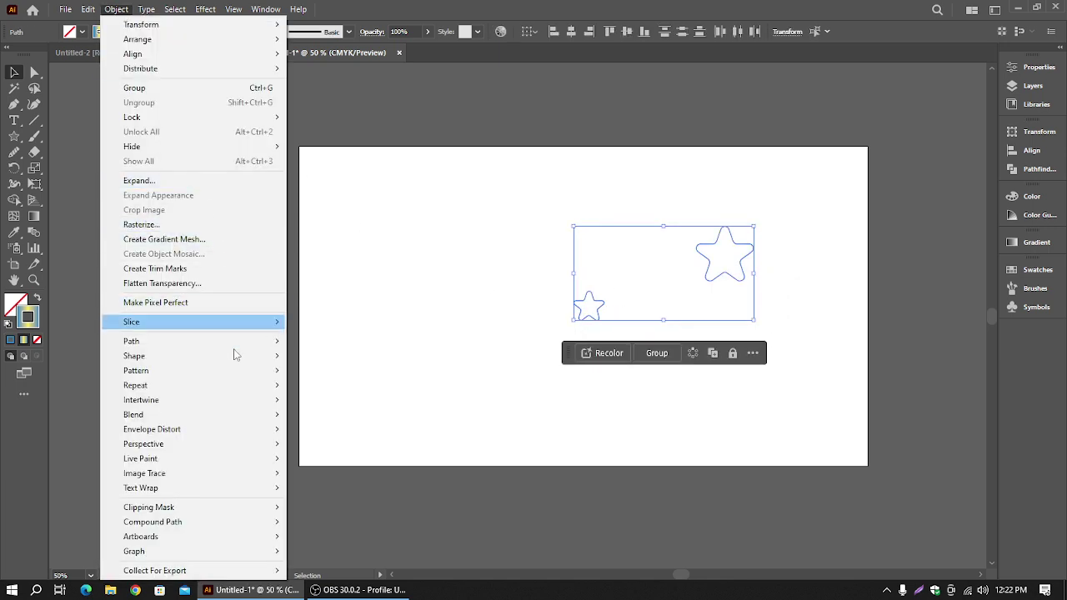
pyautogui.moveTo(263, 417)
pyautogui.click(351, 416)
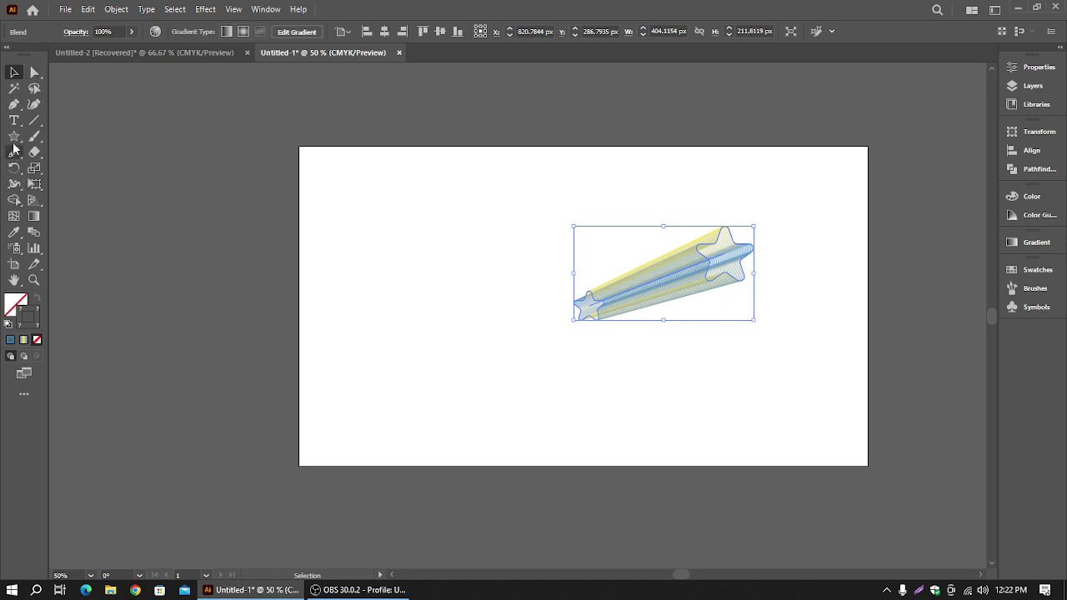
# - Bend the star blend's spine into a downward curve with the Curvature tool and move its small-star end farther left
pyautogui.click(33, 104)
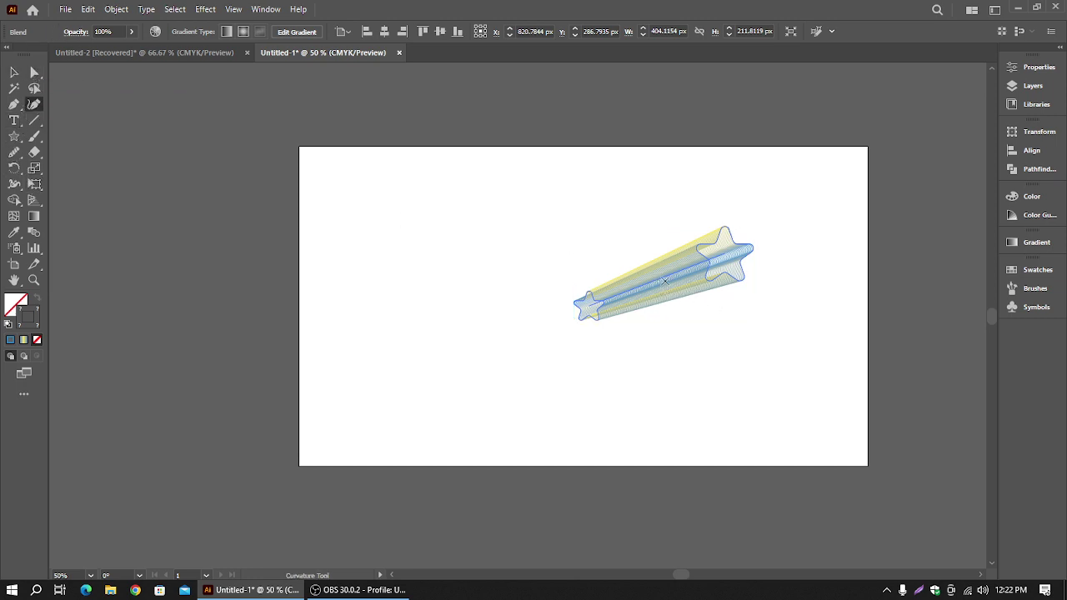
pyautogui.click(650, 286)
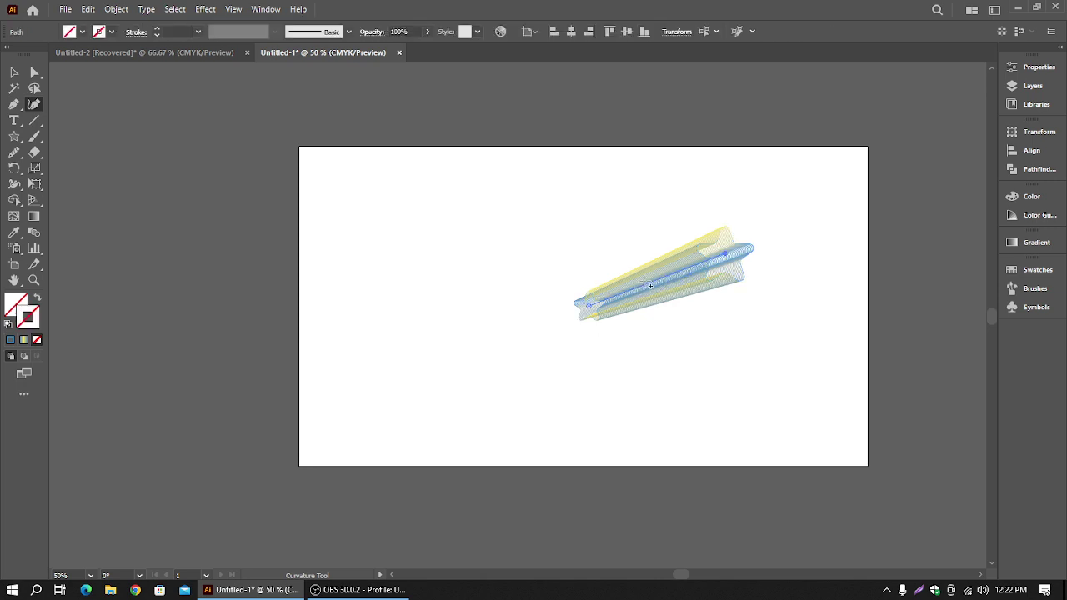
pyautogui.moveTo(654, 279); pyautogui.dragTo(543, 283)
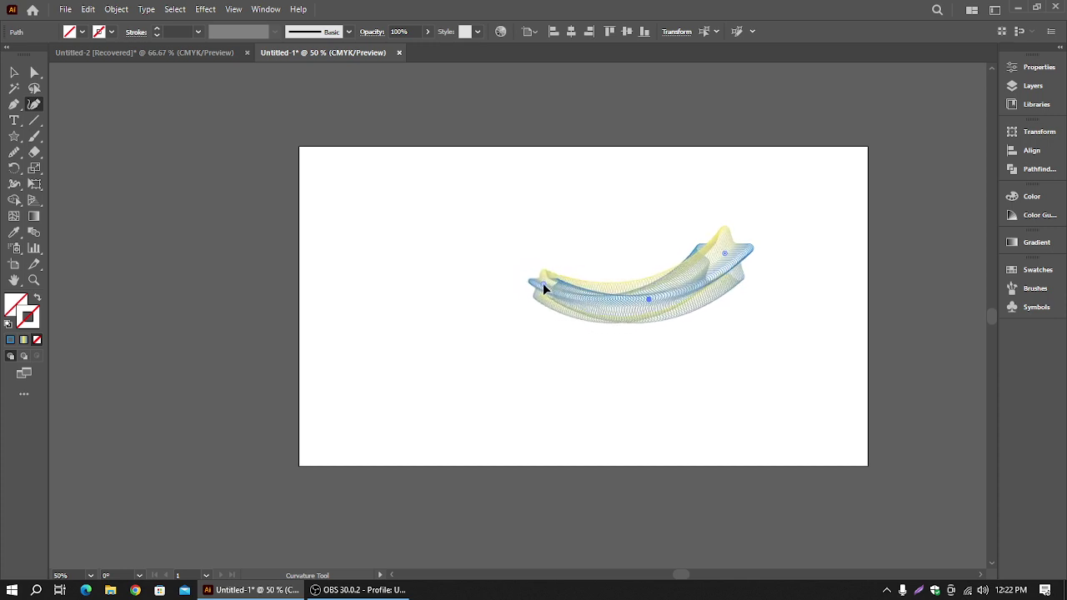
pyautogui.click(19, 76)
pyautogui.click(824, 247)
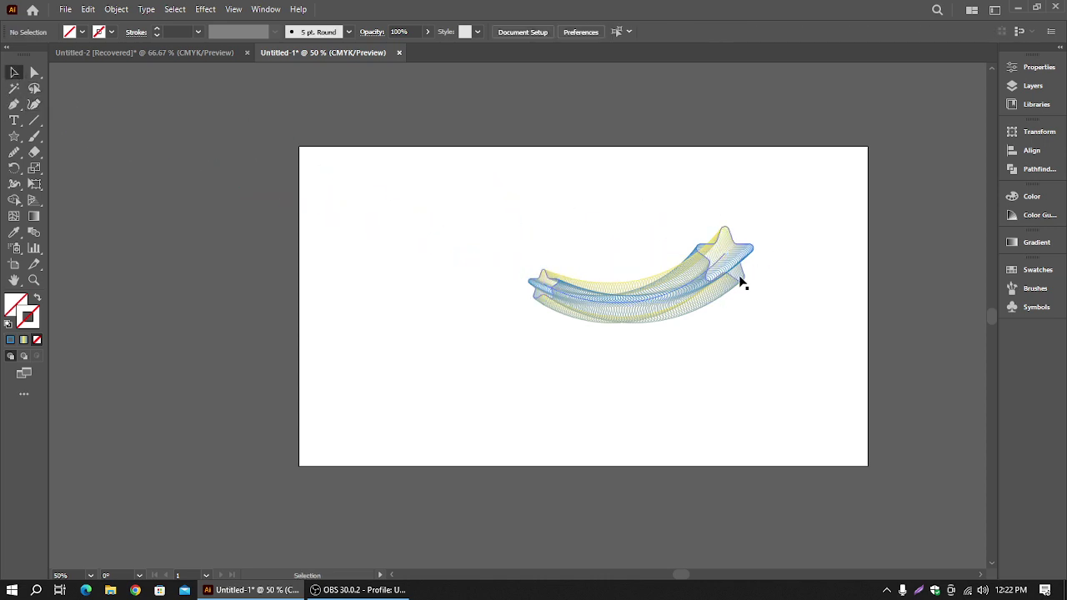
# - Enlarge the curved star blend to about 747 by 254 px and centre it on the artboard
pyautogui.click(742, 286)
pyautogui.moveTo(754, 305); pyautogui.dragTo(805, 358)
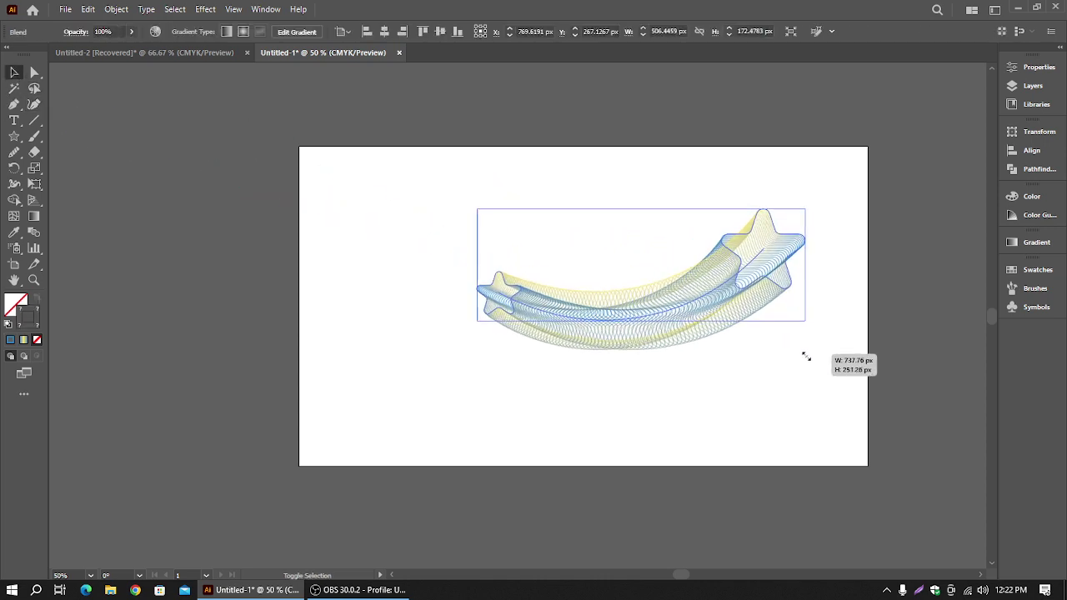
pyautogui.moveTo(692, 310); pyautogui.dragTo(682, 351)
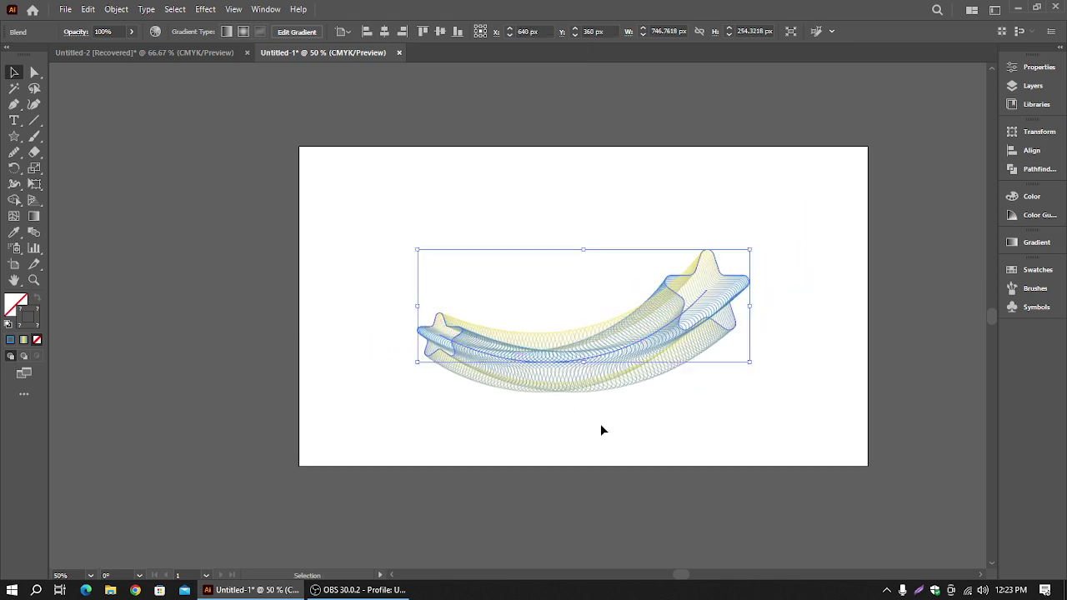
# - Delete the curved star blend and draw a large five-pointed star in the right part of the artboard
pyautogui.press('Delete')
pyautogui.click(14, 138)
pyautogui.moveTo(690, 288); pyautogui.dragTo(772, 291)
pyautogui.press('v')
pyautogui.click(606, 267)
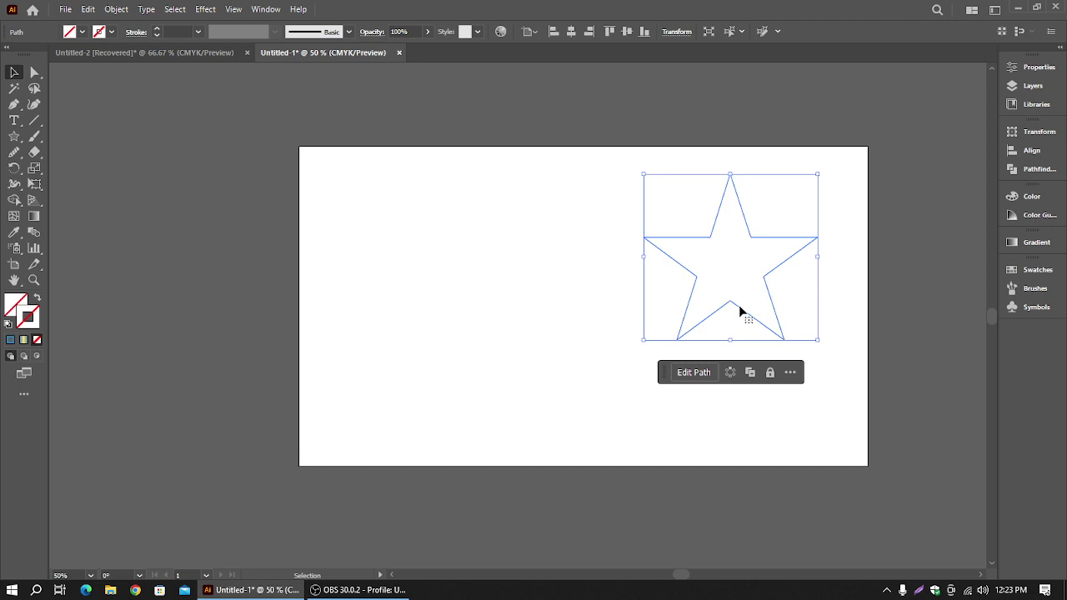
# - Apply the blue-yellow-blue gradient to the large star's stroke
pyautogui.click(111, 32)
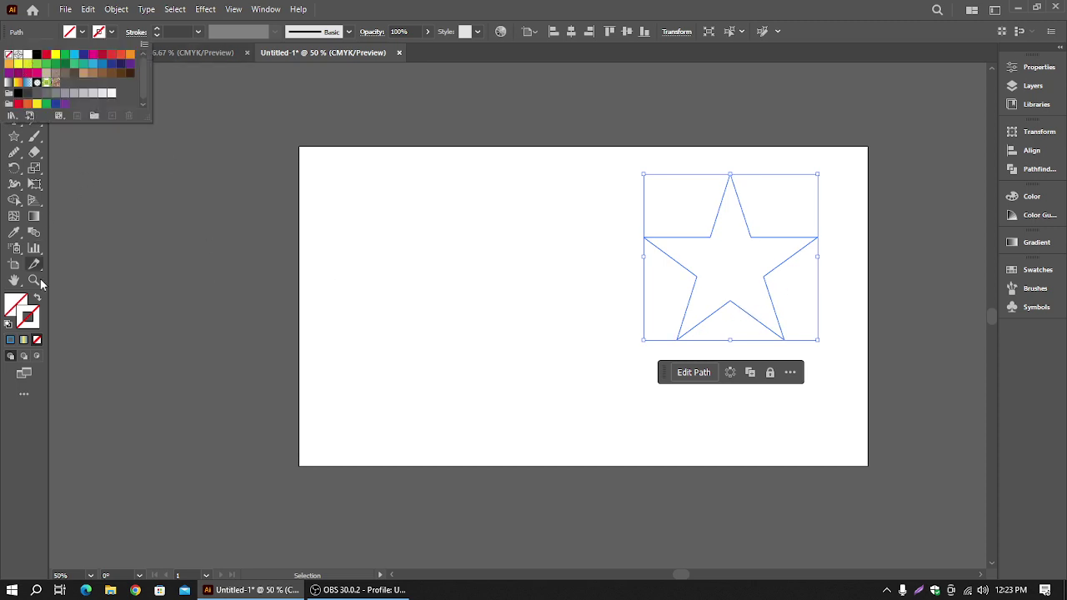
pyautogui.click(24, 340)
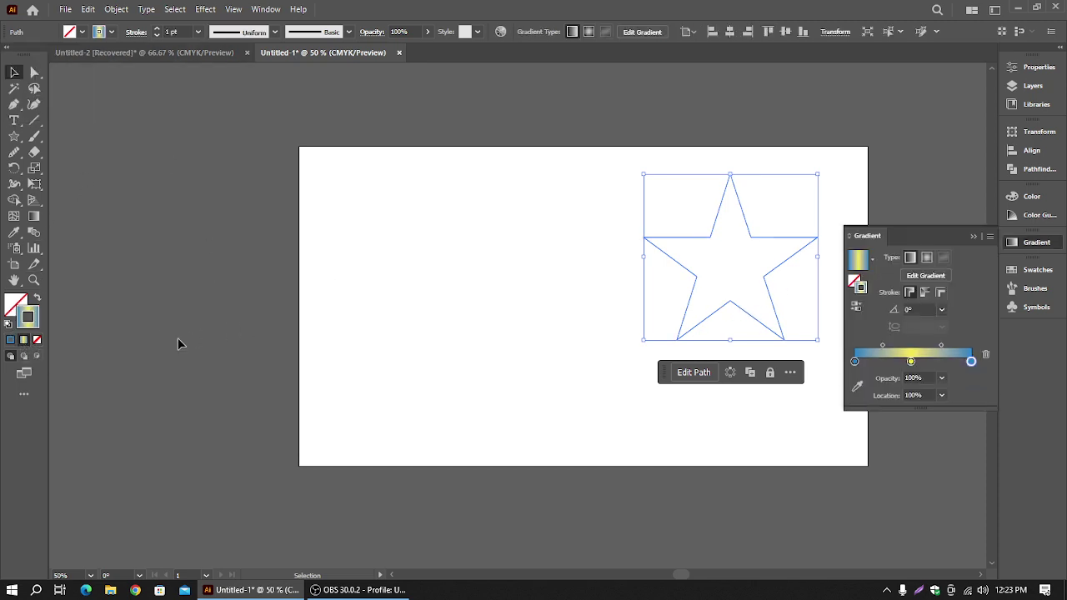
pyautogui.click(446, 243)
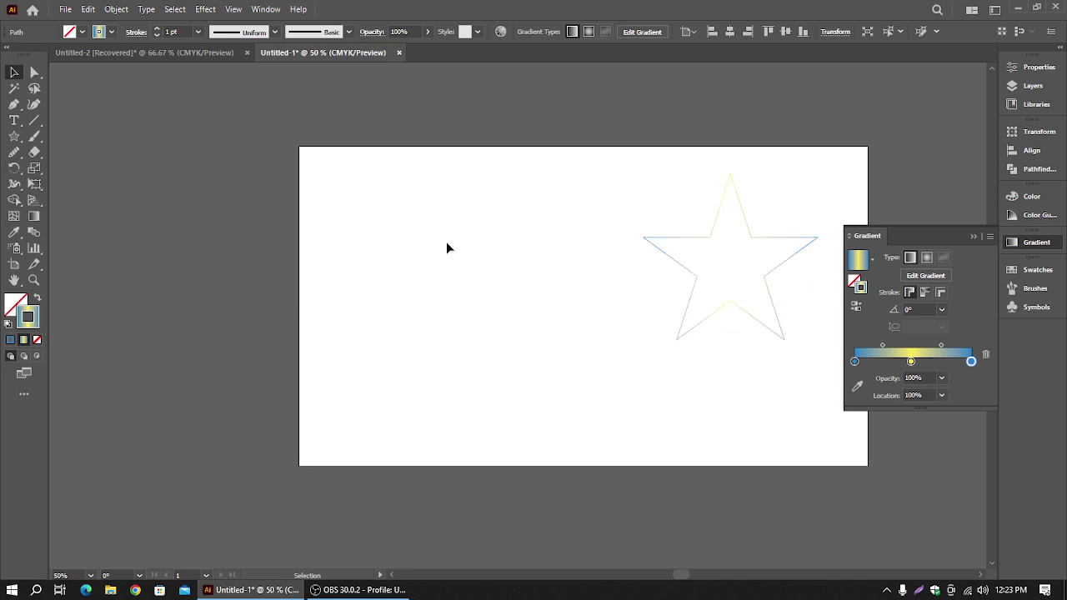
pyautogui.click(973, 237)
# - Duplicate the large star to the artboard's left side and scale the copy down to a tiny star
pyautogui.click(773, 297)
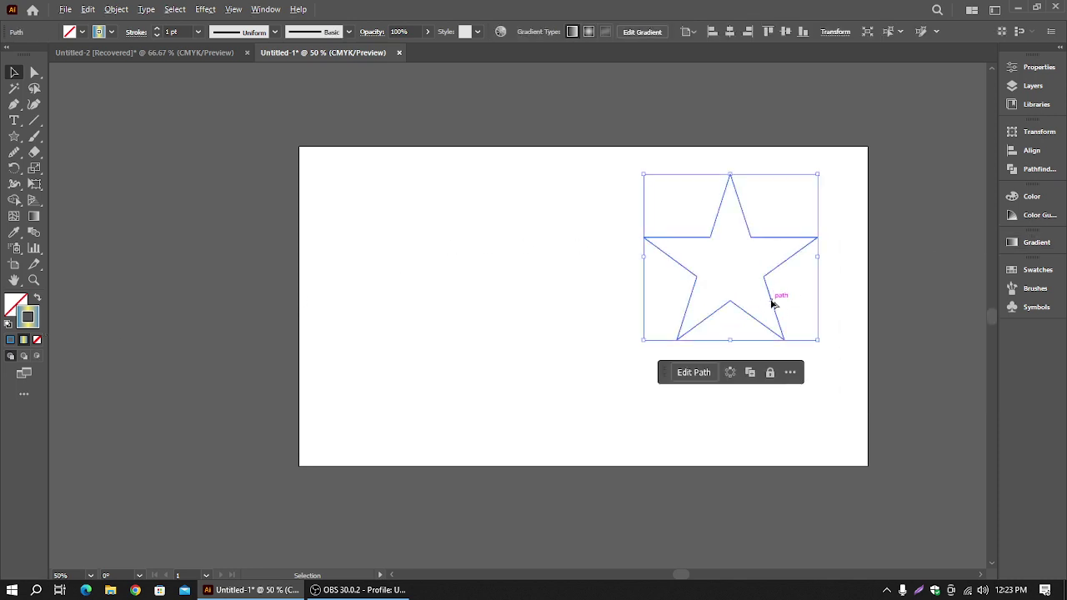
pyautogui.moveTo(774, 300); pyautogui.dragTo(478, 371)
pyautogui.moveTo(521, 408); pyautogui.dragTo(435, 361)
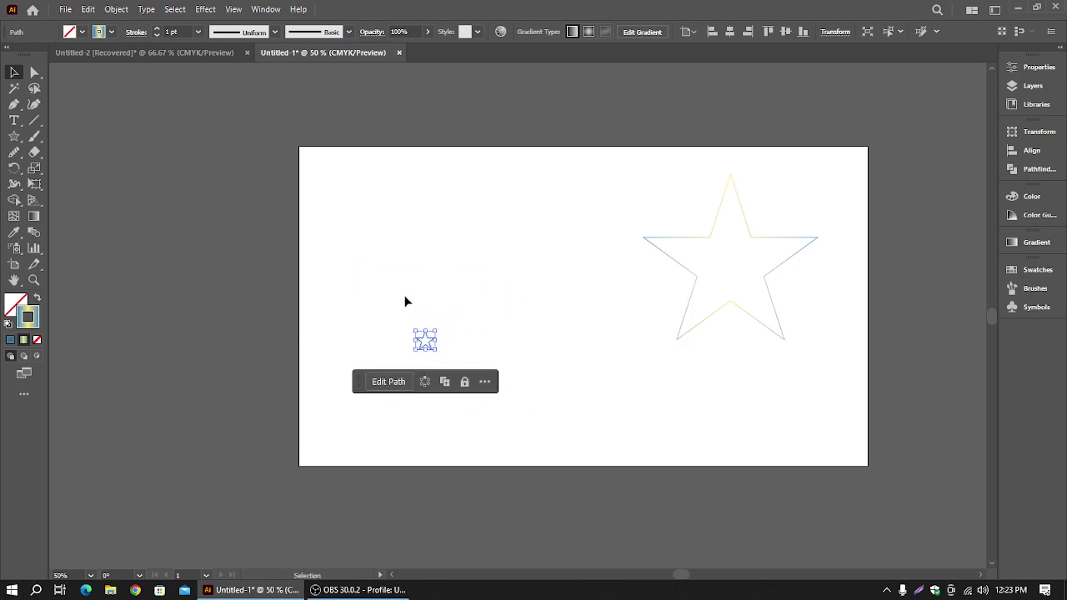
pyautogui.moveTo(405, 300); pyautogui.dragTo(761, 372)
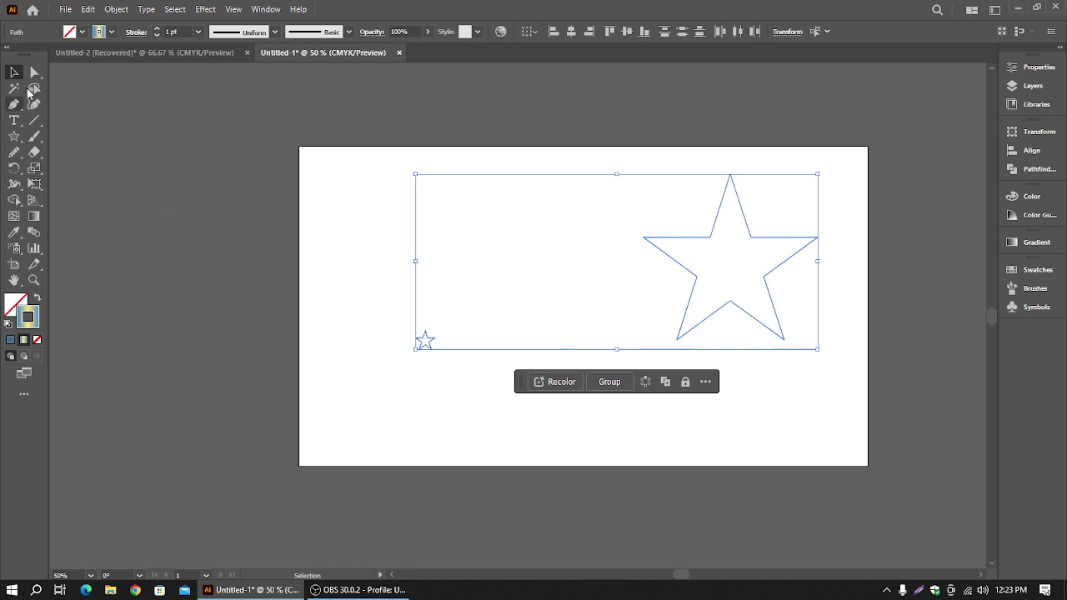
pyautogui.click(739, 410)
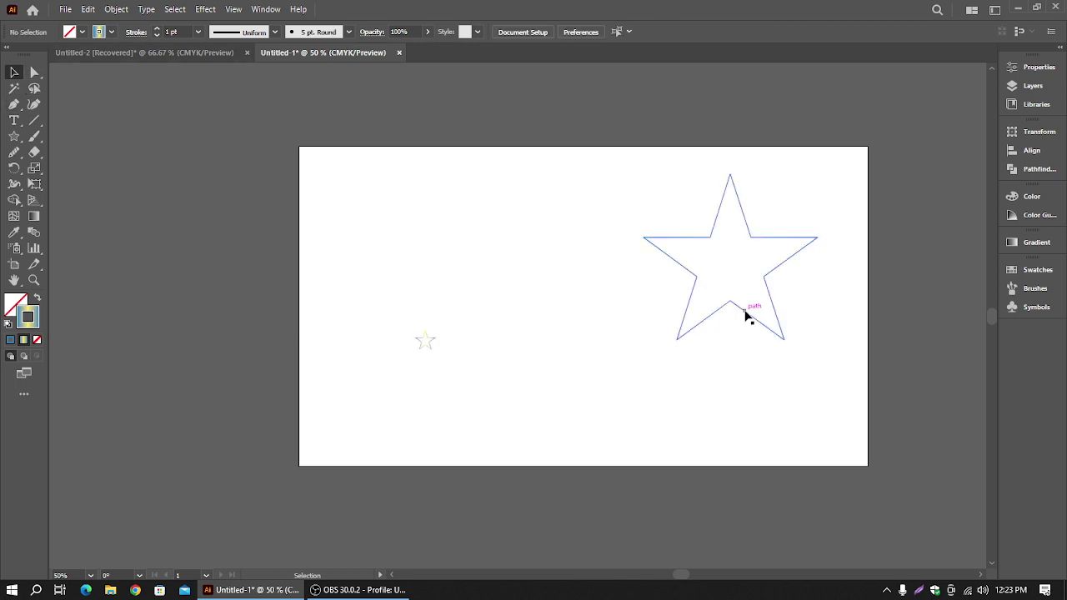
# - Move the large star down and the tiny star slightly up, and select both stars
pyautogui.moveTo(750, 317); pyautogui.dragTo(764, 384)
pyautogui.moveTo(421, 345); pyautogui.dragTo(429, 305)
pyautogui.moveTo(401, 252); pyautogui.dragTo(764, 381)
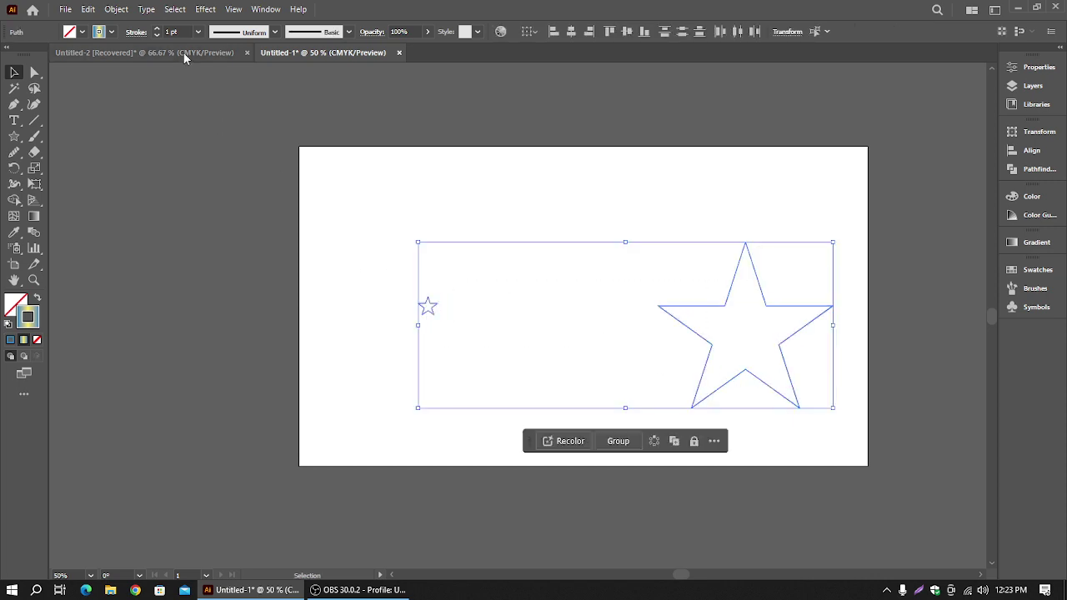
# - Create a blend between the tiny and large sharp-cornered stars
pyautogui.click(115, 9)
pyautogui.moveTo(206, 418)
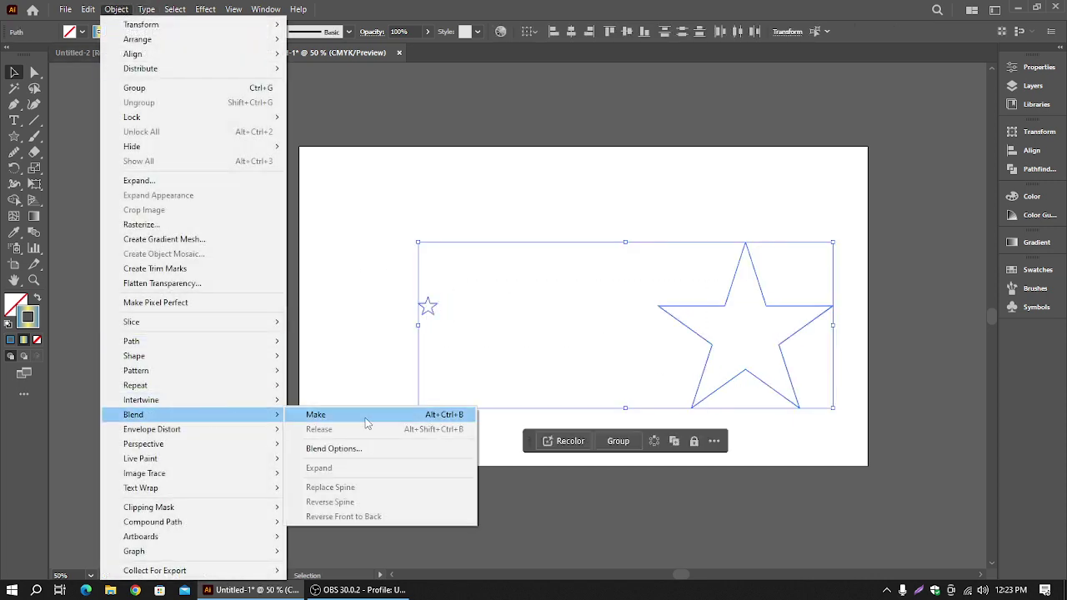
pyautogui.click(379, 417)
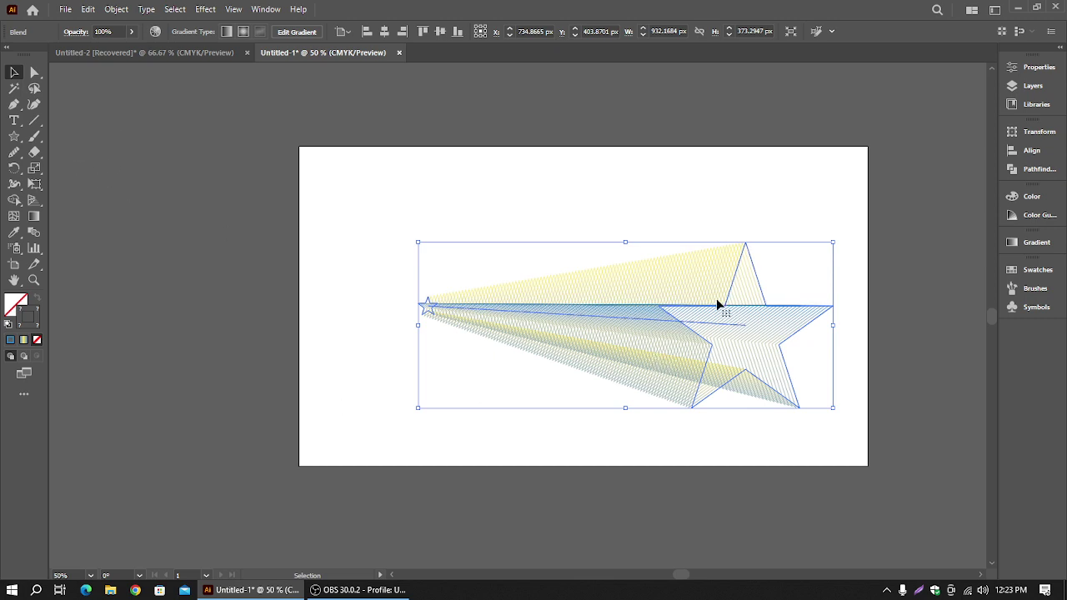
# - Bend the star blend's spine downward into a curve and shift its tiny-star end slightly inward with the Curvature tool
pyautogui.click(34, 105)
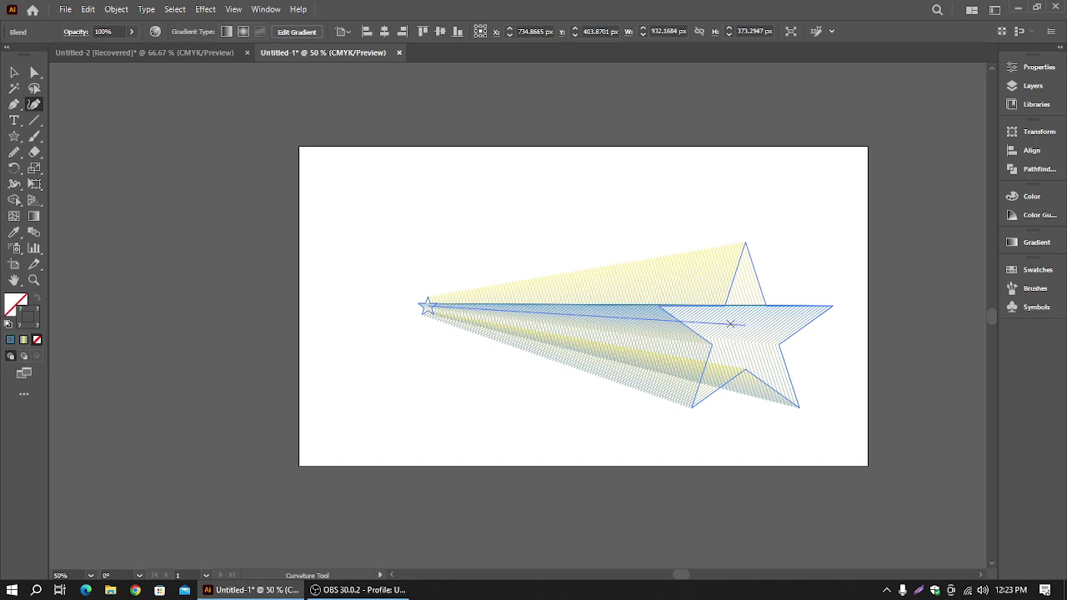
pyautogui.click(745, 324)
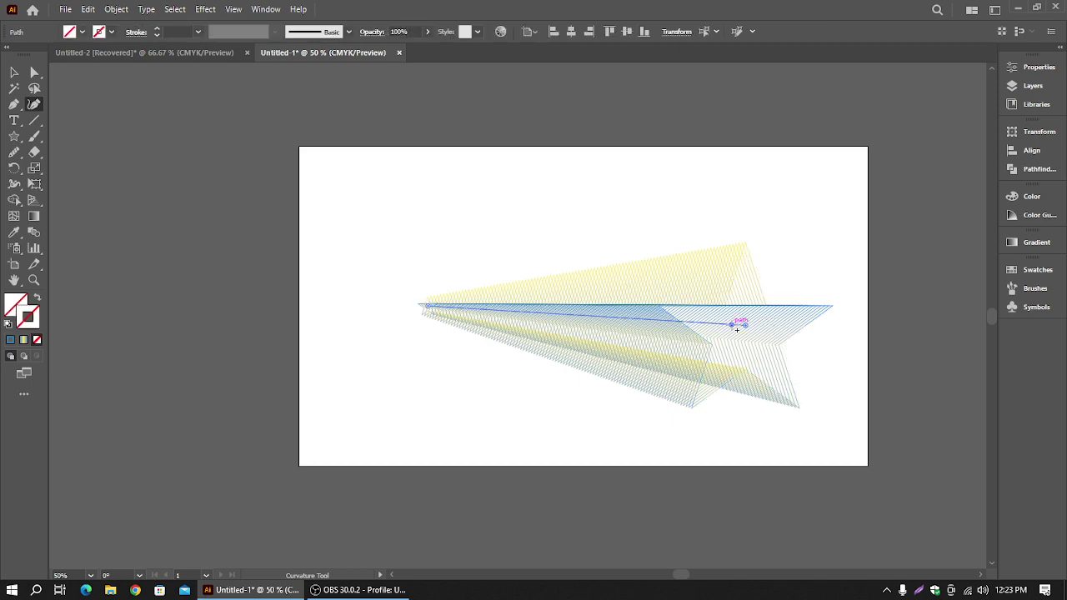
pyautogui.moveTo(737, 330); pyautogui.dragTo(564, 403)
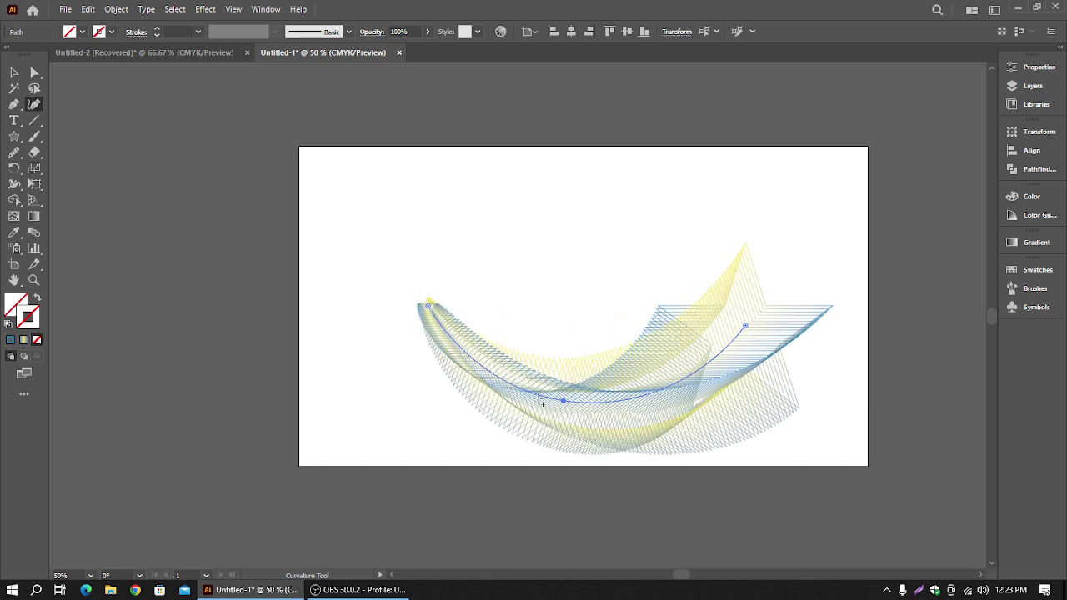
pyautogui.moveTo(416, 311); pyautogui.dragTo(454, 316)
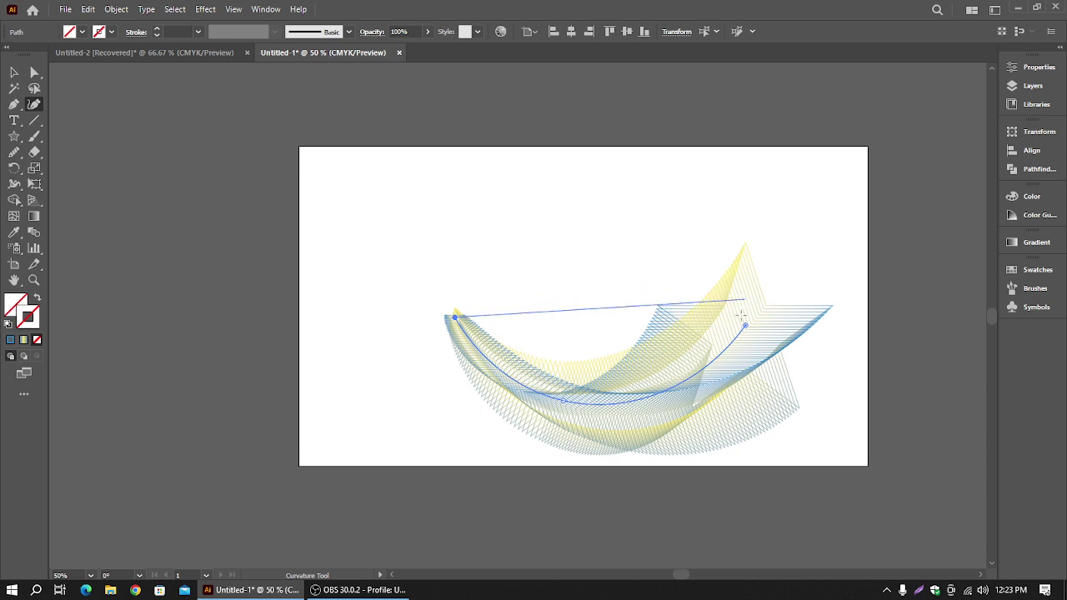
# - Undo the spine edits and the star blend, and deselect the two stars
pyautogui.hotkey('ctrl', 'z')
pyautogui.hotkey('ctrl', 'z')
pyautogui.hotkey('ctrl', 'z')
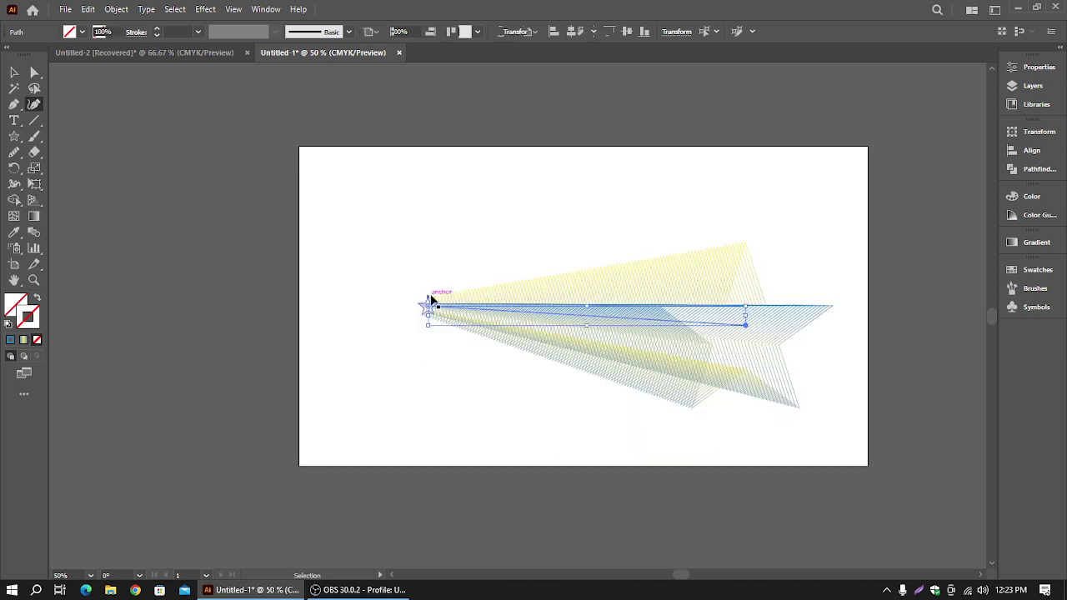
pyautogui.hotkey('ctrl', 'z')
pyautogui.hotkey('ctrl', 'shift', 'a')
pyautogui.press('v')
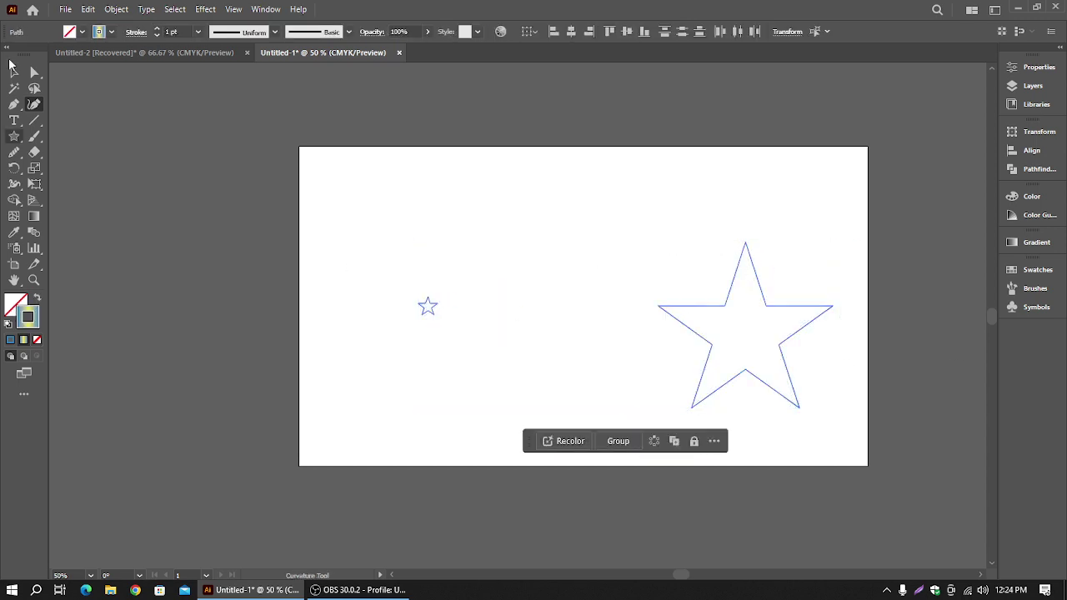
pyautogui.hotkey('ctrl', 'a')
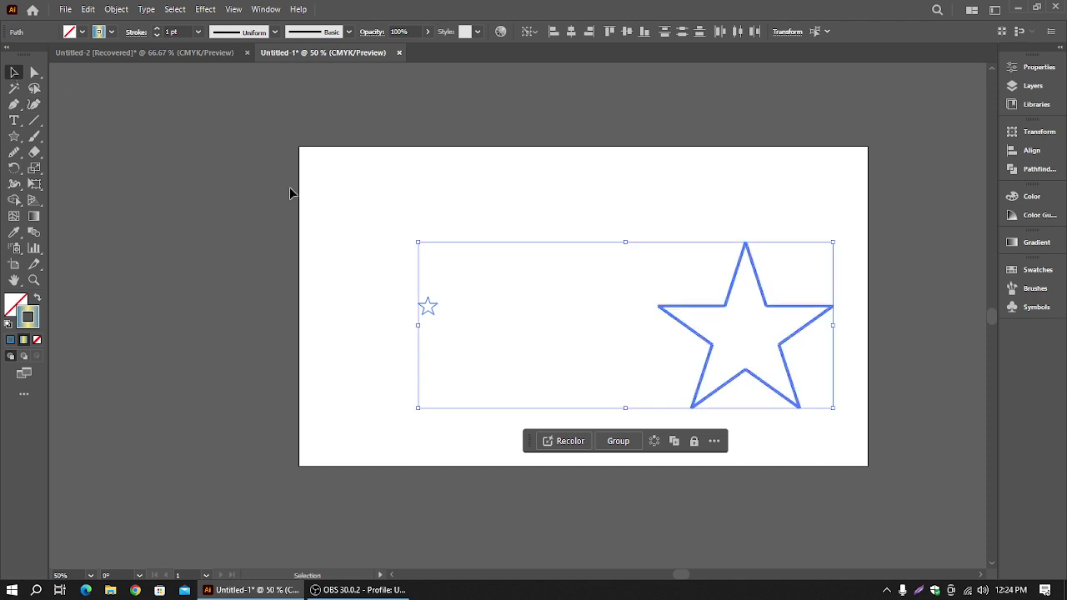
pyautogui.click(290, 192)
# - Round all corners of the large star to a radius of about 20 px
pyautogui.click(781, 307)
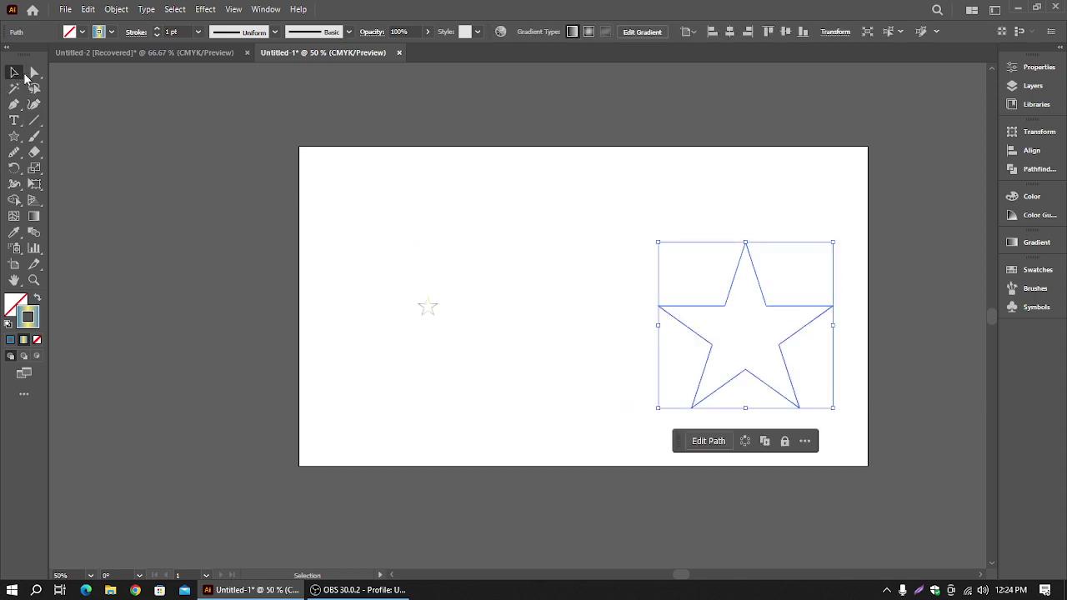
pyautogui.click(33, 73)
pyautogui.moveTo(747, 258); pyautogui.dragTo(744, 275)
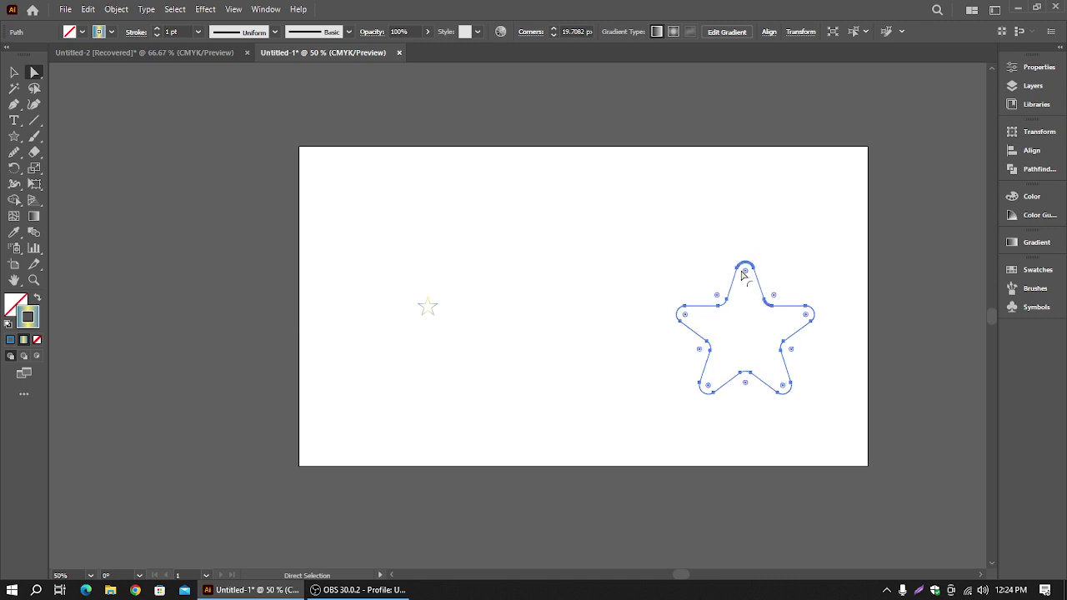
# - Round all corners of the tiny star to a radius of about 4.3 px and deselect it
pyautogui.click(551, 274)
pyautogui.moveTo(401, 281); pyautogui.dragTo(487, 344)
pyautogui.moveTo(435, 293); pyautogui.dragTo(439, 294)
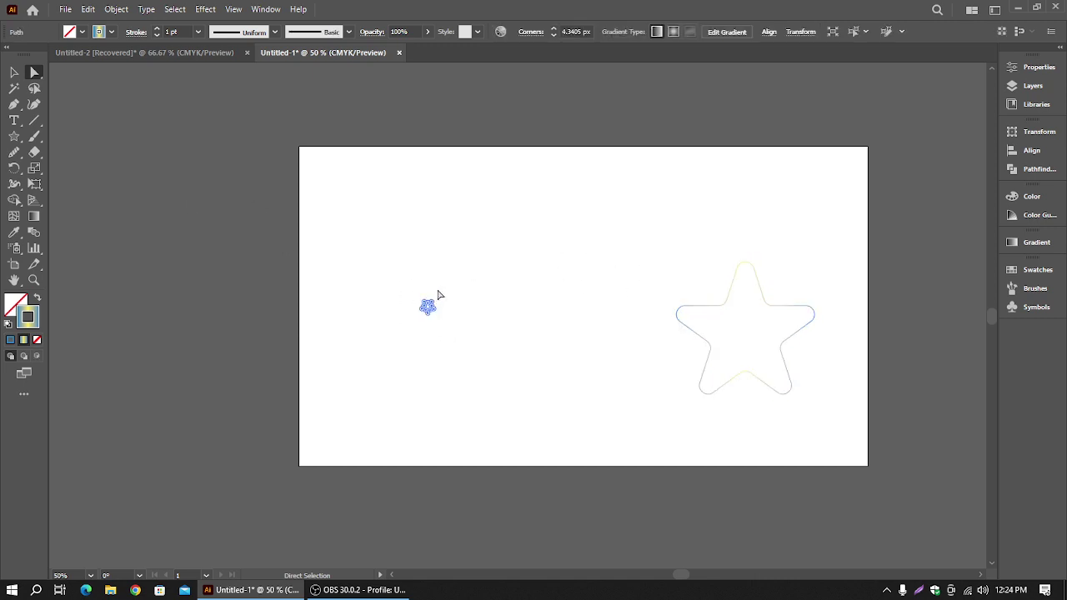
pyautogui.click(440, 294)
# - Select both rounded stars and make a blend between them
pyautogui.click(14, 73)
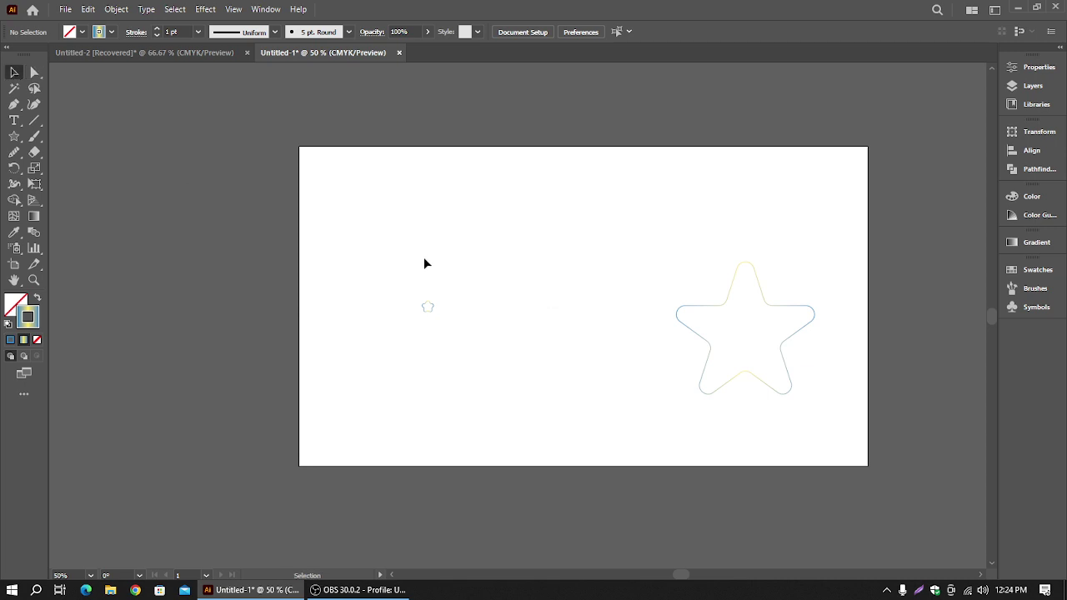
pyautogui.moveTo(394, 256); pyautogui.dragTo(791, 401)
pyautogui.click(116, 9)
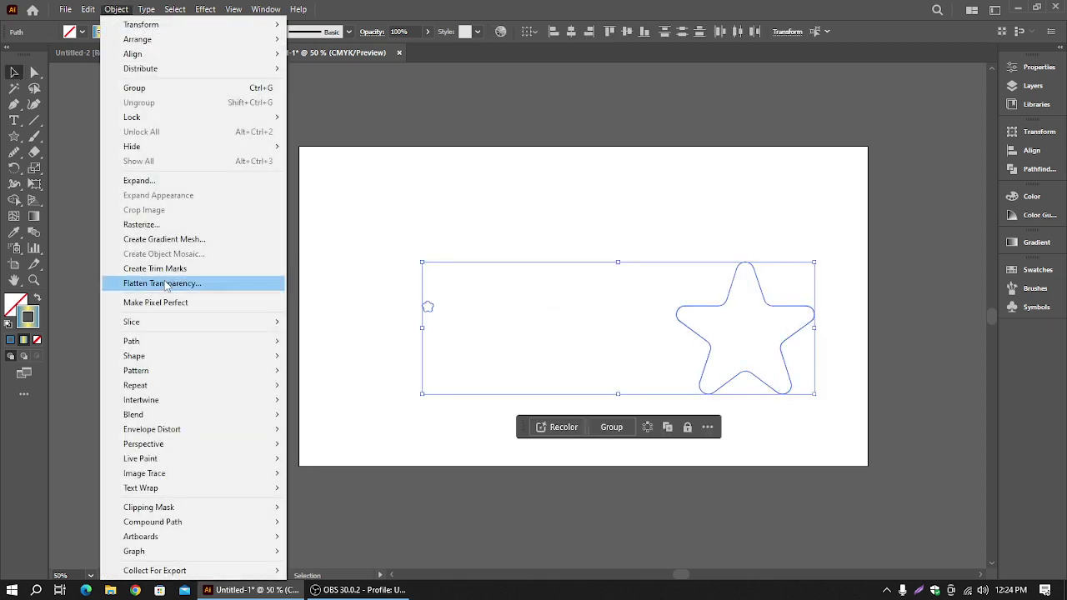
pyautogui.moveTo(219, 414)
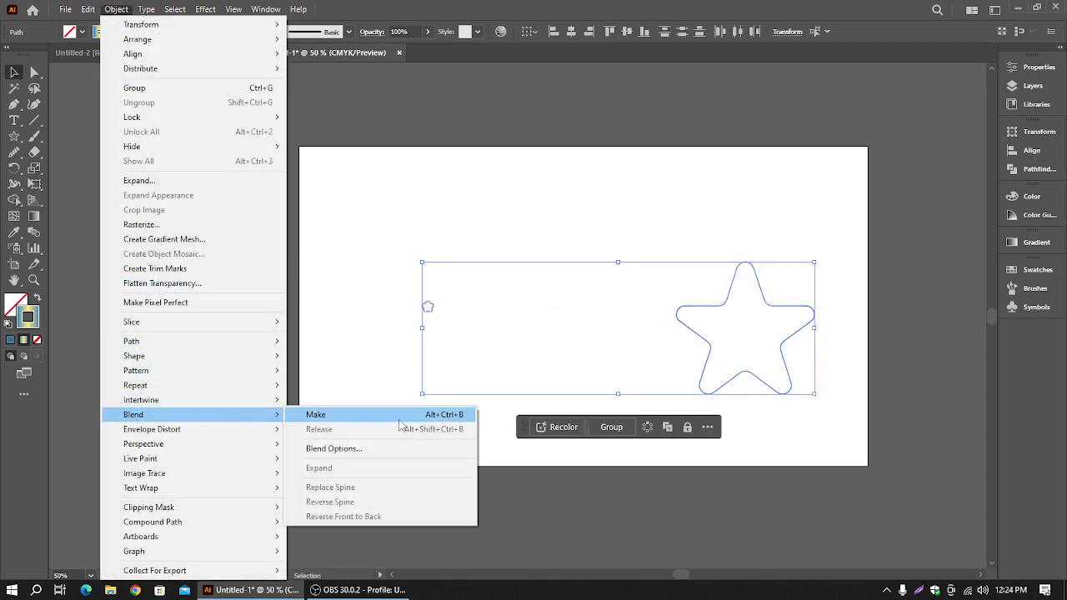
pyautogui.click(399, 417)
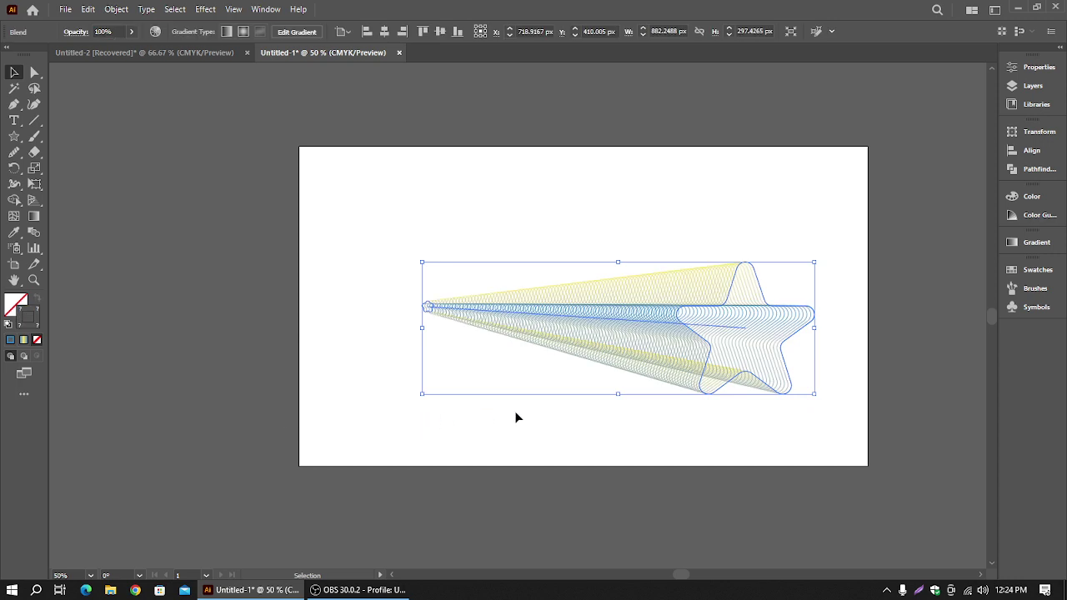
# - Curve the blend's spine downward near its middle and move its tiny-star end inward toward the large star
pyautogui.click(35, 105)
pyautogui.click(578, 318)
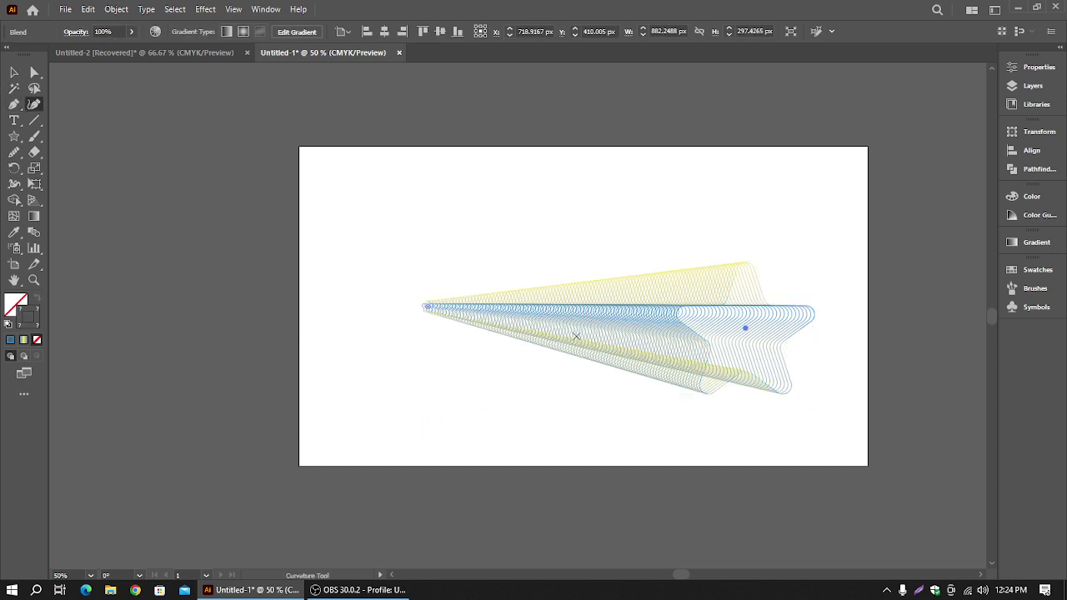
pyautogui.click(565, 314)
pyautogui.moveTo(565, 315); pyautogui.dragTo(556, 359)
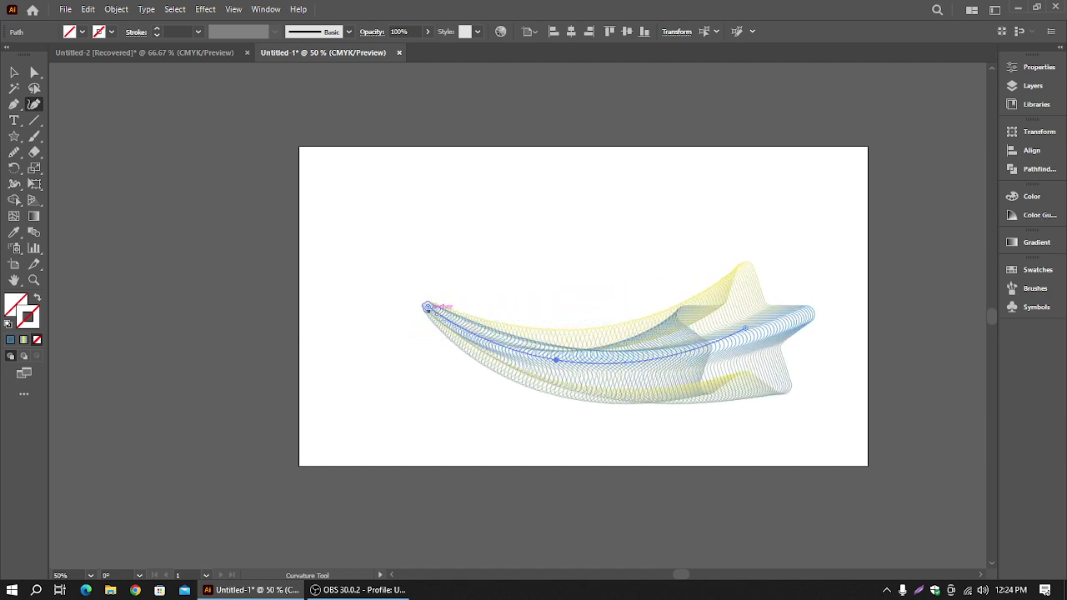
pyautogui.moveTo(426, 307); pyautogui.dragTo(512, 322)
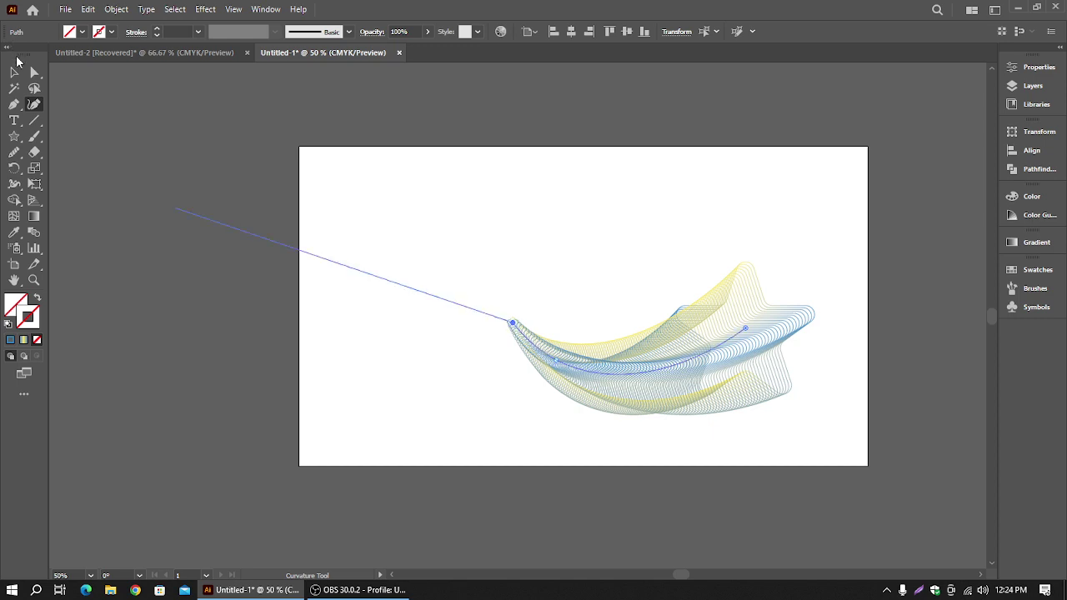
pyautogui.press('v')
pyautogui.click(539, 220)
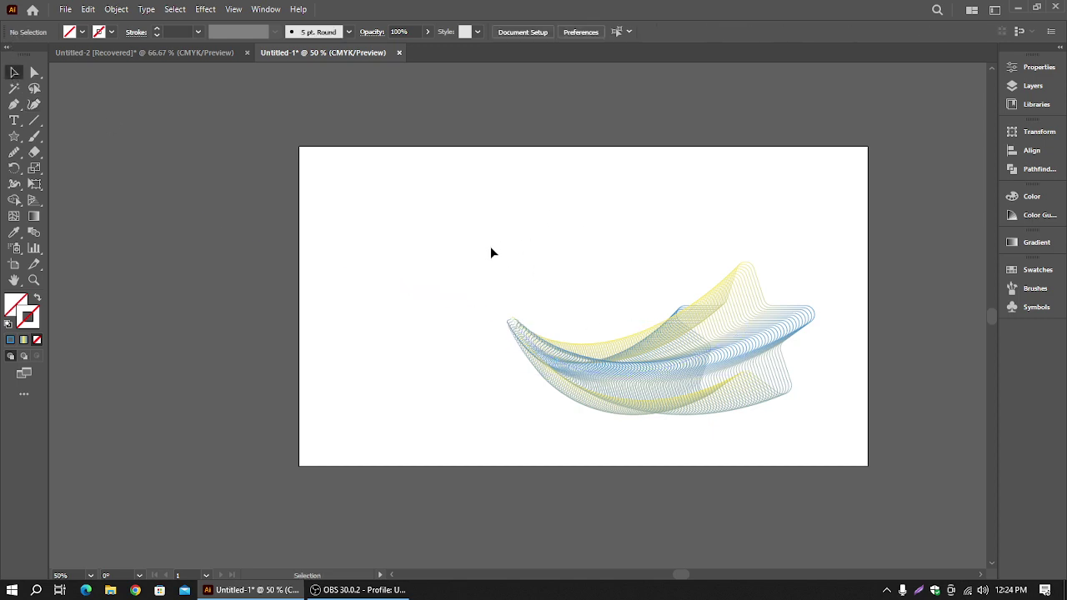
# - Apply the Orange, Yellow gradient preset to the curved star blend and deselect it
pyautogui.click(757, 402)
pyautogui.click(1037, 242)
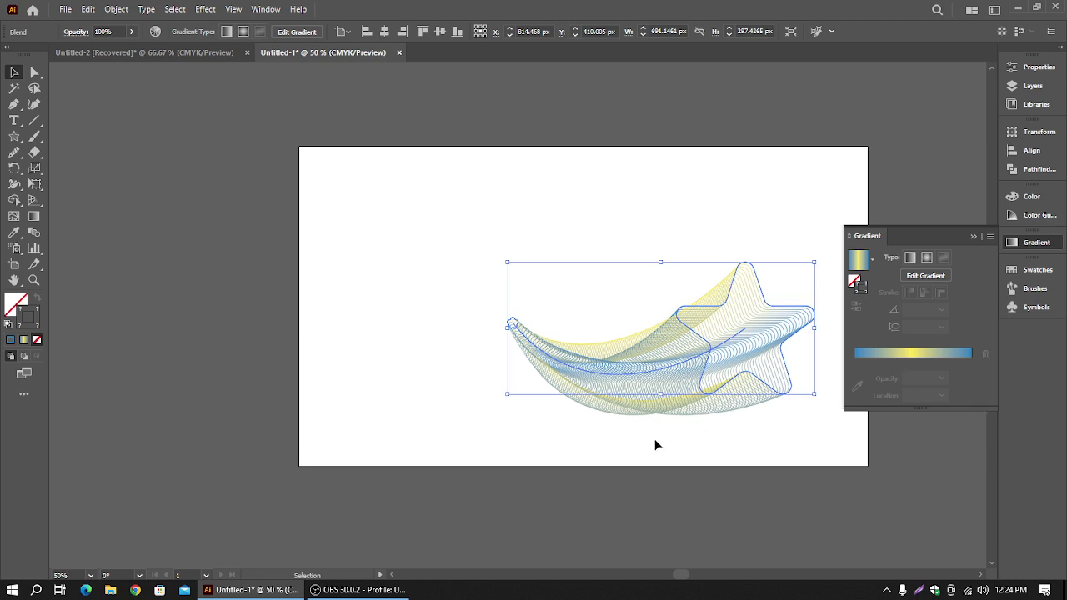
pyautogui.click(872, 261)
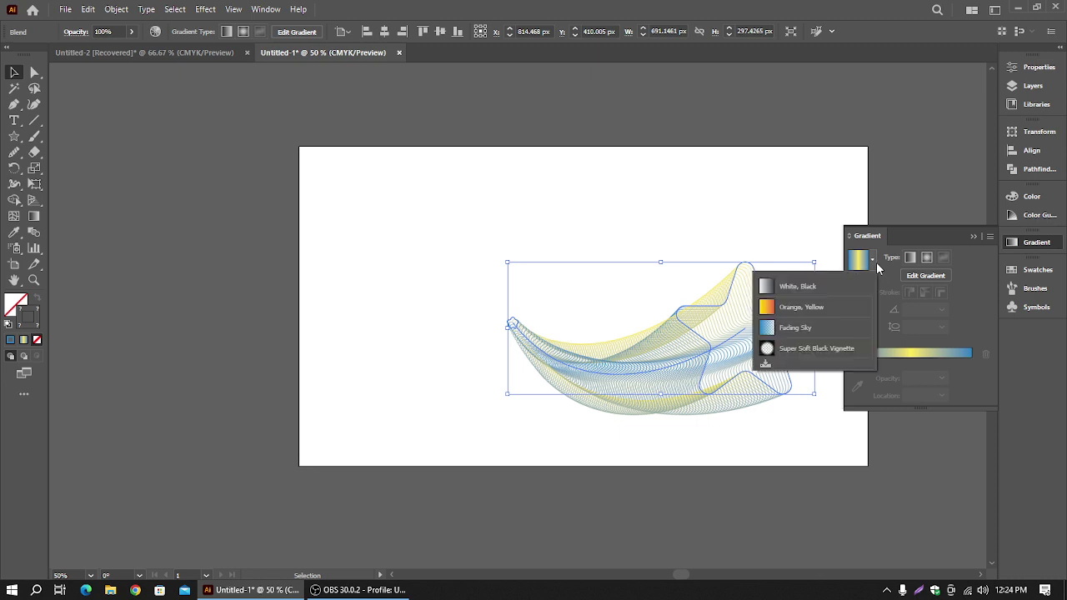
pyautogui.click(813, 308)
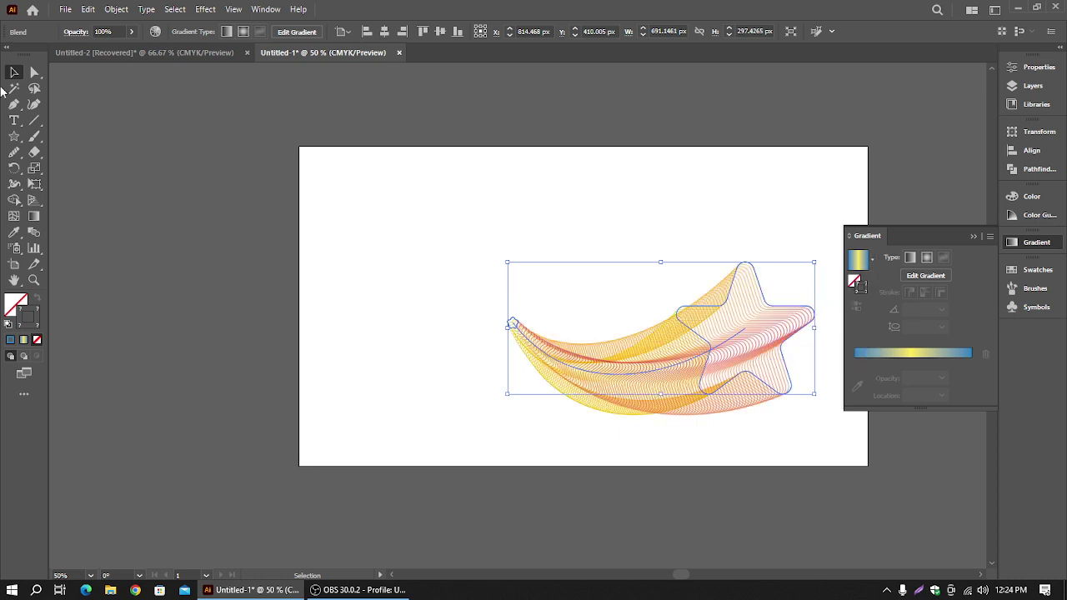
pyautogui.click(316, 182)
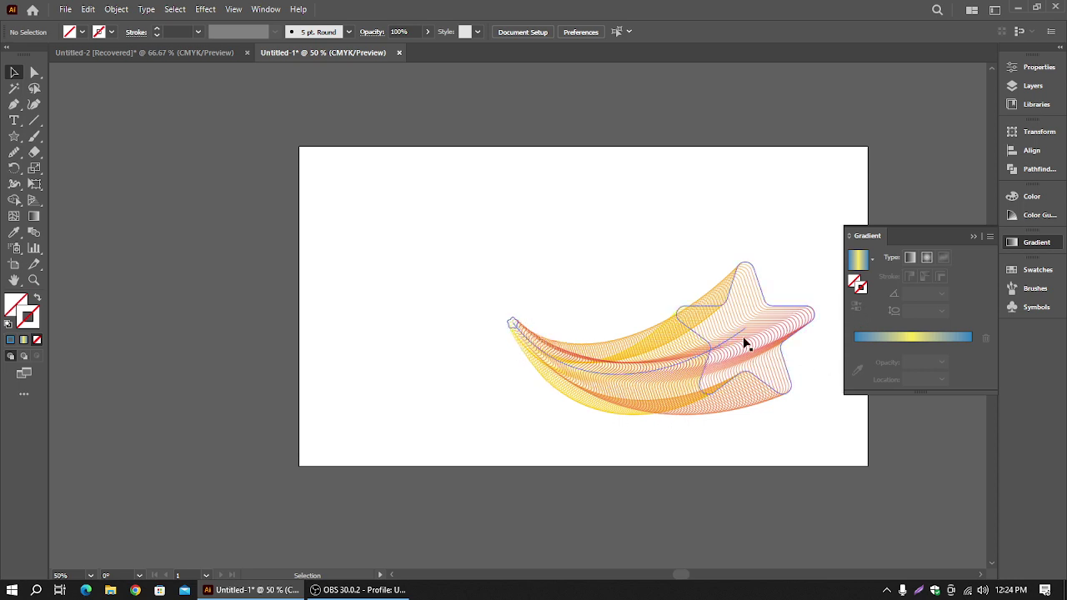
# - Close the gradient settings and move the star blend up and left to about X 736 px, Y 386 px
pyautogui.click(15, 184)
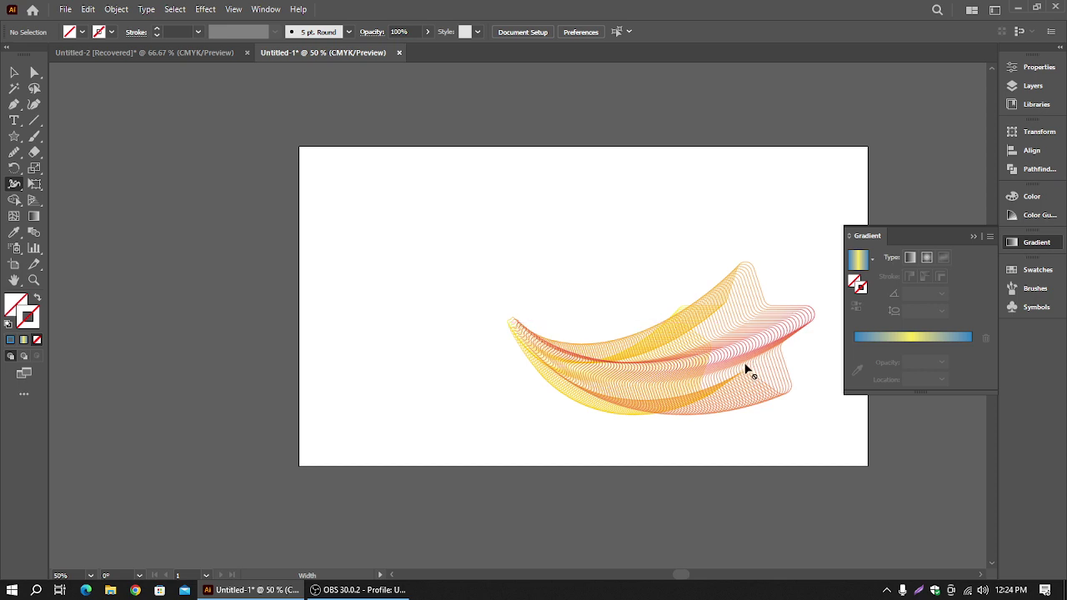
pyautogui.click(14, 74)
pyautogui.click(1012, 243)
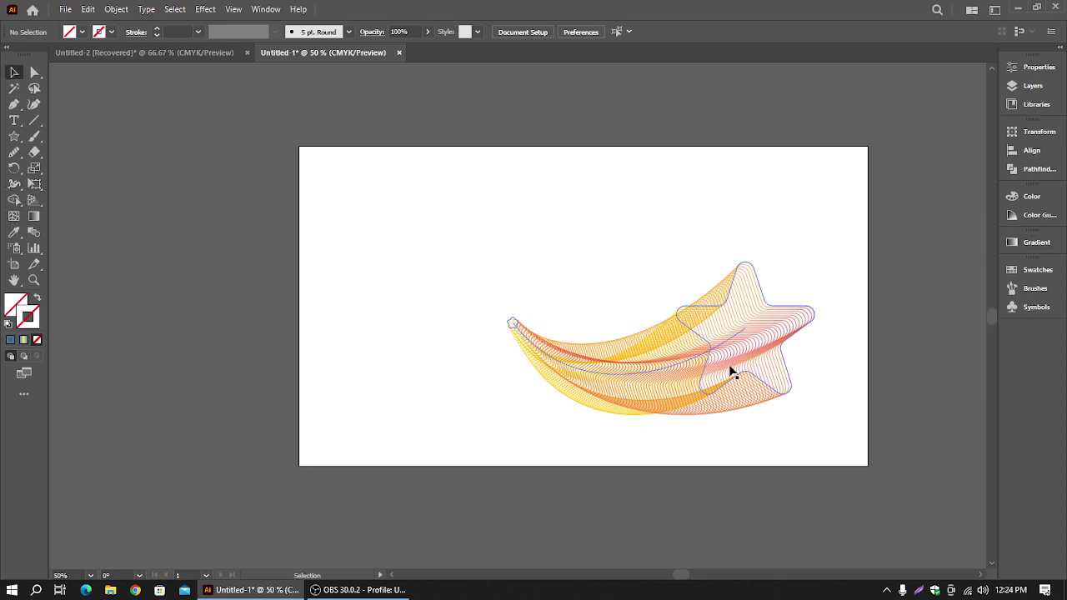
pyautogui.moveTo(701, 368); pyautogui.dragTo(653, 357)
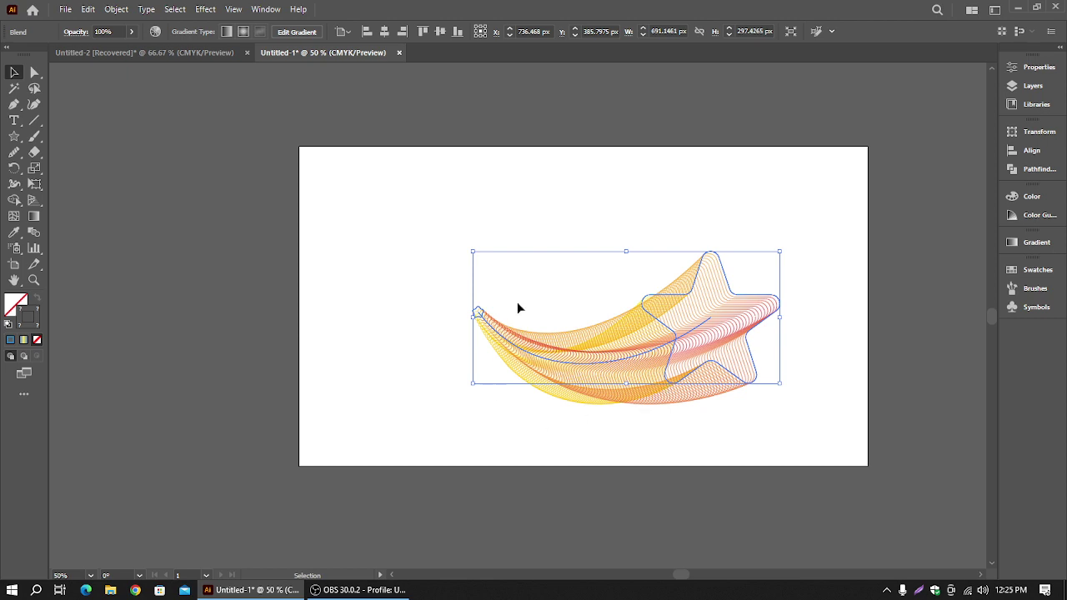
pyautogui.click(572, 233)
pyautogui.moveTo(791, 516); pyautogui.dragTo(655, 507)
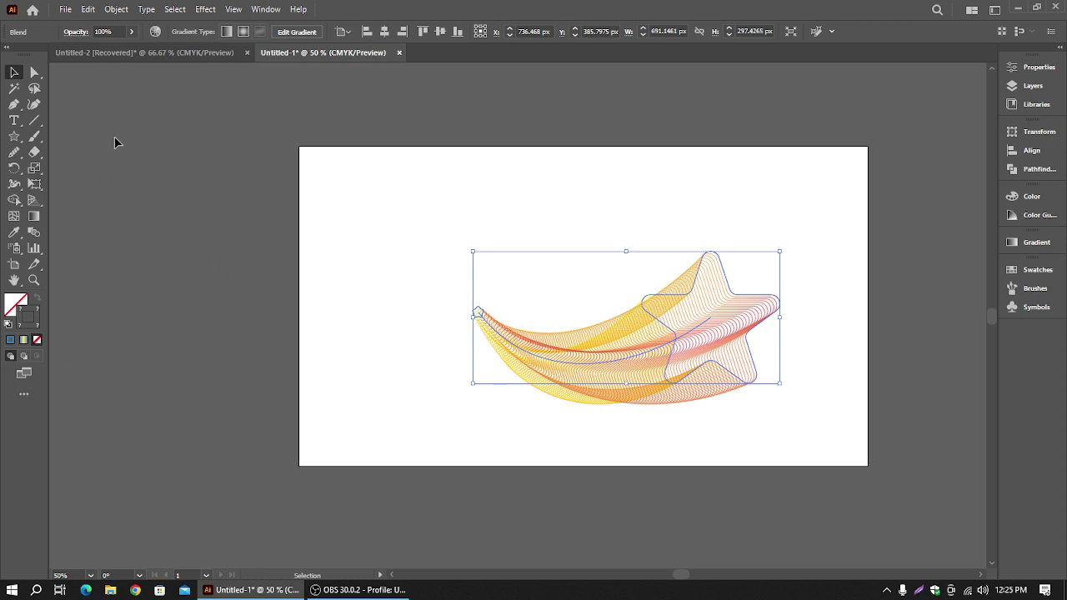
# - Release the curved star blend into its two stars and spine path
pyautogui.click(116, 9)
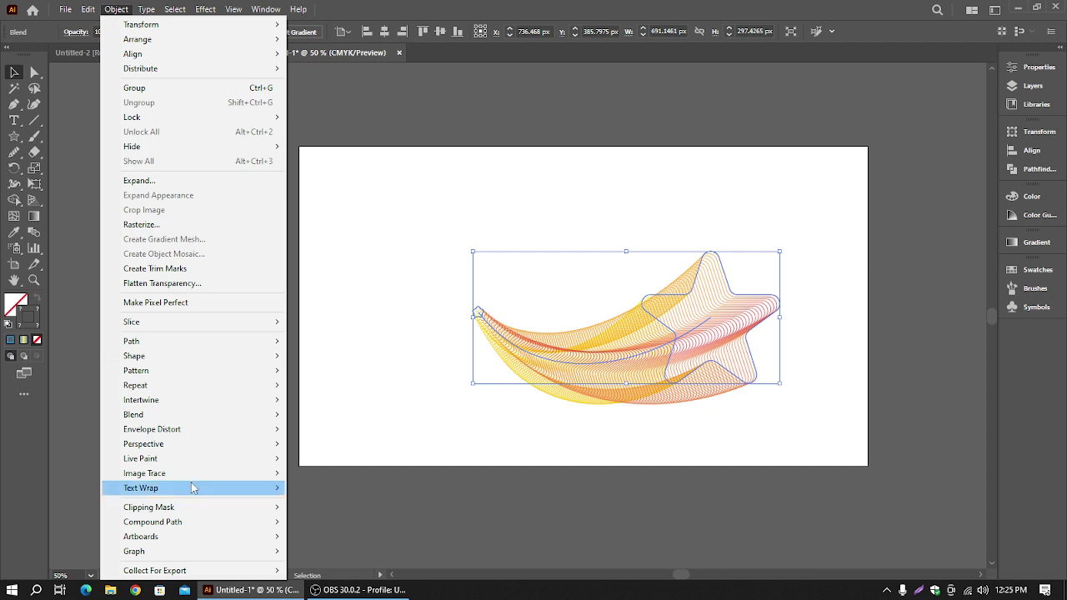
pyautogui.moveTo(262, 416)
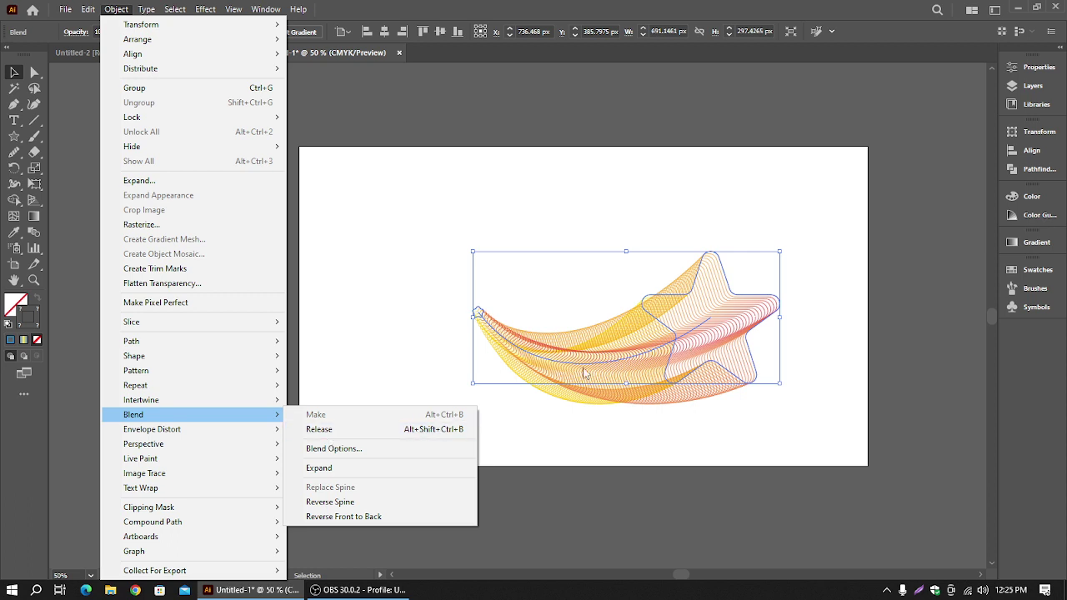
pyautogui.click(414, 435)
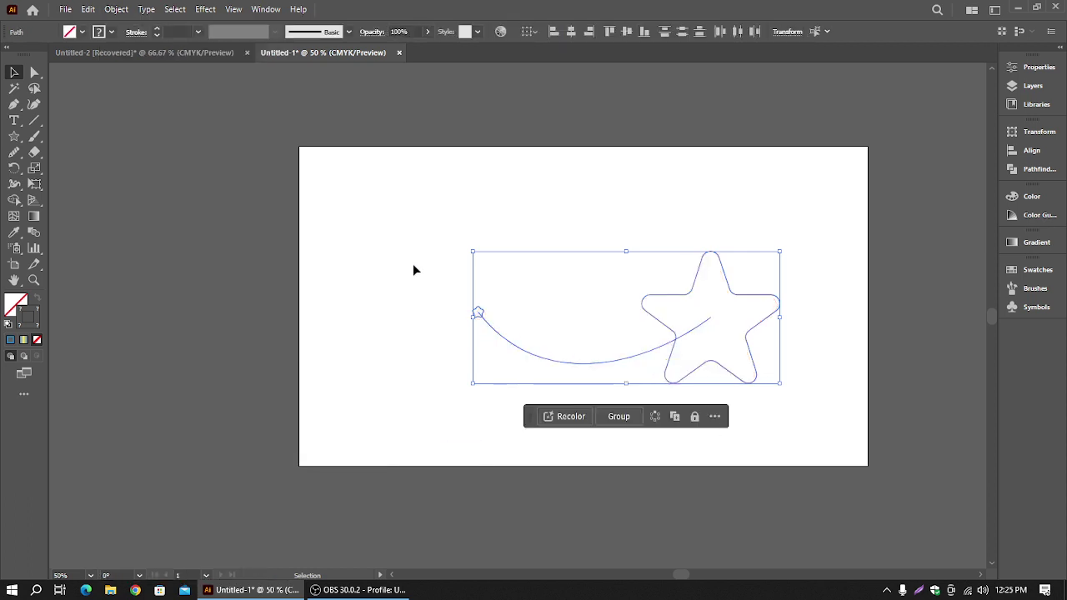
pyautogui.click(513, 299)
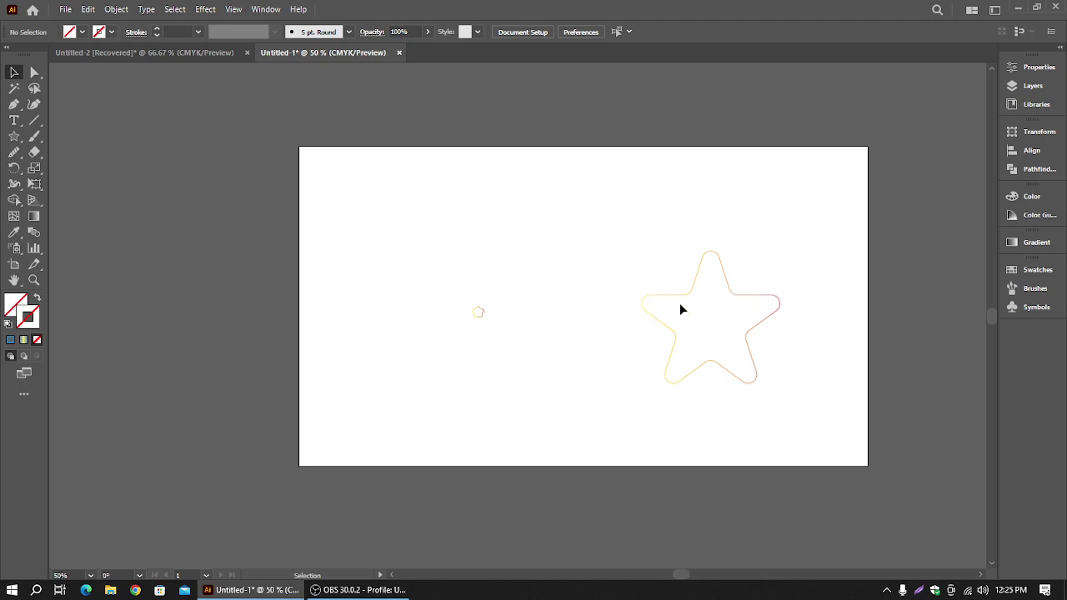
pyautogui.click(485, 311)
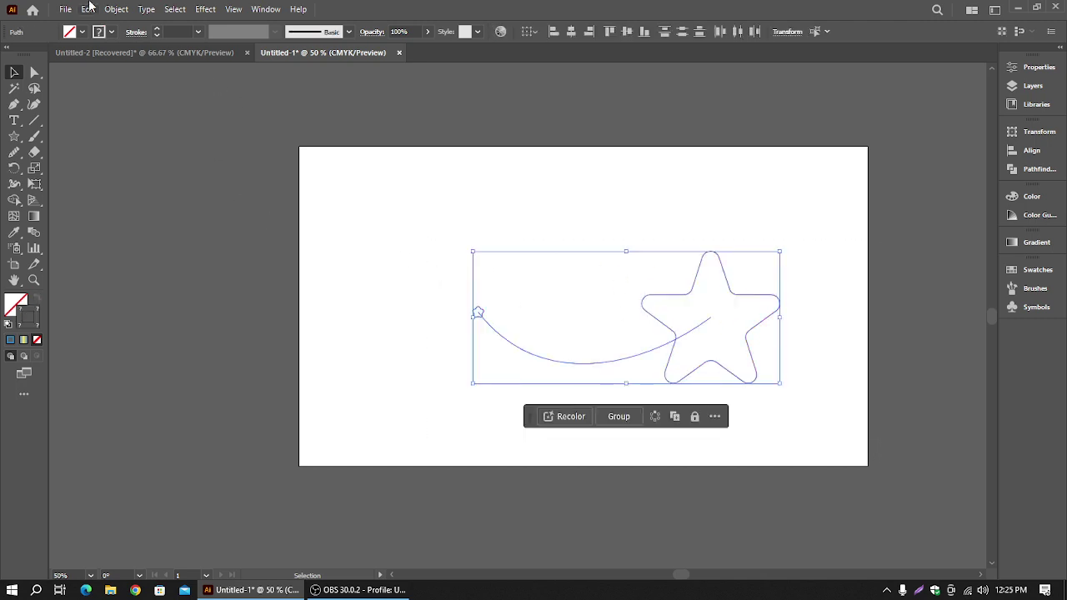
pyautogui.click(116, 9)
pyautogui.moveTo(186, 415)
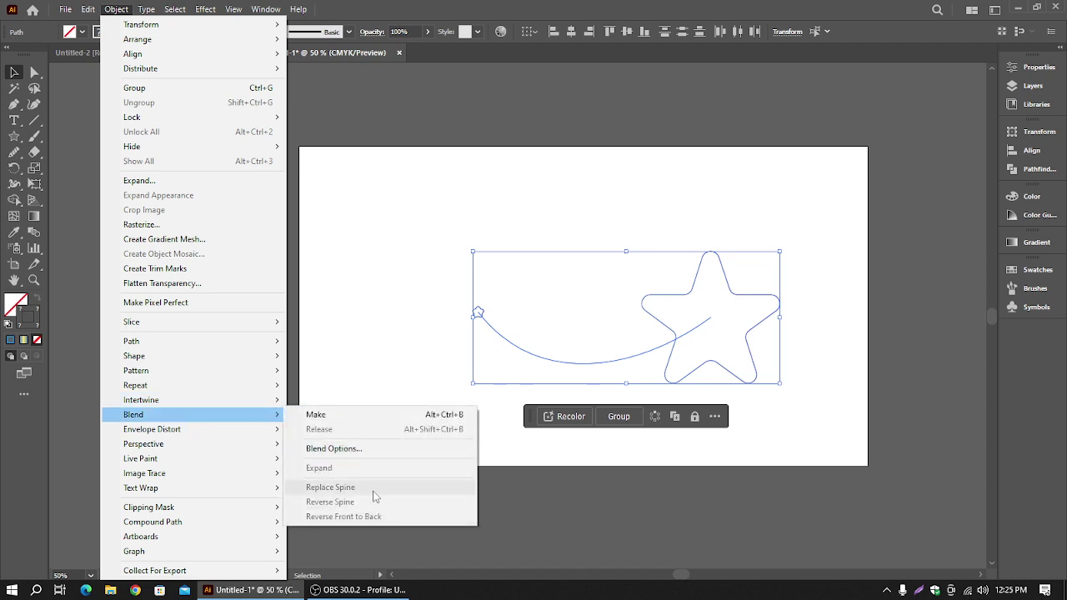
pyautogui.click(395, 288)
pyautogui.click(679, 361)
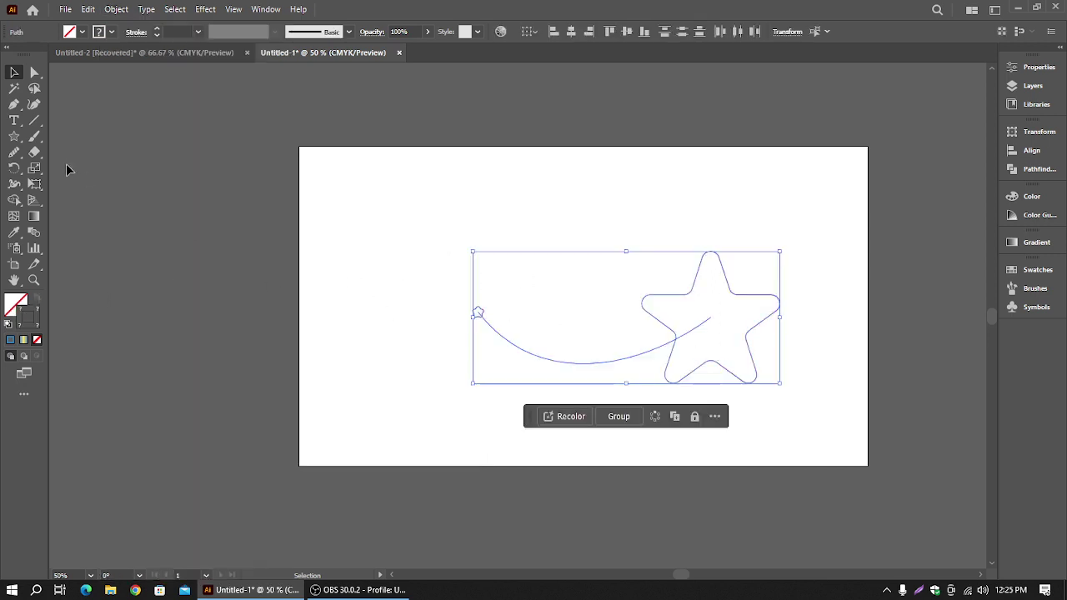
pyautogui.click(459, 219)
pyautogui.click(114, 9)
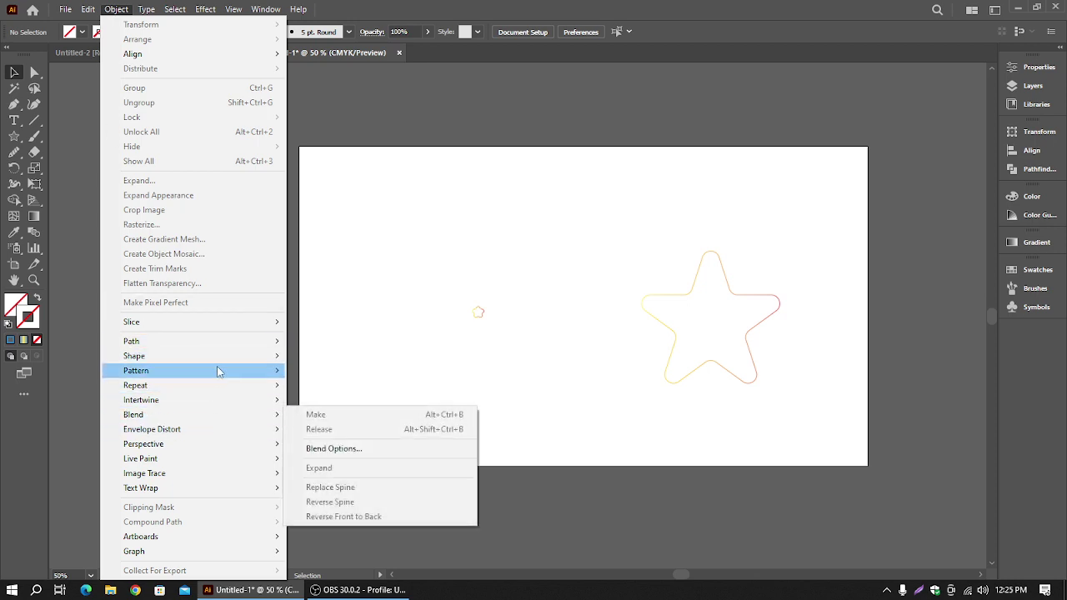
pyautogui.moveTo(215, 356)
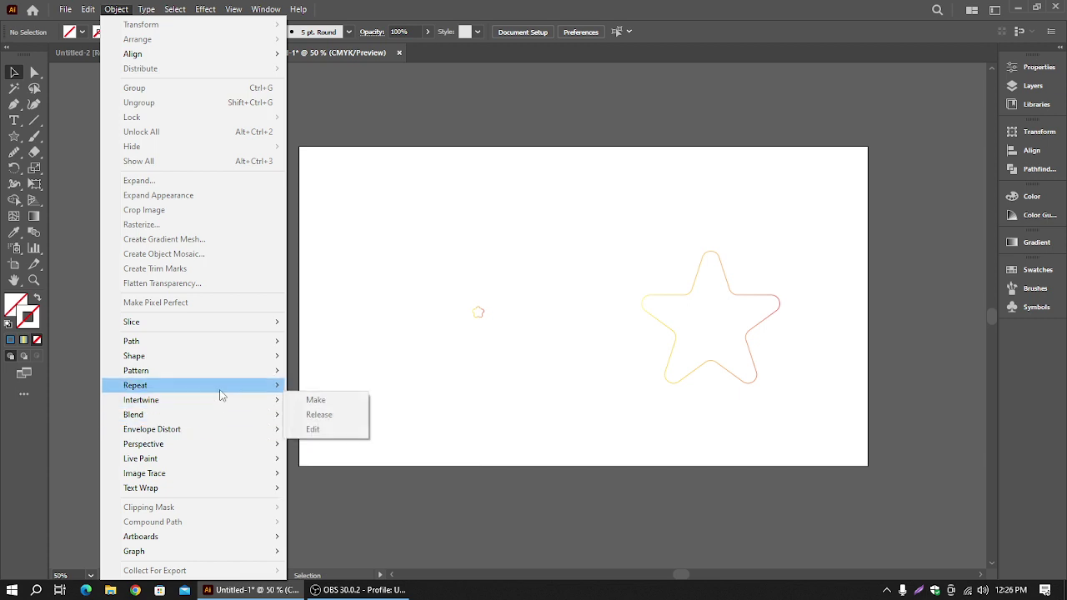
pyautogui.moveTo(221, 388)
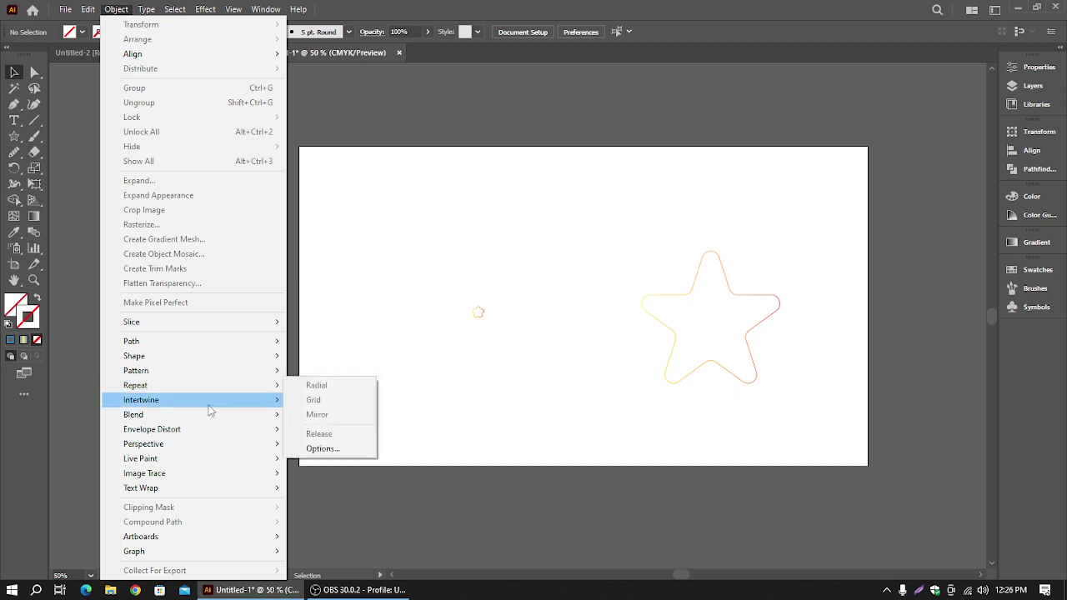
pyautogui.moveTo(228, 410)
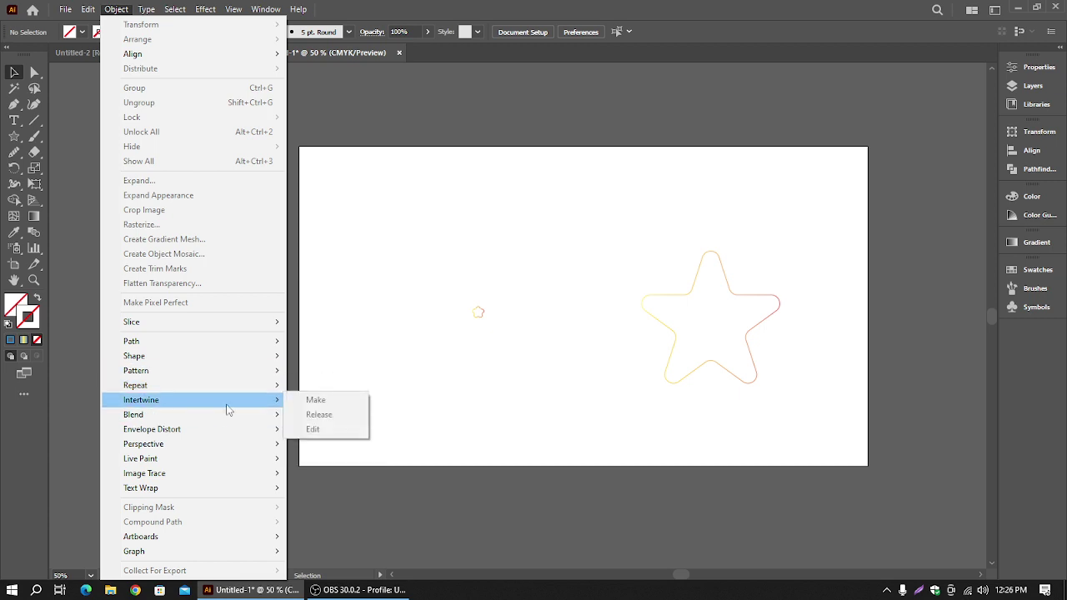
# - Delete the released small and large stars together with their leftover spine path
pyautogui.click(510, 376)
pyautogui.click(722, 367)
pyautogui.press('Delete')
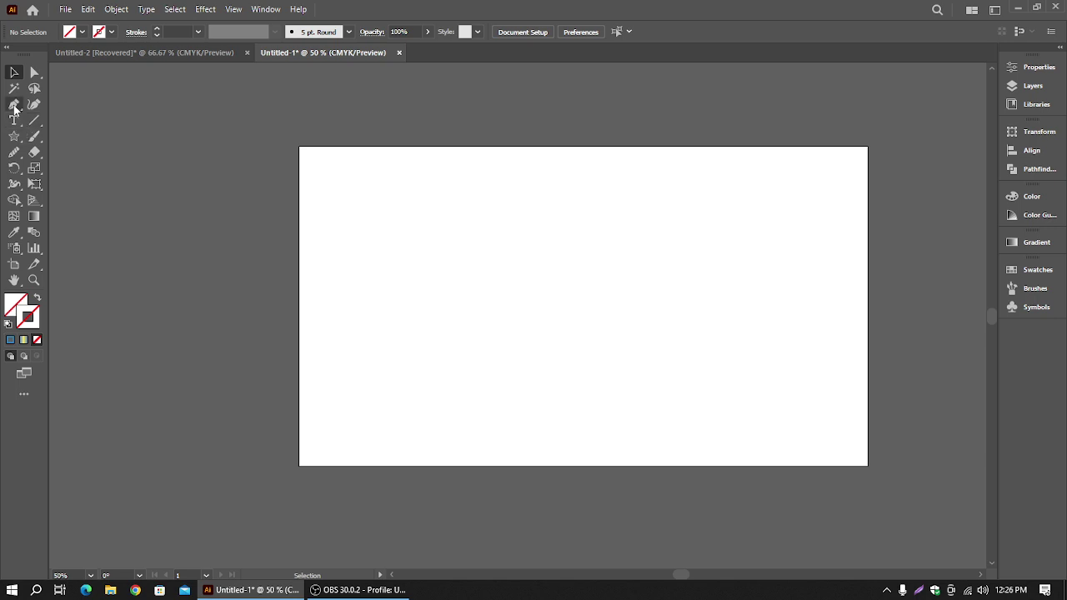
# - Draw a circle about 223.5 px in diameter left of the artboard's center and give it a yellow stroke
pyautogui.click(13, 136)
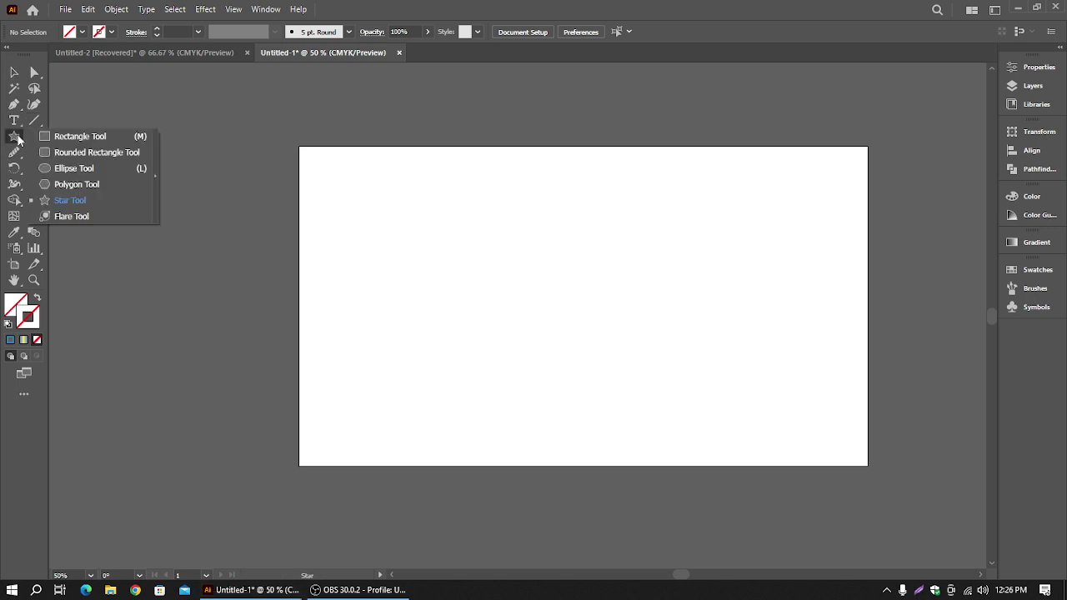
pyautogui.click(72, 171)
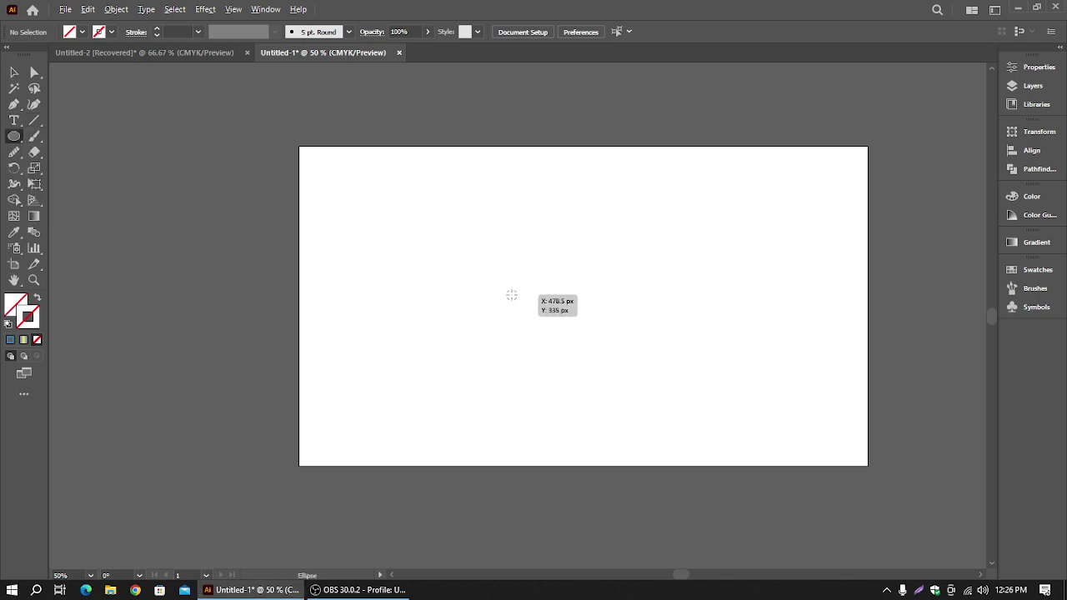
pyautogui.moveTo(511, 295); pyautogui.dragTo(564, 343)
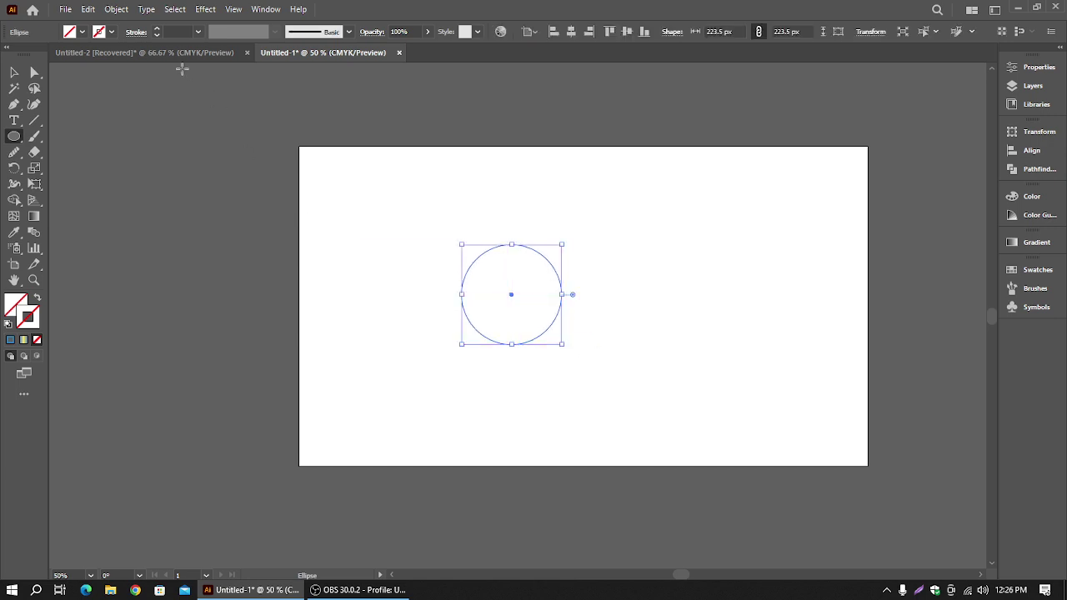
pyautogui.click(112, 32)
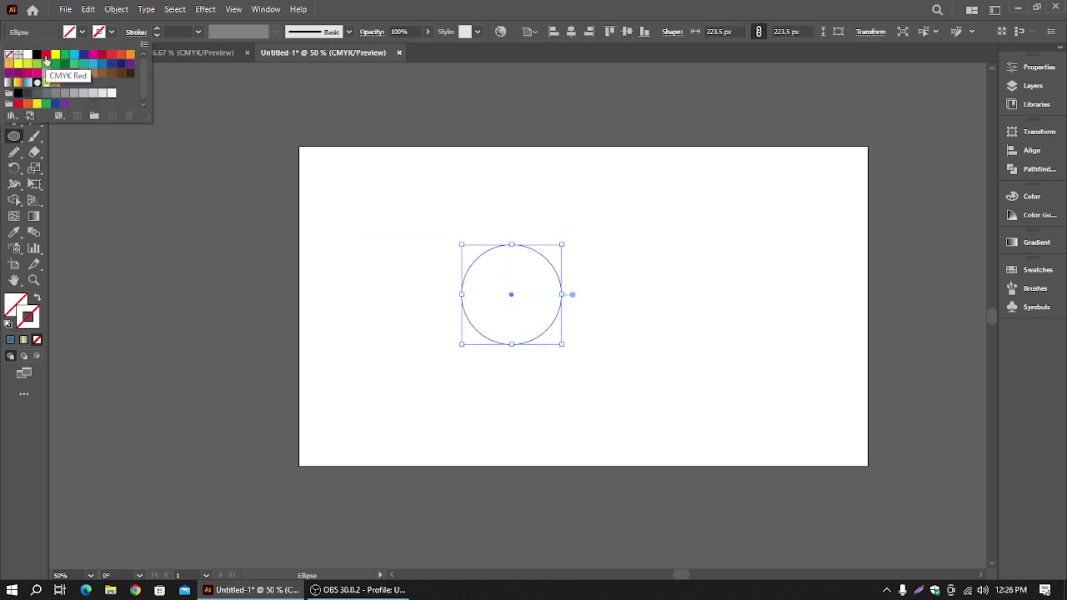
pyautogui.click(56, 55)
pyautogui.click(454, 155)
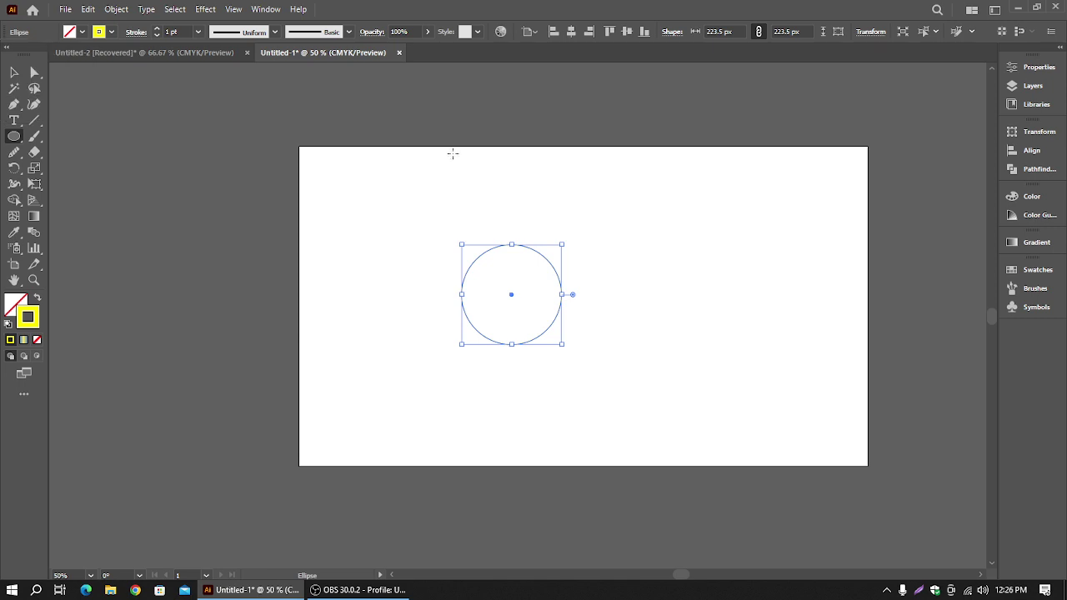
pyautogui.click(453, 153)
pyautogui.press('Escape')
# - Select the yellow circle and set its stroke weight to 12 pt
pyautogui.click(15, 73)
pyautogui.moveTo(399, 180); pyautogui.dragTo(661, 404)
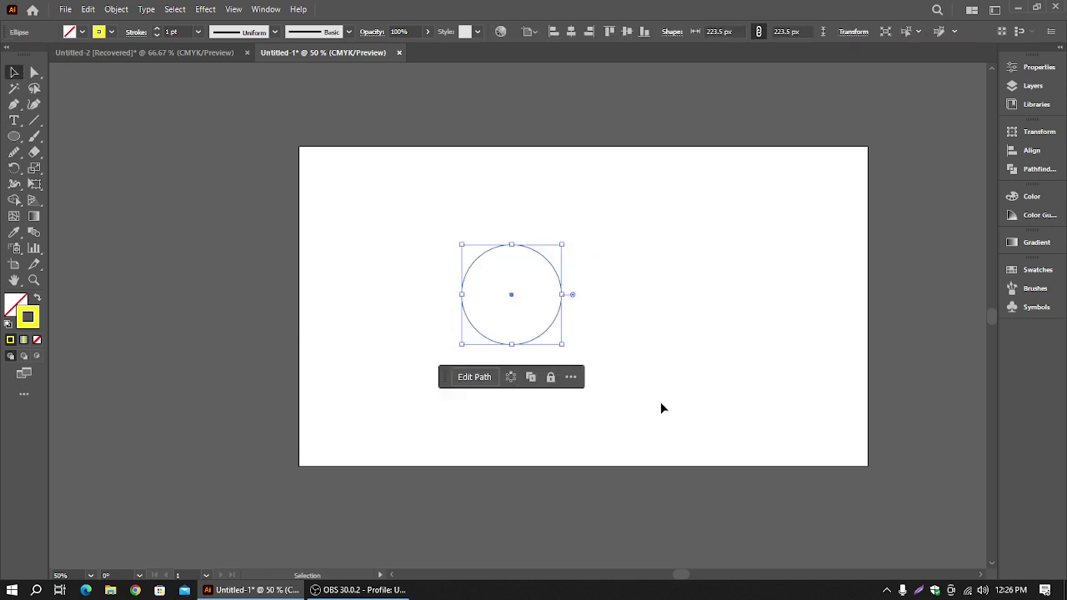
pyautogui.click(157, 31)
pyautogui.click(156, 32)
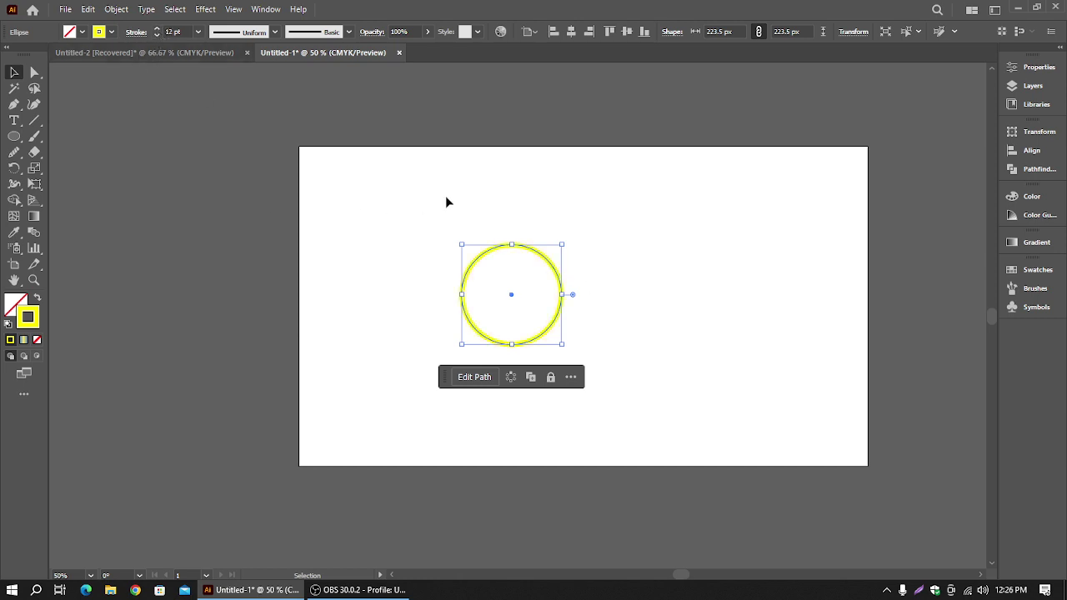
# - Scale the yellow circle down about its center to about 132 px and deselect it
pyautogui.click(589, 340)
pyautogui.click(561, 317)
pyautogui.moveTo(562, 344); pyautogui.dragTo(542, 323)
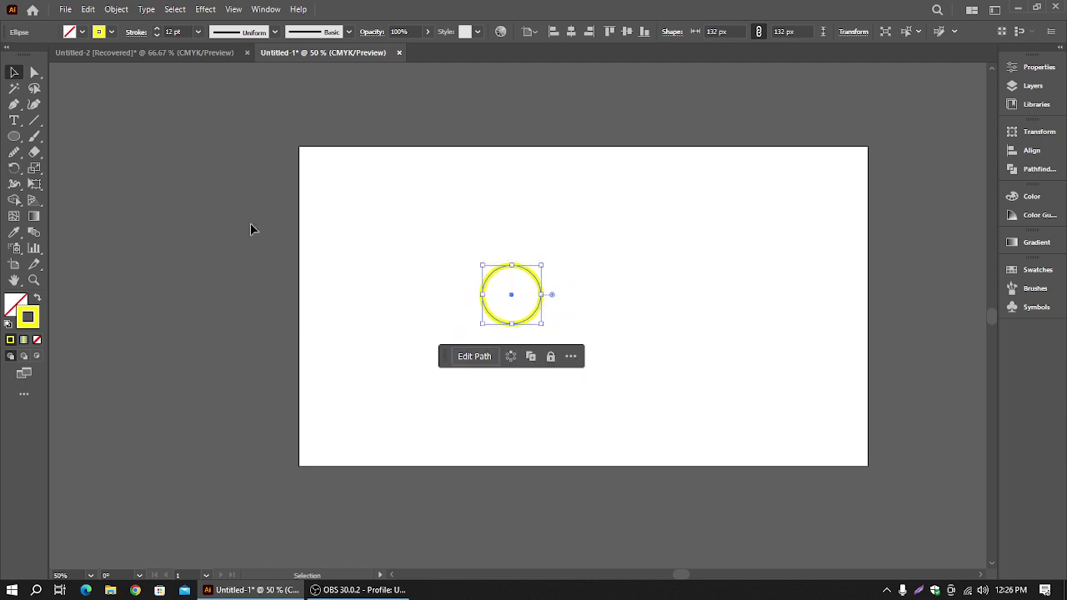
pyautogui.click(105, 36)
pyautogui.click(556, 316)
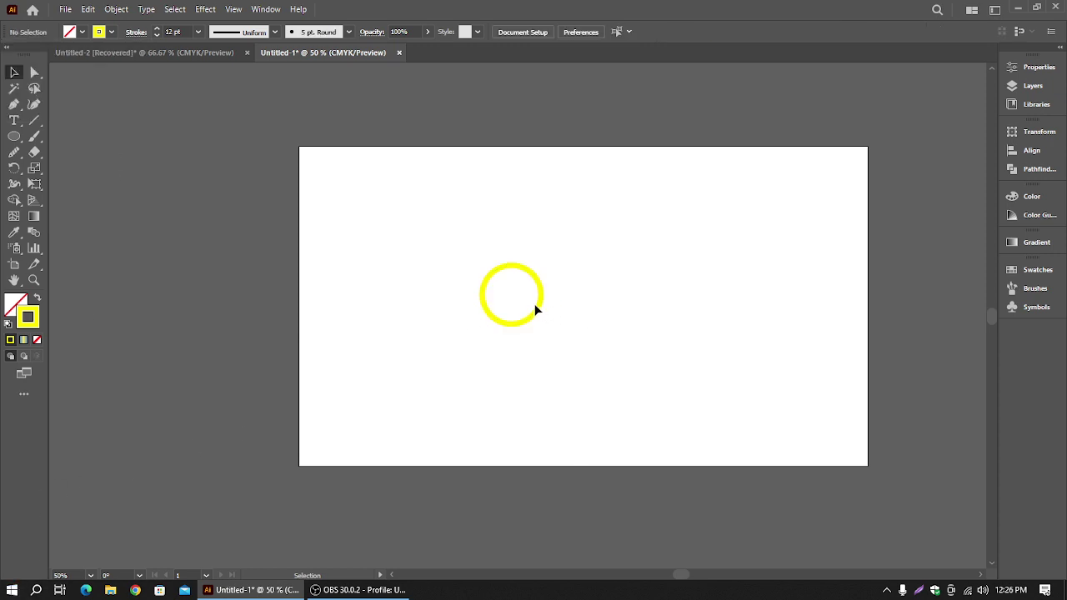
# - Duplicate the yellow circle to its right so the two overlap, and give the copy a dark blue stroke
pyautogui.click(535, 310)
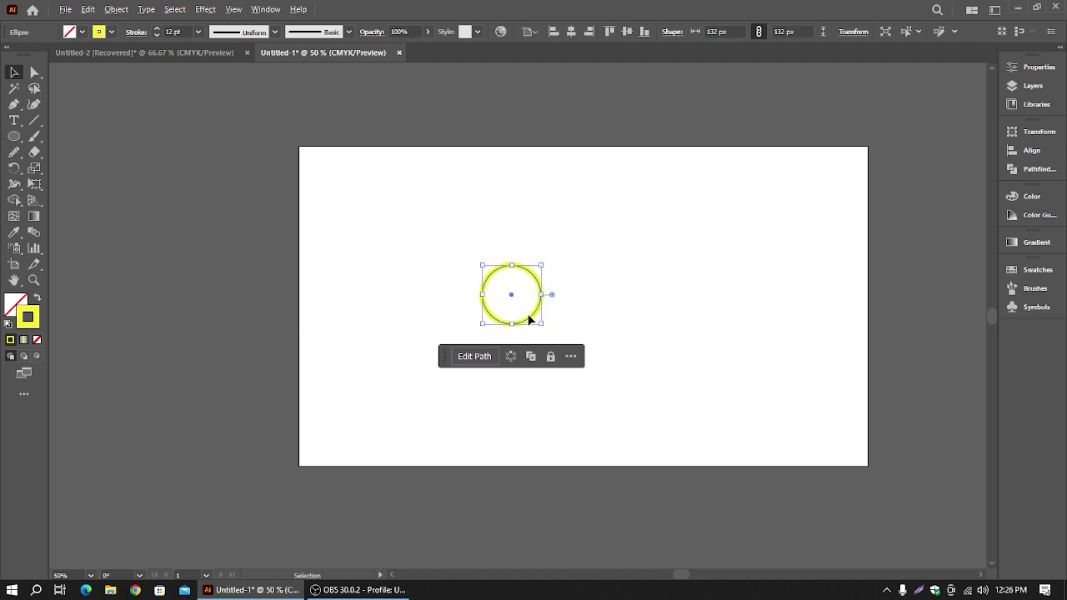
pyautogui.moveTo(538, 312); pyautogui.dragTo(572, 319)
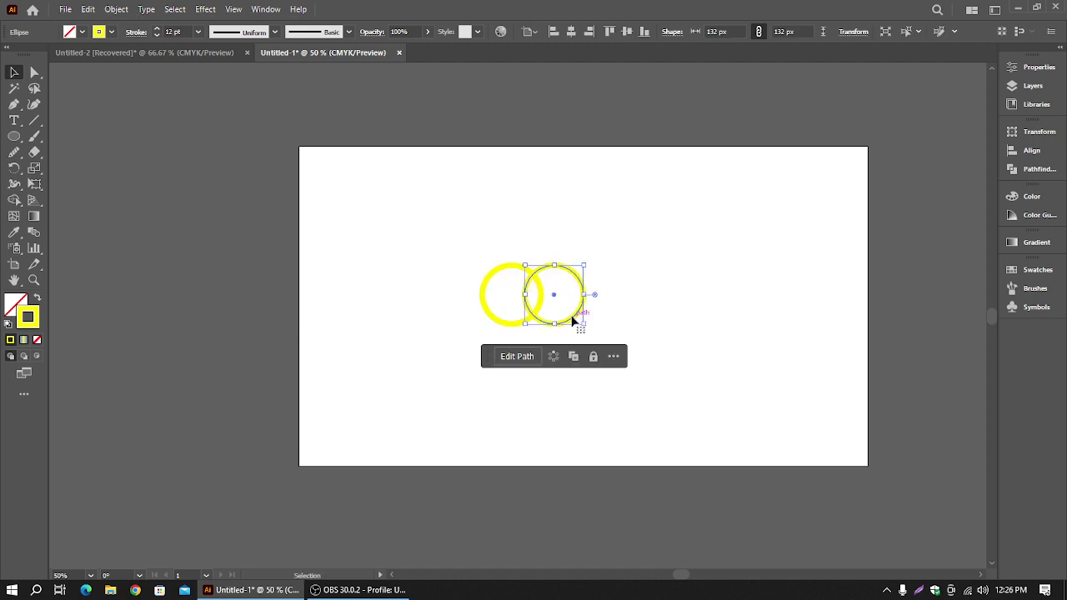
pyautogui.click(111, 34)
pyautogui.click(82, 62)
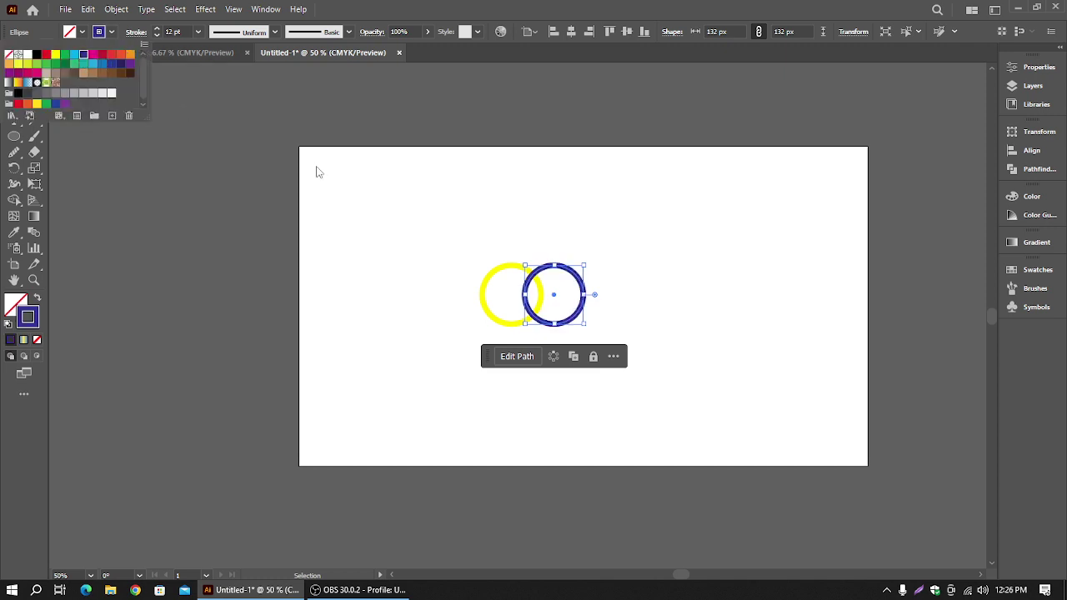
pyautogui.click(383, 188)
# - Duplicate the blue circle above and between the two rings, and give the copy a green stroke
pyautogui.click(549, 272)
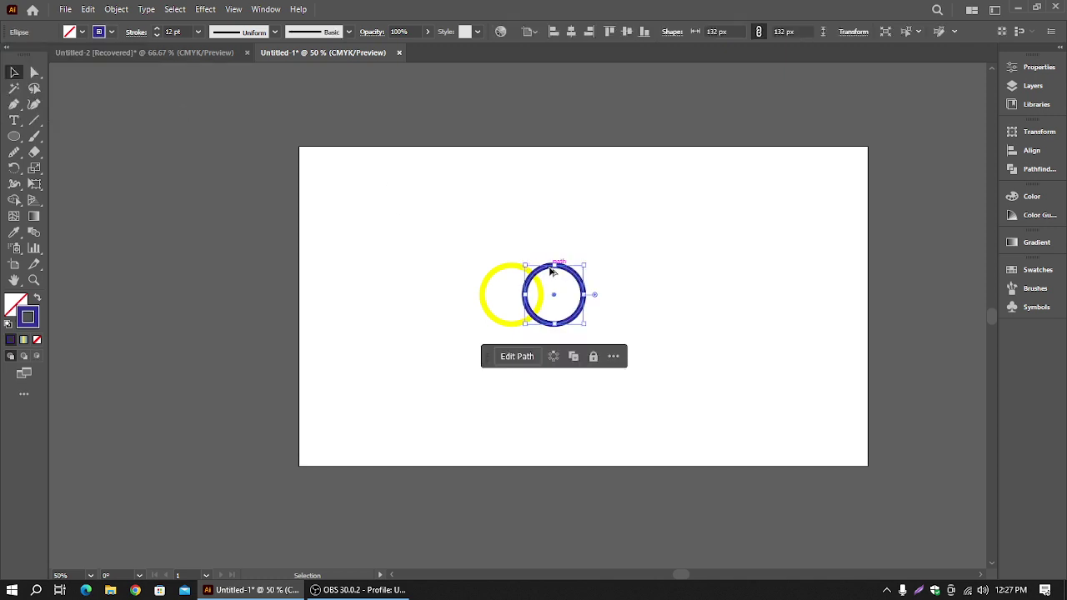
pyautogui.moveTo(548, 267); pyautogui.dragTo(525, 240)
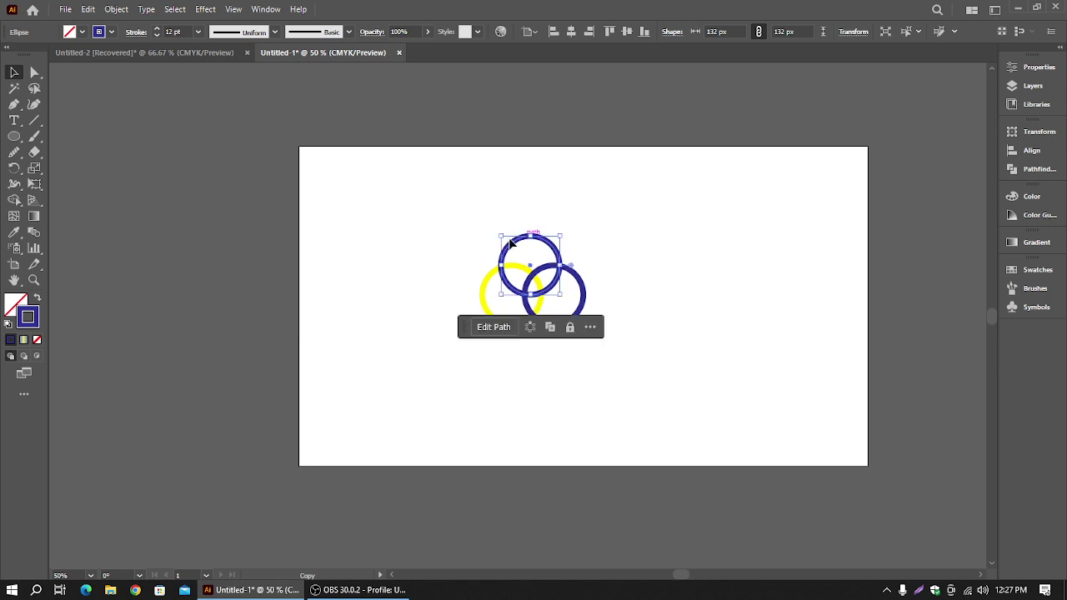
pyautogui.click(111, 33)
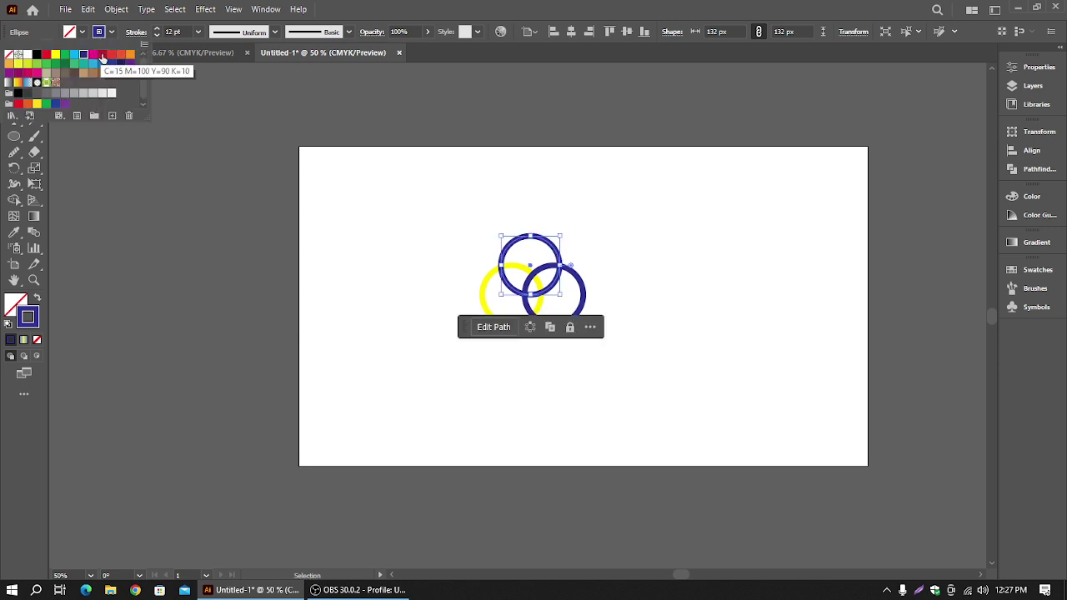
pyautogui.click(54, 65)
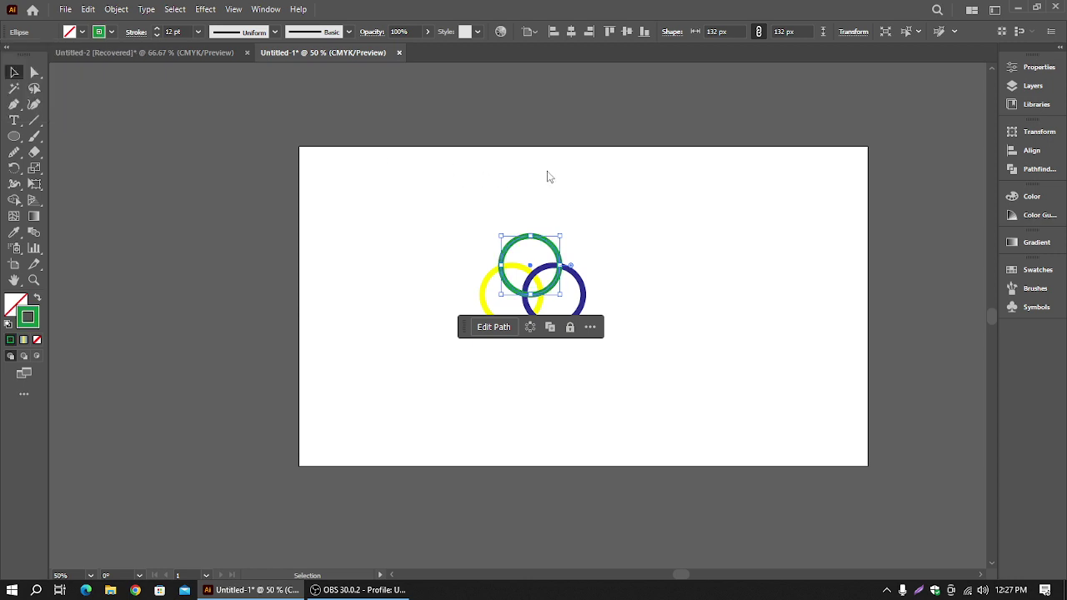
# - Enlarge all three rings together to more than twice their size and center the group horizontally on the artboard
pyautogui.click(488, 223)
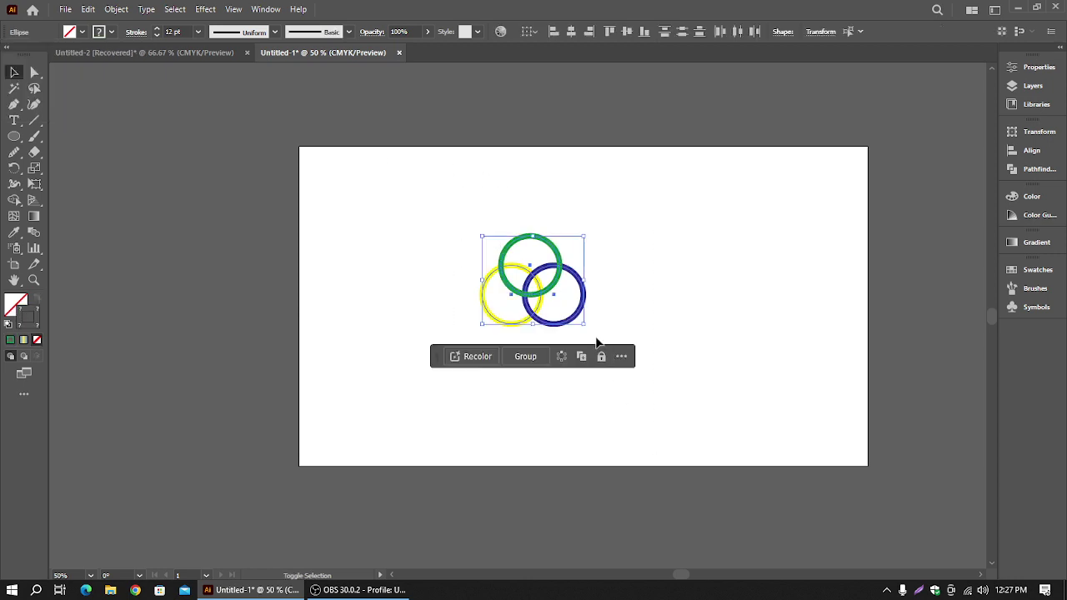
pyautogui.moveTo(586, 328); pyautogui.dragTo(658, 387)
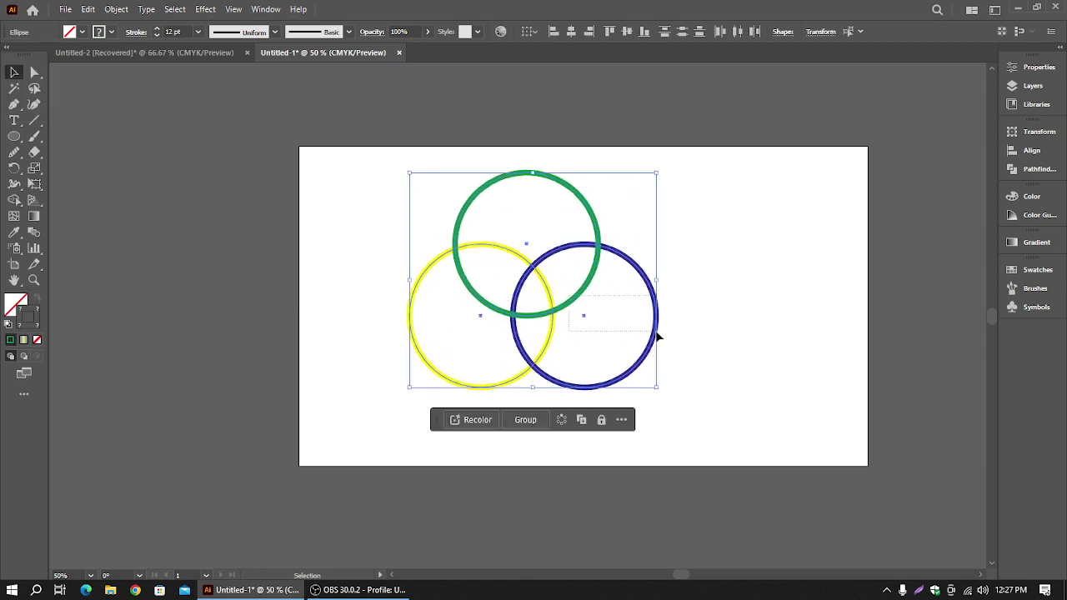
pyautogui.click(393, 190)
pyautogui.moveTo(581, 305); pyautogui.dragTo(627, 325)
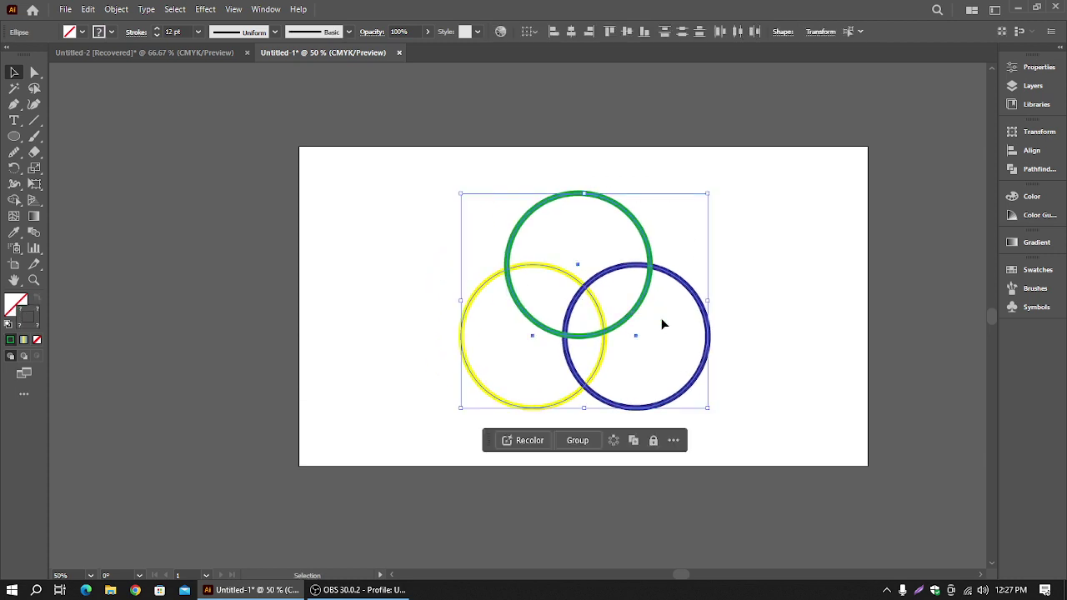
# - Set the stroke weight of all three rings to 30 pt and deselect them
pyautogui.click(158, 29)
pyautogui.click(158, 28)
pyautogui.click(157, 28)
pyautogui.click(157, 28)
pyautogui.click(158, 28)
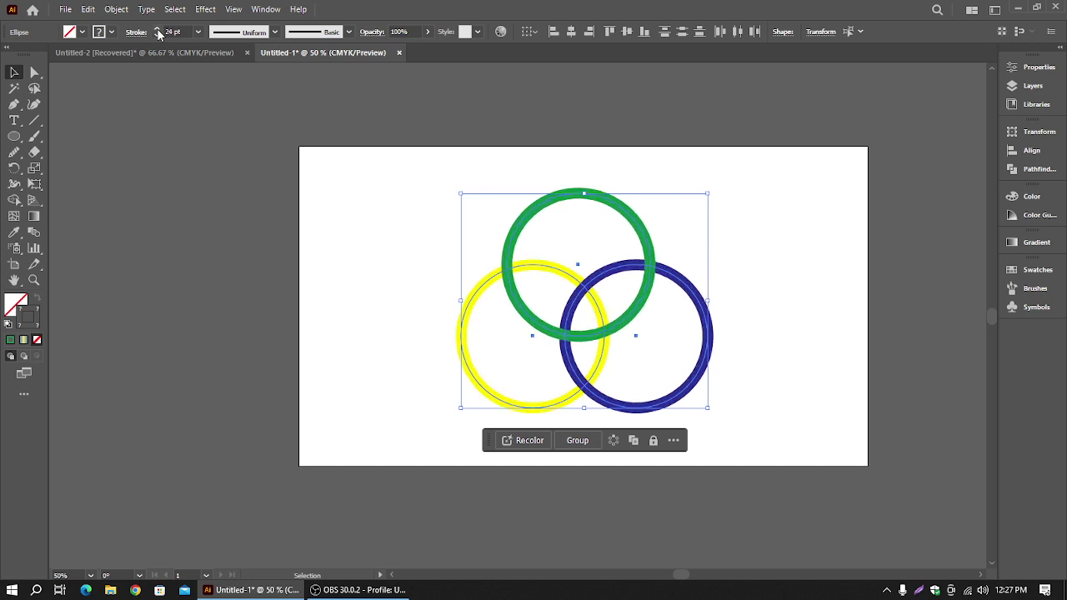
pyautogui.click(158, 29)
pyautogui.click(158, 30)
pyautogui.click(158, 29)
pyautogui.click(158, 29)
pyautogui.click(158, 29)
pyautogui.click(741, 246)
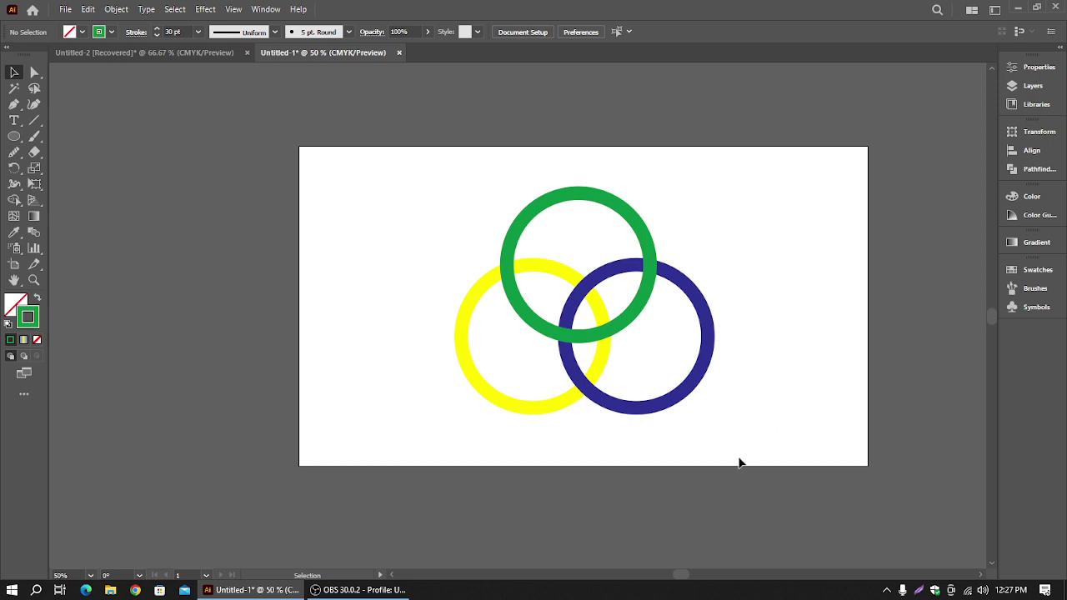
# - Select the three rings and make them an Intertwine object
pyautogui.moveTo(684, 401); pyautogui.dragTo(685, 402)
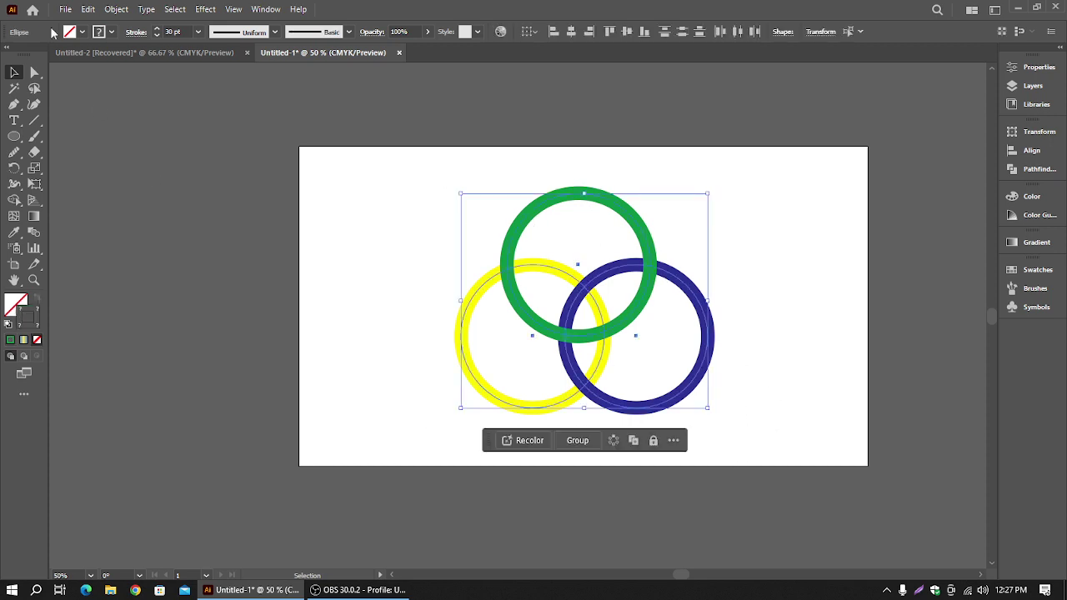
pyautogui.click(116, 9)
pyautogui.moveTo(207, 399)
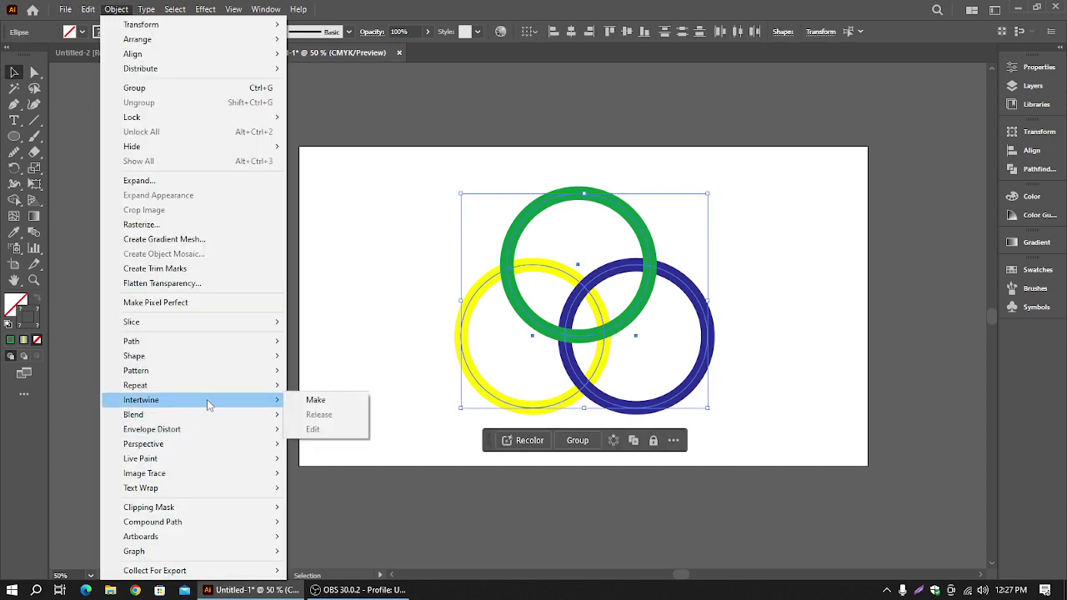
pyautogui.click(335, 401)
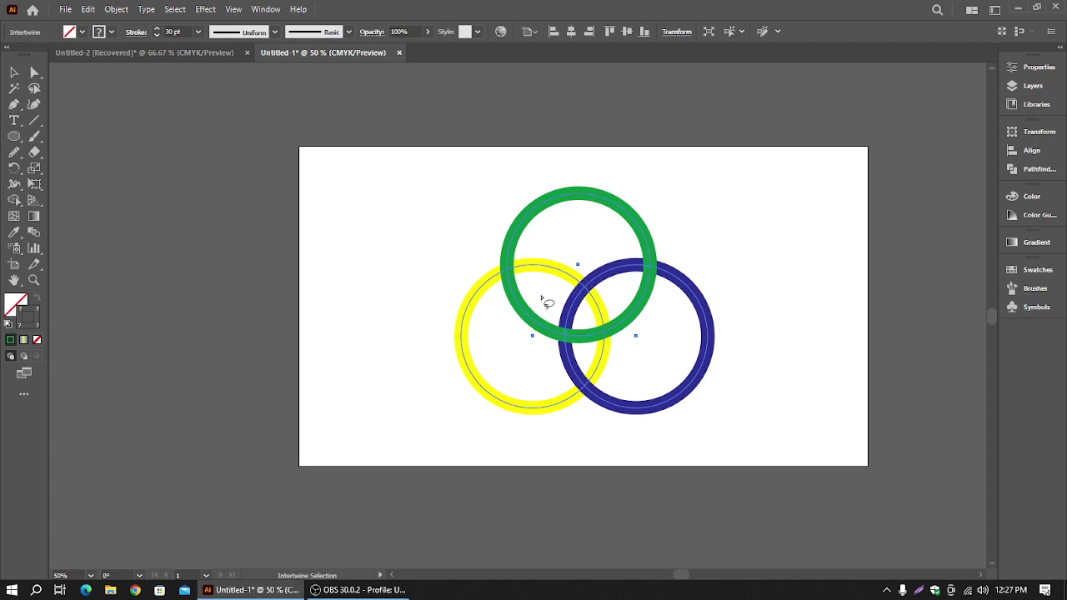
# - Interlock the rings: yellow over blue at their upper crossing, yellow and blue over green at its lower crossings, and blue over green at the right
pyautogui.moveTo(604, 284)
pyautogui.mouseDown()
pyautogui.moveTo(578, 273)
pyautogui.moveTo(566, 296)
pyautogui.moveTo(579, 311)
pyautogui.moveTo(612, 295)
pyautogui.mouseUp()
pyautogui.moveTo(583, 334)
pyautogui.mouseDown()
pyautogui.moveTo(545, 330)
pyautogui.moveTo(547, 353)
pyautogui.moveTo(585, 331)
pyautogui.mouseUp()
pyautogui.moveTo(580, 265); pyautogui.dragTo(573, 295)
pyautogui.moveTo(619, 310); pyautogui.dragTo(609, 322)
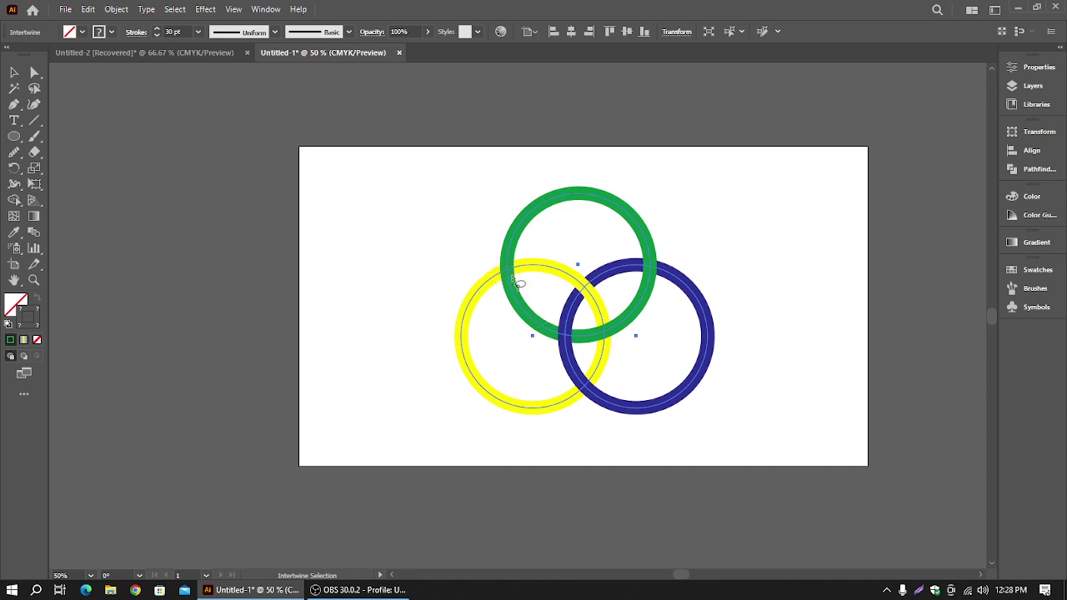
pyautogui.moveTo(667, 258)
pyautogui.mouseDown()
pyautogui.moveTo(634, 263)
pyautogui.moveTo(640, 286)
pyautogui.moveTo(666, 262)
pyautogui.mouseUp()
pyautogui.click(14, 75)
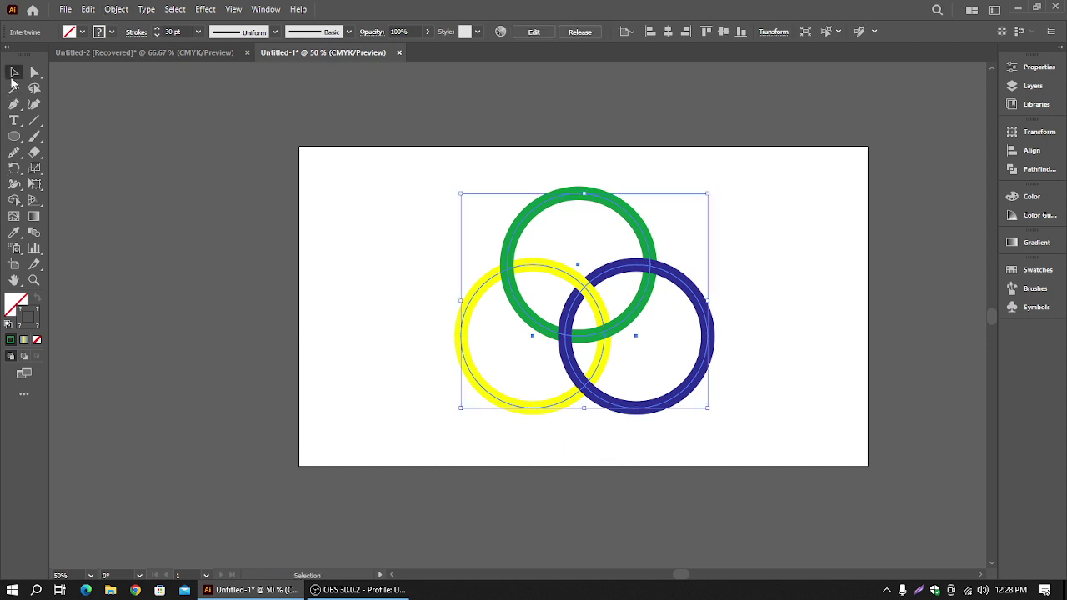
pyautogui.click(755, 309)
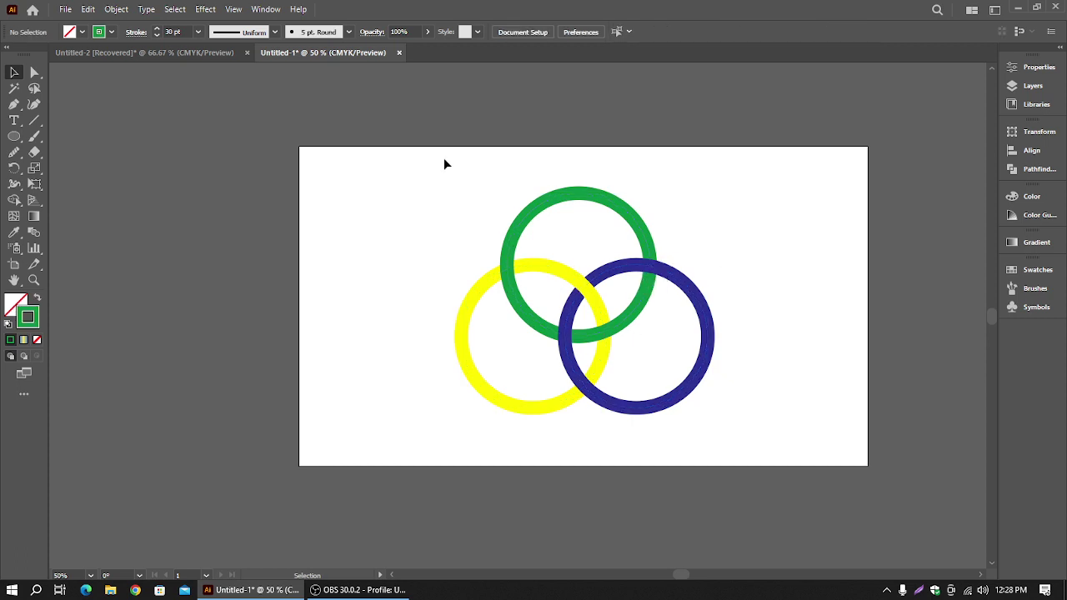
pyautogui.moveTo(443, 160); pyautogui.dragTo(765, 426)
pyautogui.click(654, 271)
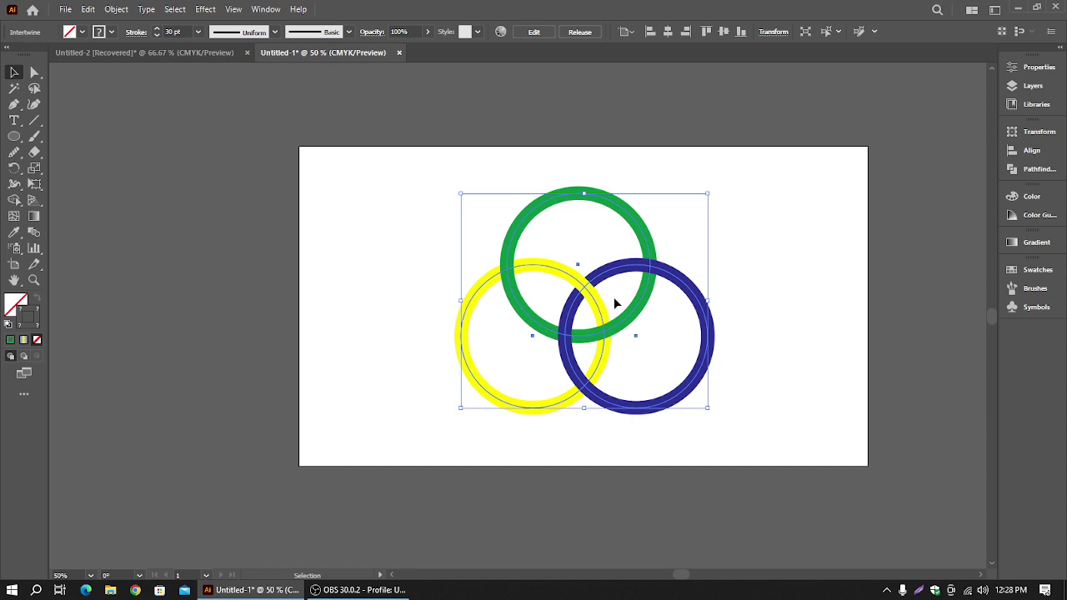
pyautogui.click(791, 311)
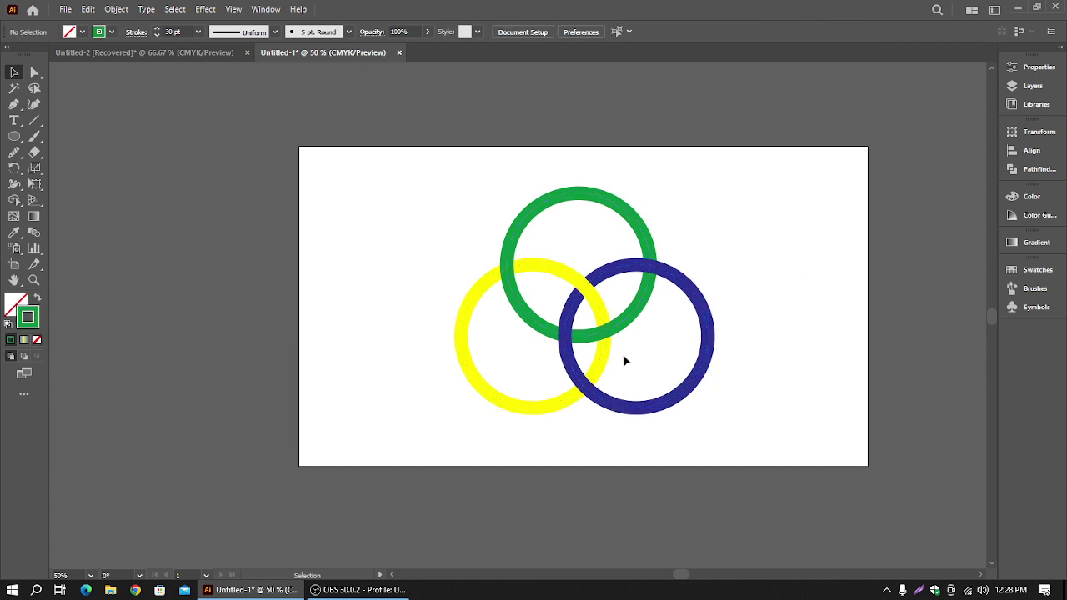
pyautogui.click(87, 9)
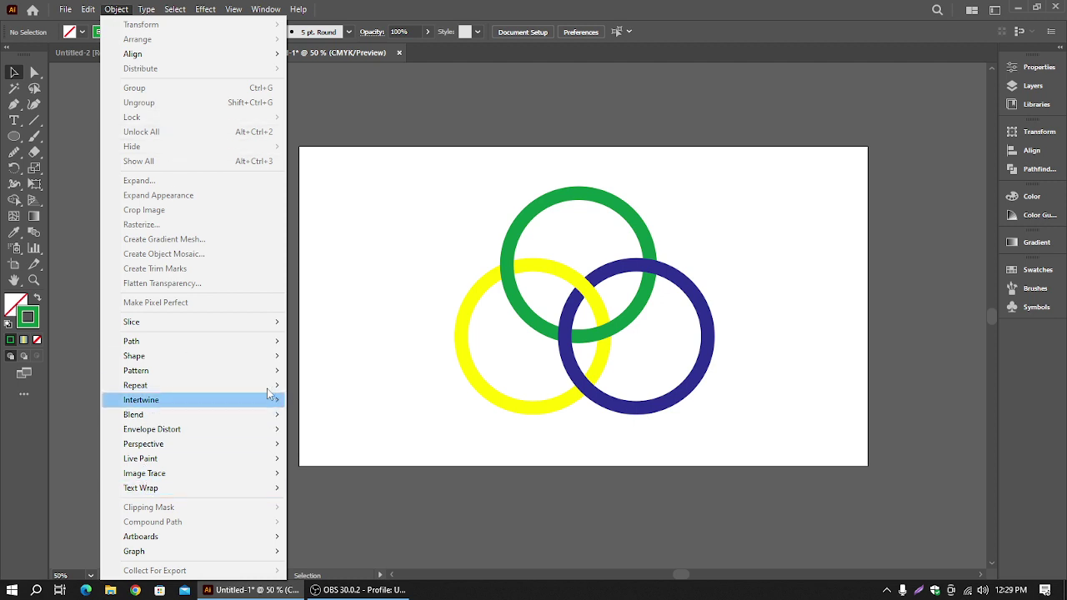
# - Select the three interlocked rings and delete them from the artboard
pyautogui.moveTo(265, 398)
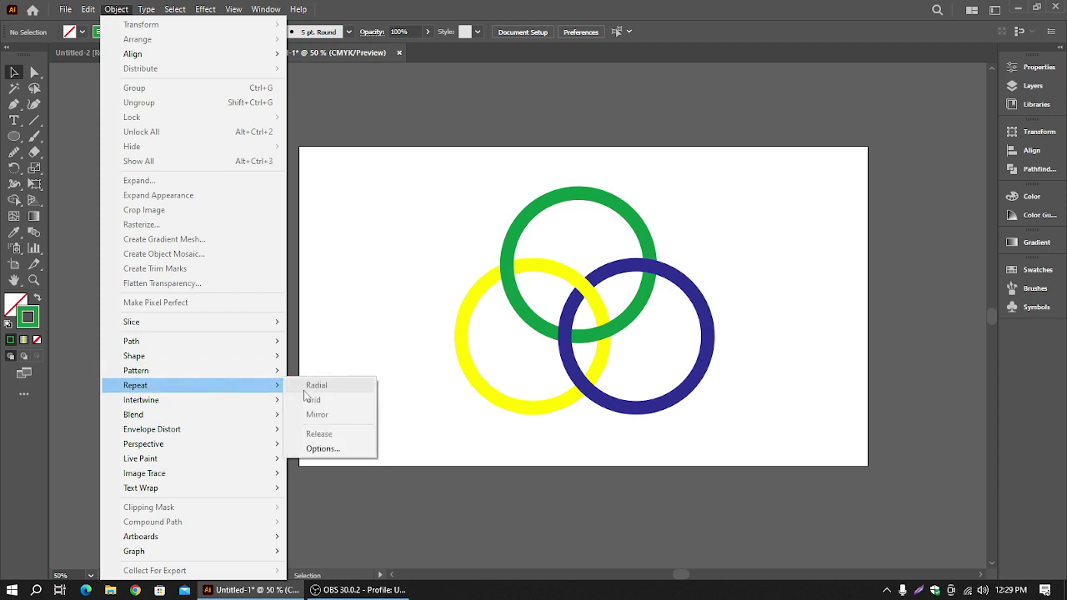
pyautogui.click(522, 190)
pyautogui.moveTo(437, 171); pyautogui.dragTo(655, 398)
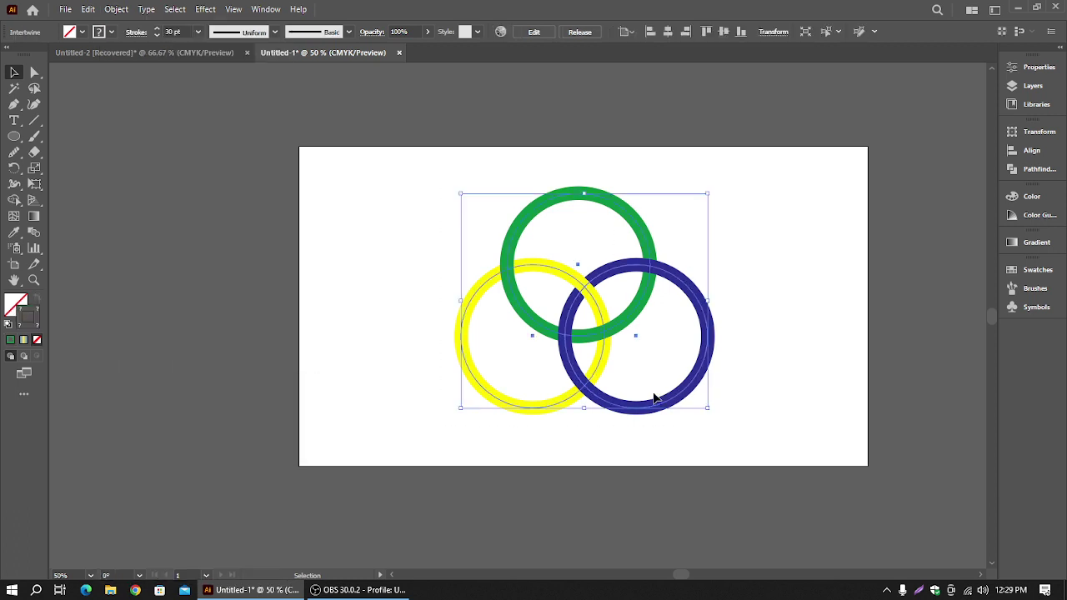
pyautogui.press('Delete')
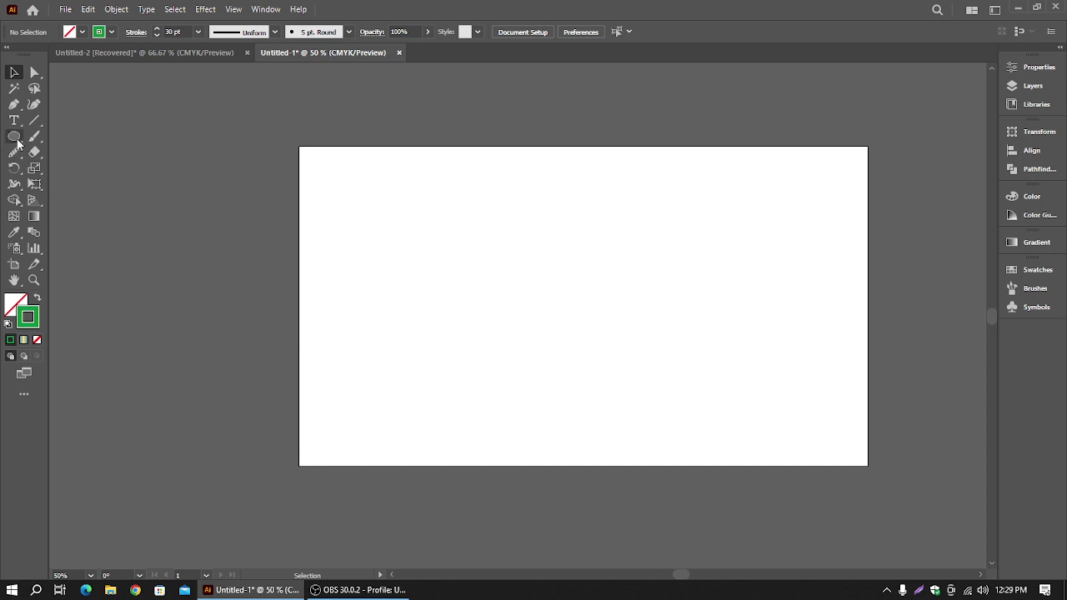
# - Draw a small square with a 30 pt green stroke in the left part of the artboard and deselect it
pyautogui.moveTo(15, 136); pyautogui.dragTo(86, 135)
pyautogui.moveTo(391, 281); pyautogui.dragTo(420, 306)
pyautogui.press('v')
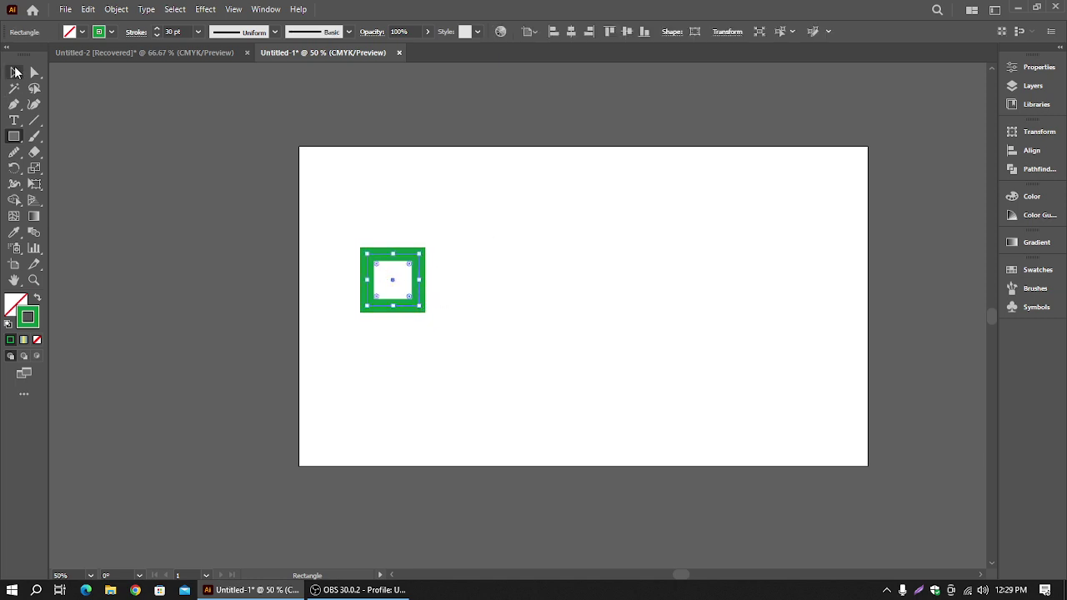
pyautogui.click(432, 285)
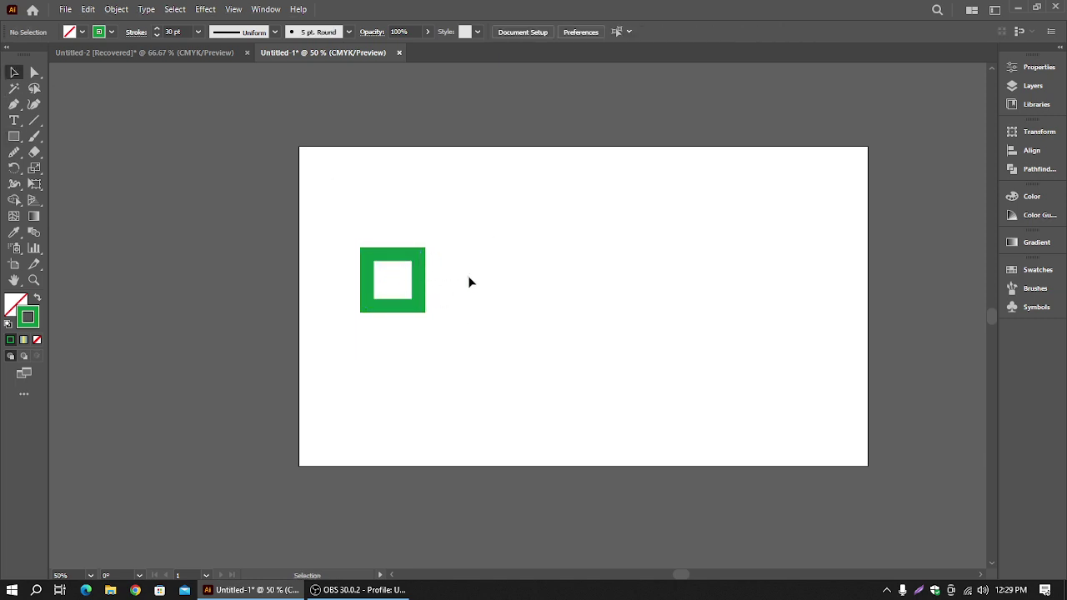
# - Copy the square to its right and repeat the copy twice to form an evenly spaced row of four
pyautogui.click(418, 276)
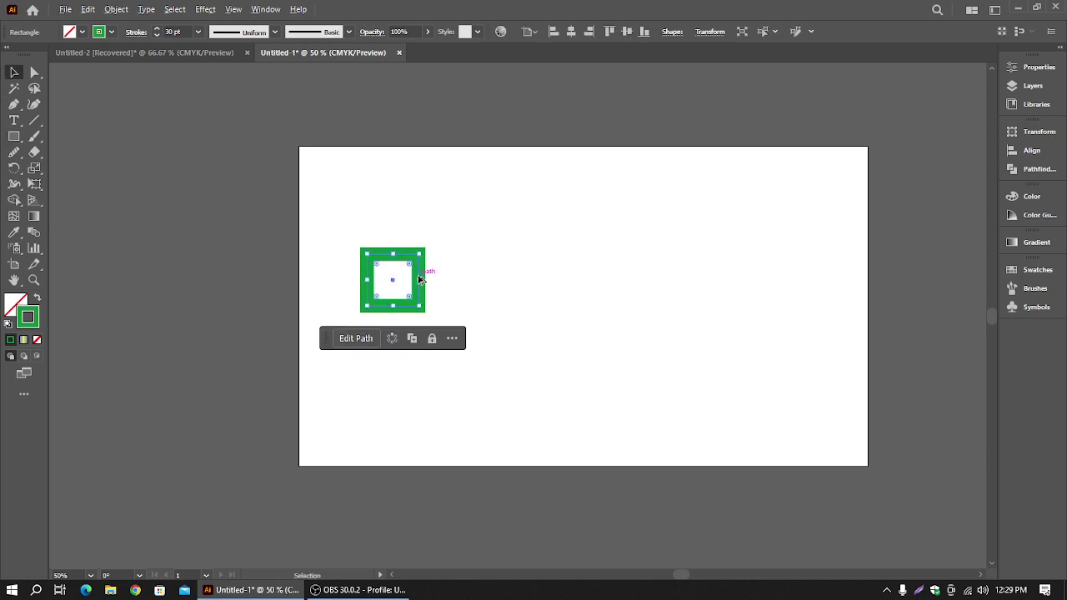
pyautogui.moveTo(422, 269); pyautogui.dragTo(499, 266)
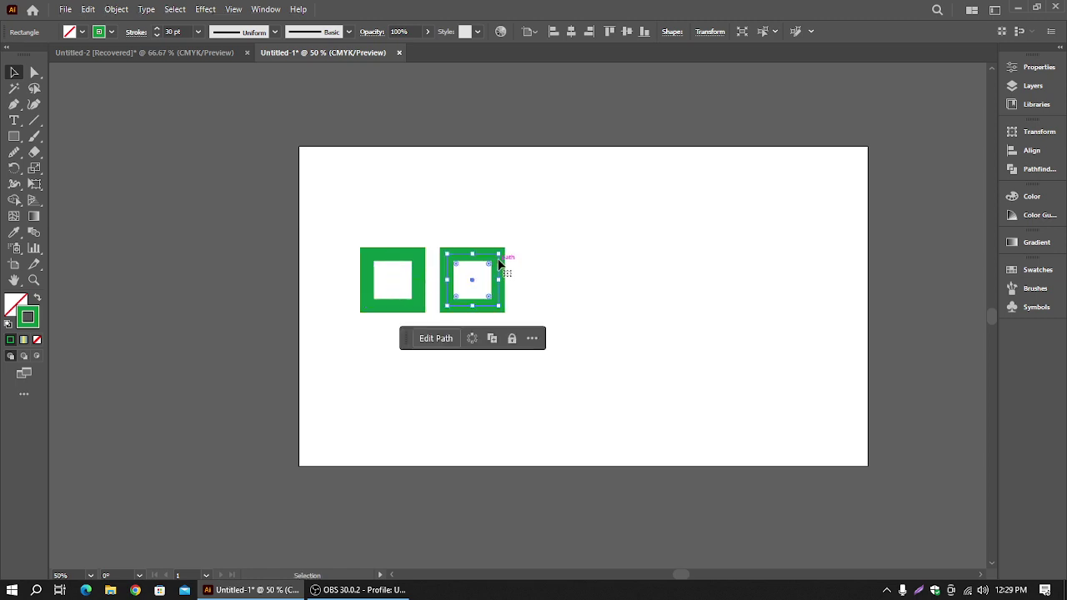
pyautogui.press('a')
pyautogui.hotkey('ctrl', 'd')
pyautogui.hotkey('ctrl', 'd')
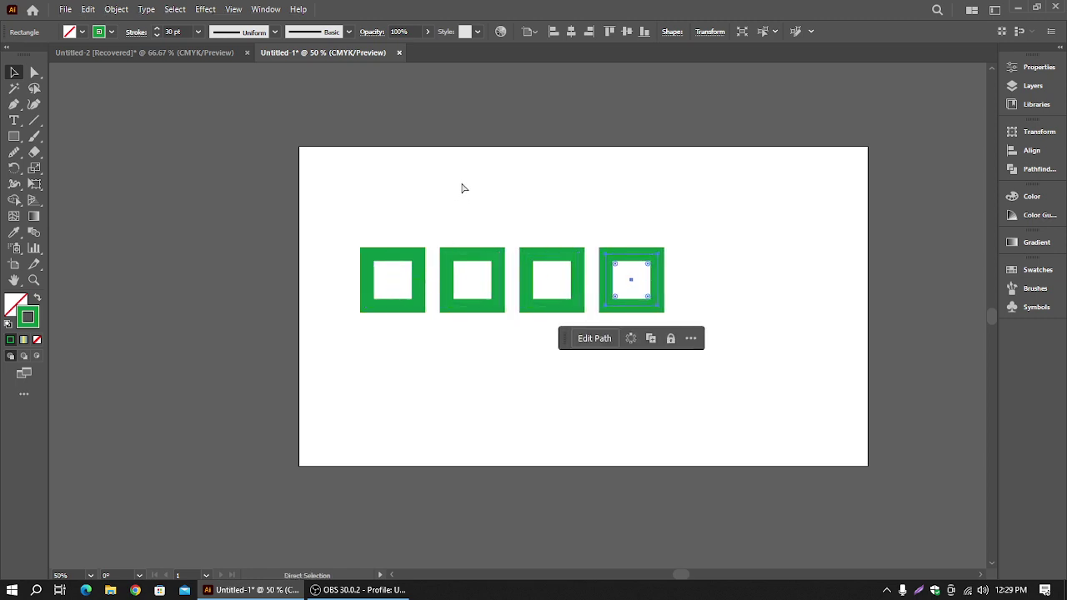
pyautogui.press('v')
pyautogui.click(742, 360)
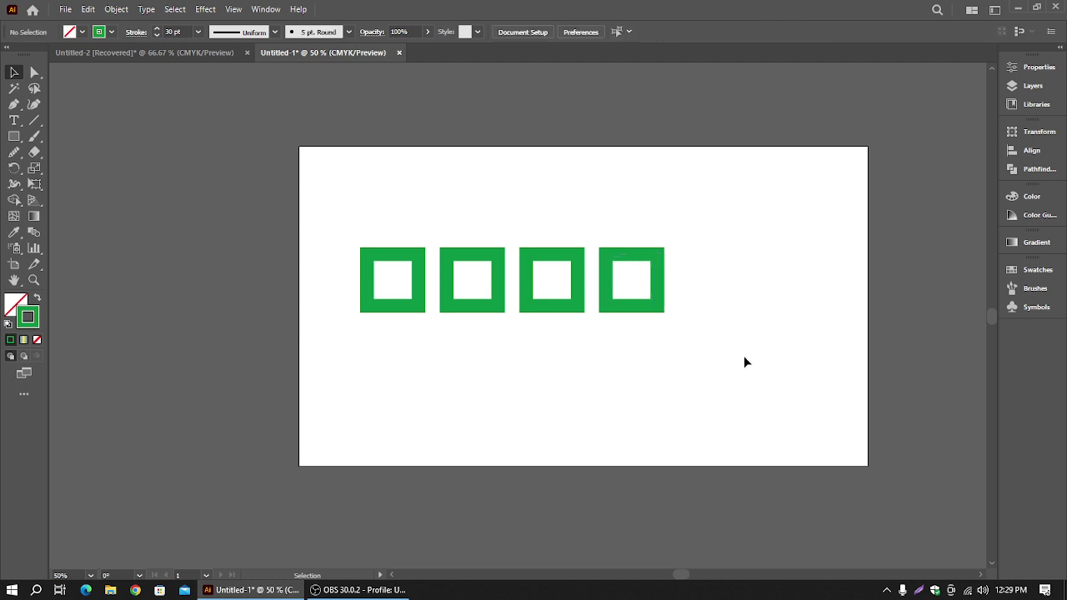
# - Delete the three copied squares and the original one
pyautogui.moveTo(743, 357); pyautogui.dragTo(445, 239)
pyautogui.press('Delete')
pyautogui.click(419, 285)
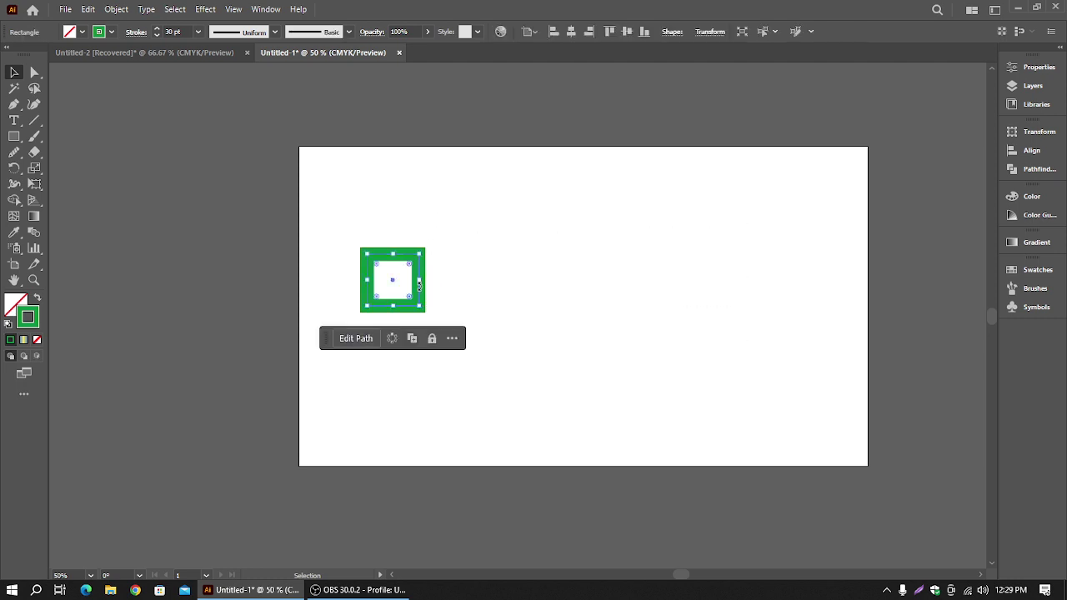
pyautogui.press('Delete')
# - Draw a 288 px circle near the artboard's center and reduce its stroke weight to 16 pt
pyautogui.click(13, 136)
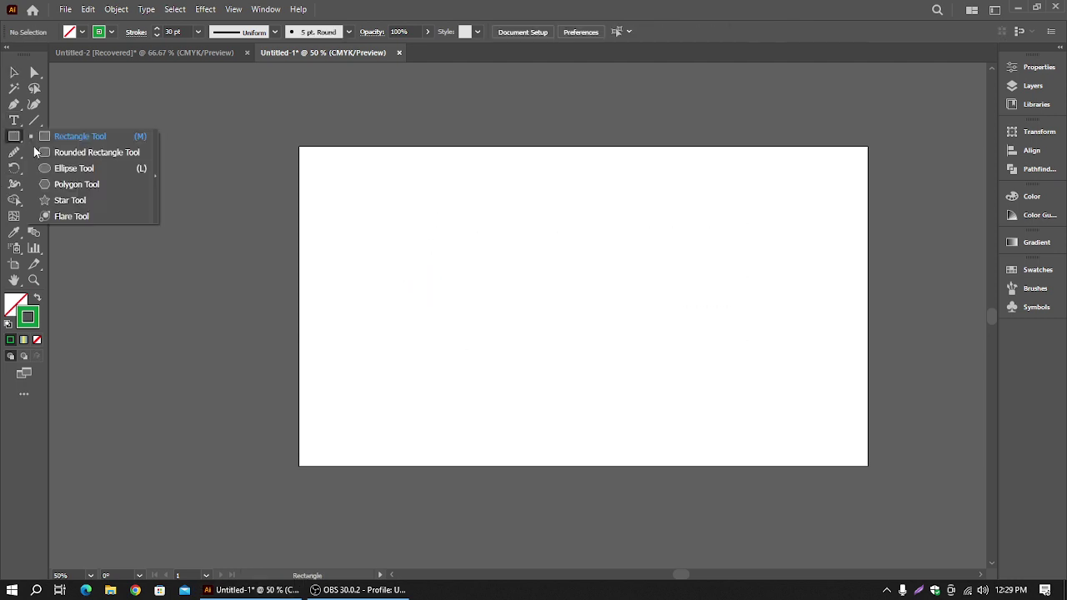
pyautogui.click(75, 169)
pyautogui.moveTo(572, 302); pyautogui.dragTo(636, 365)
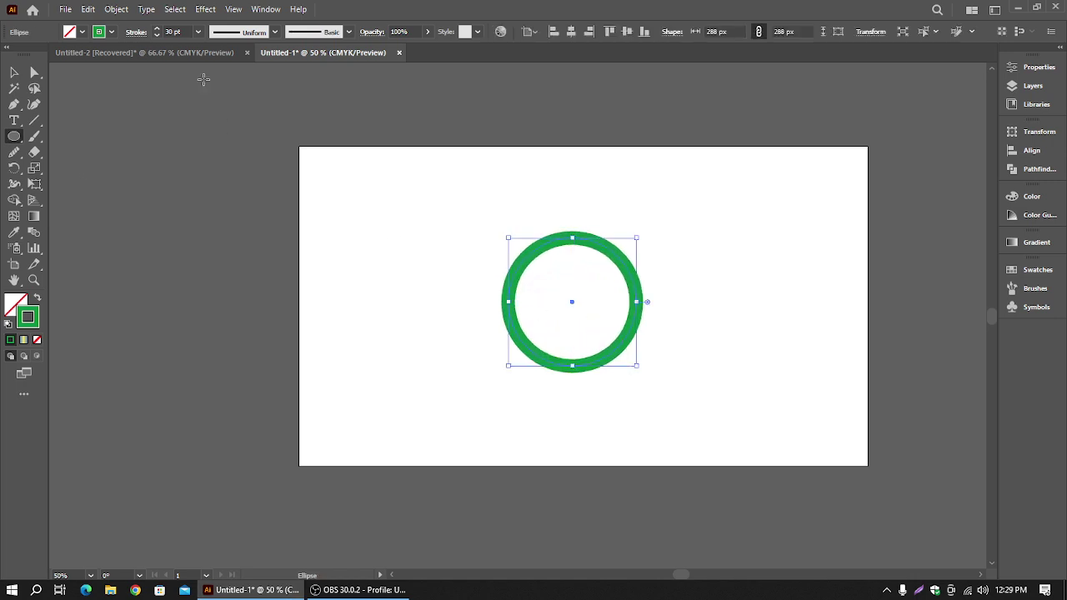
pyautogui.click(155, 35)
pyautogui.click(156, 35)
pyautogui.click(155, 35)
pyautogui.click(155, 35)
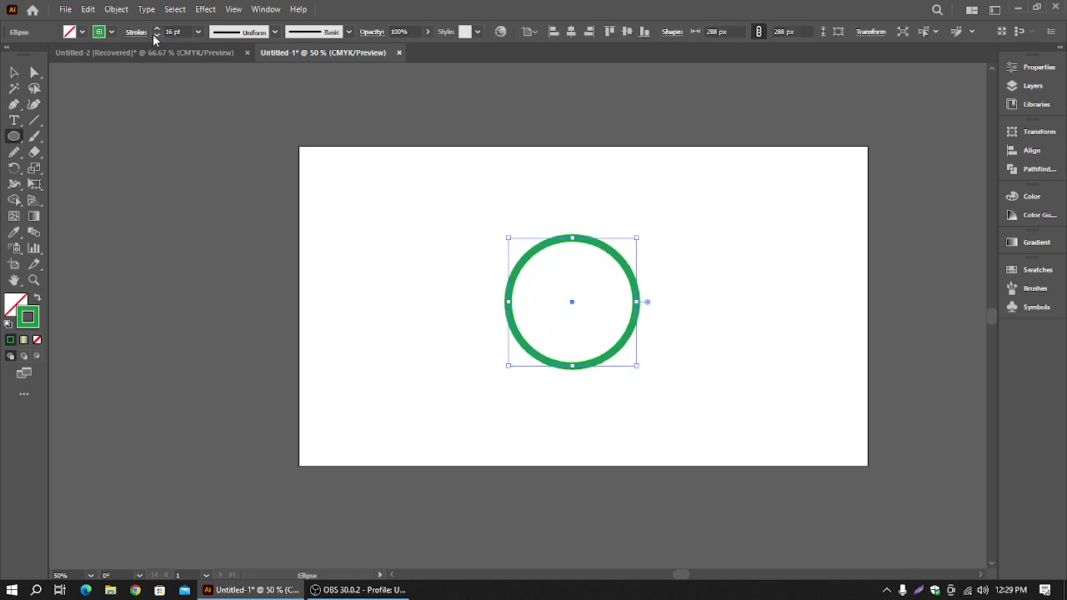
# - Select the circle and apply a Radial repeat to it
pyautogui.click(14, 73)
pyautogui.moveTo(572, 250); pyautogui.dragTo(365, 198)
pyautogui.click(116, 10)
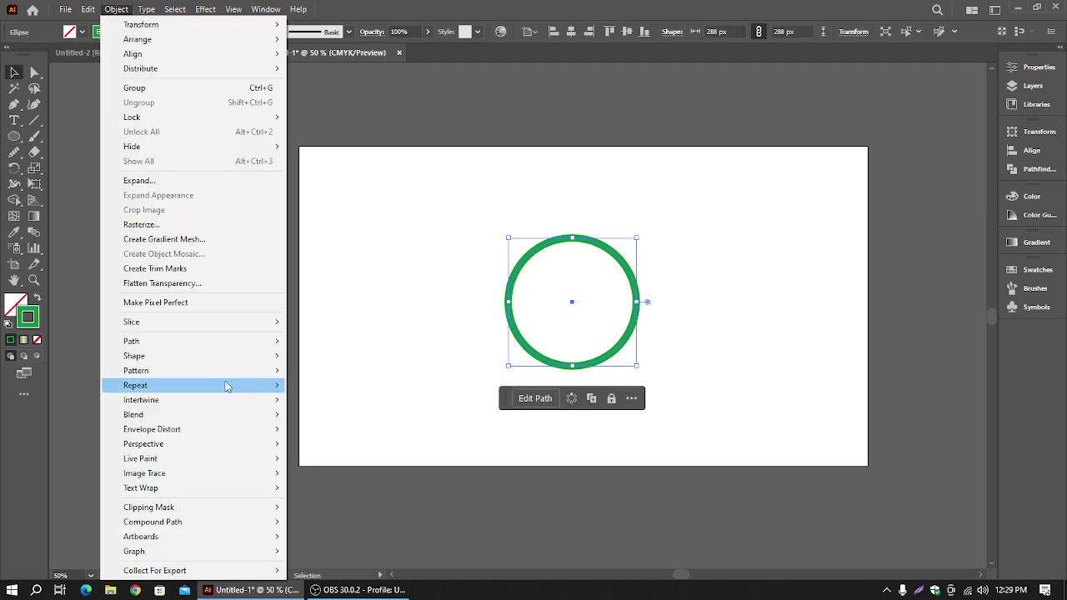
pyautogui.moveTo(235, 387)
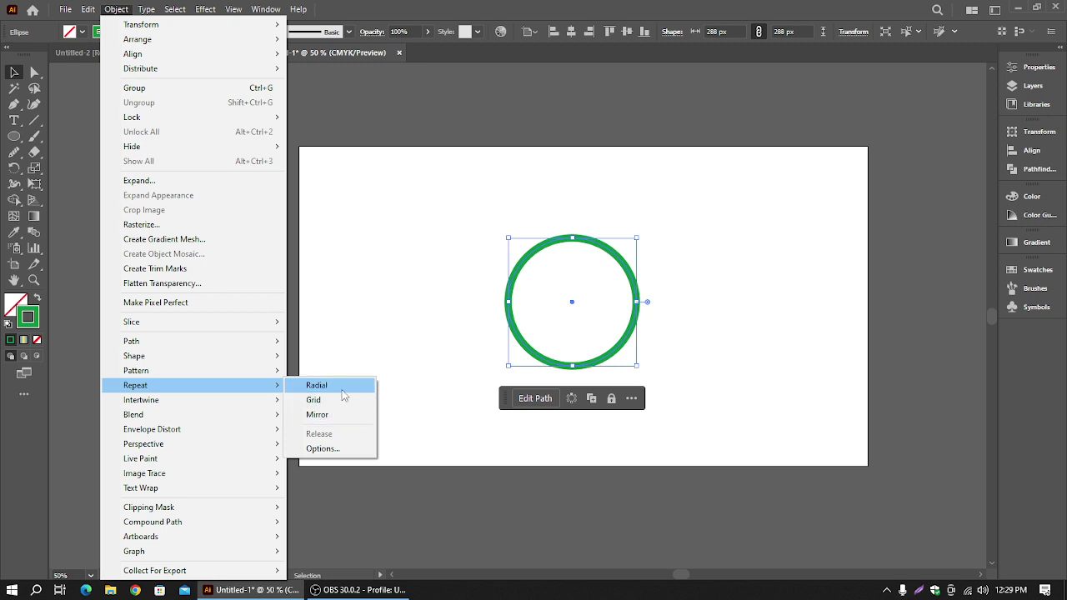
pyautogui.click(342, 390)
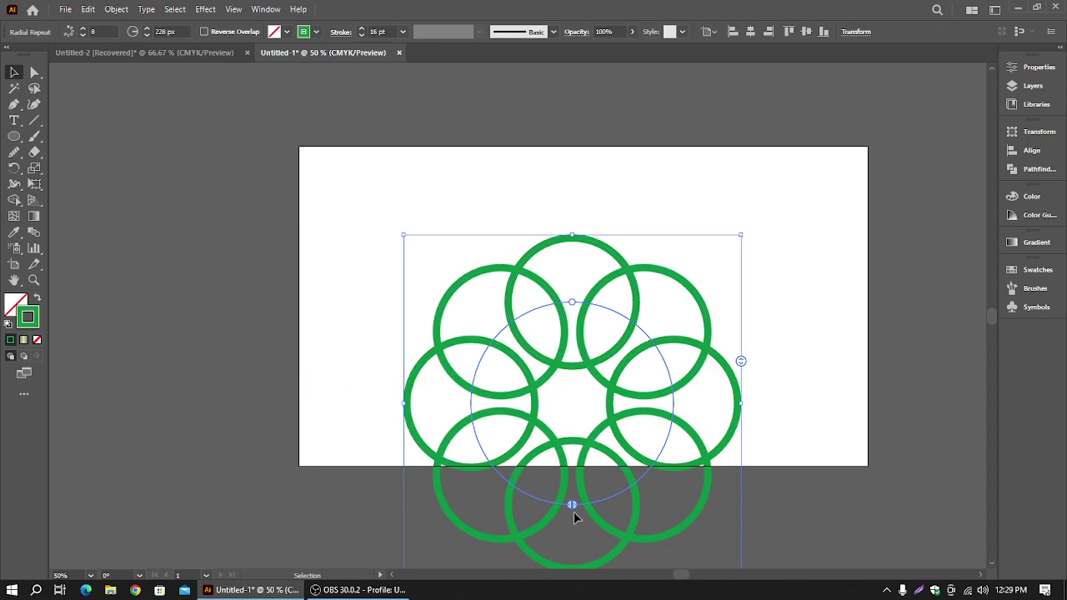
# - Set the radial repeat to 12 instances with a gap in the ring, rotate it and widen its radius to about 300 px
pyautogui.moveTo(573, 506); pyautogui.dragTo(605, 499)
pyautogui.moveTo(739, 364)
pyautogui.mouseDown()
pyautogui.moveTo(744, 386)
pyautogui.moveTo(731, 226)
pyautogui.moveTo(748, 280)
pyautogui.moveTo(745, 247)
pyautogui.moveTo(749, 377)
pyautogui.moveTo(742, 360)
pyautogui.mouseUp()
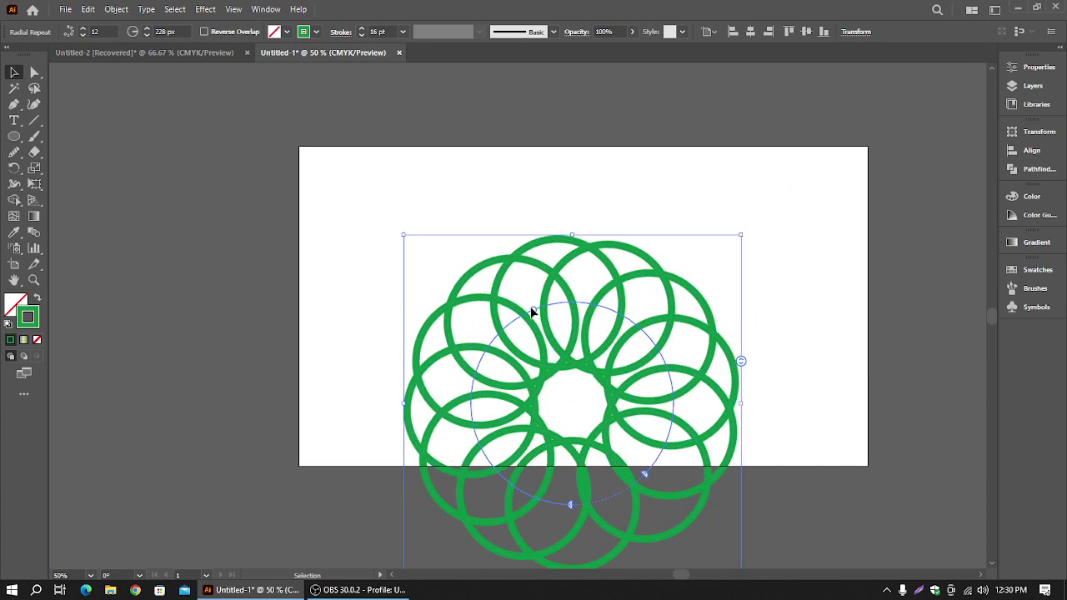
pyautogui.moveTo(532, 311); pyautogui.dragTo(475, 311)
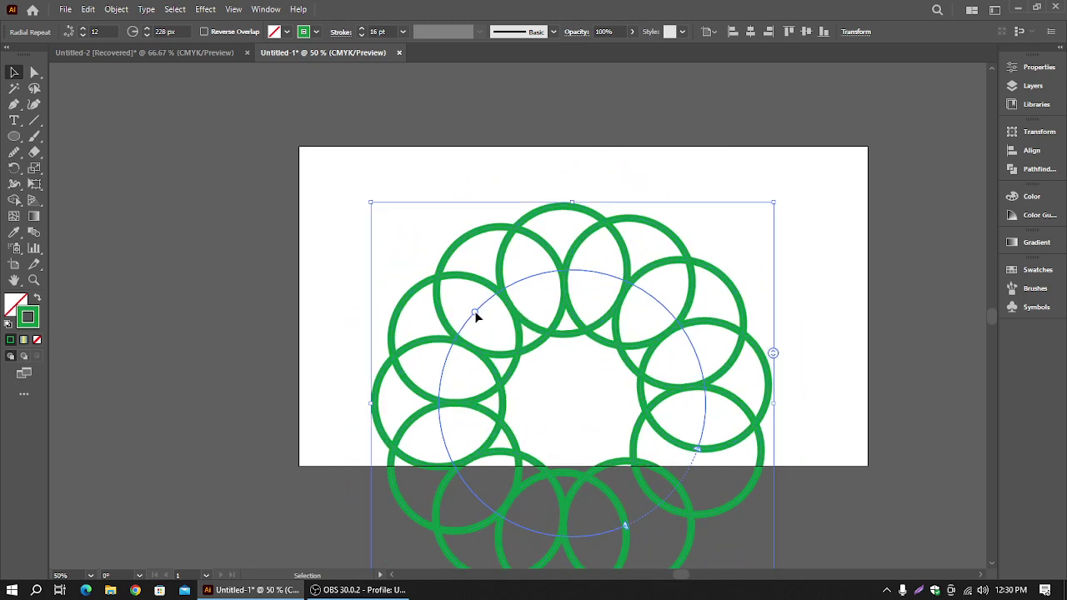
pyautogui.click(815, 286)
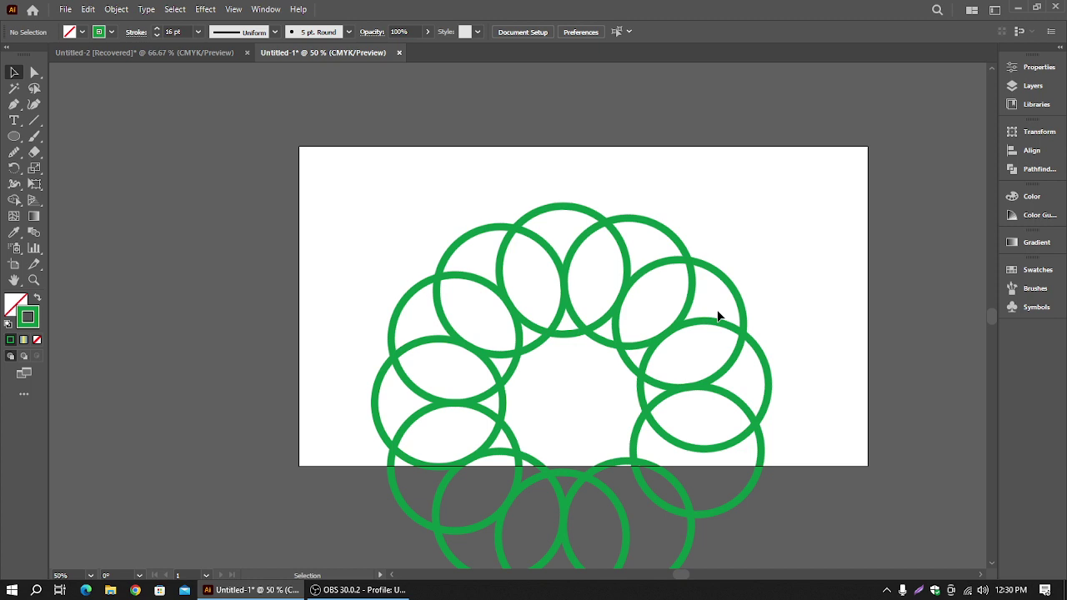
# - Select the radial repeat and expand it with the default options
pyautogui.moveTo(357, 201); pyautogui.dragTo(765, 474)
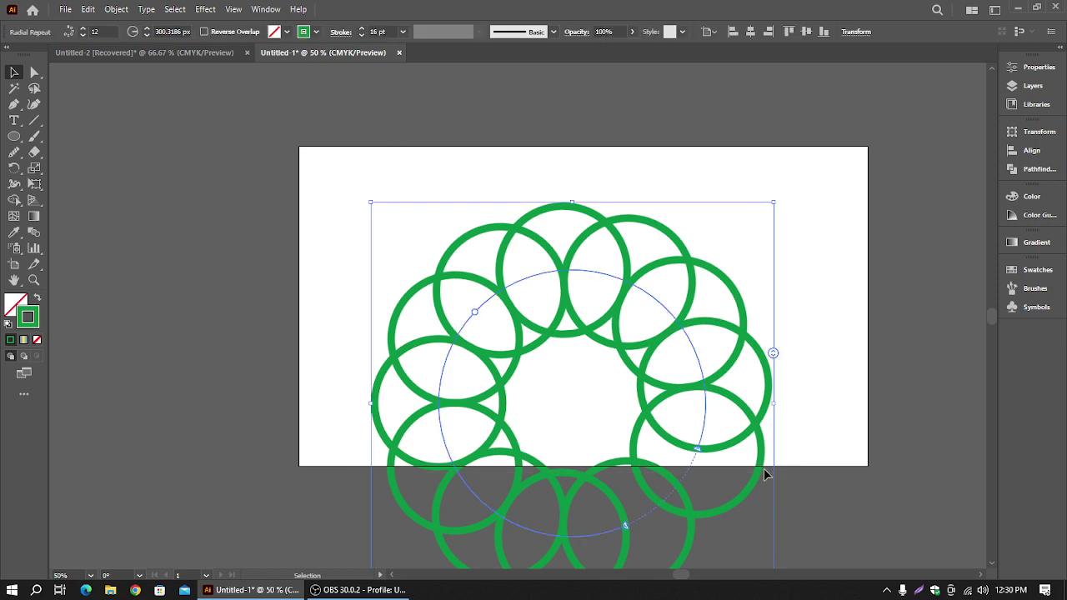
pyautogui.click(116, 9)
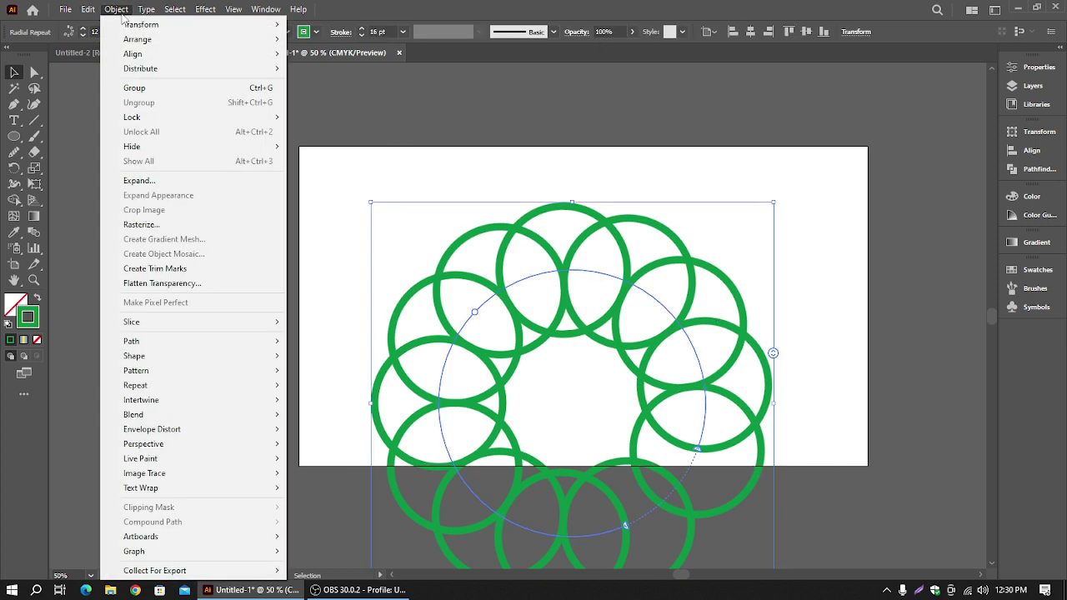
pyautogui.click(141, 181)
pyautogui.click(505, 370)
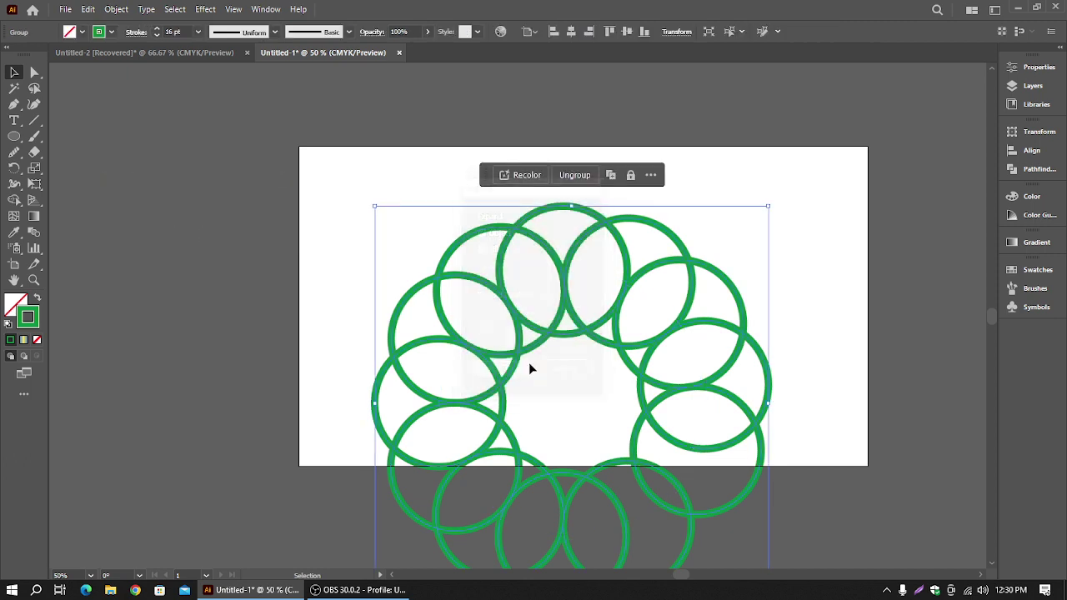
# - Ungroup the expanded circles and select a single circle at the upper right of the ring
pyautogui.click(807, 258)
pyautogui.click(738, 294)
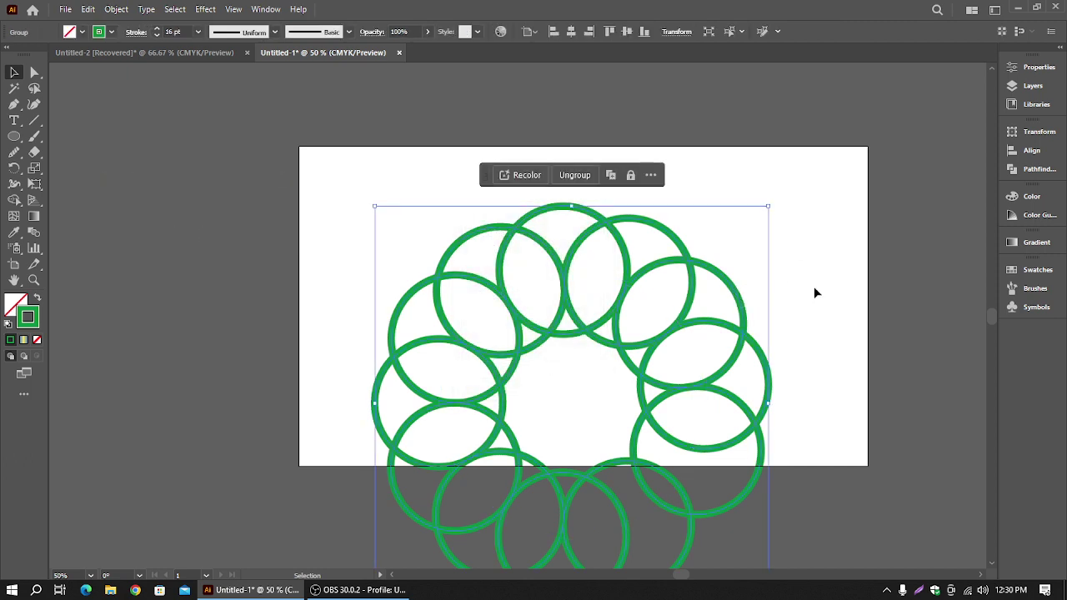
pyautogui.rightClick(714, 293)
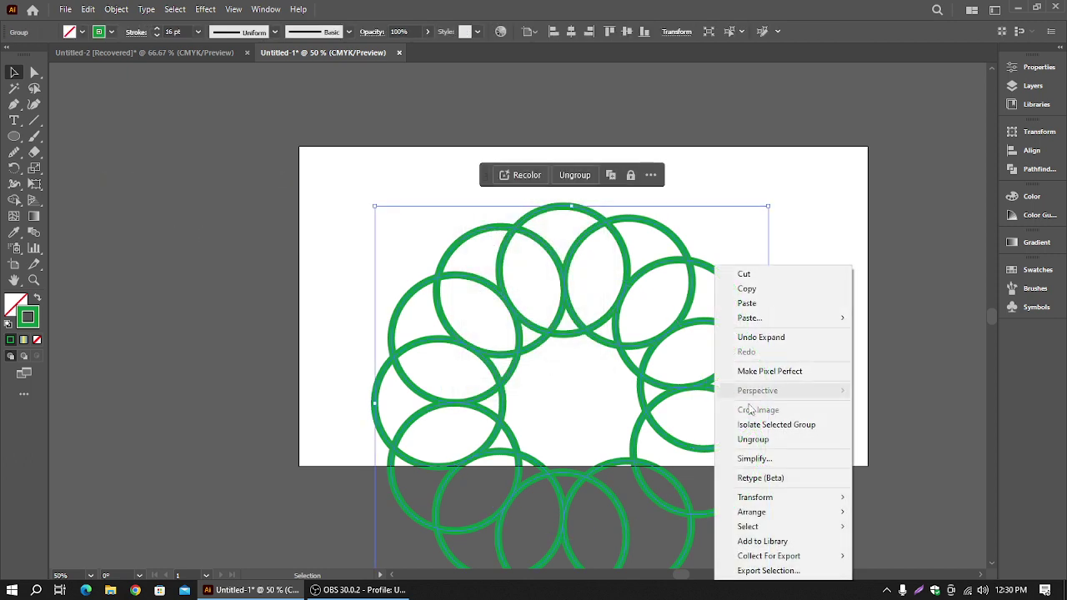
pyautogui.click(750, 436)
pyautogui.click(741, 304)
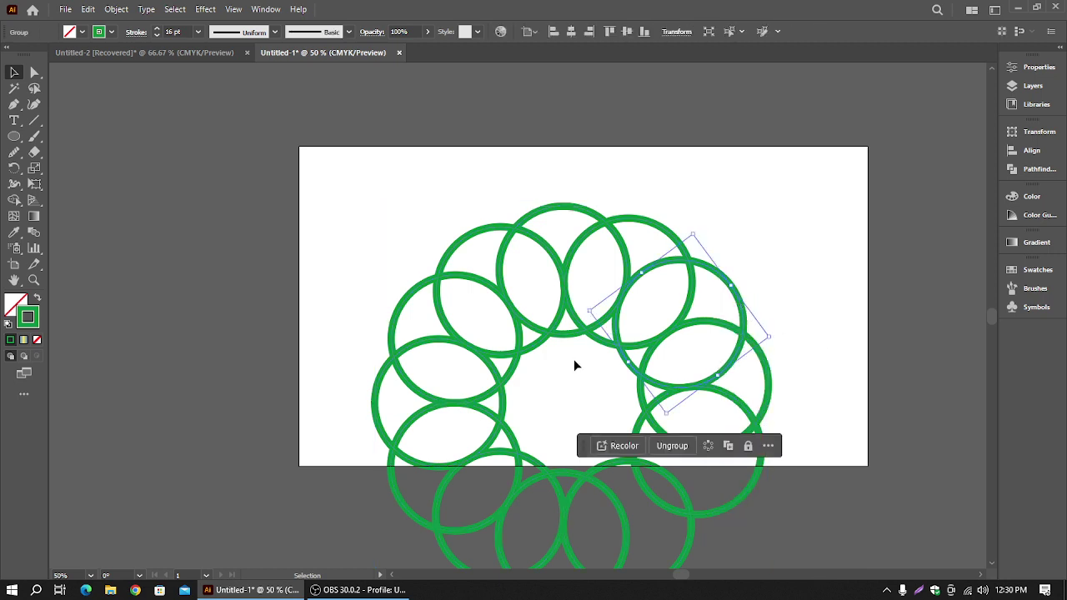
# - Delete all the circles and draw a new 187 px circle near the artboard's center
pyautogui.moveTo(381, 195); pyautogui.dragTo(767, 531)
pyautogui.press('Delete')
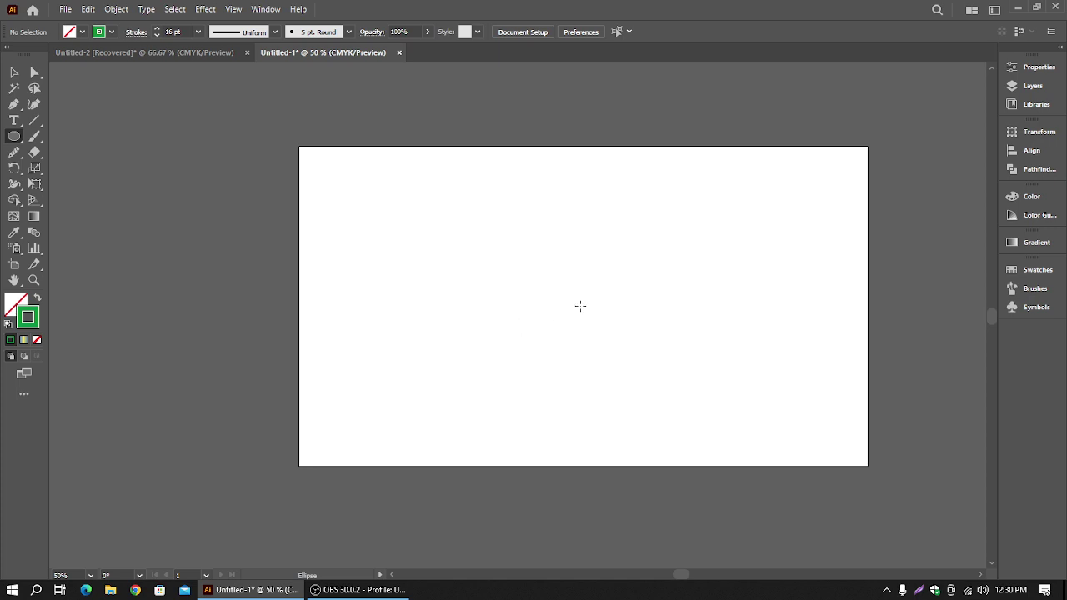
pyautogui.moveTo(582, 309); pyautogui.dragTo(628, 346)
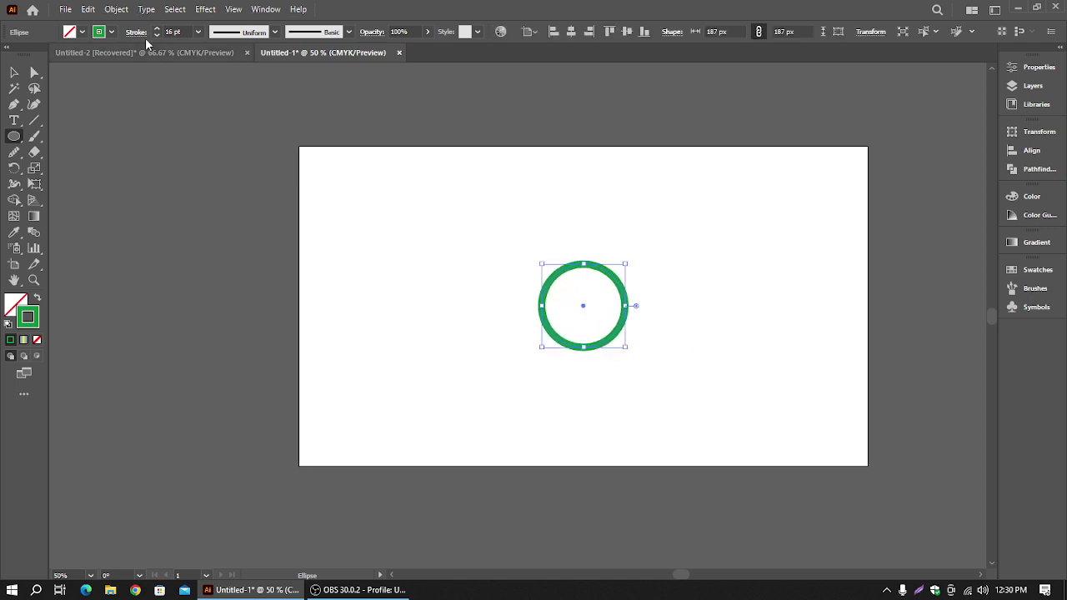
# - Apply a Grid repeat to the circle
pyautogui.click(116, 9)
pyautogui.moveTo(213, 388)
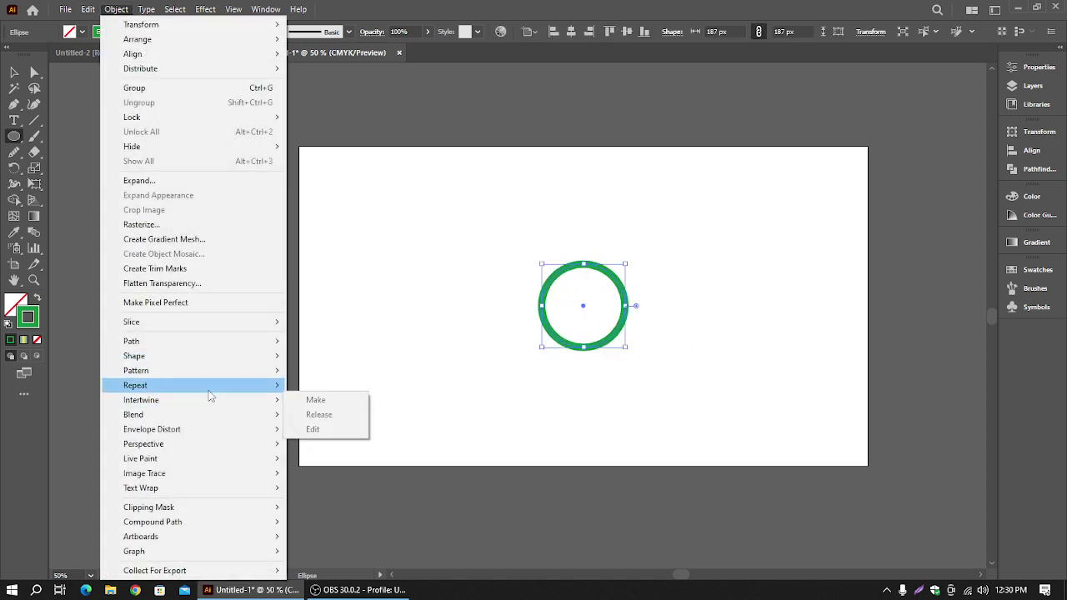
pyautogui.click(315, 400)
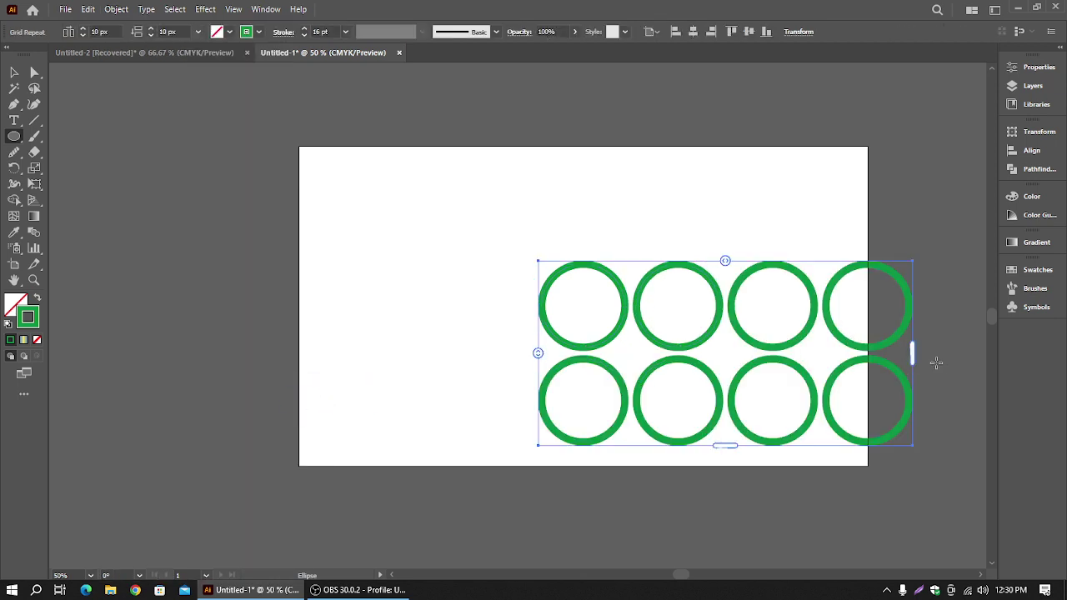
pyautogui.moveTo(914, 357); pyautogui.dragTo(915, 335)
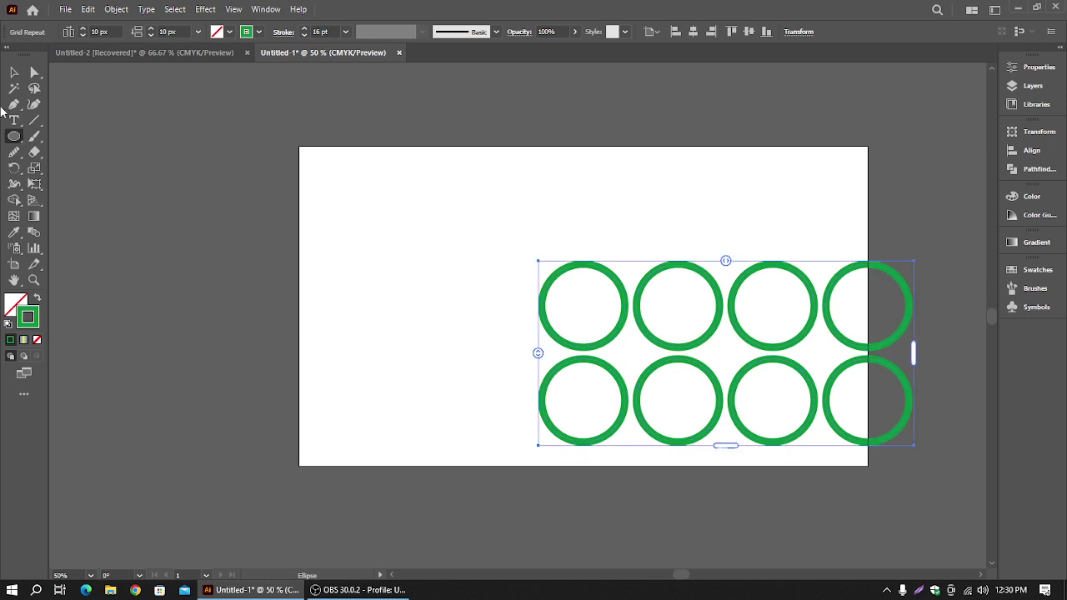
# - Move the grid repeat to the artboard's upper-left area and extend it to six columns and a partial third row
pyautogui.click(14, 73)
pyautogui.moveTo(583, 268); pyautogui.dragTo(348, 207)
pyautogui.moveTo(681, 293); pyautogui.dragTo(869, 303)
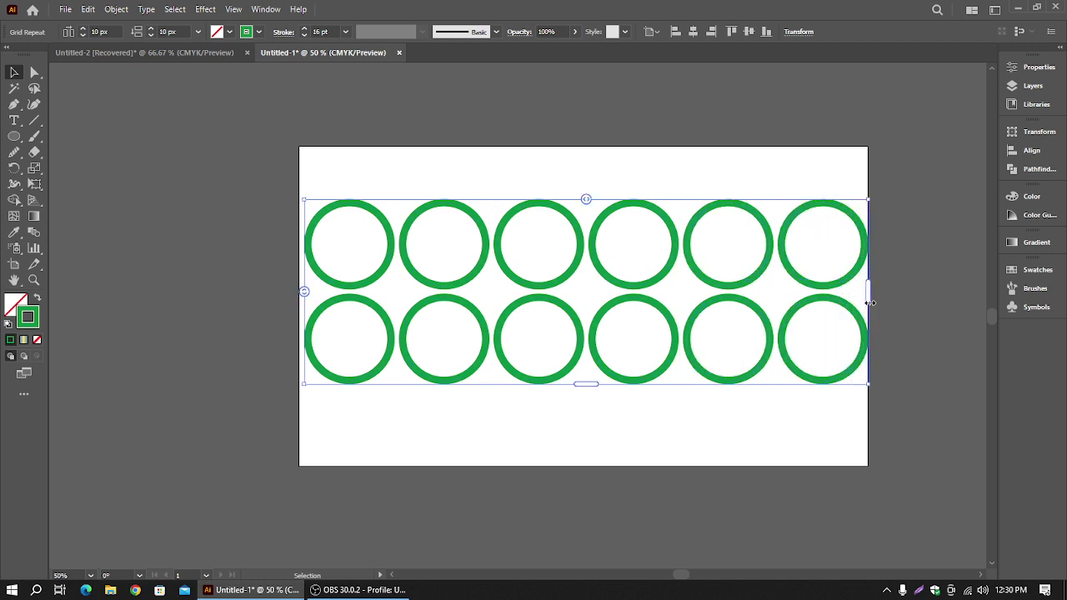
pyautogui.moveTo(581, 396); pyautogui.dragTo(589, 468)
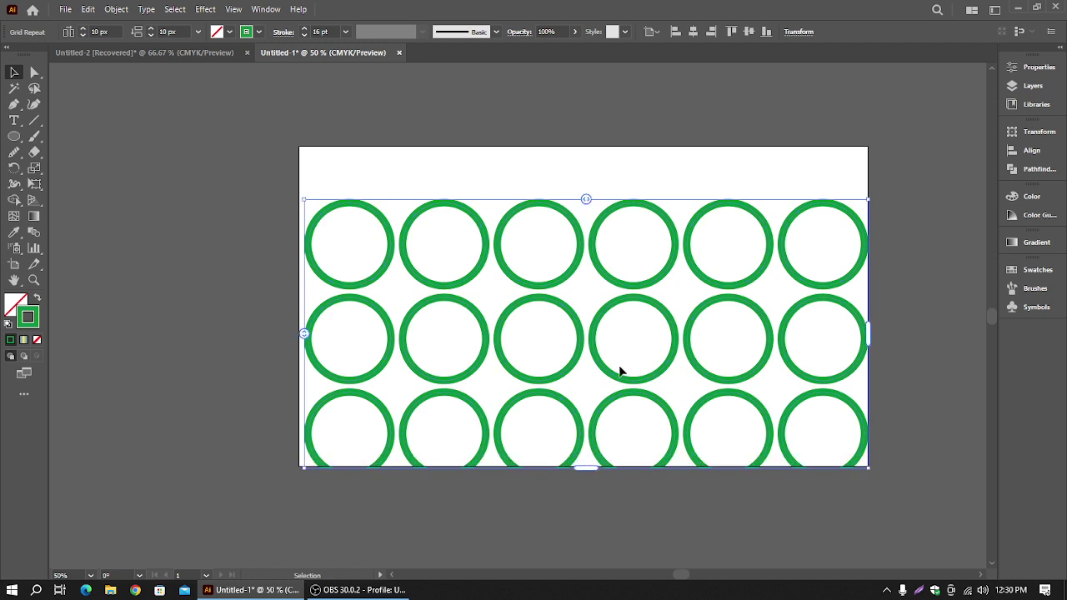
# - Undo the grid's extension, its move and the Grid repeat, back to the single selected circle
pyautogui.hotkey('ctrl', 'z')
pyautogui.hotkey('ctrl', 'z')
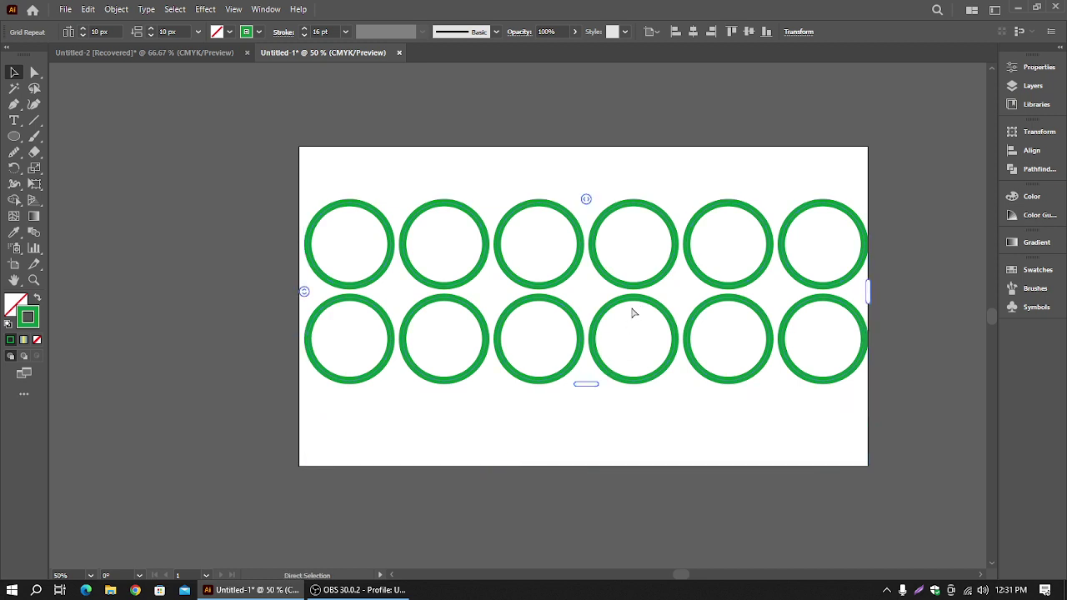
pyautogui.hotkey('ctrl', 'z')
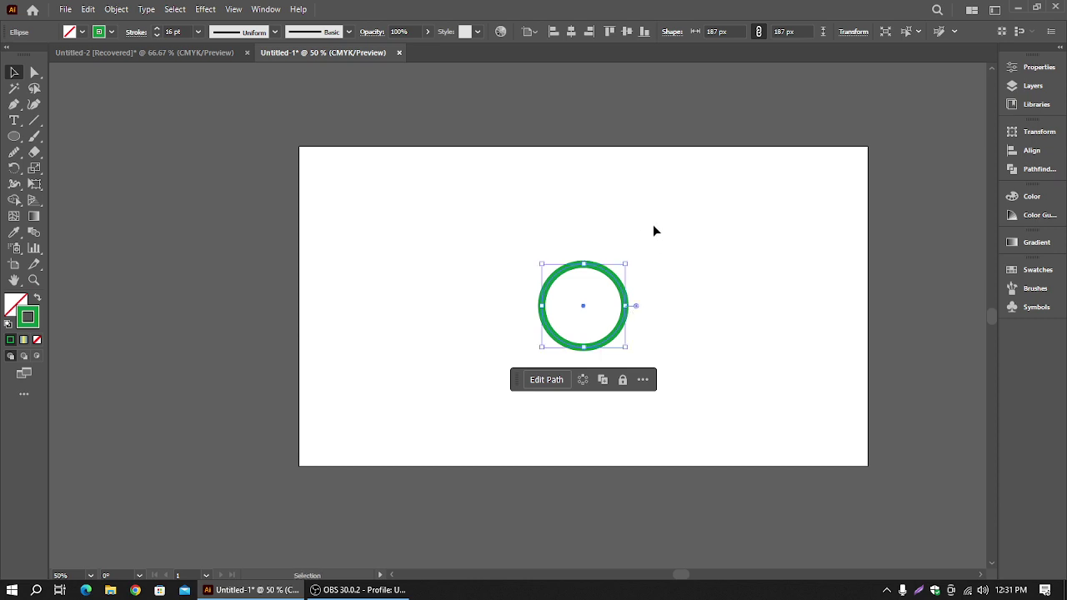
pyautogui.click(519, 256)
pyautogui.hotkey('ctrl', 'z')
# - Apply a Mirror repeat to the selected circle
pyautogui.click(116, 10)
pyautogui.moveTo(200, 386)
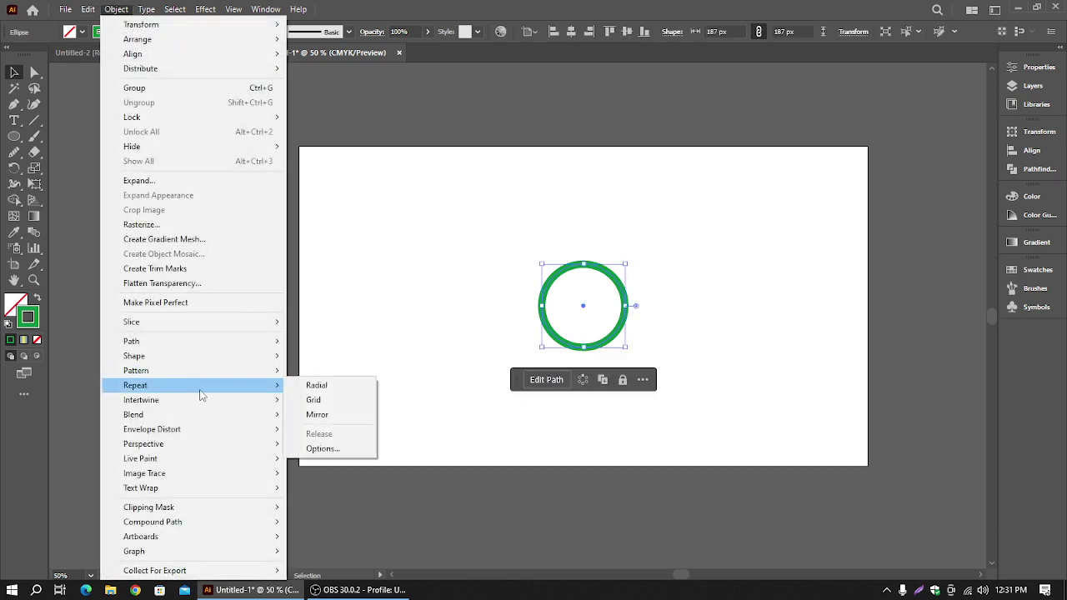
pyautogui.click(339, 419)
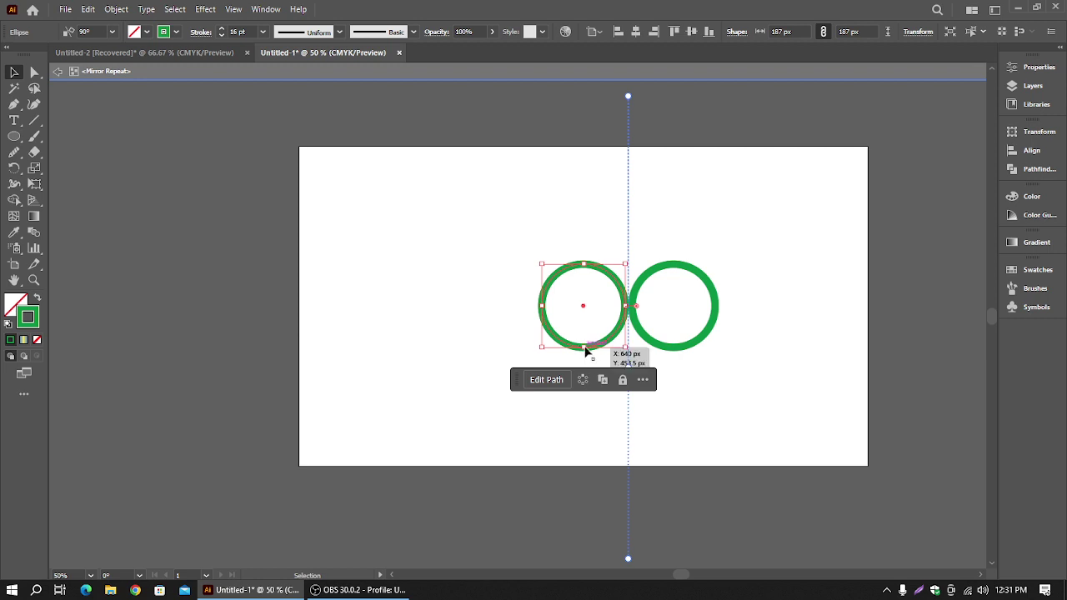
# - Shrink the original circle inside the mirror repeat to about 139.5 by 139 px and exit isolation mode
pyautogui.moveTo(585, 347); pyautogui.dragTo(586, 325)
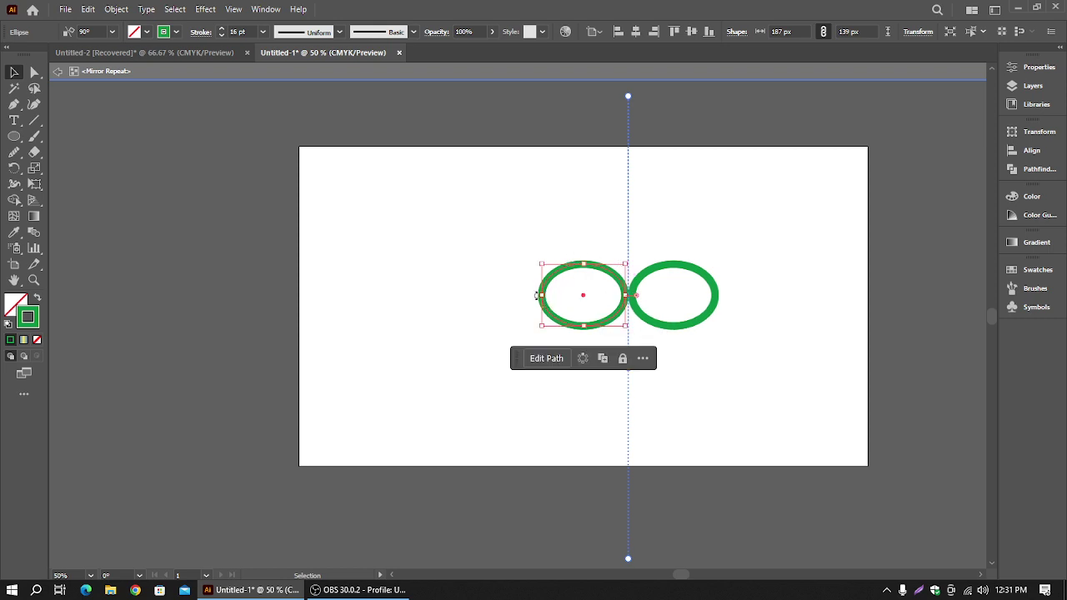
pyautogui.moveTo(542, 295); pyautogui.dragTo(564, 302)
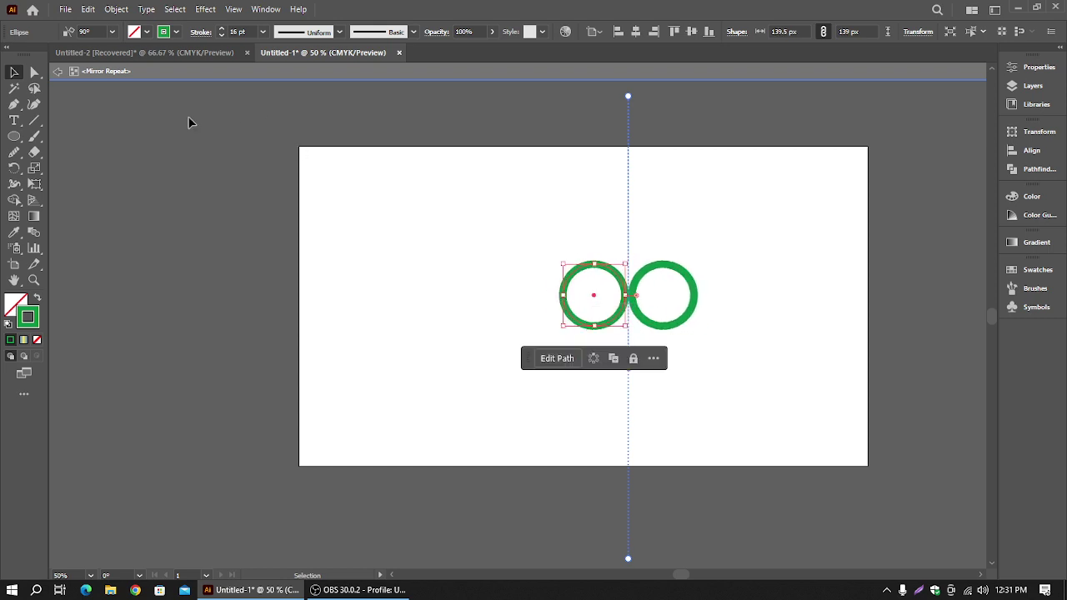
pyautogui.doubleClick(68, 94)
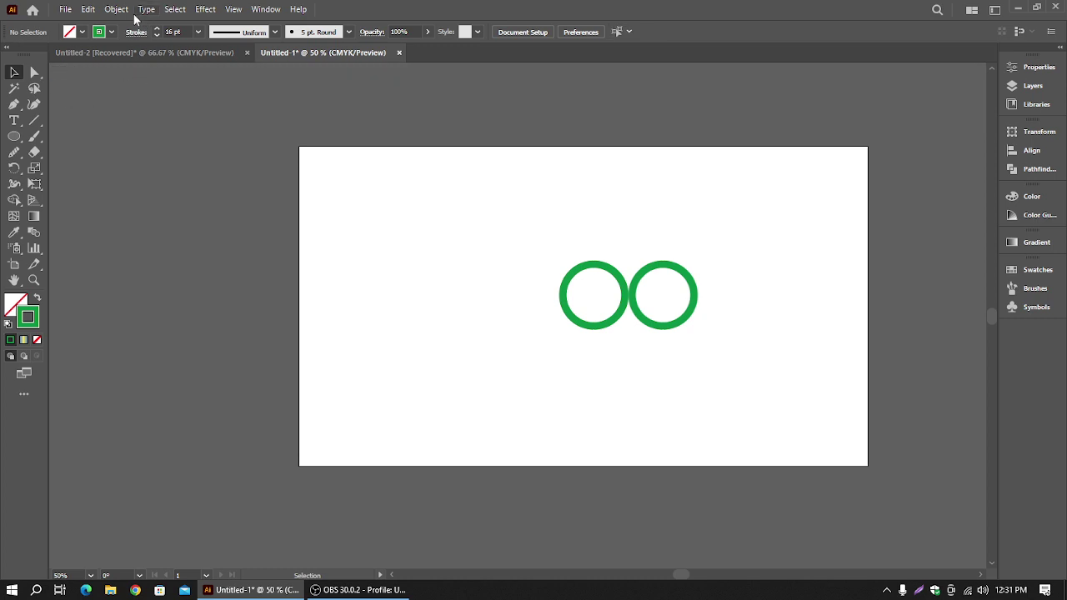
# - Examine the mirror axis angle setting in the Repeat Options, leaving it without applying any changes
pyautogui.click(109, 10)
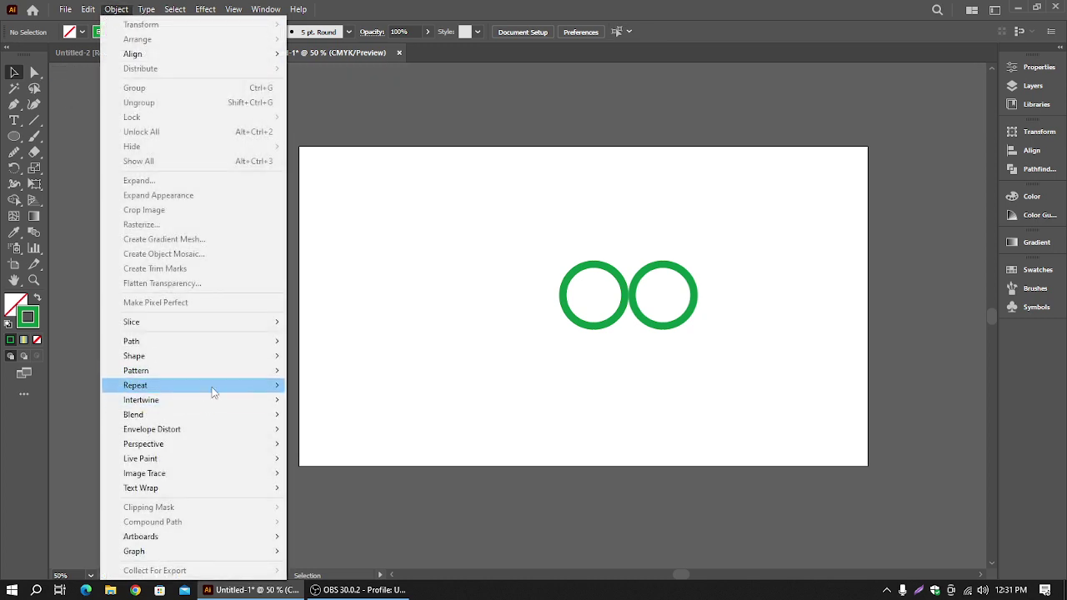
pyautogui.moveTo(213, 388)
pyautogui.click(321, 449)
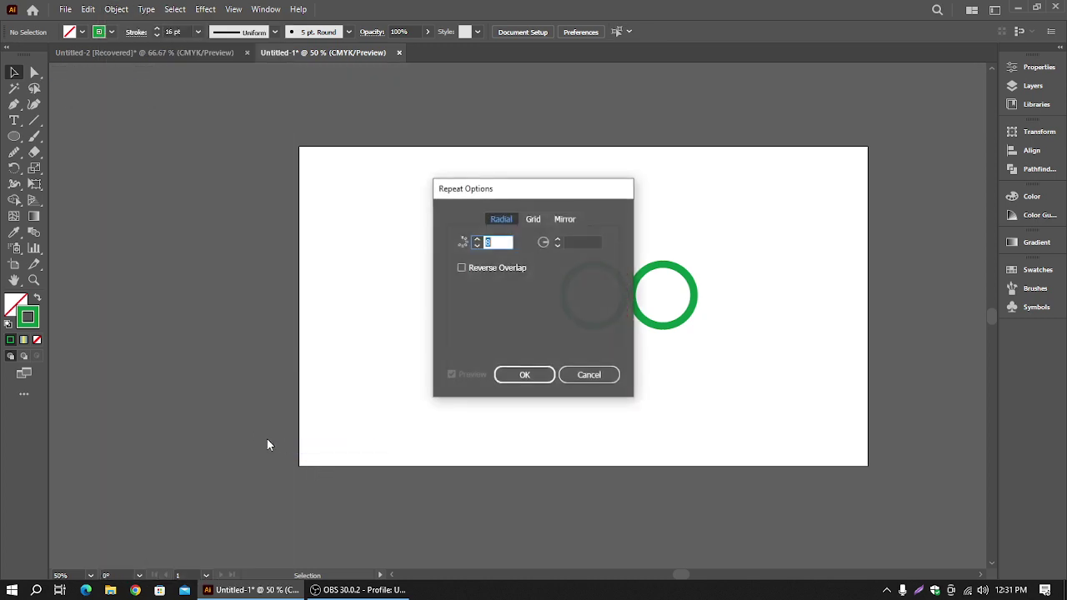
pyautogui.click(563, 220)
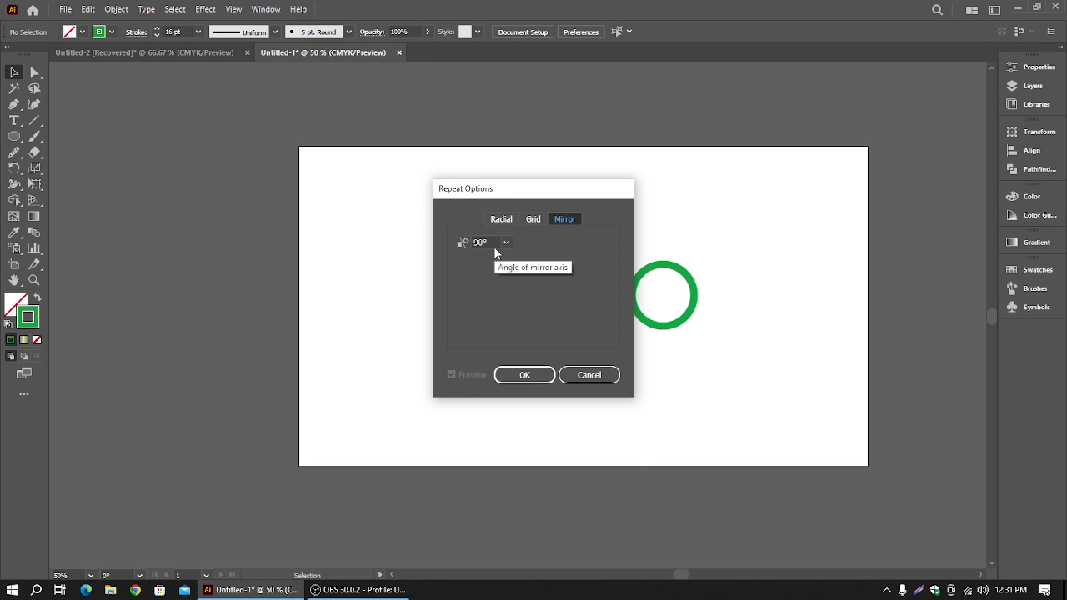
pyautogui.click(605, 377)
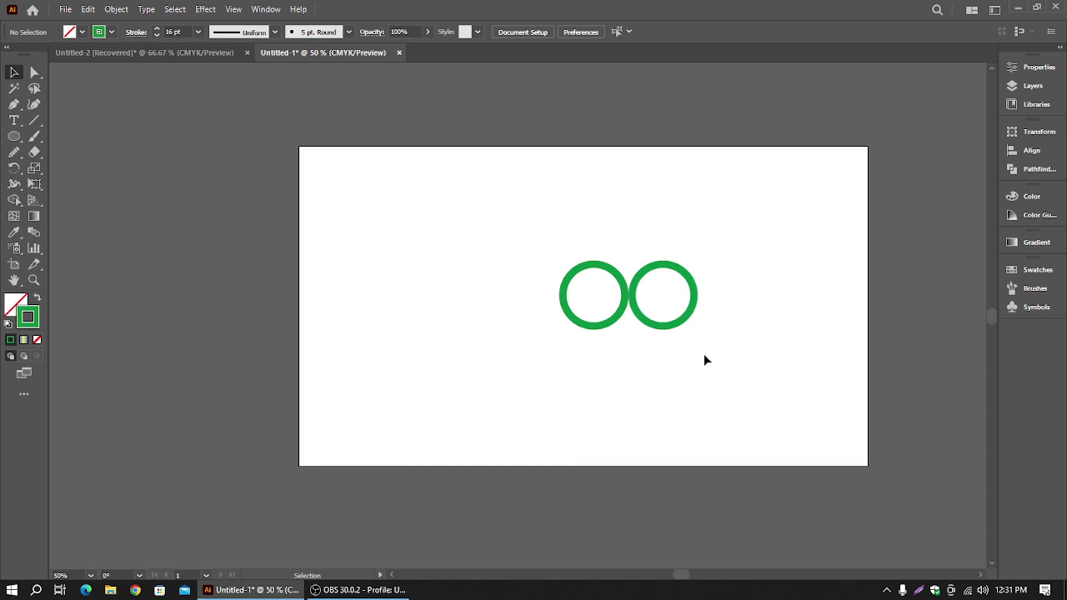
pyautogui.click(357, 590)
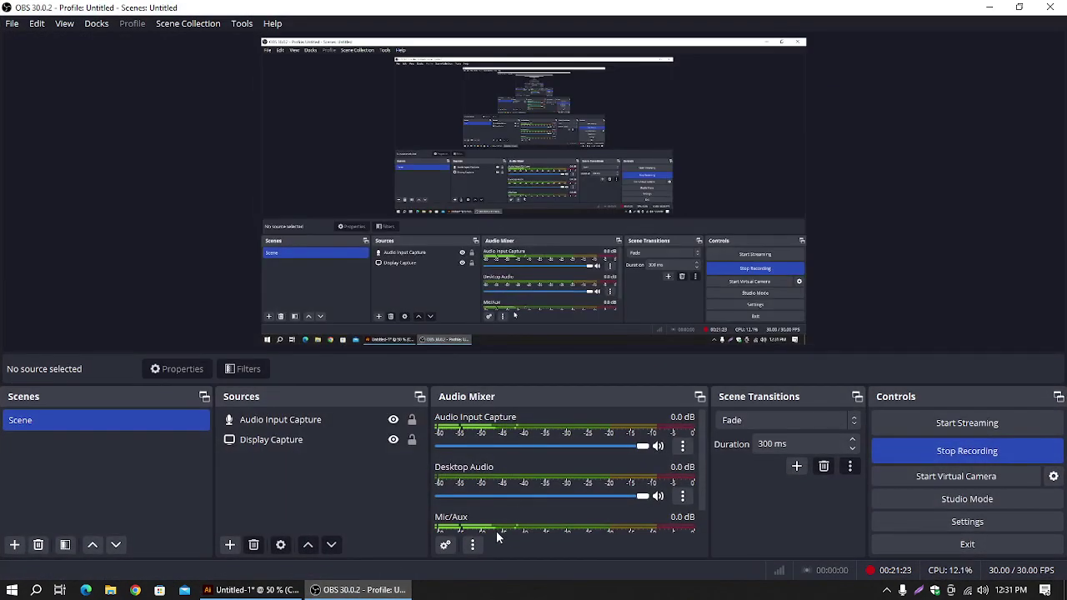